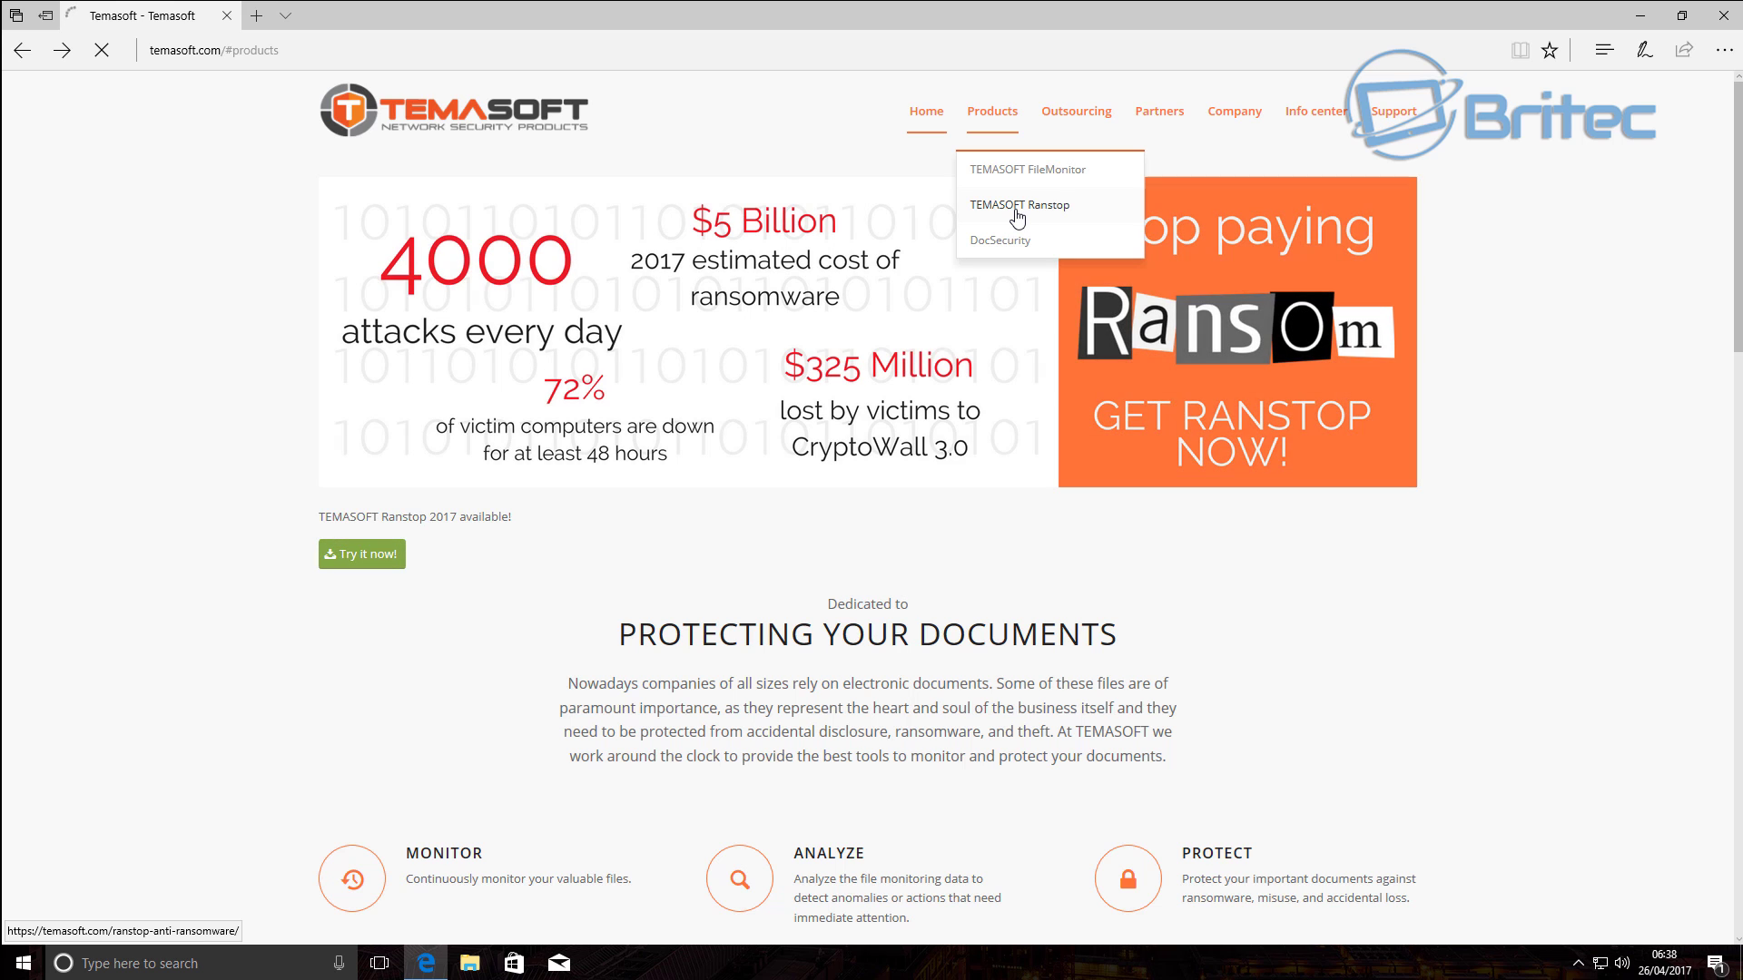
# Open the TEMASOFT Ranstop product page and review its features, pricing and trial download form.
pyautogui.click(1016, 212)
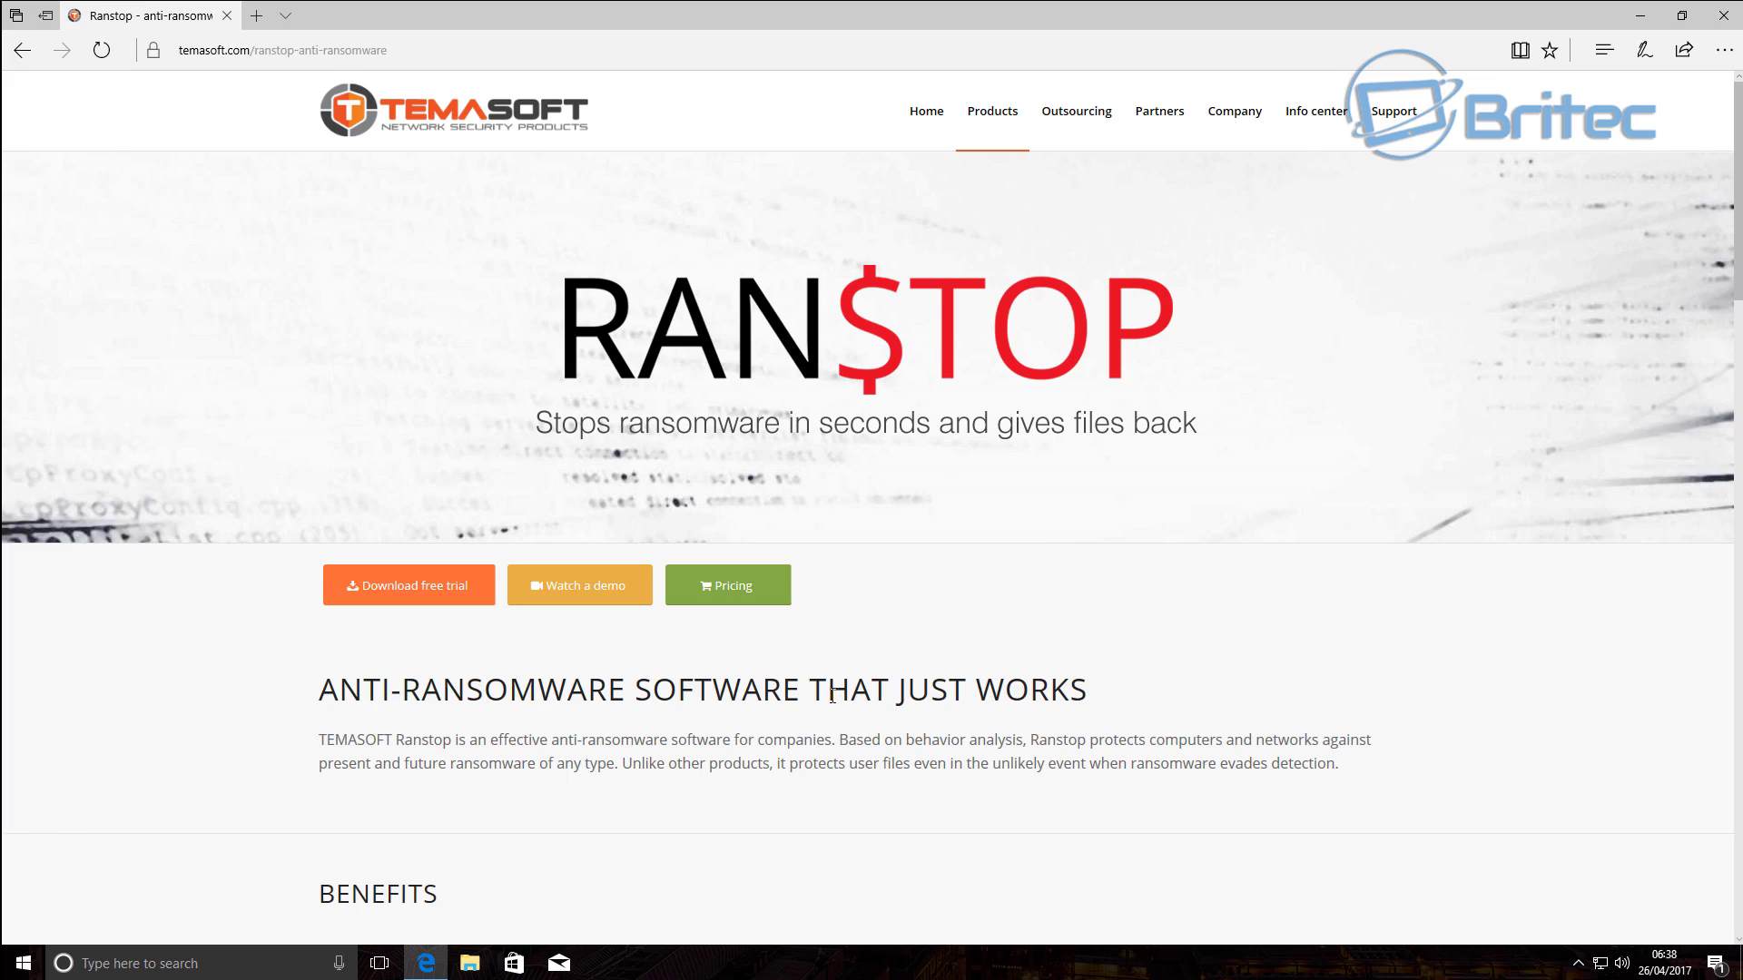
pyautogui.scroll(-15, 827, 690)
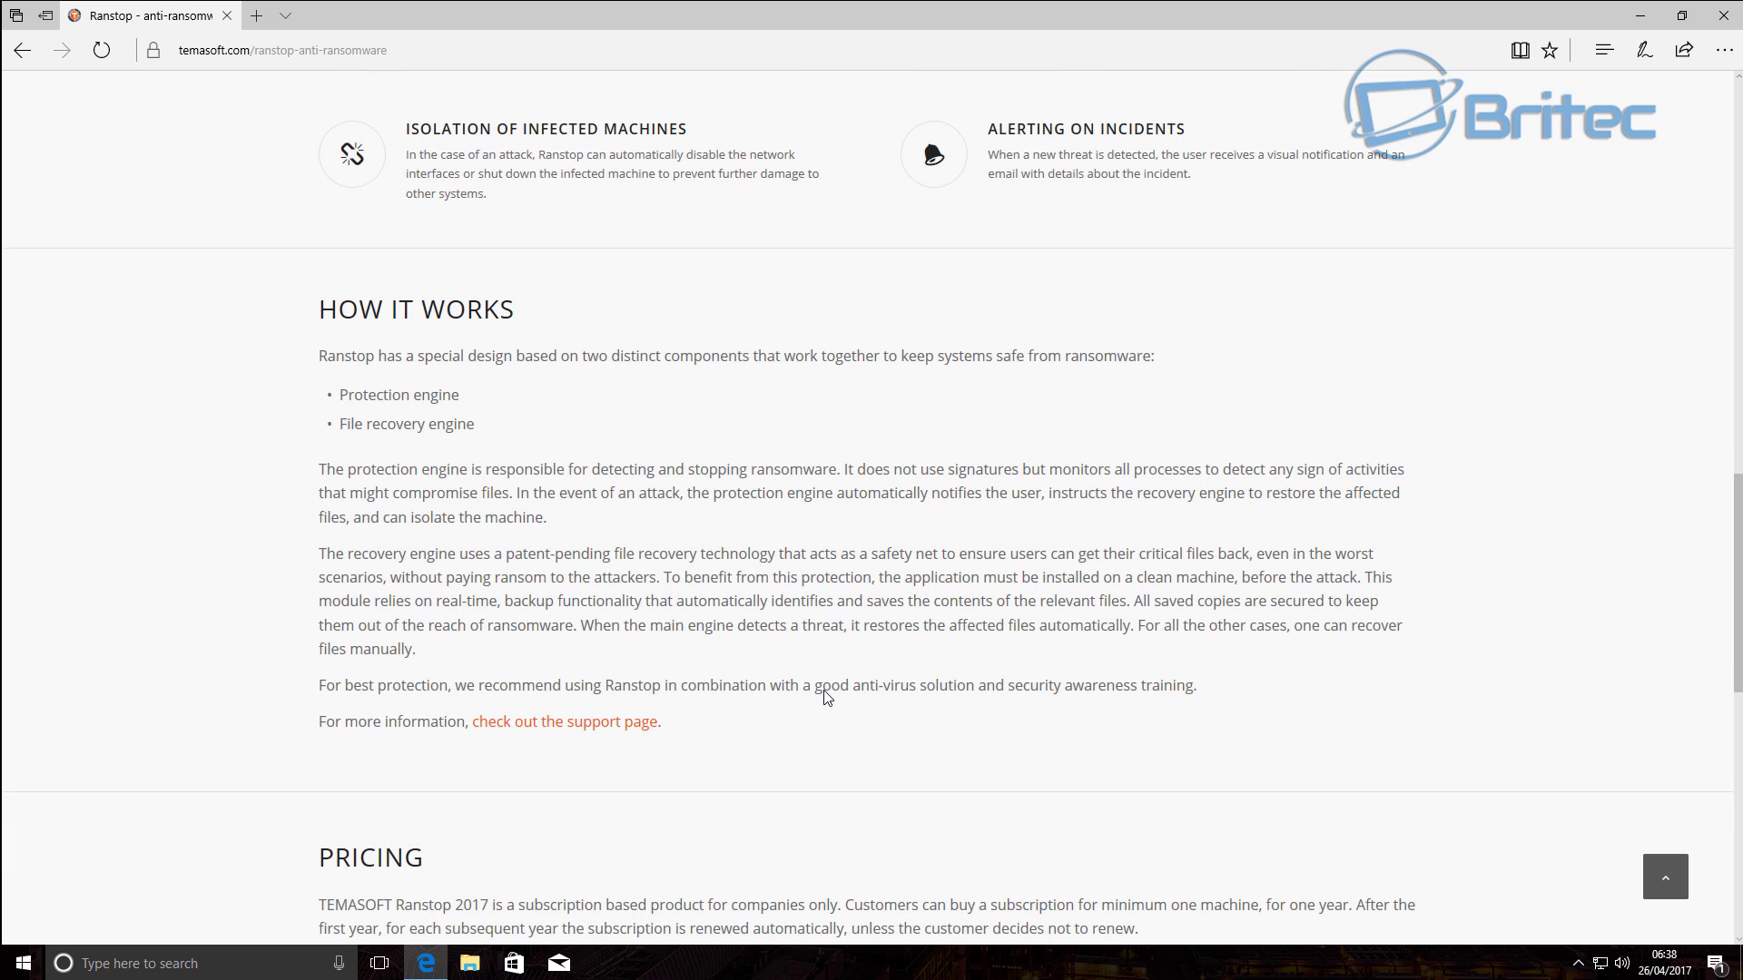
pyautogui.scroll(-6, 826, 696)
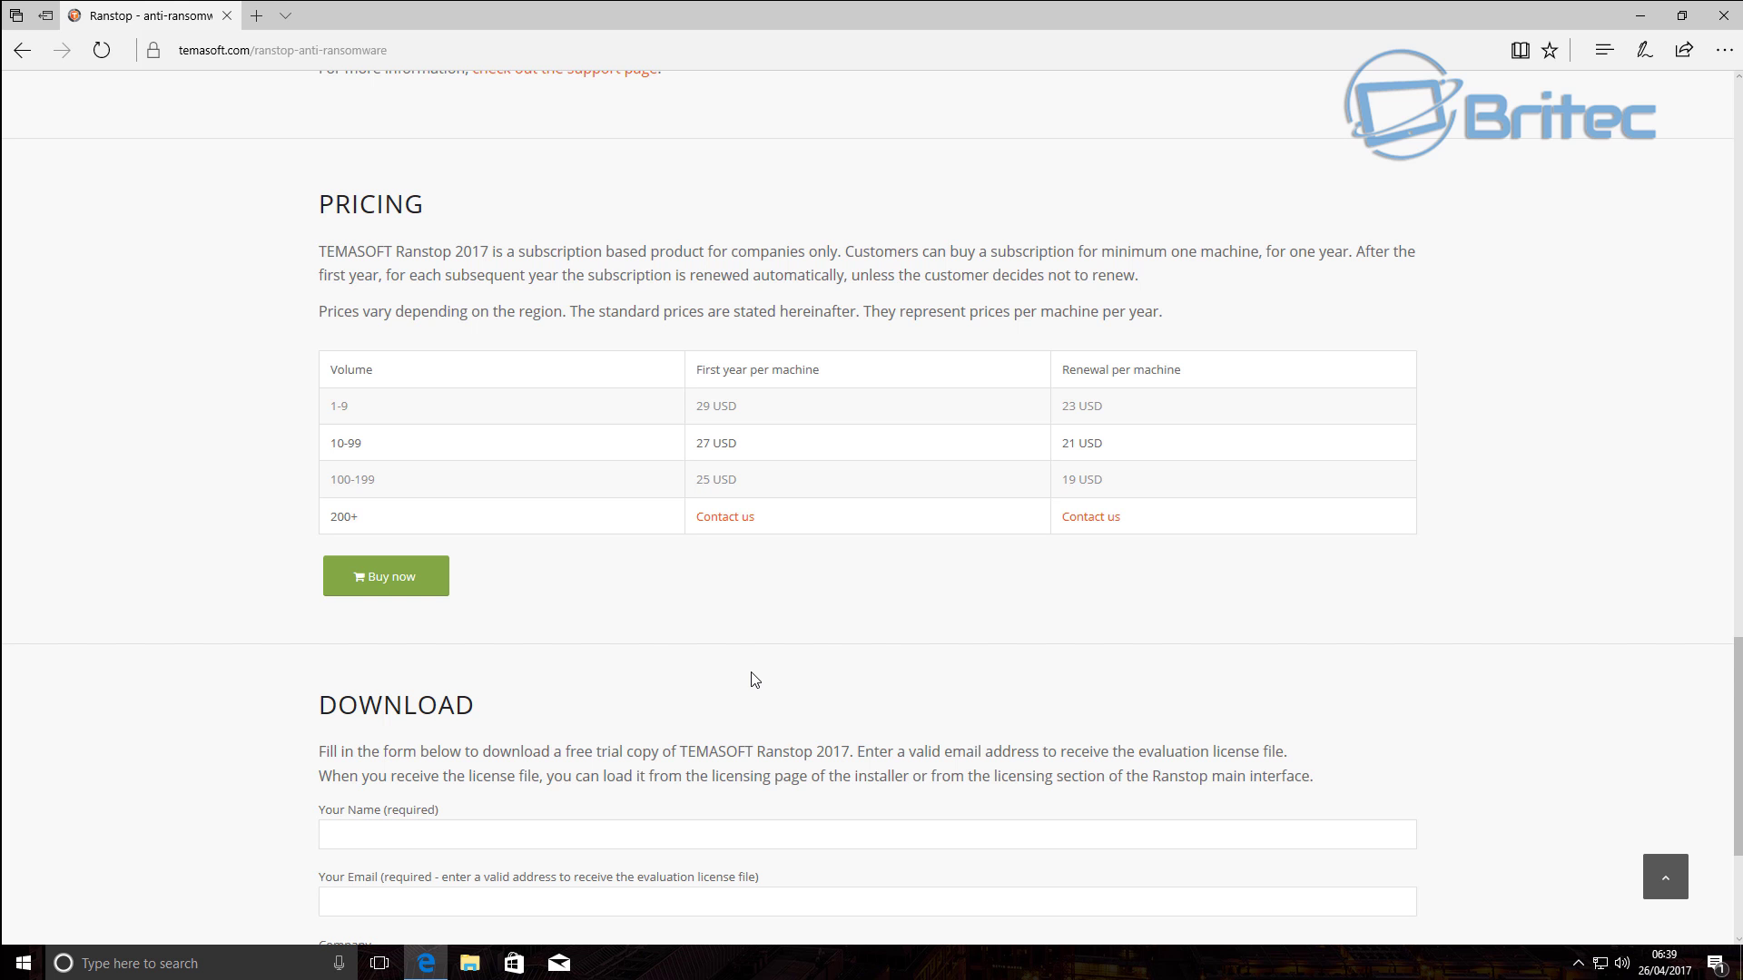
pyautogui.scroll(-3, 750, 674)
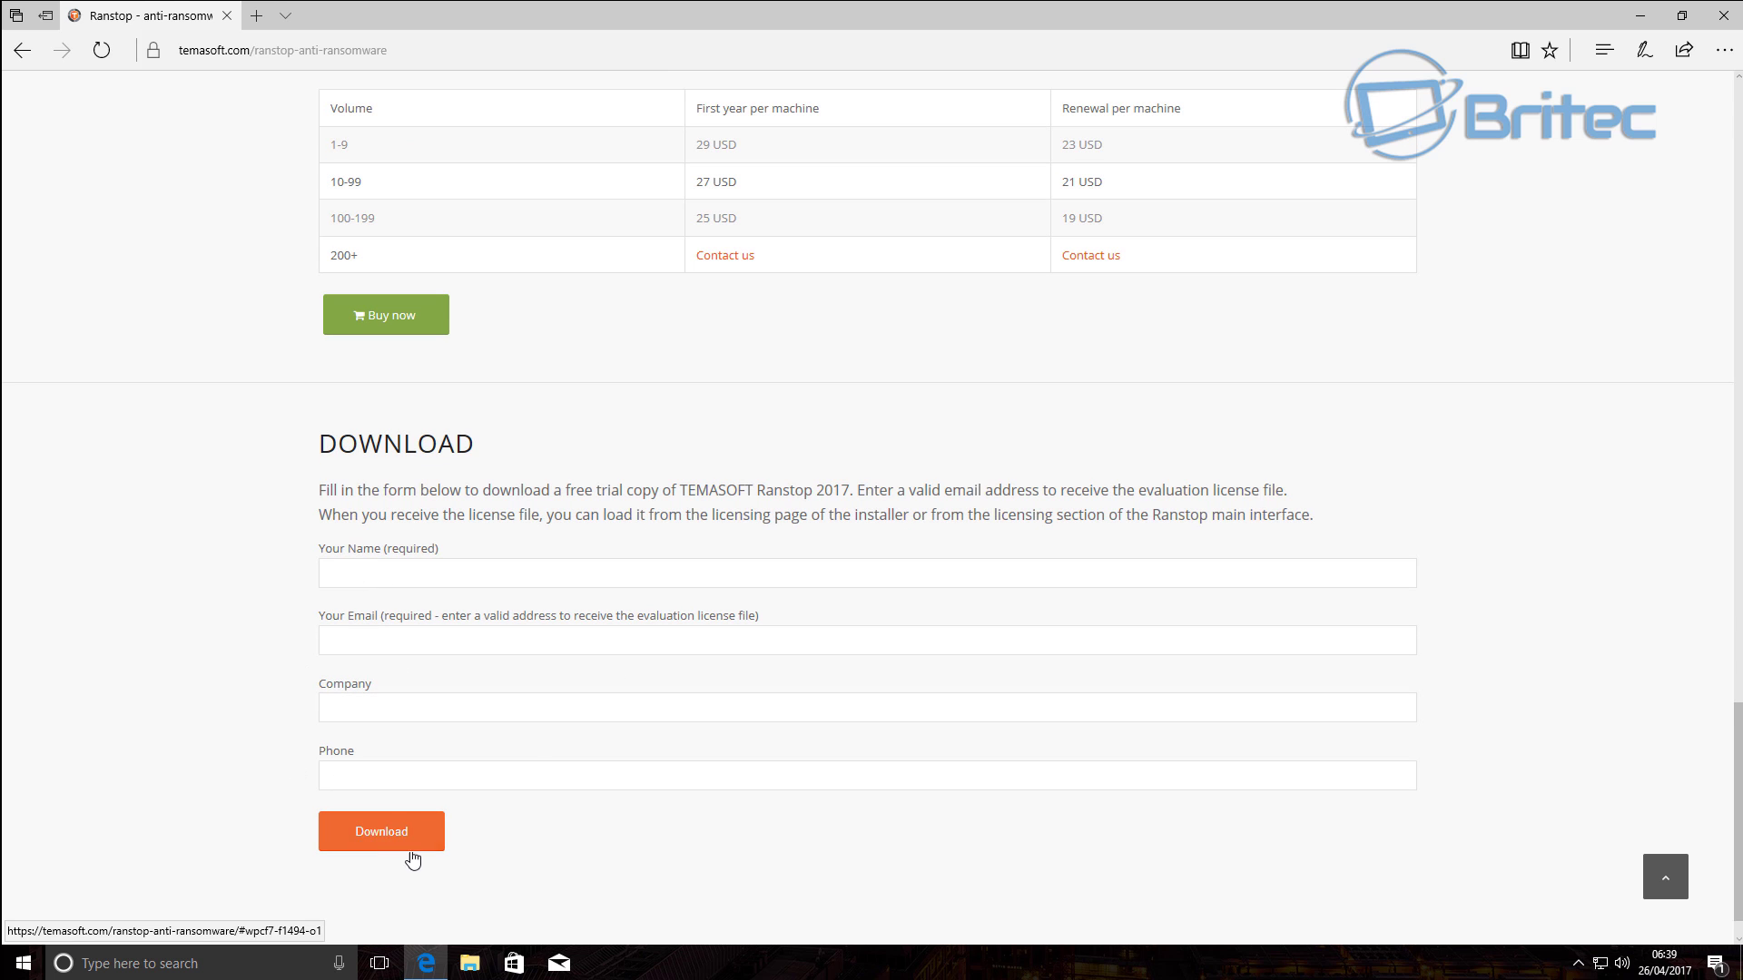
pyautogui.scroll(12, 868, 735)
pyautogui.scroll(15, 861, 742)
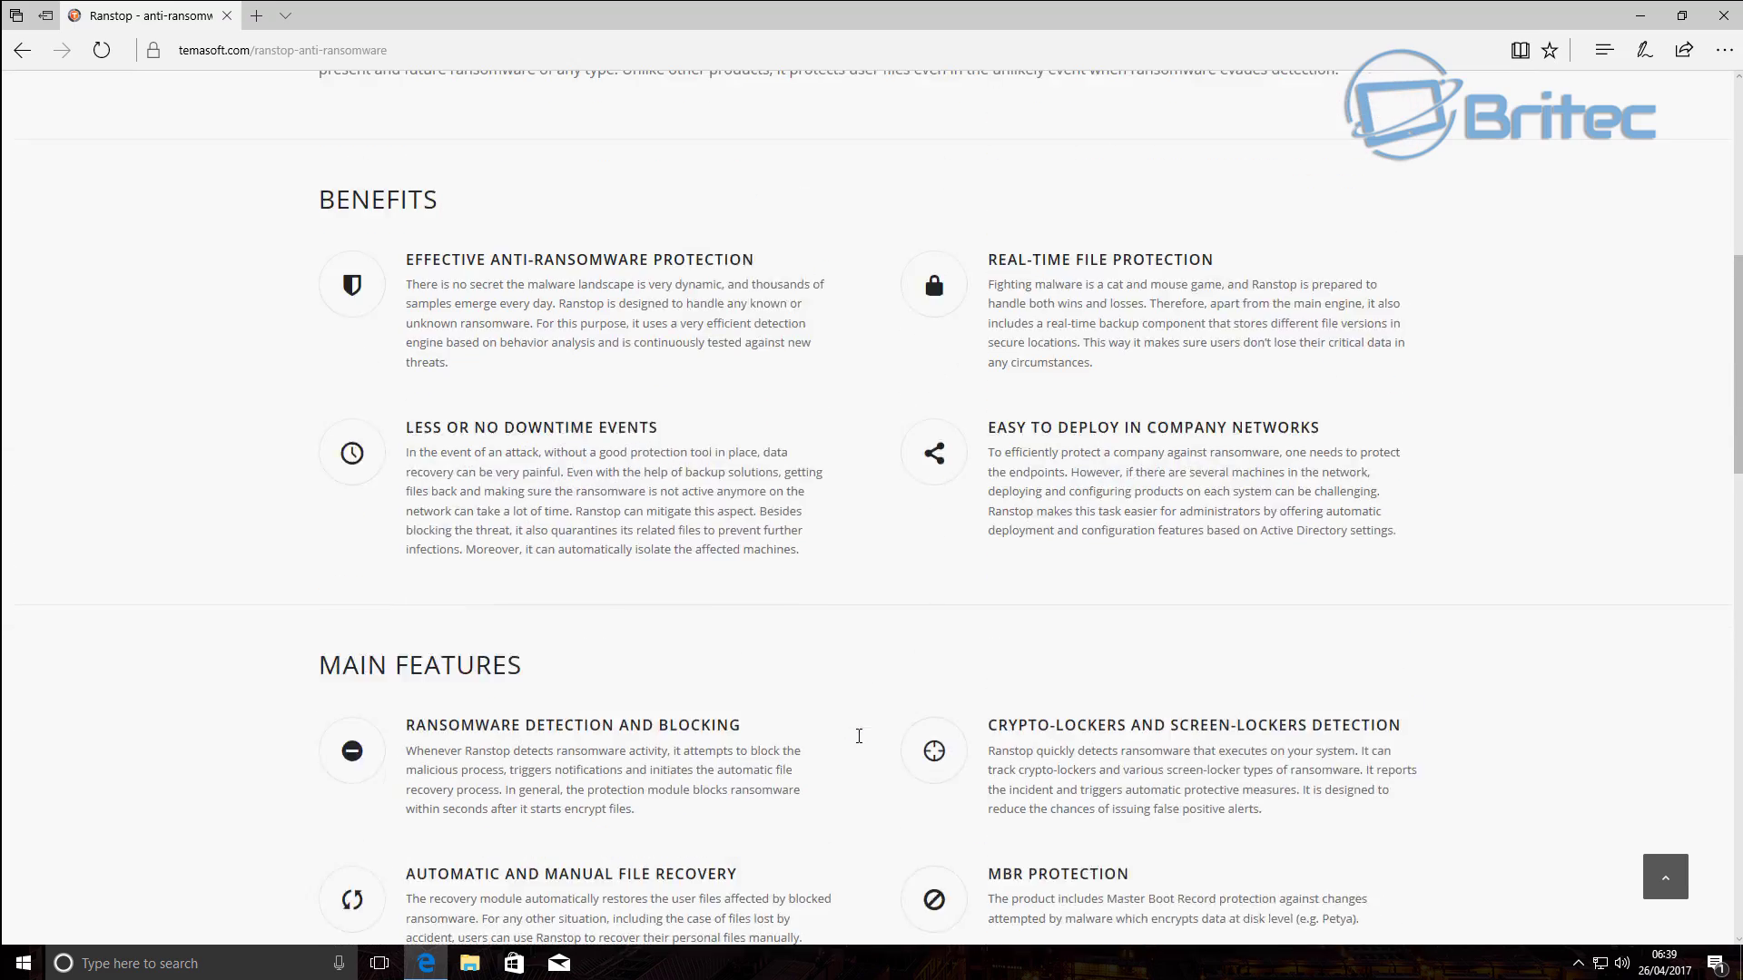
# Minimize the browser, launch TEMASOFT Ranstop from the desktop and allow it to make changes to the device.
pyautogui.click(1640, 15)
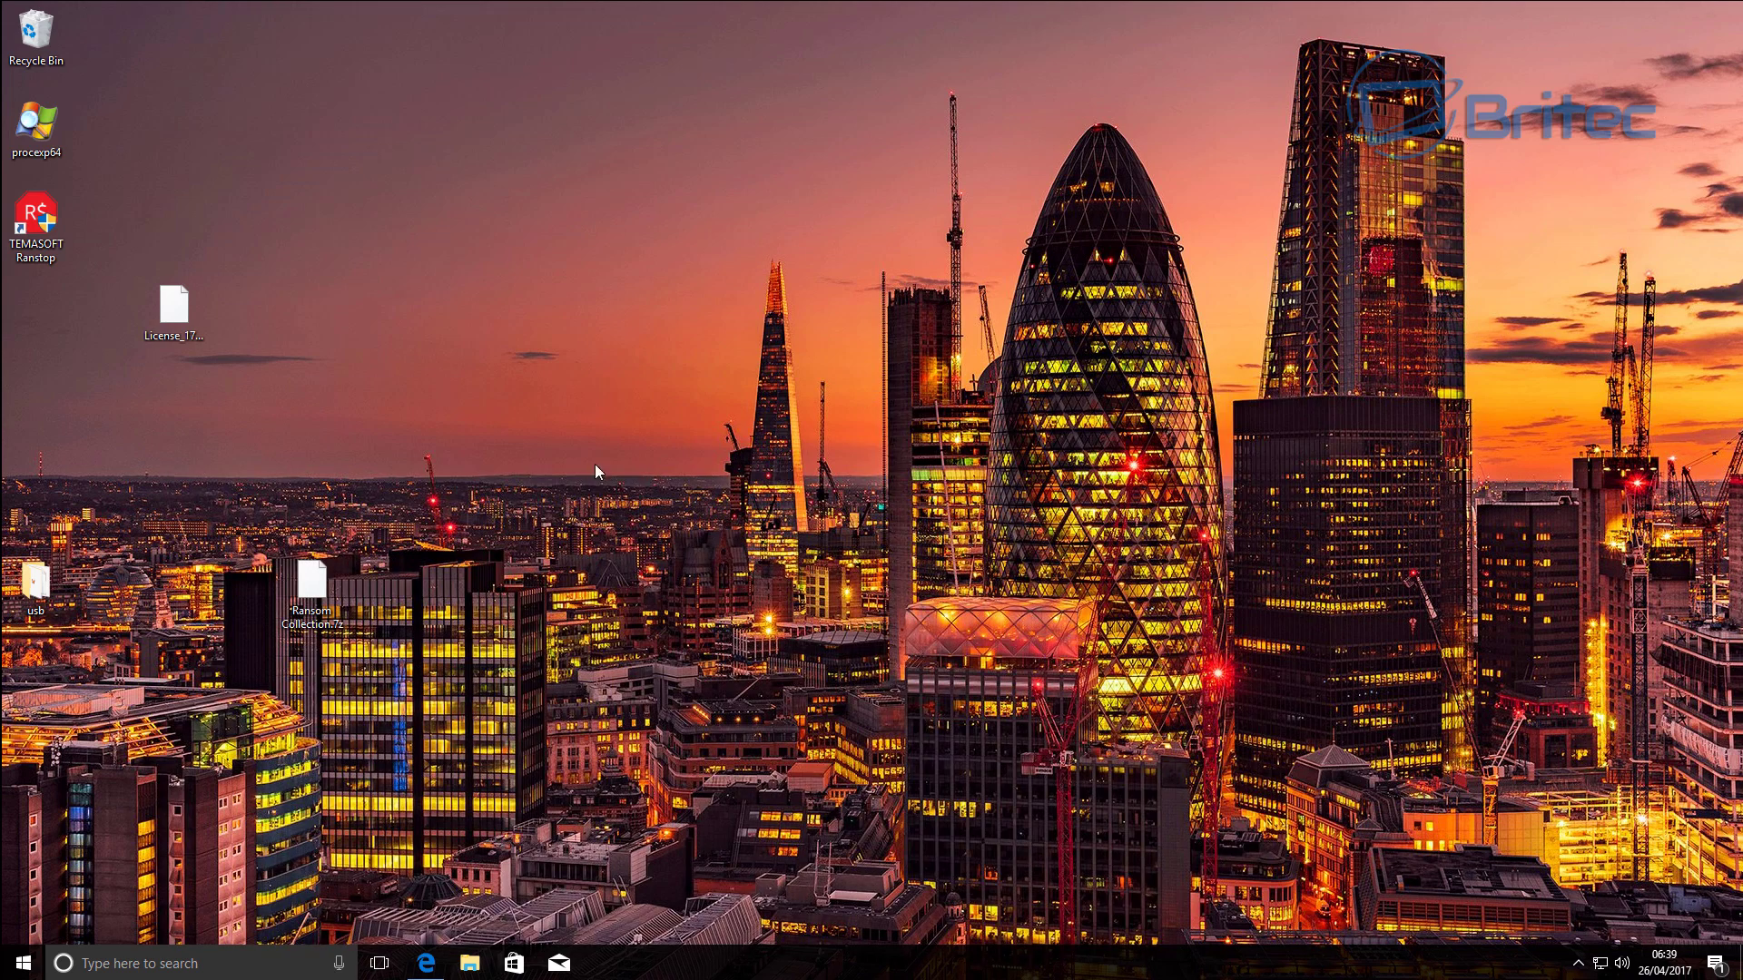
pyautogui.doubleClick(52, 212)
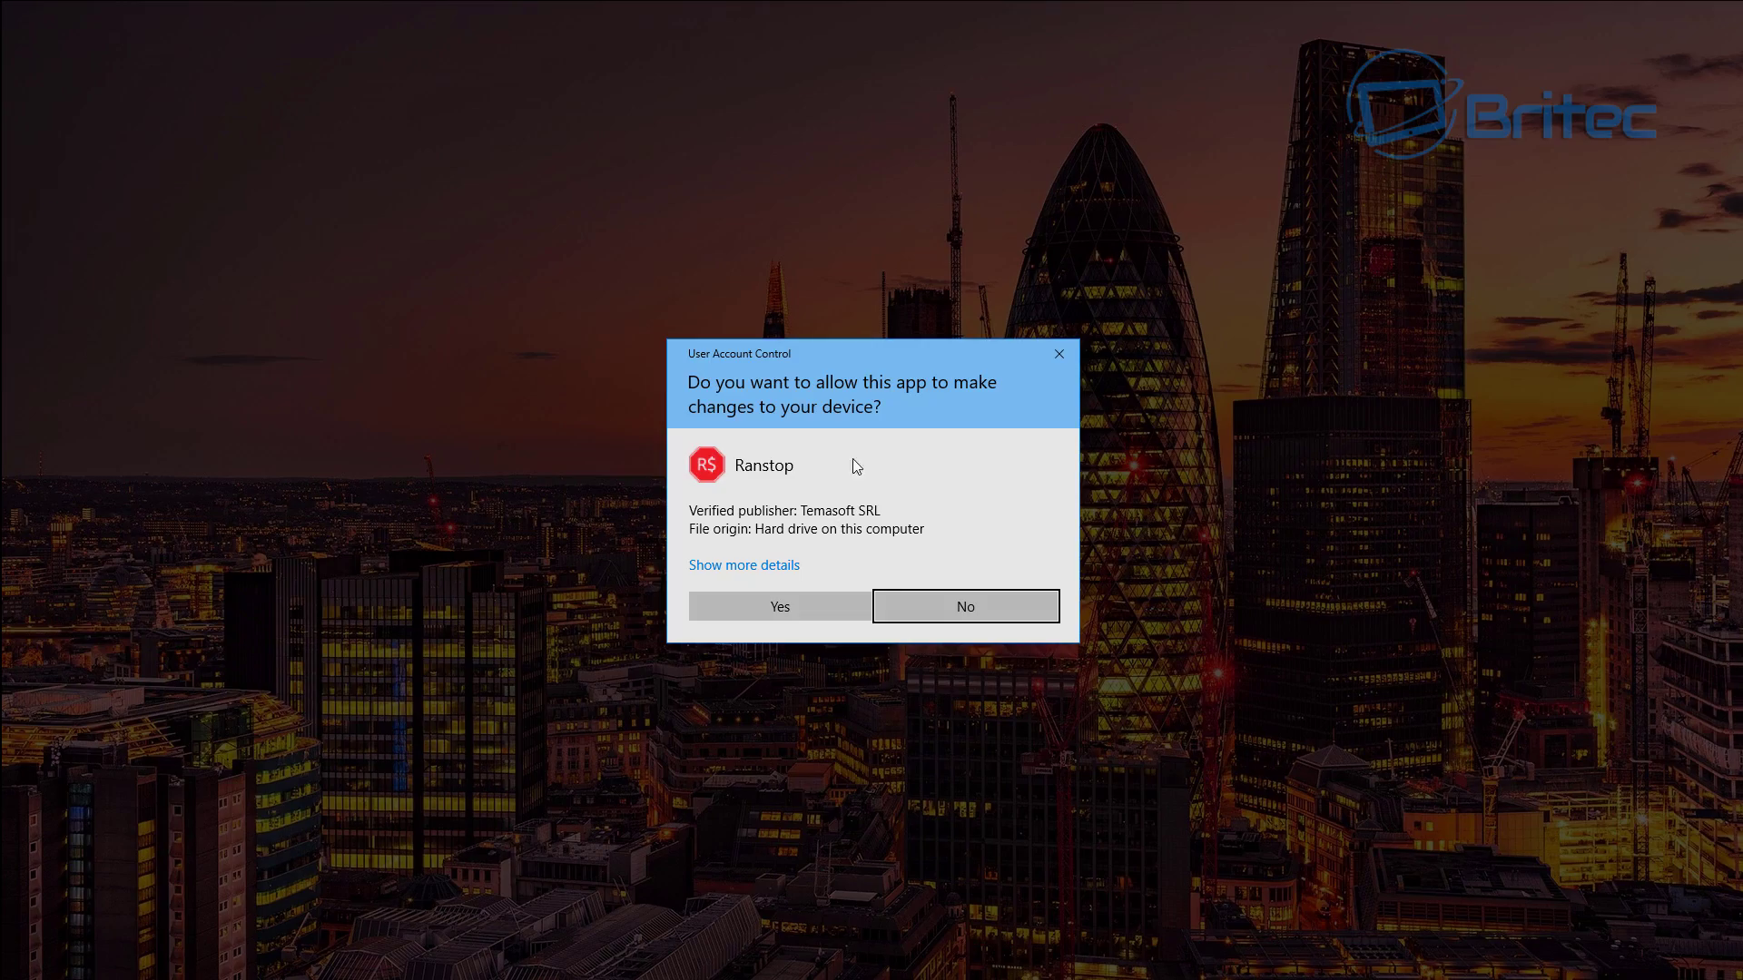
pyautogui.click(797, 604)
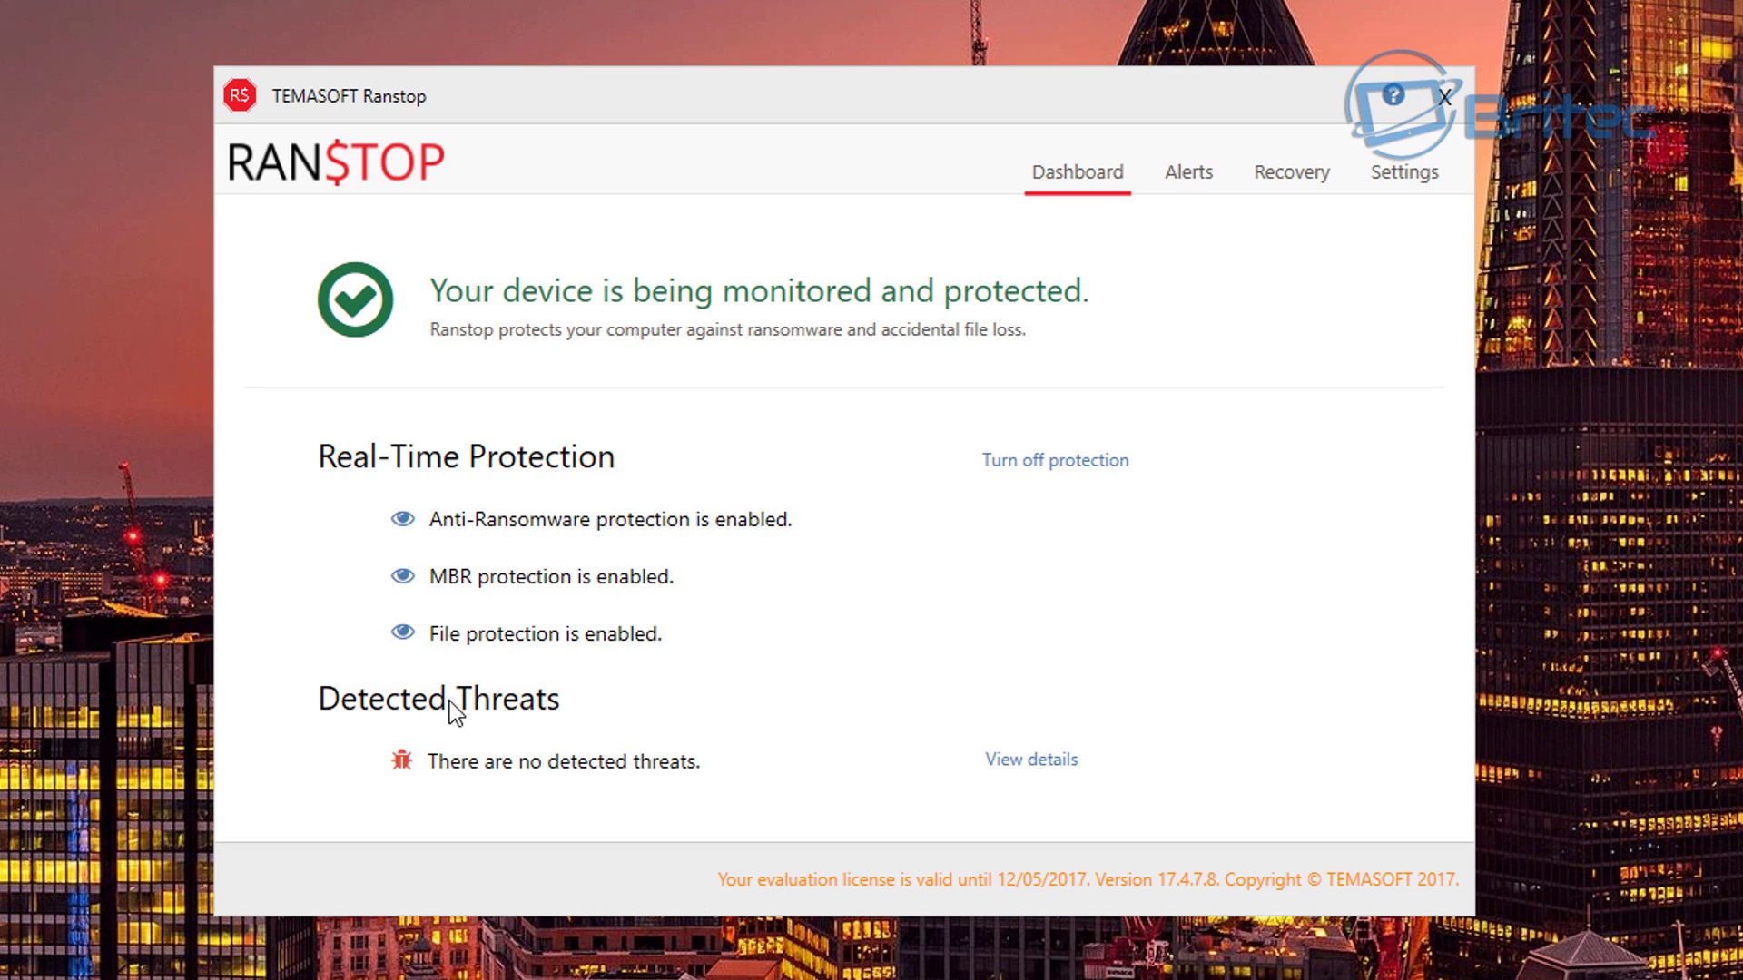
# Check the Alerts view, and expand the C:\ drive in Recovery down to the contents of the Pictures folder.
pyautogui.click(1188, 189)
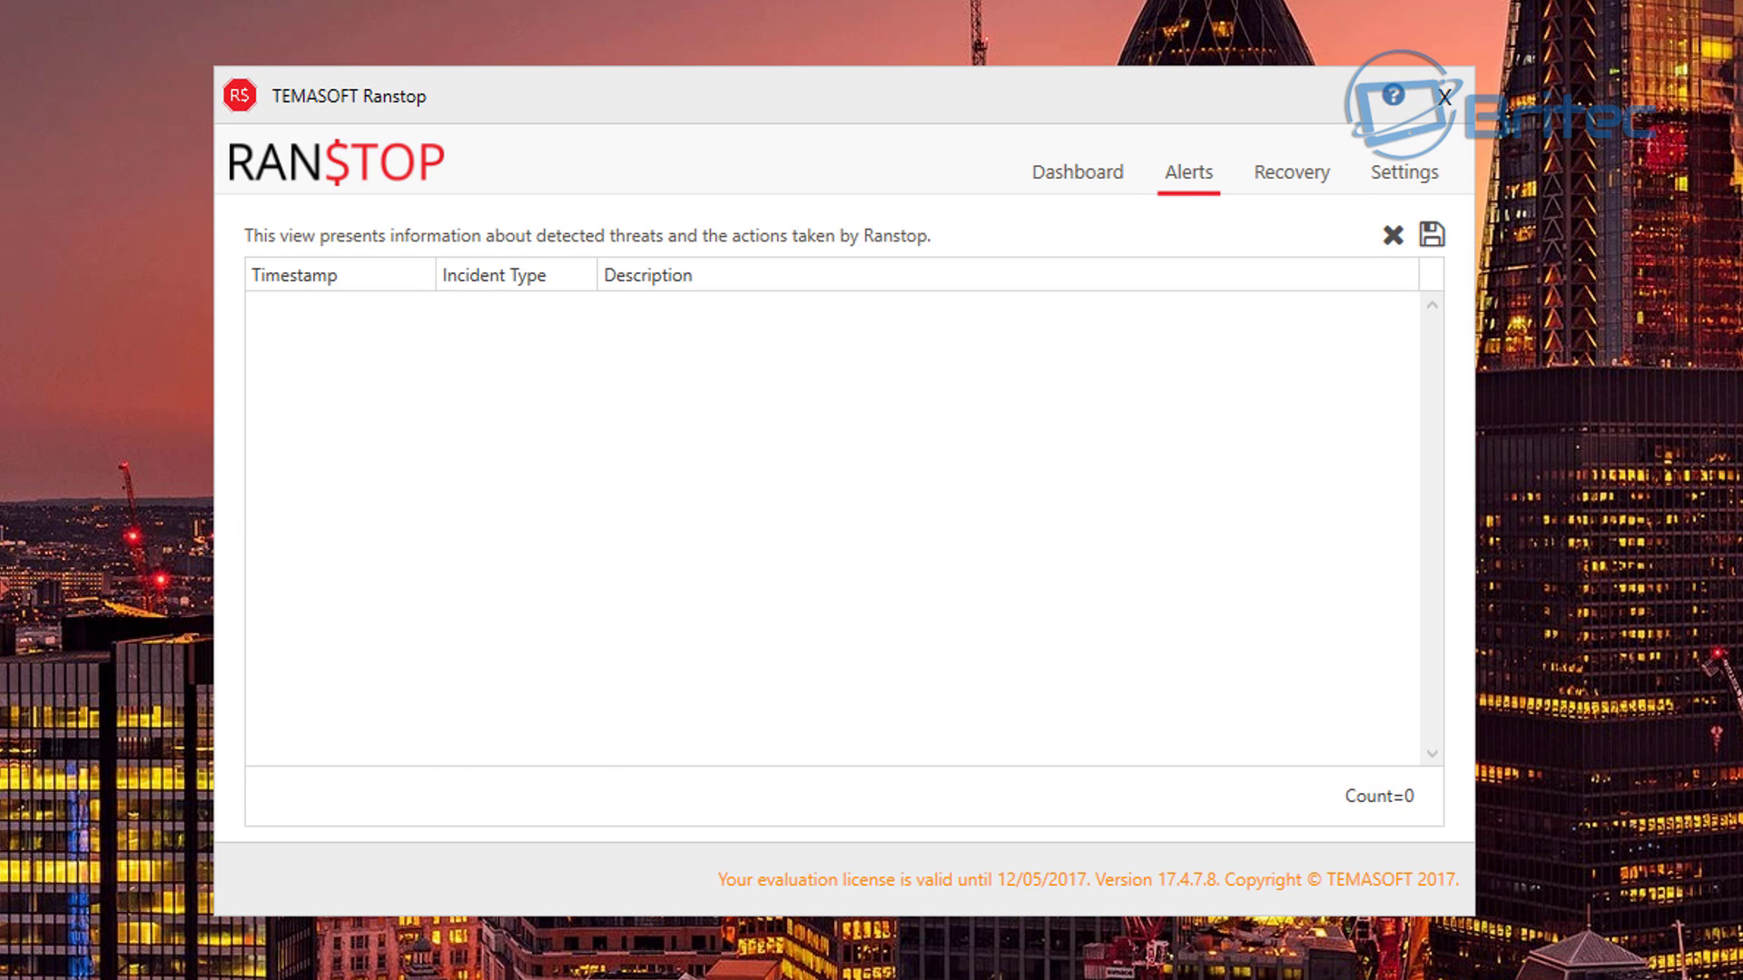
pyautogui.click(1305, 180)
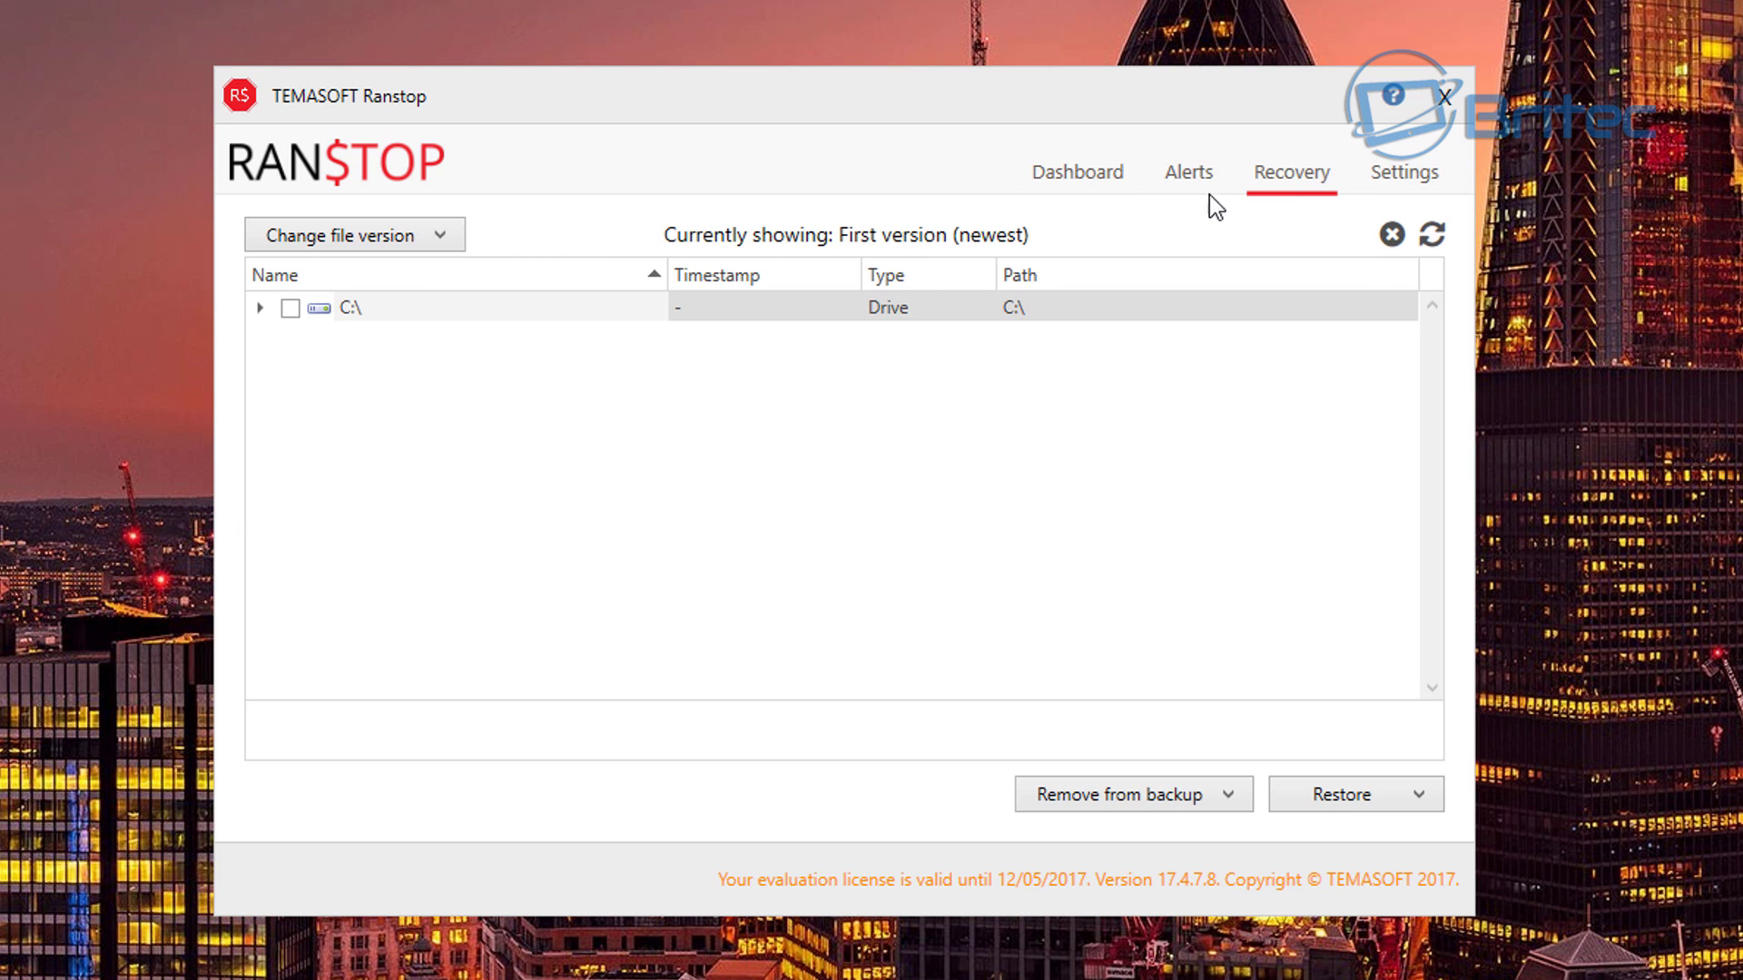
pyautogui.click(261, 308)
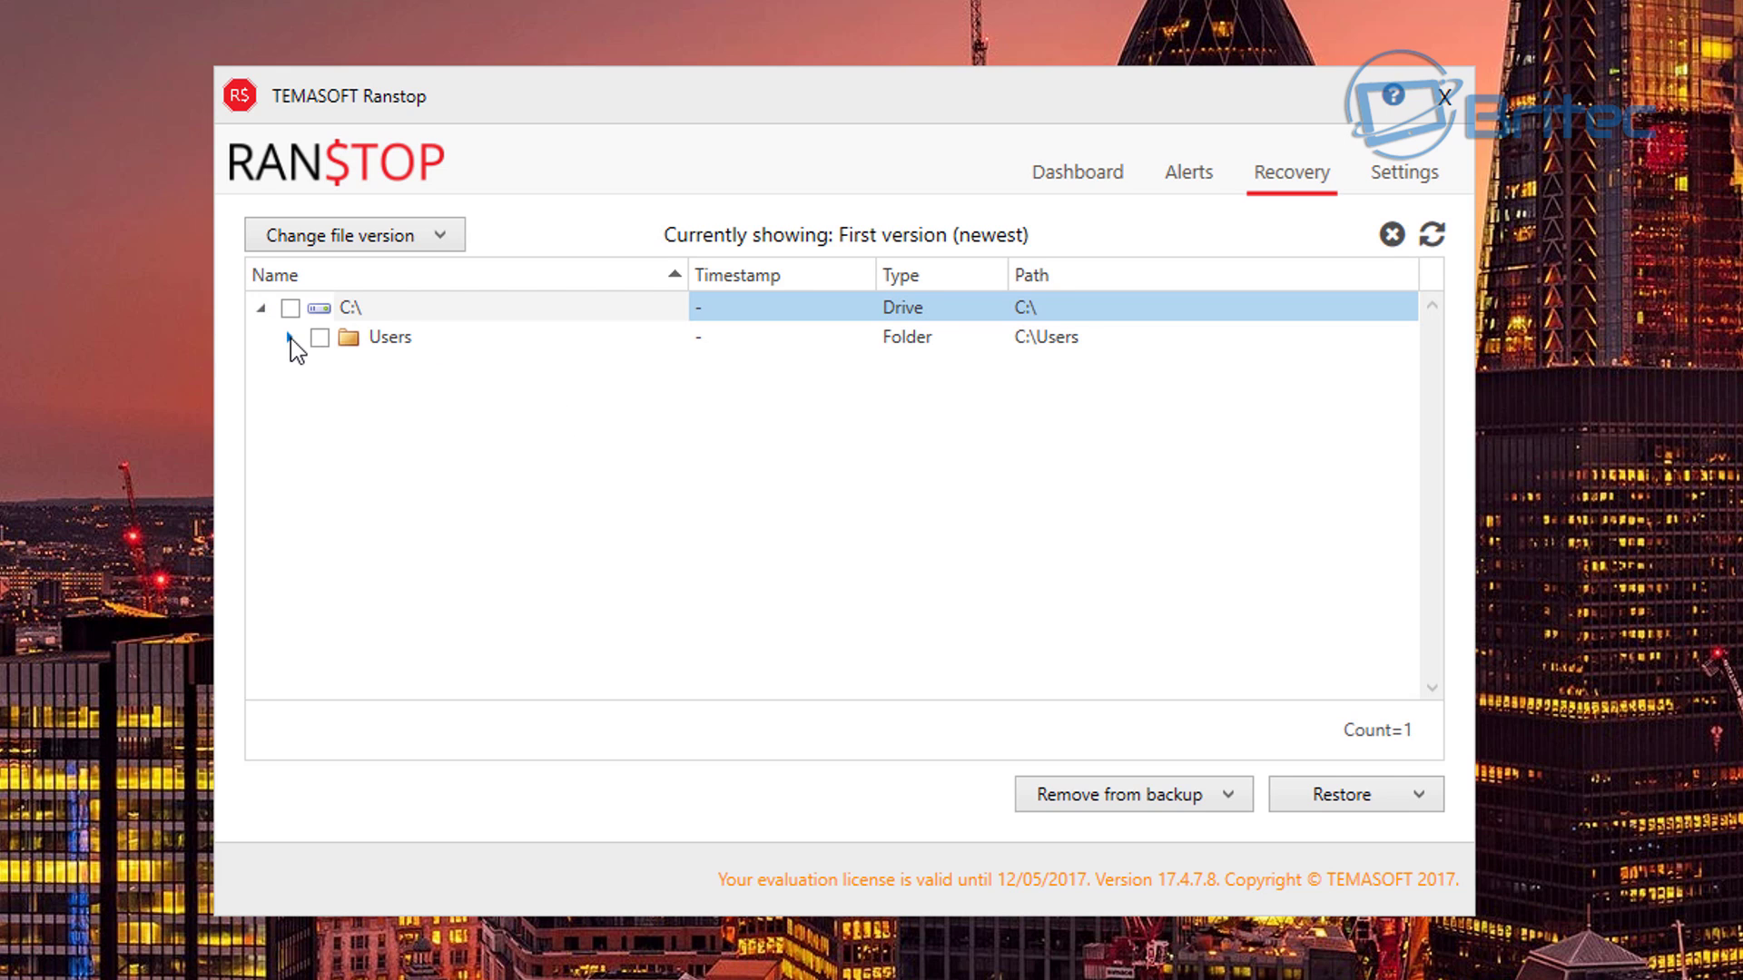
pyautogui.click(290, 337)
pyautogui.click(320, 367)
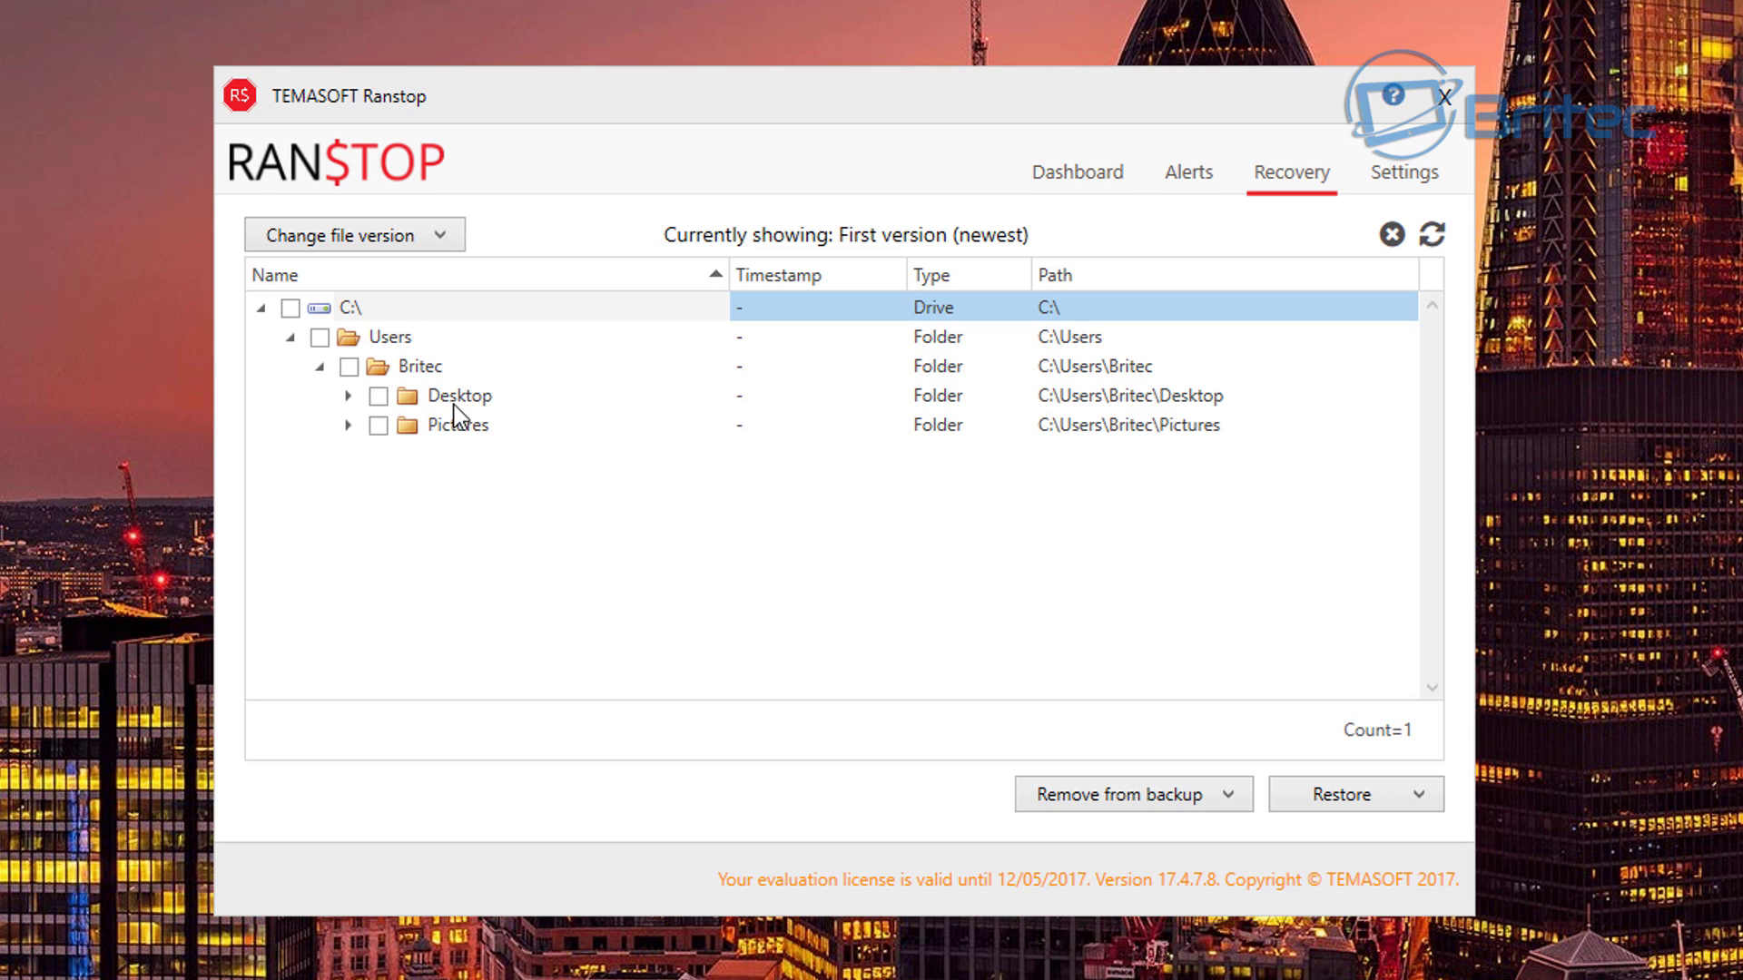
pyautogui.click(349, 426)
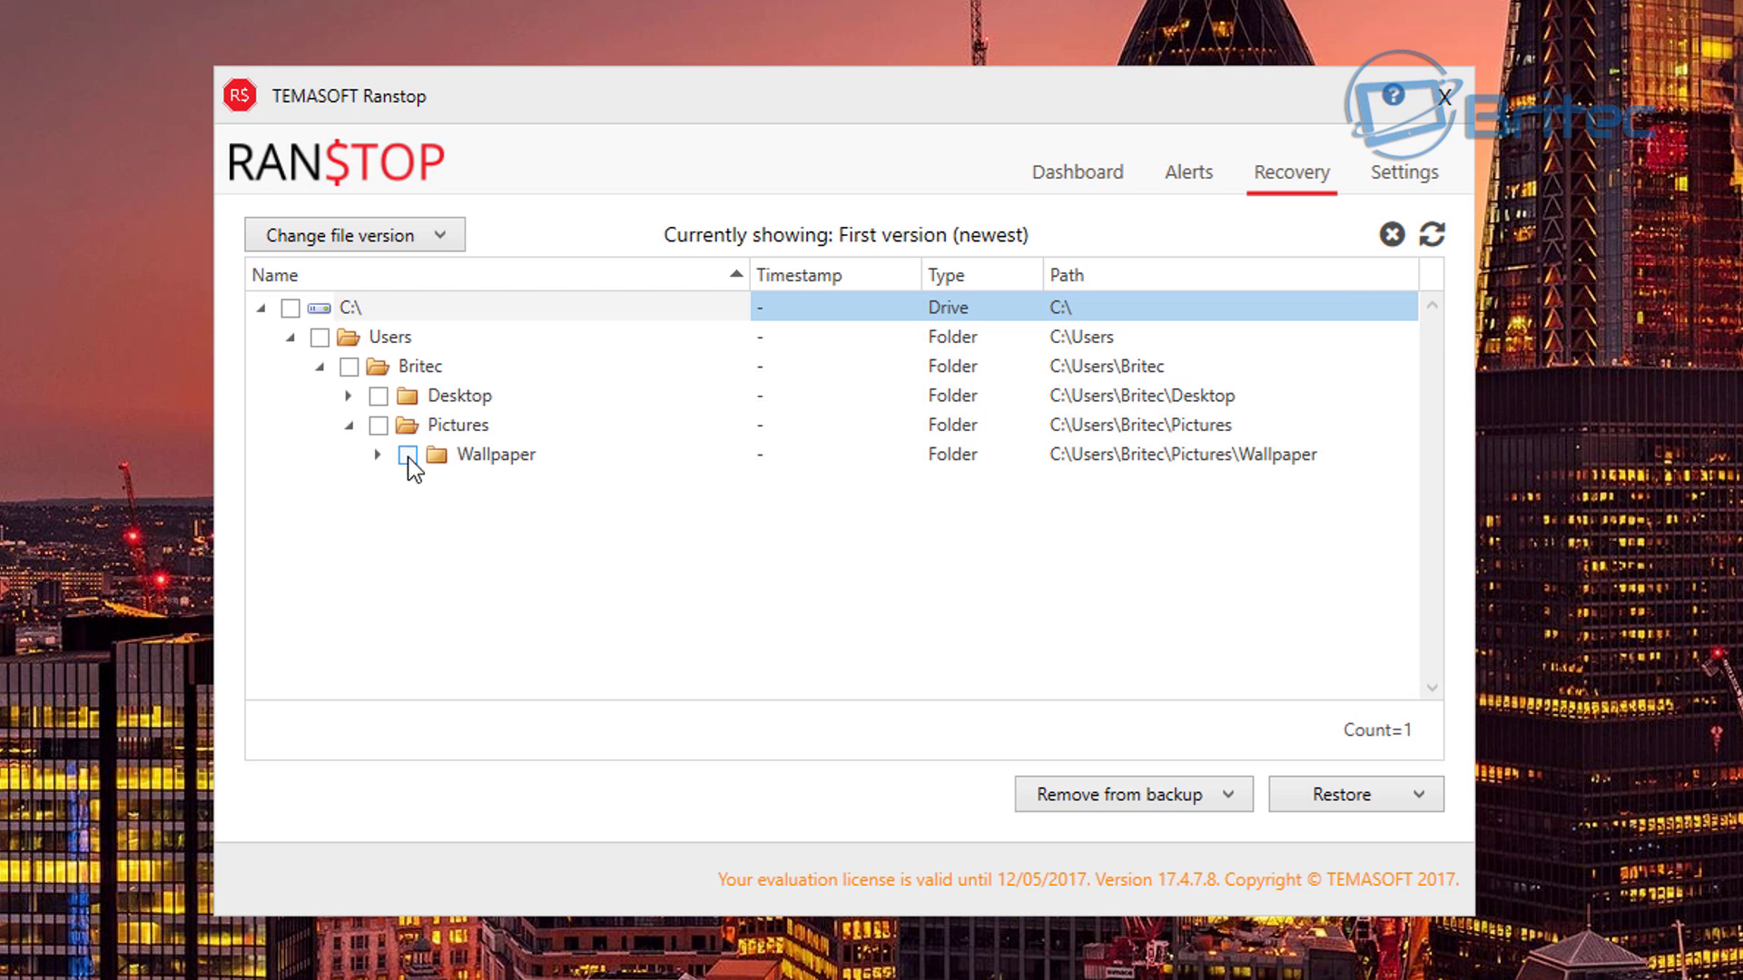
# Collapse the recovery tree back to the Users folder and view the selectable file versions without changing the version.
pyautogui.click(350, 428)
pyautogui.click(321, 368)
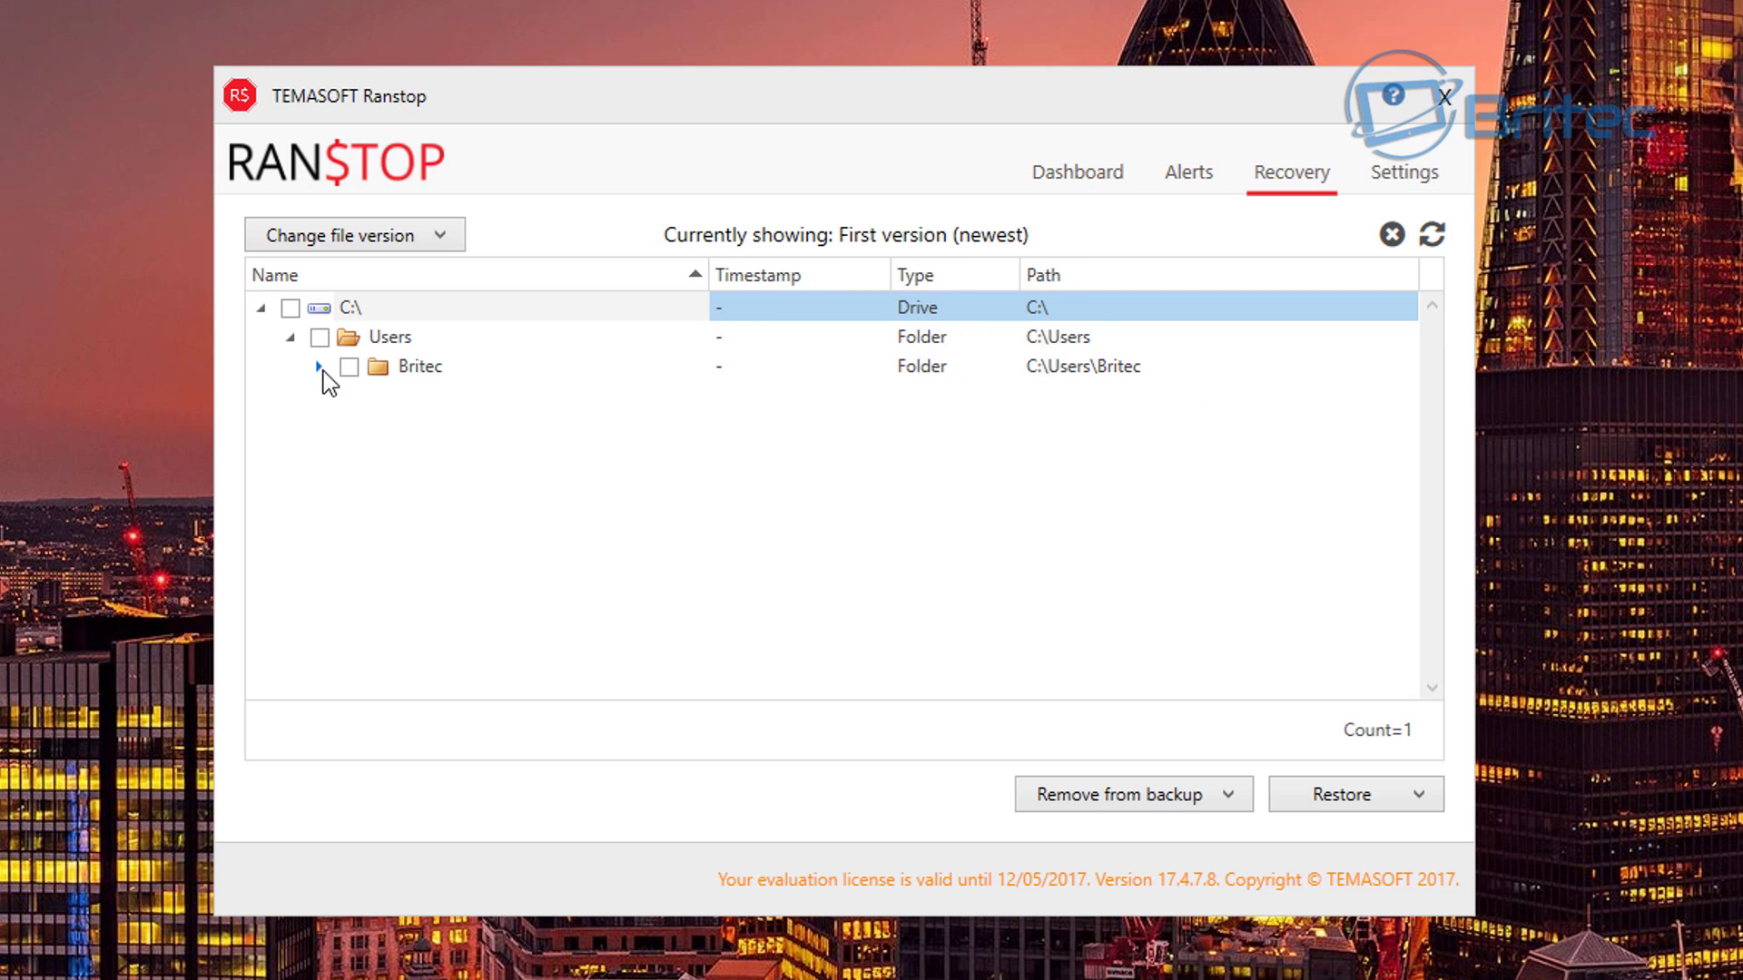
pyautogui.click(294, 341)
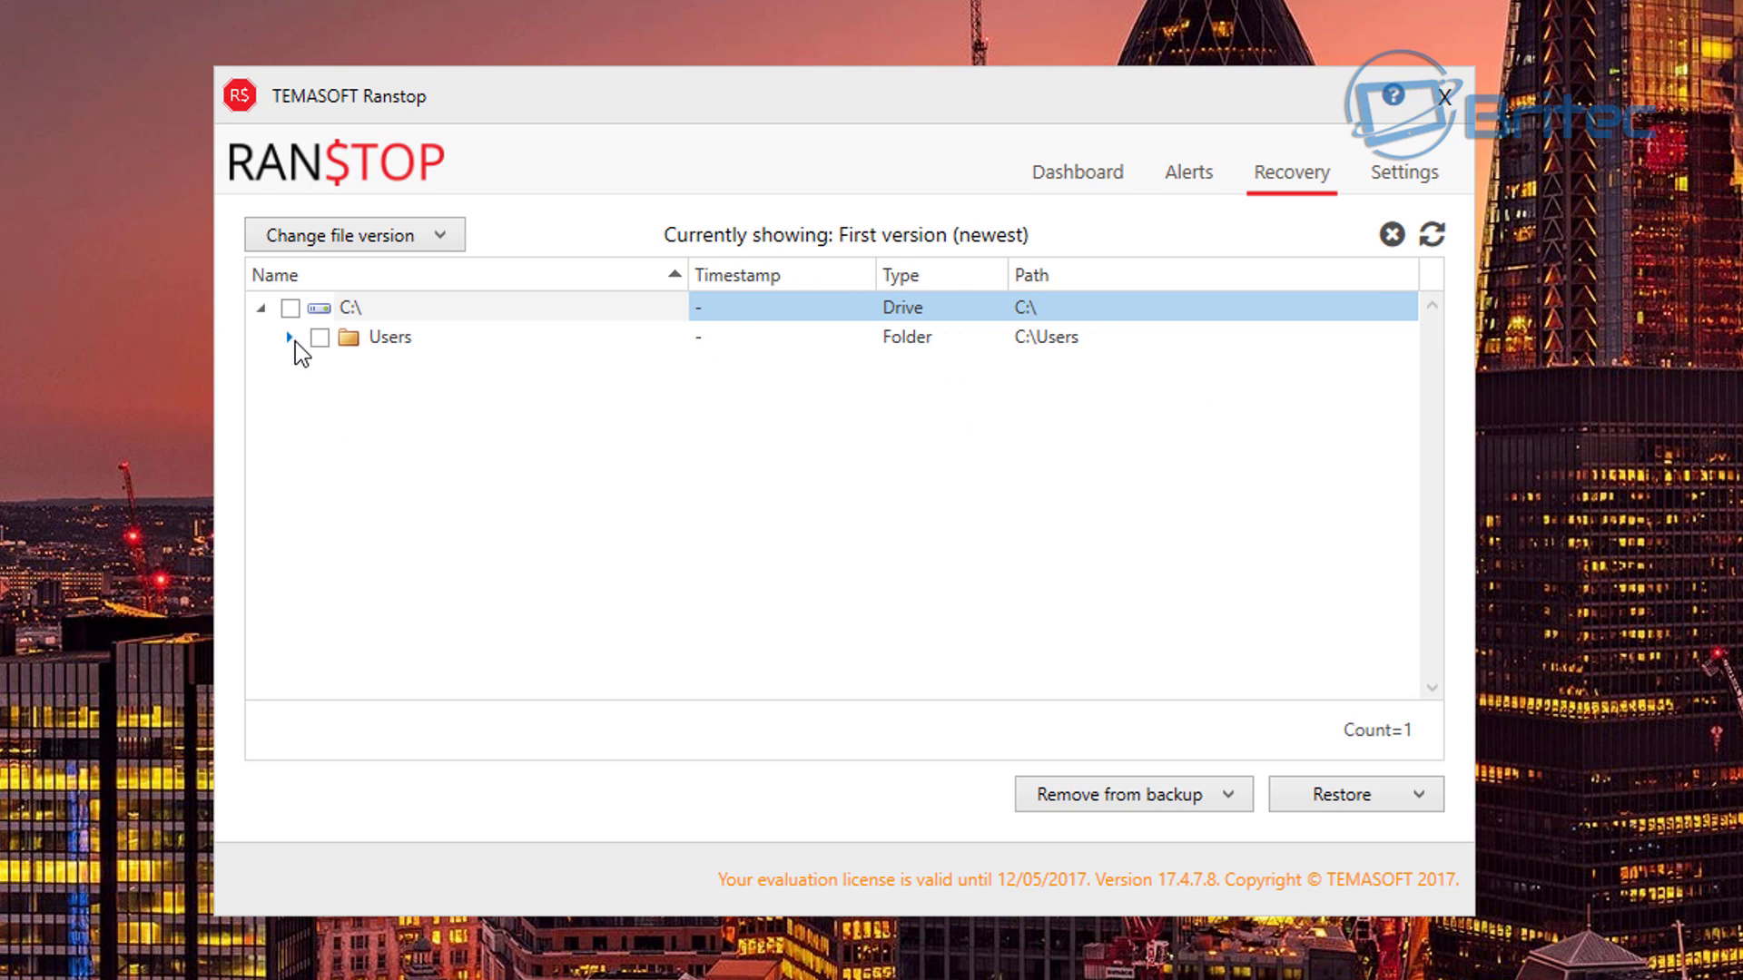
pyautogui.click(432, 234)
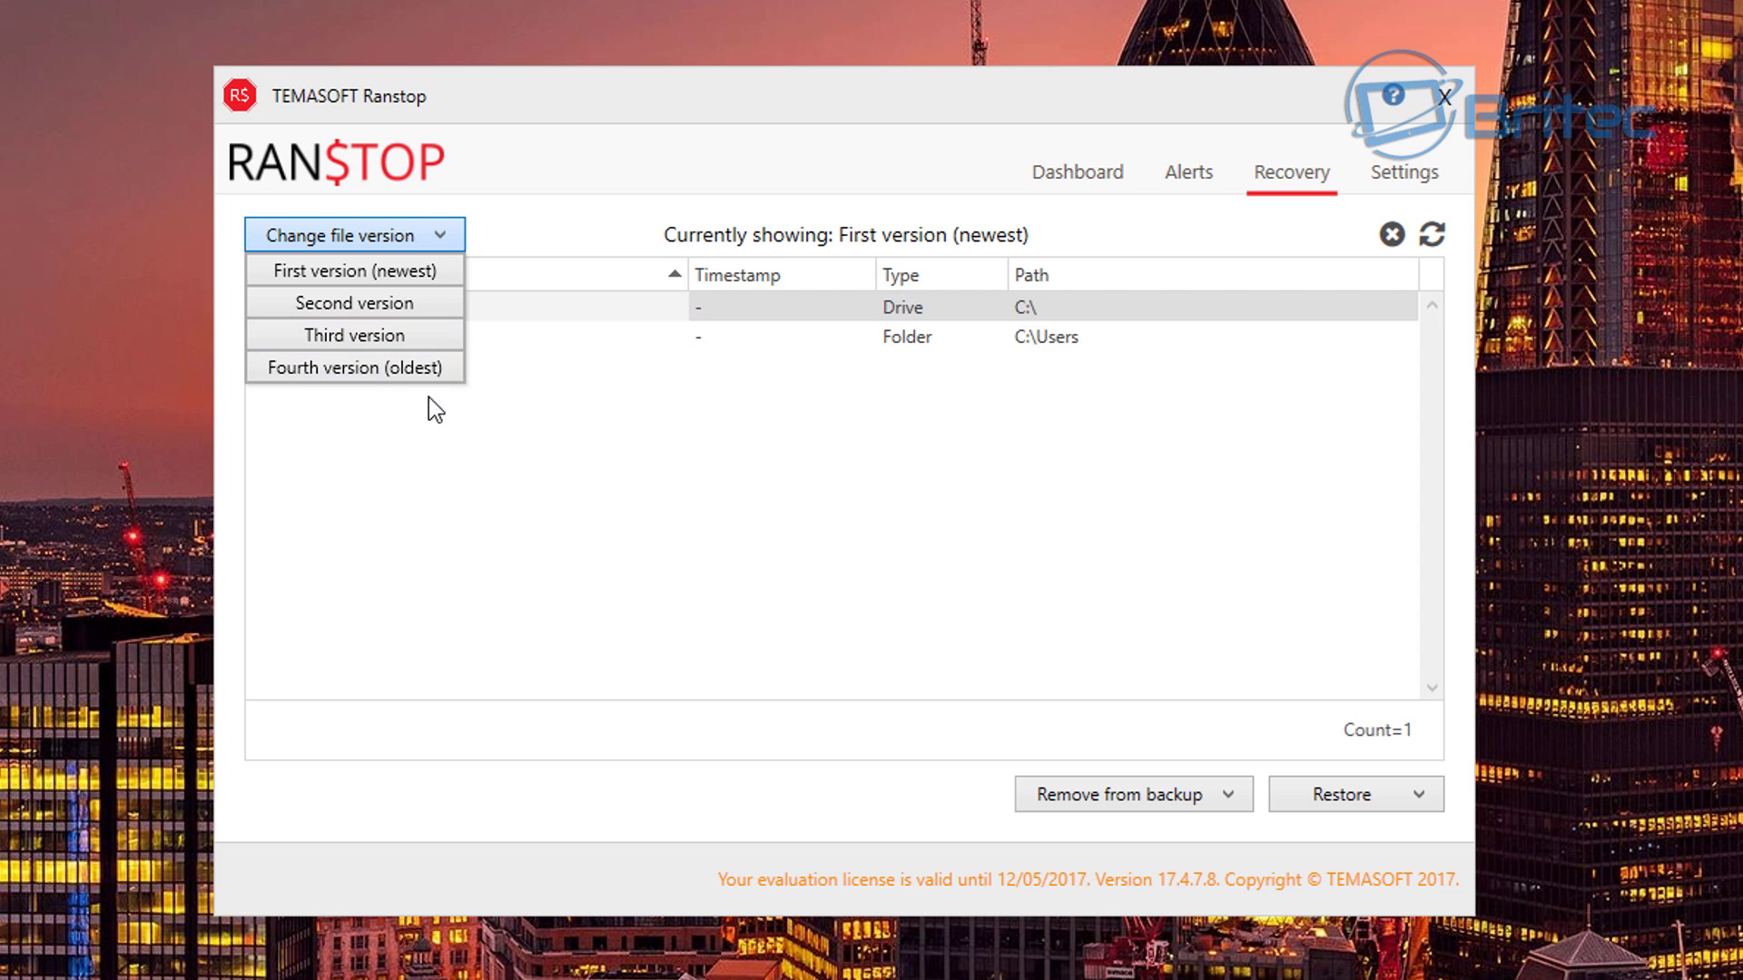
pyautogui.click(795, 495)
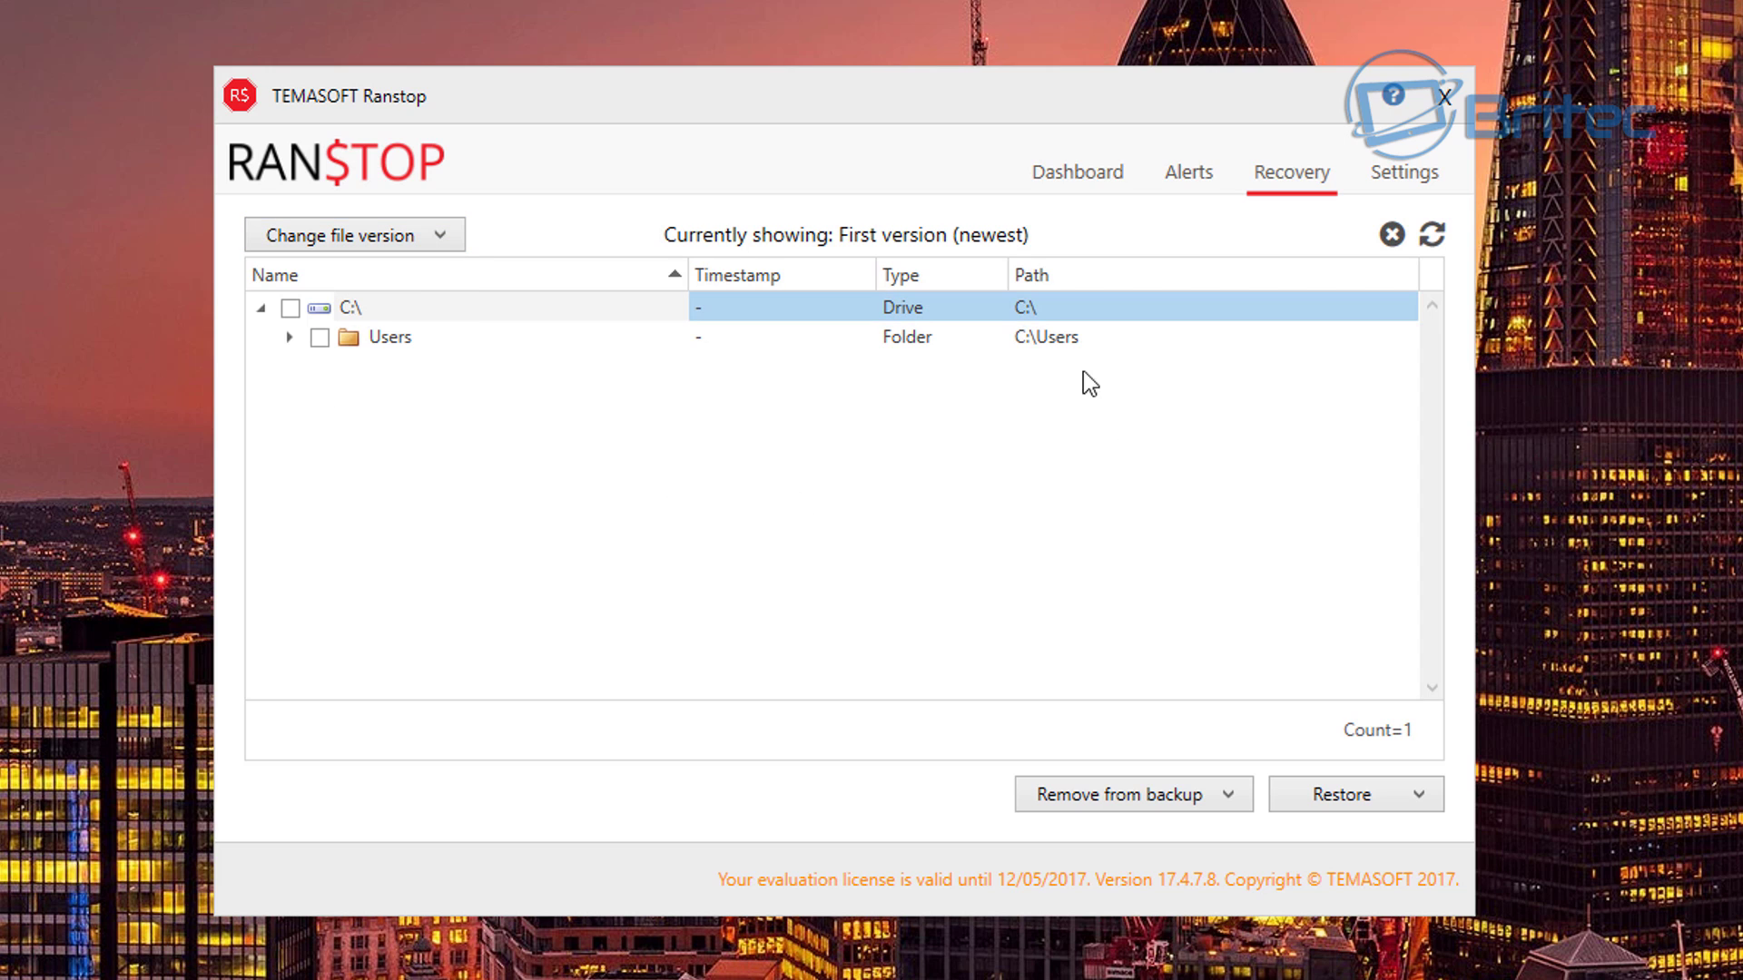
# Review Ranstop's application whitelist, backup configuration and email alerting settings.
pyautogui.click(1382, 180)
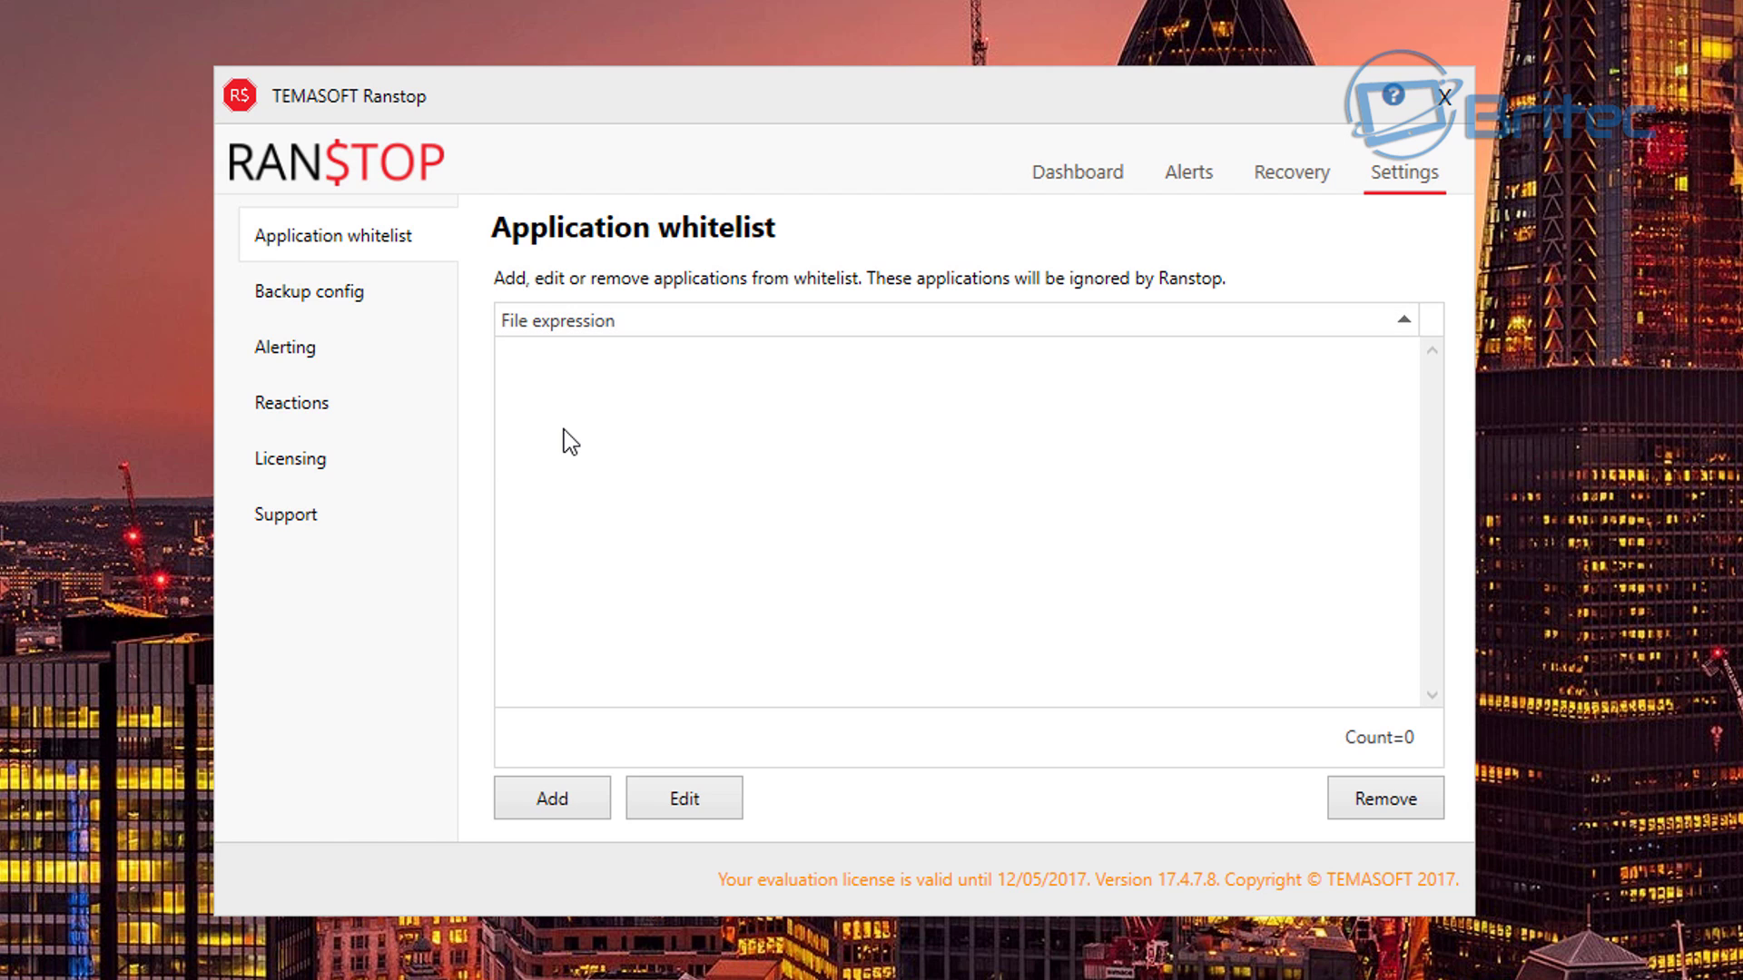
pyautogui.click(334, 297)
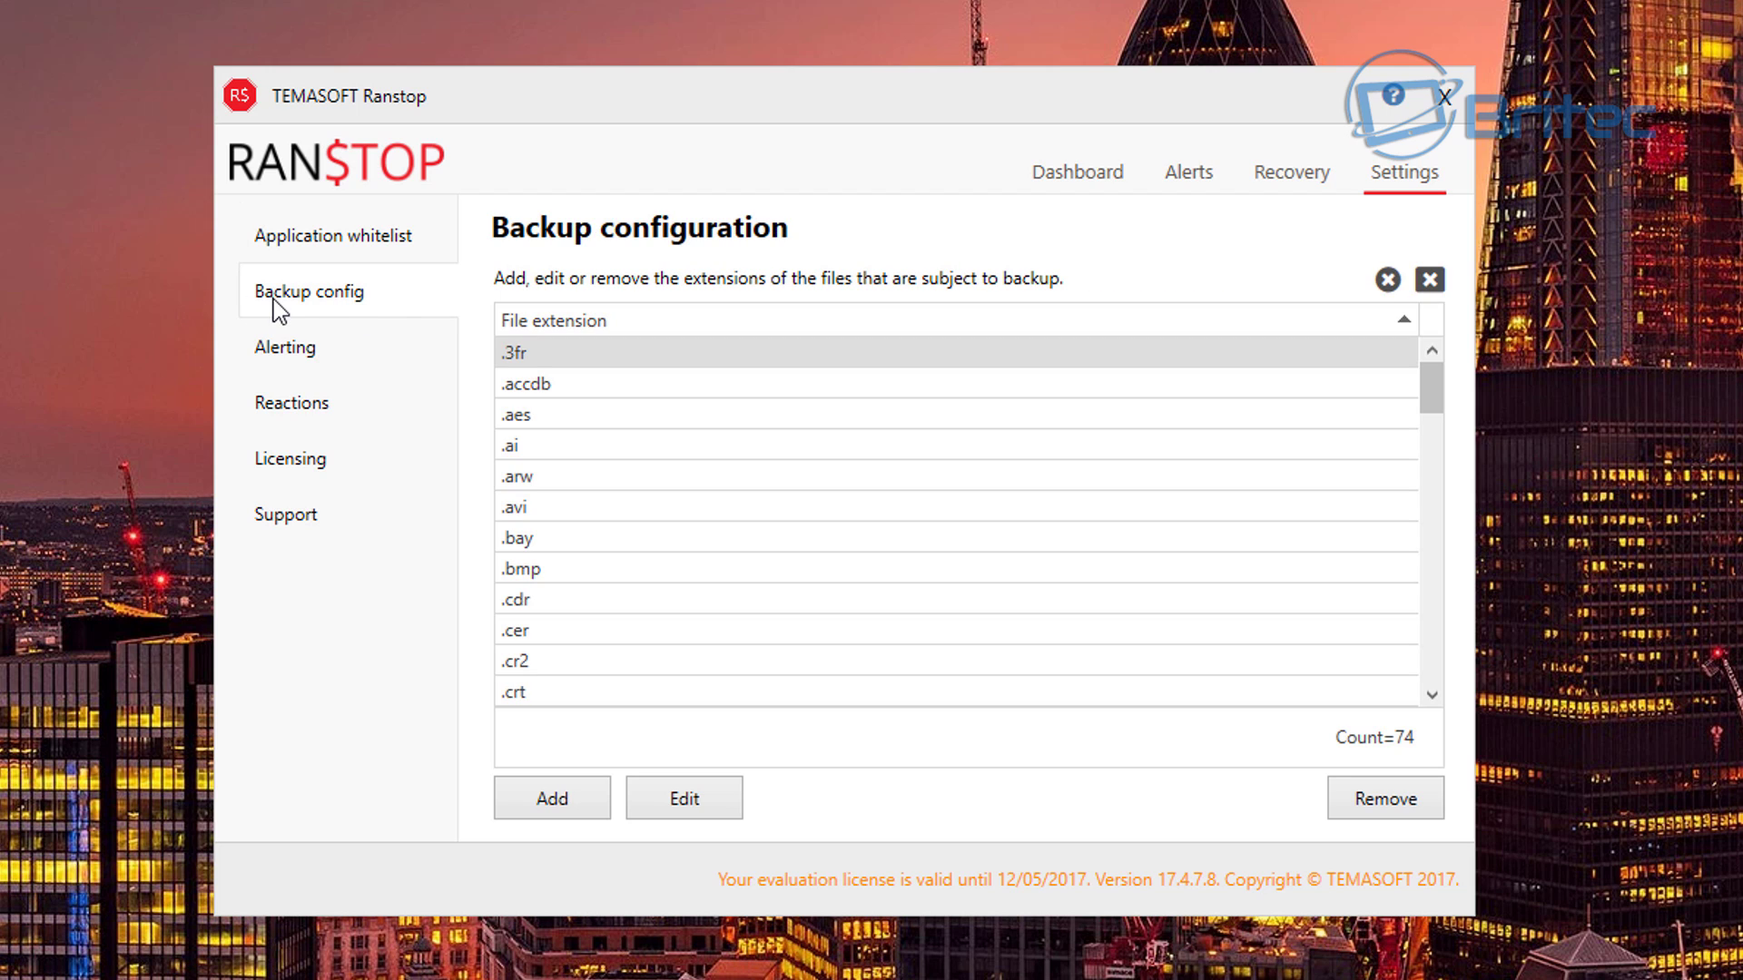
pyautogui.click(275, 349)
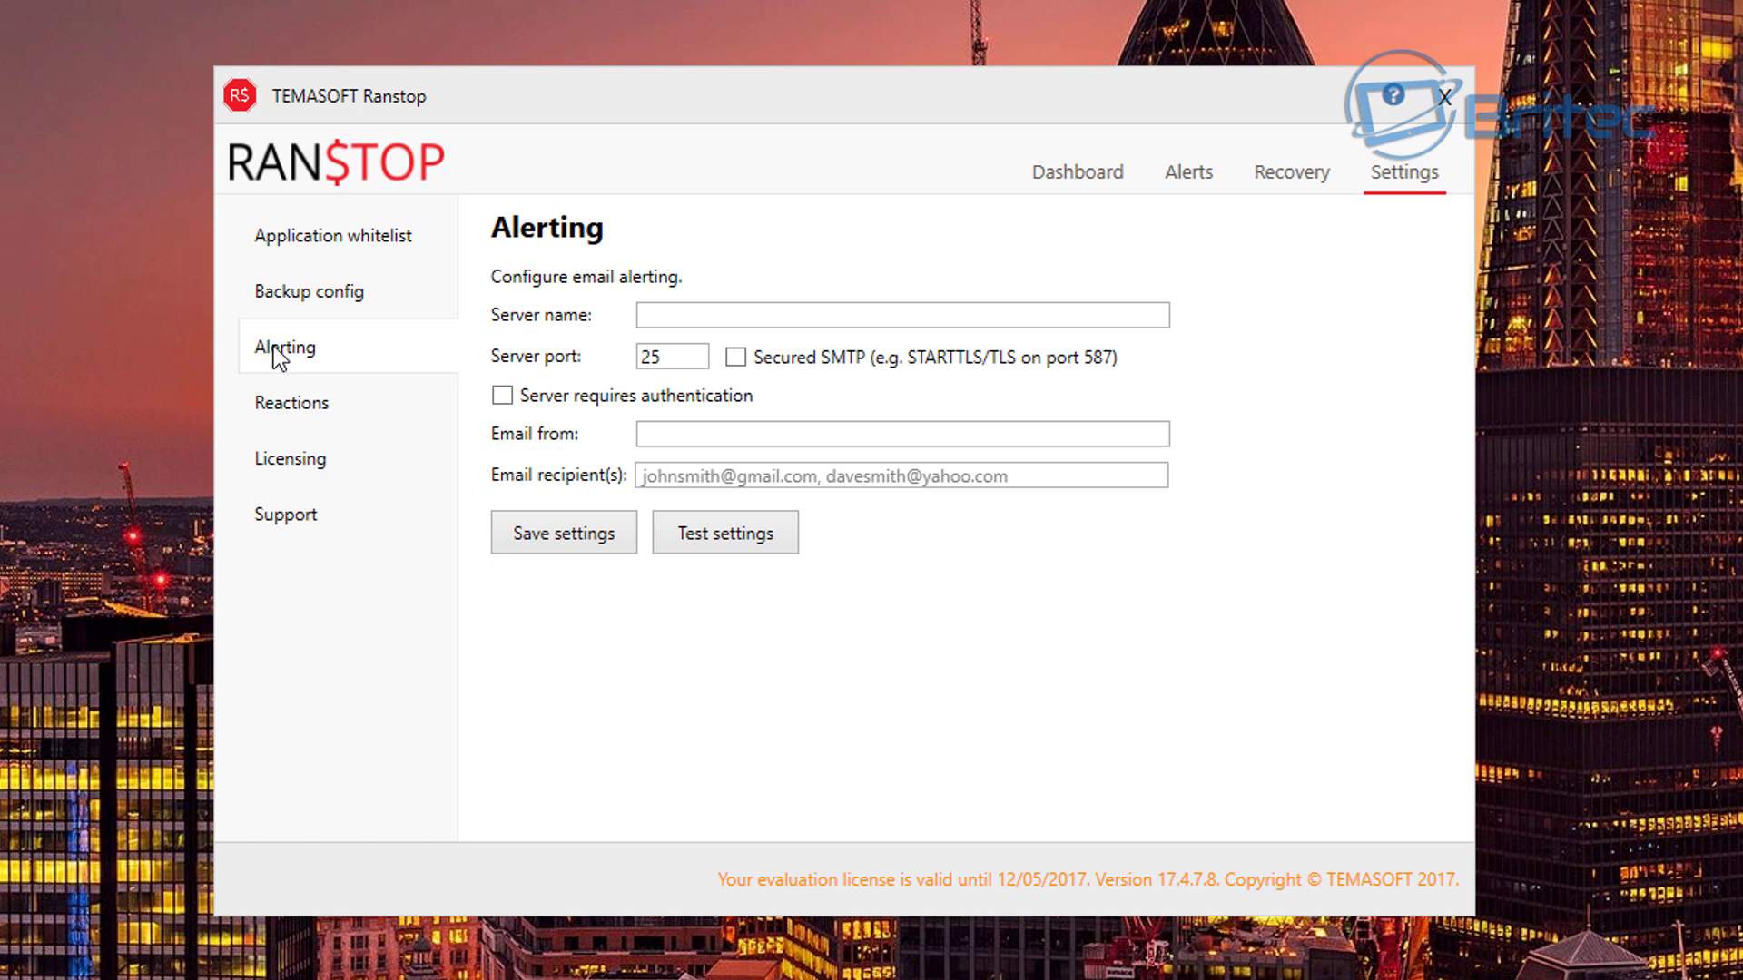
# Enable additional actions when ransomware is detected, choose Disable network interfaces, save the settings and close Ranstop.
pyautogui.click(311, 407)
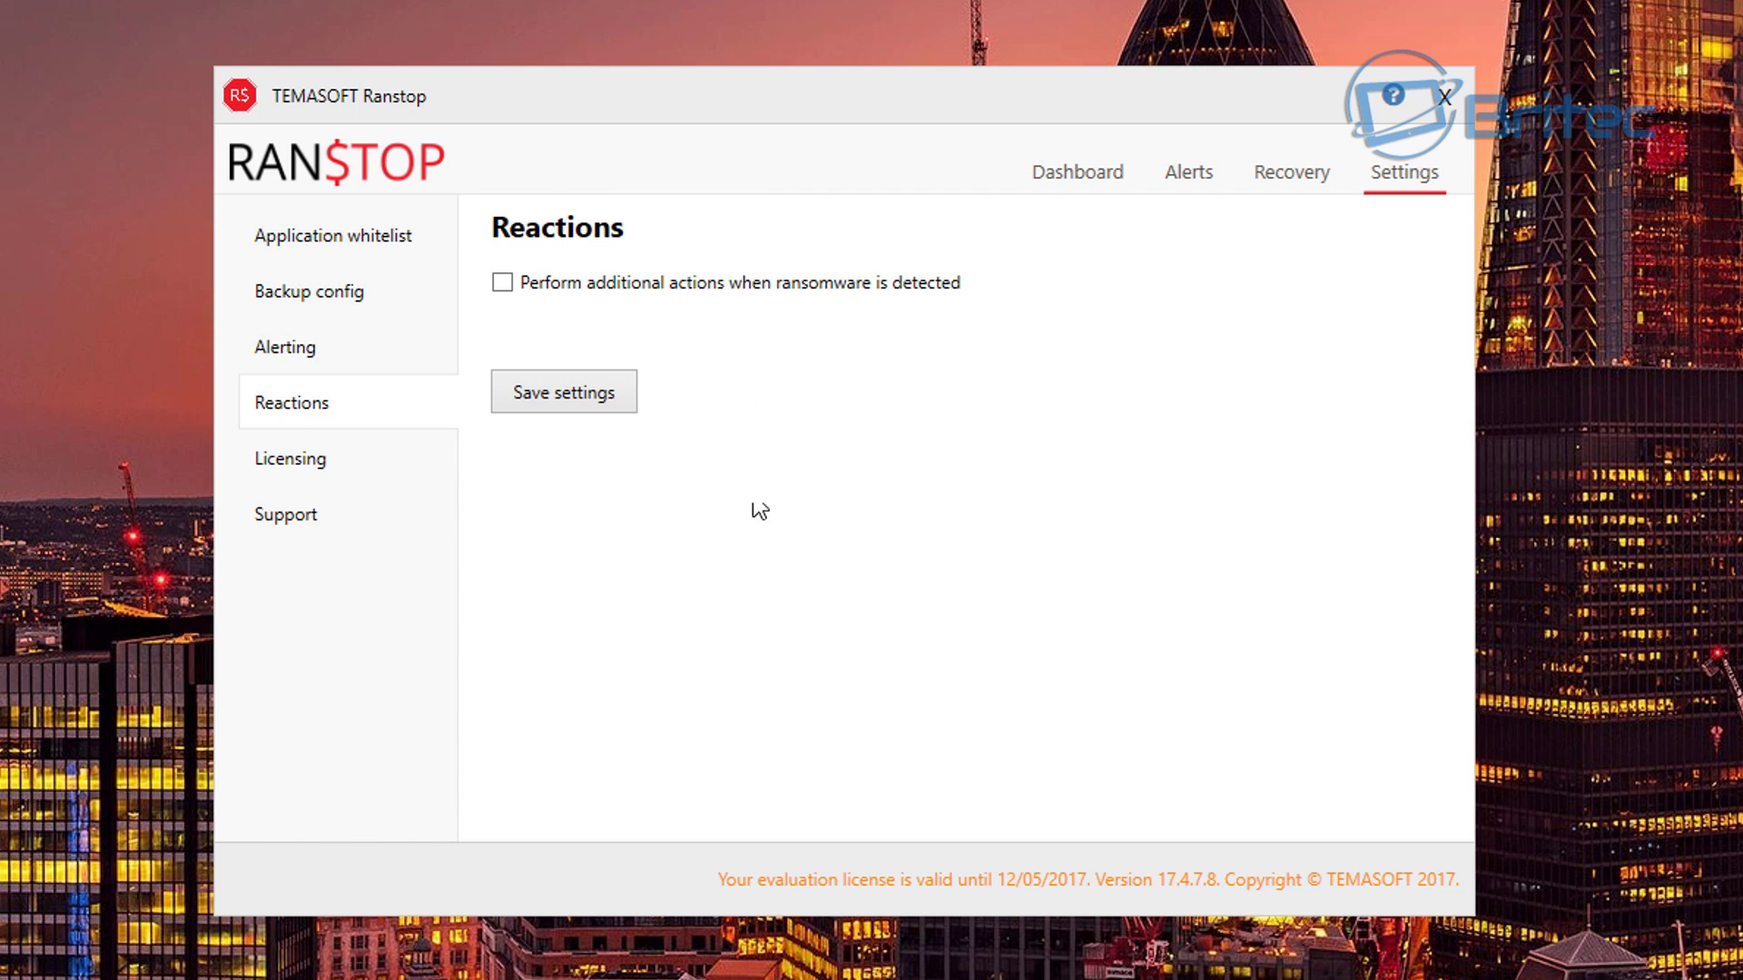
pyautogui.click(505, 288)
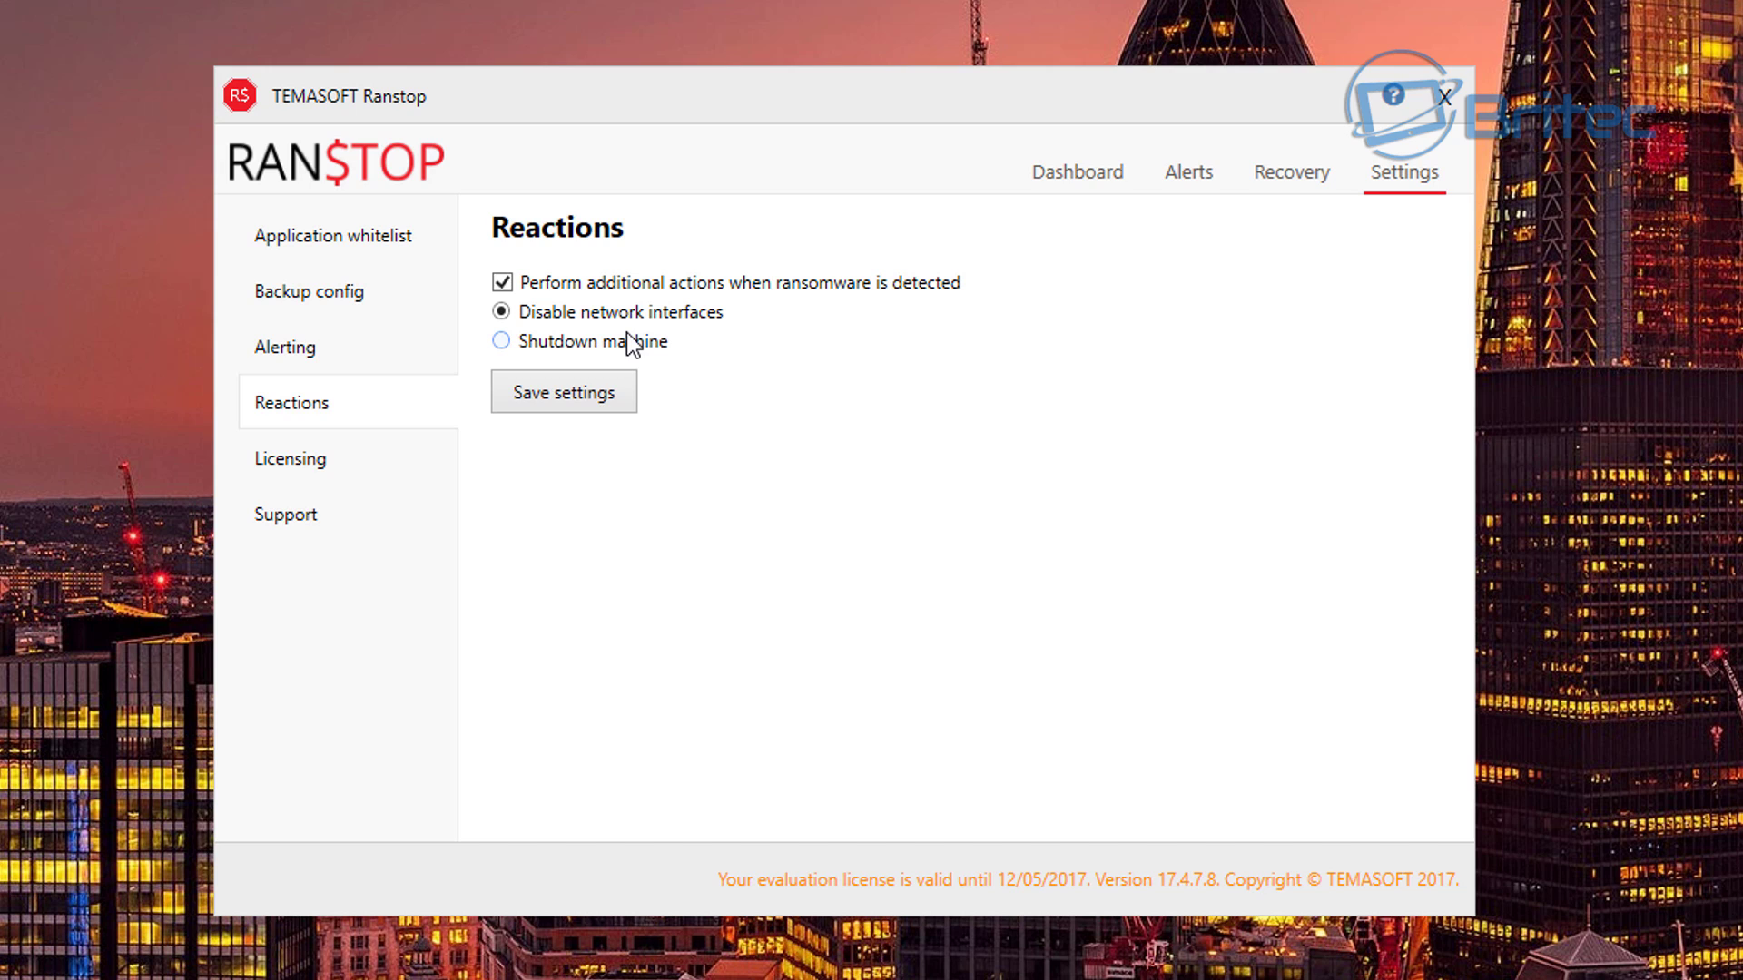
pyautogui.click(512, 342)
pyautogui.click(502, 341)
pyautogui.click(565, 311)
pyautogui.click(569, 395)
pyautogui.click(1444, 97)
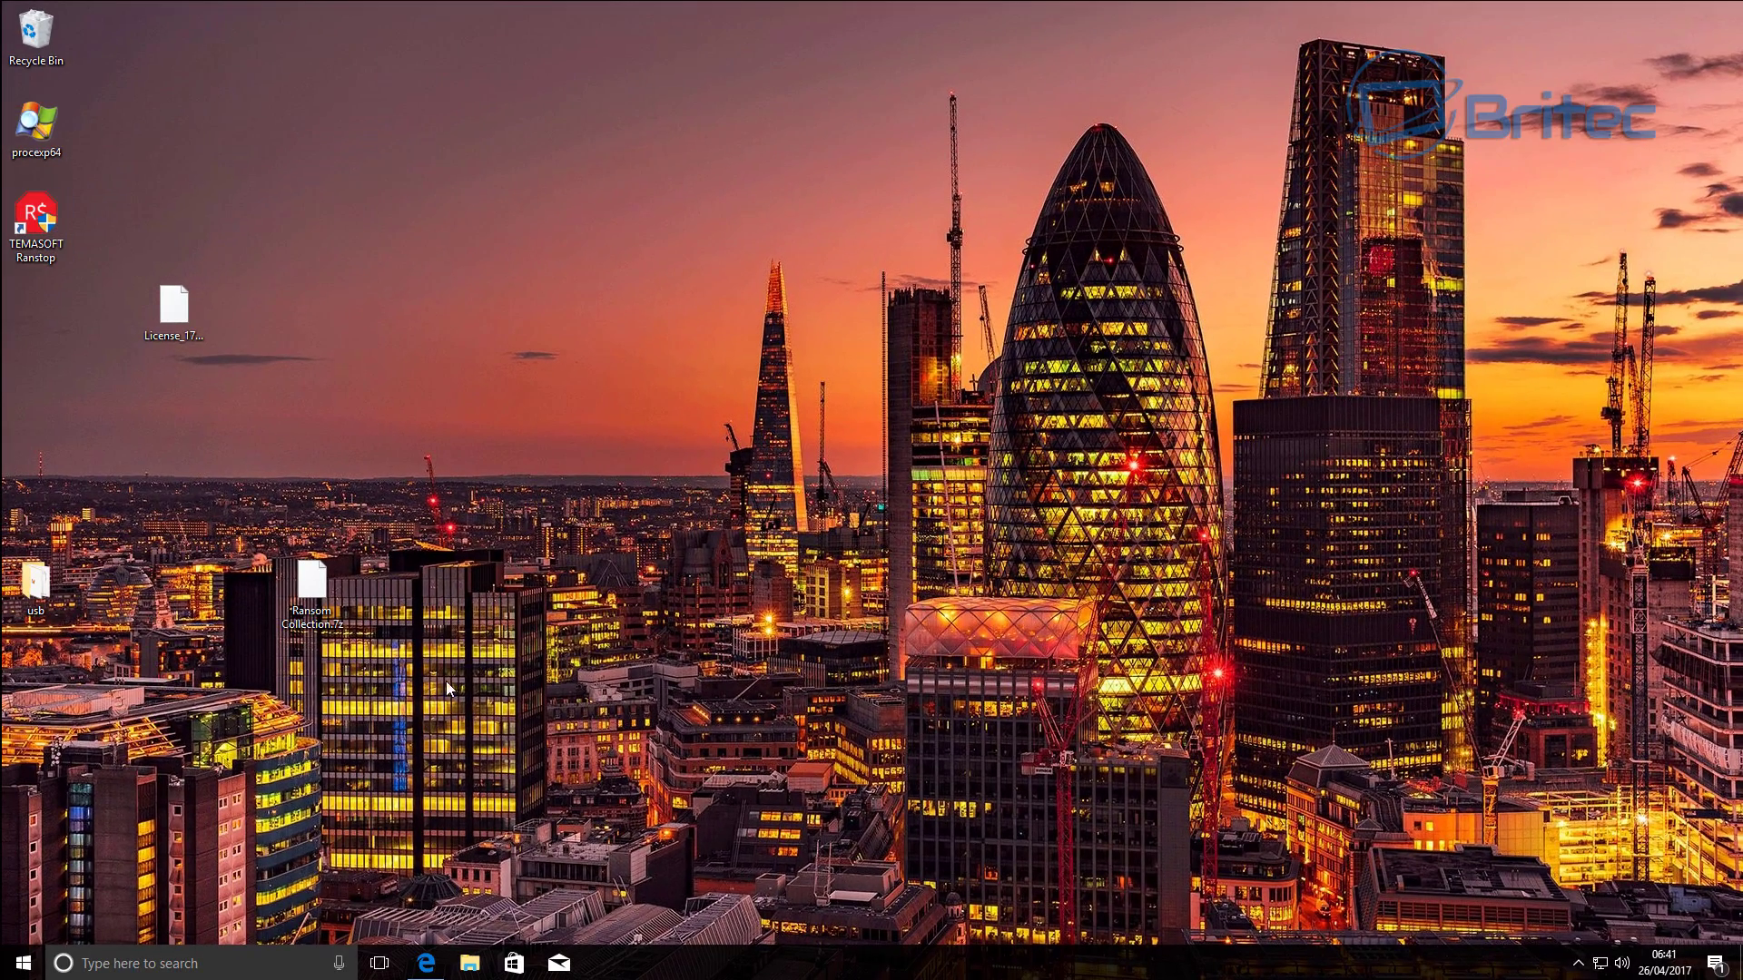
# Open Windows Defender Security Center from the Update & security section of Windows Settings.
pyautogui.click(23, 963)
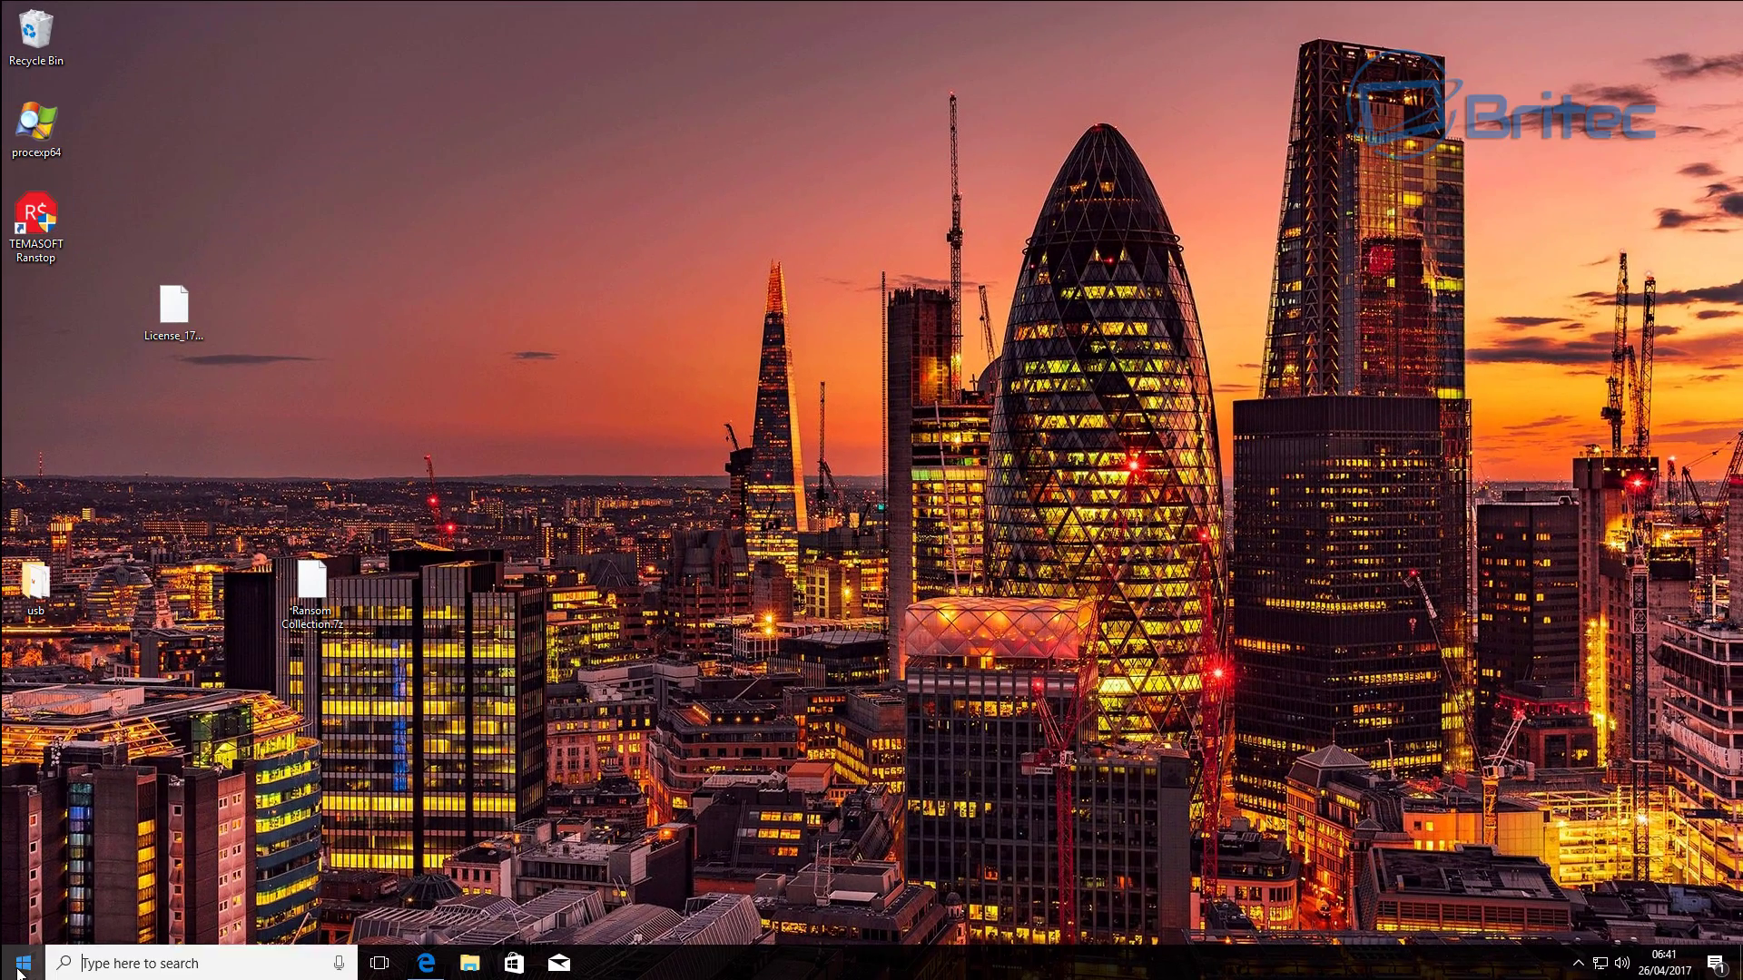
pyautogui.click(26, 892)
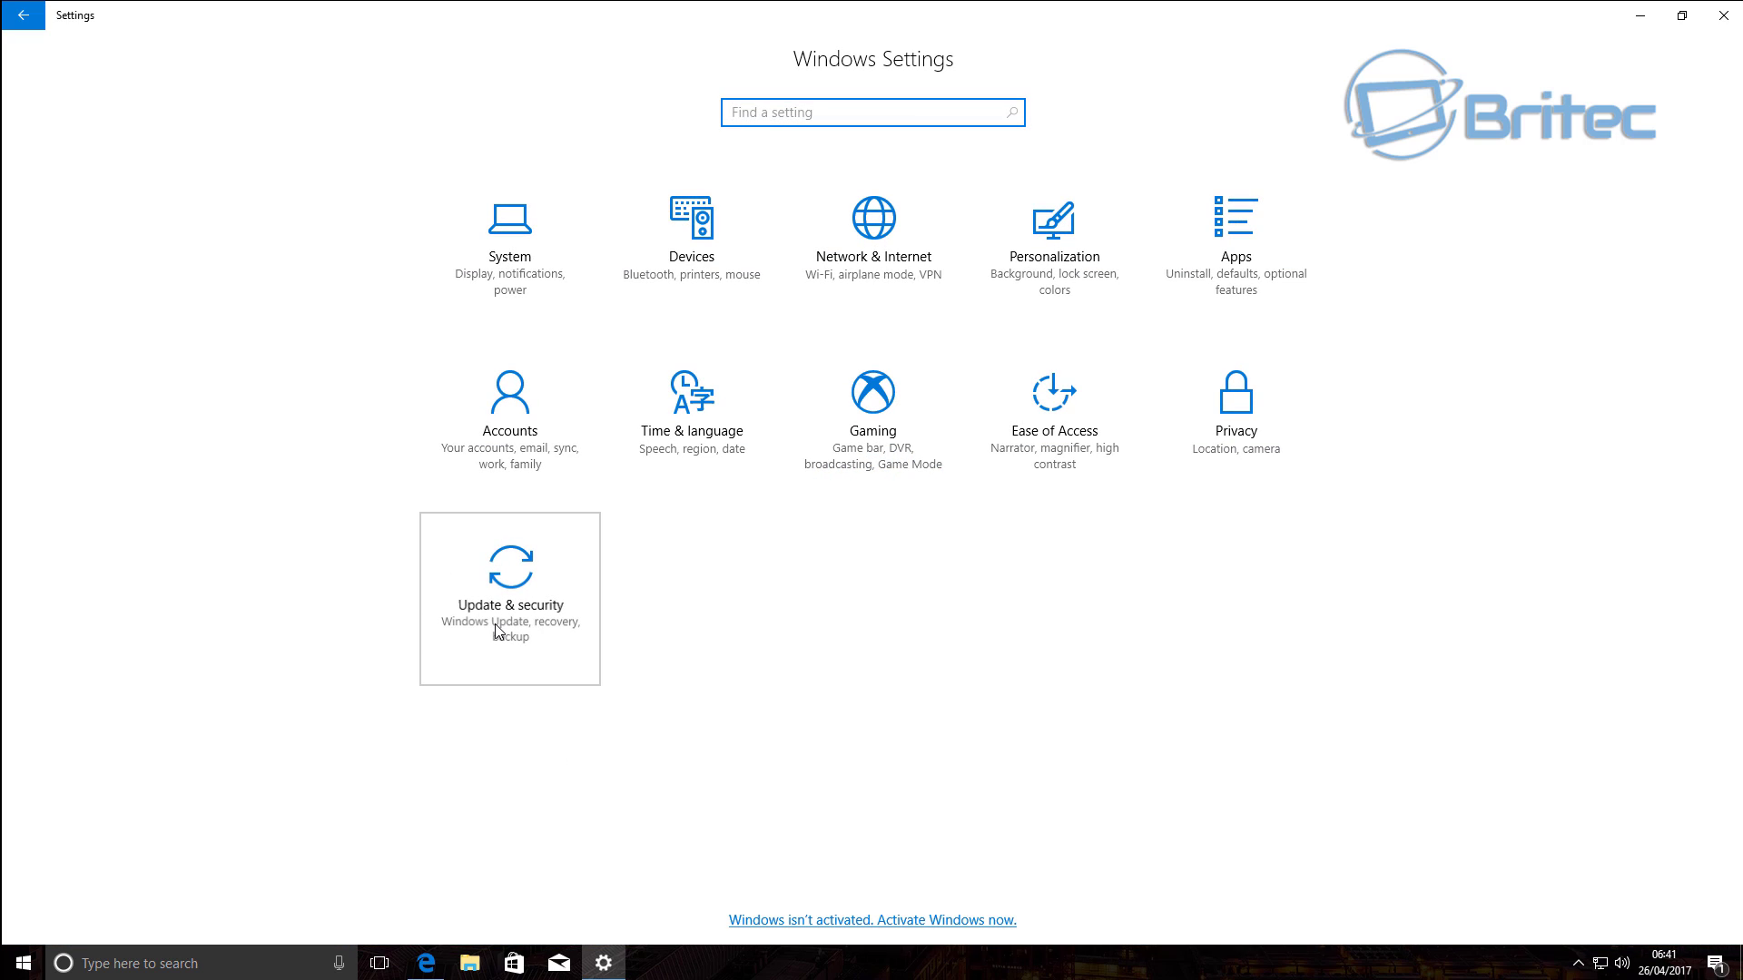
pyautogui.click(501, 629)
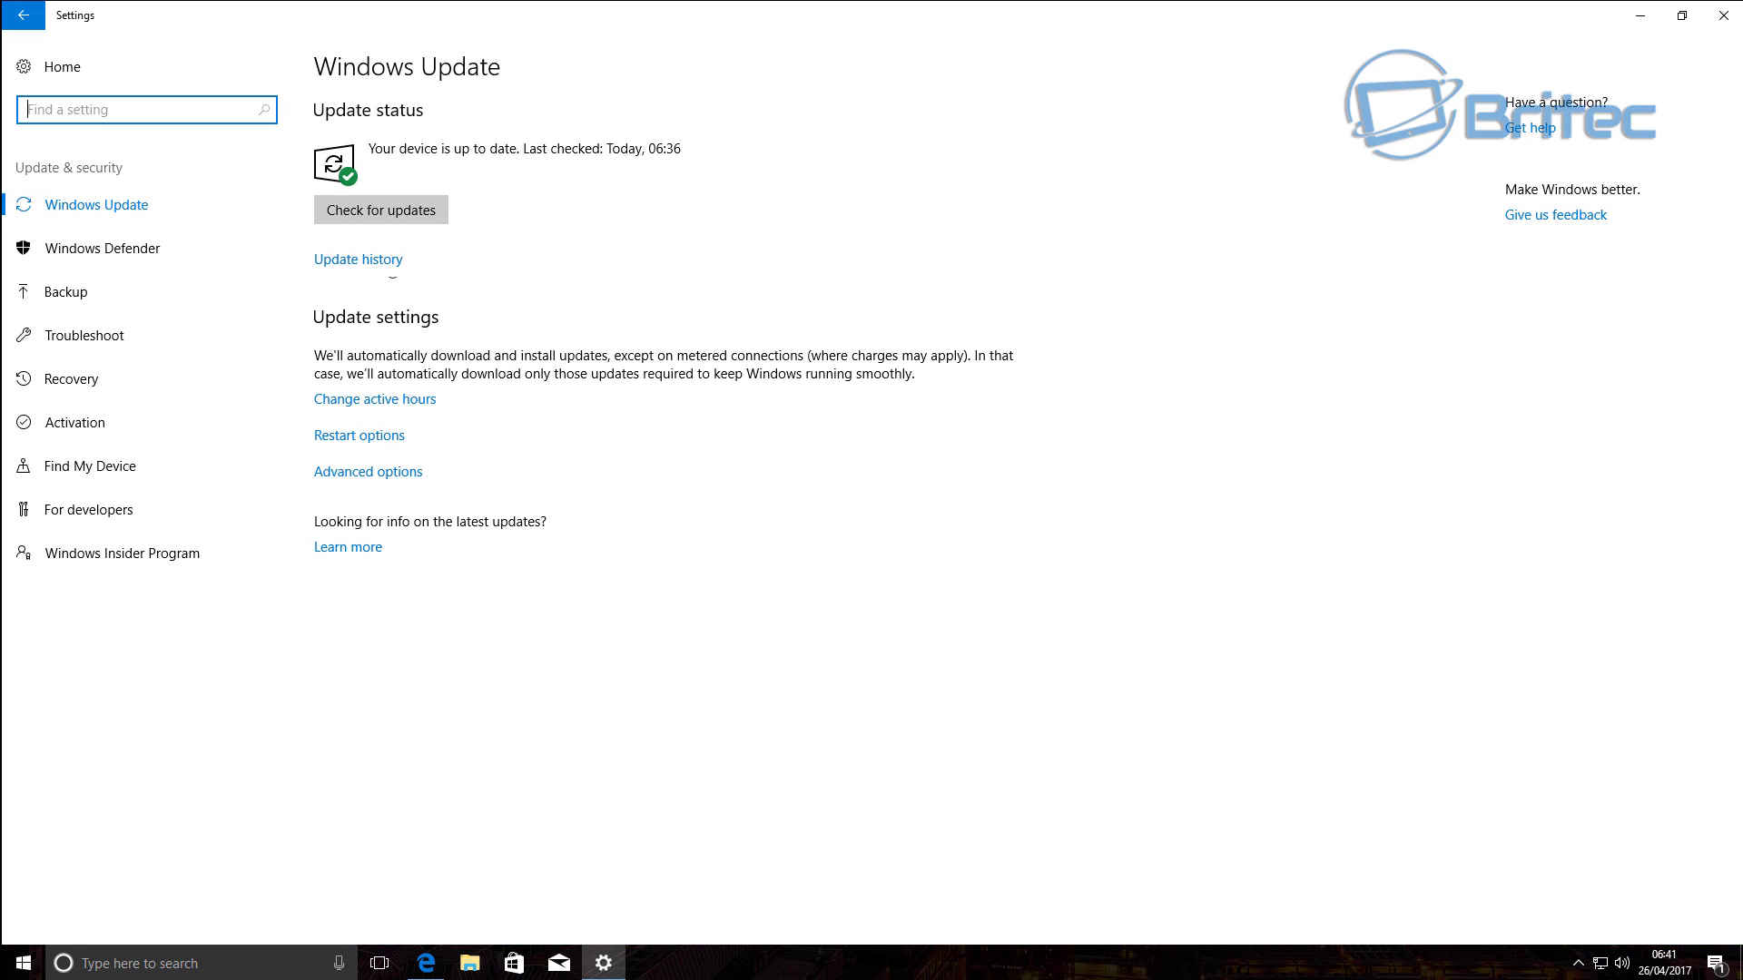
pyautogui.click(120, 249)
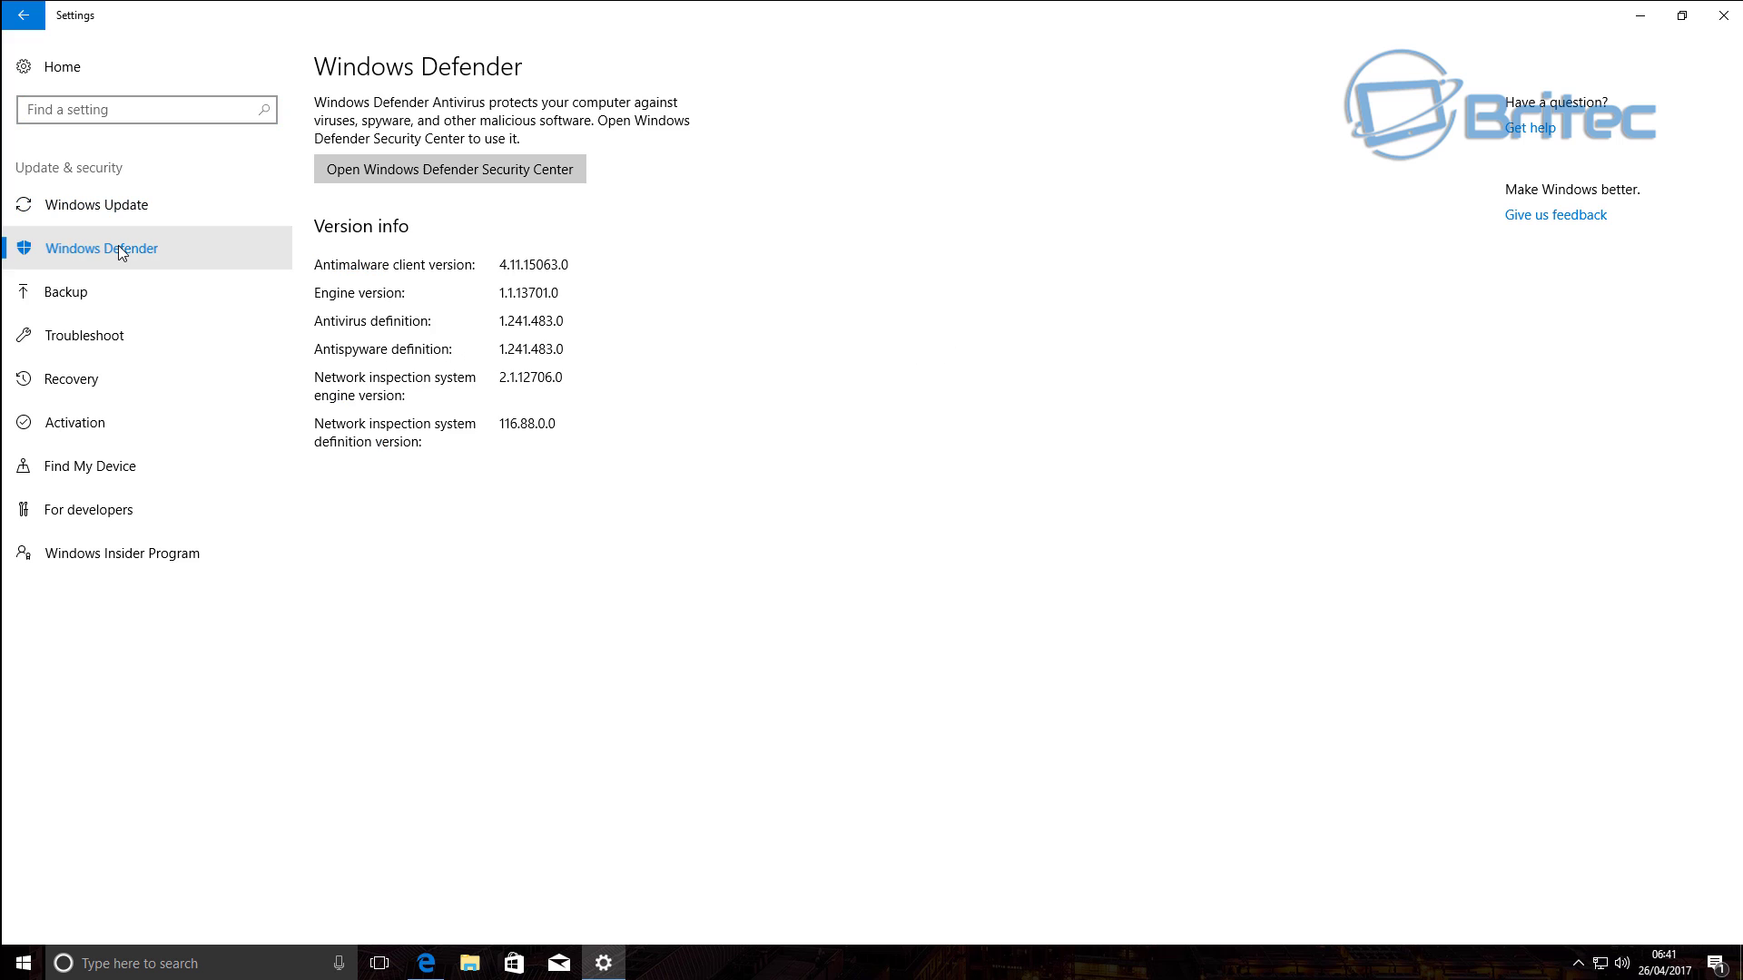
pyautogui.click(408, 180)
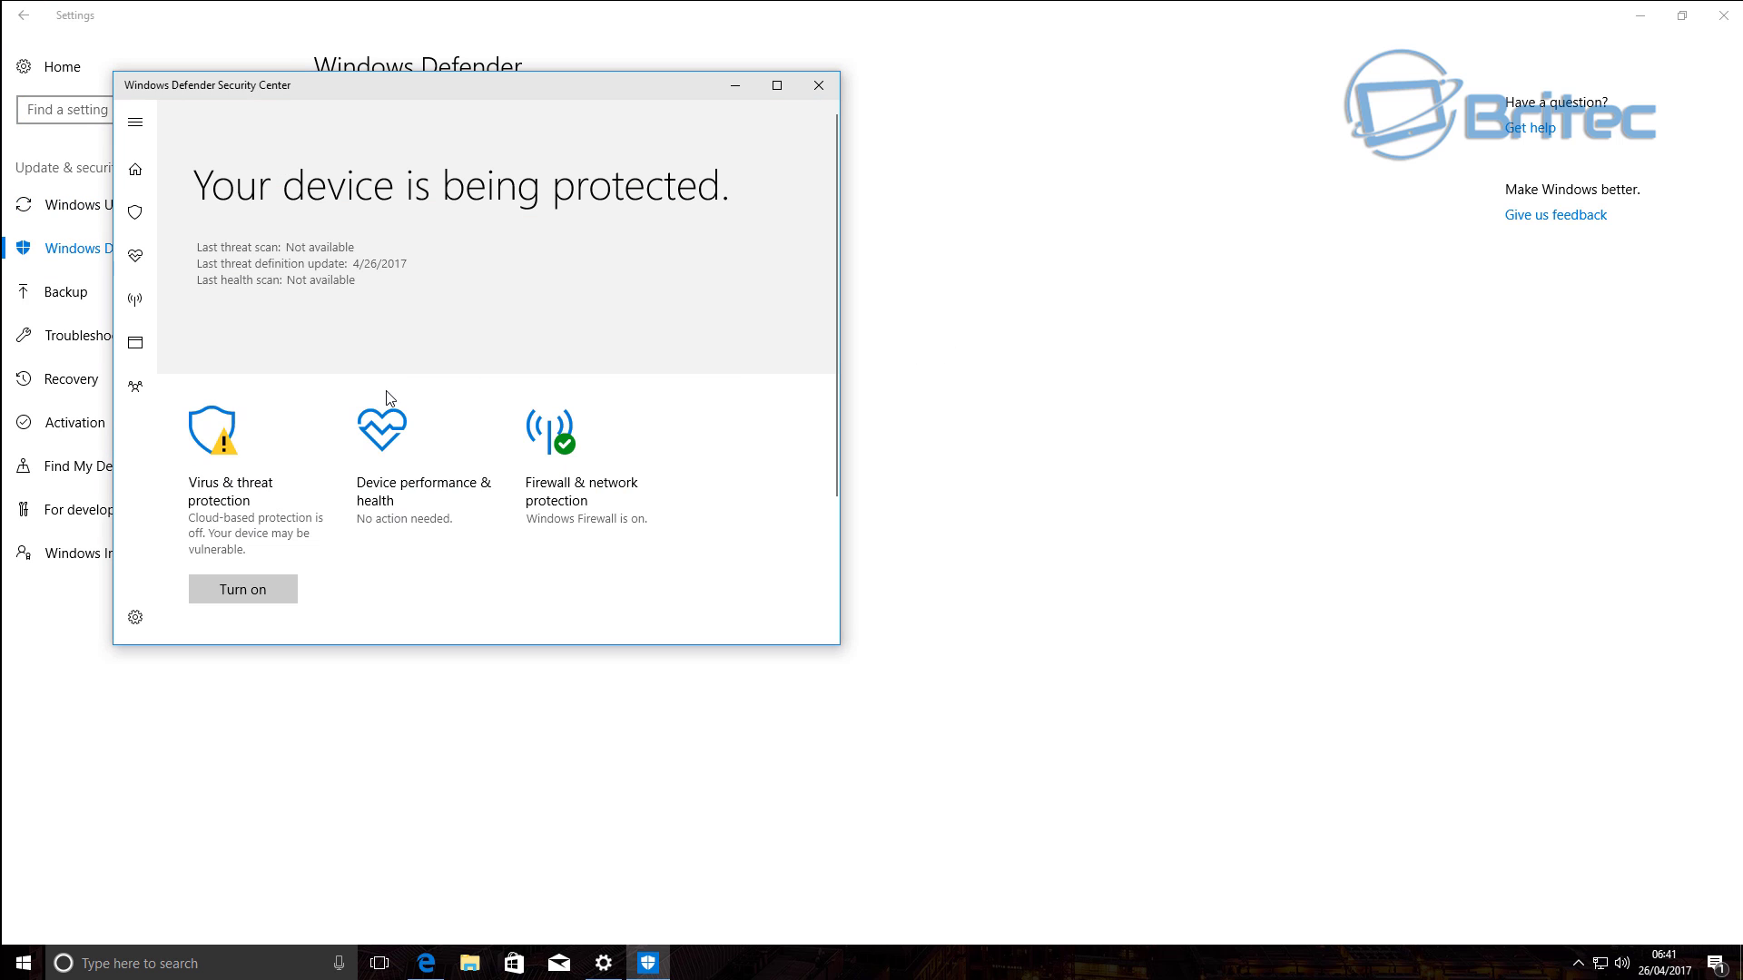
# Turn off real-time protection in the Virus & threat protection settings, allow the change, and close Windows Defender Security Center and Settings.
pyautogui.click(226, 527)
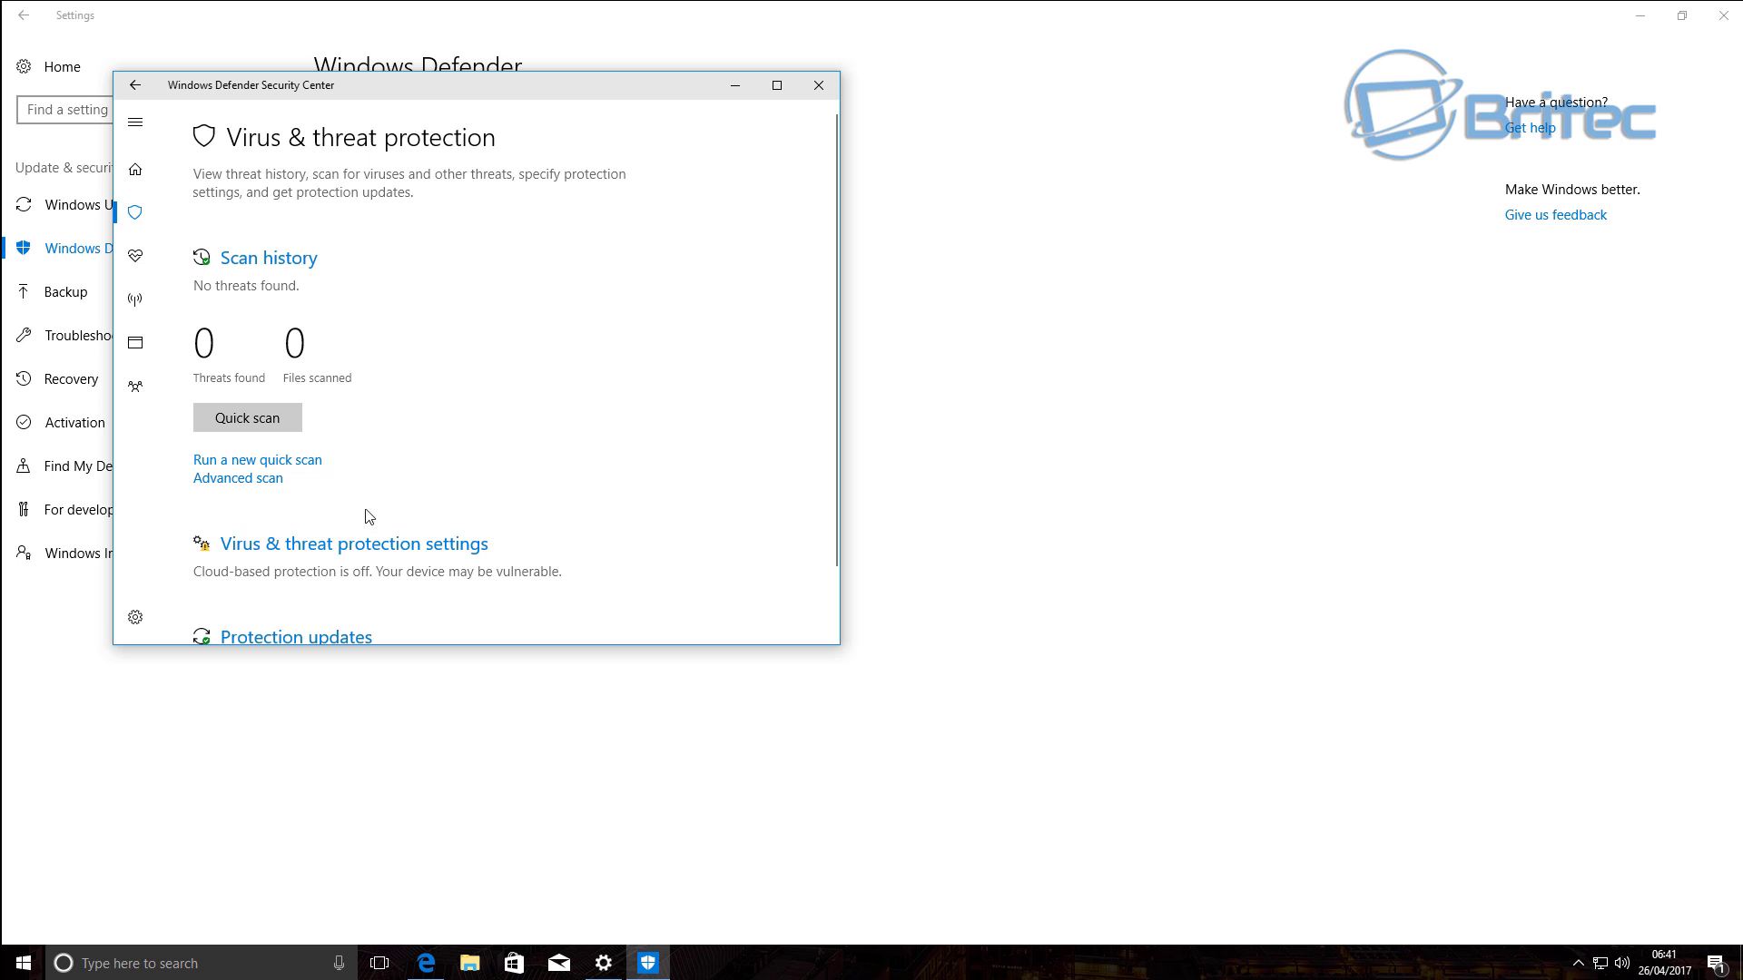
pyautogui.click(321, 542)
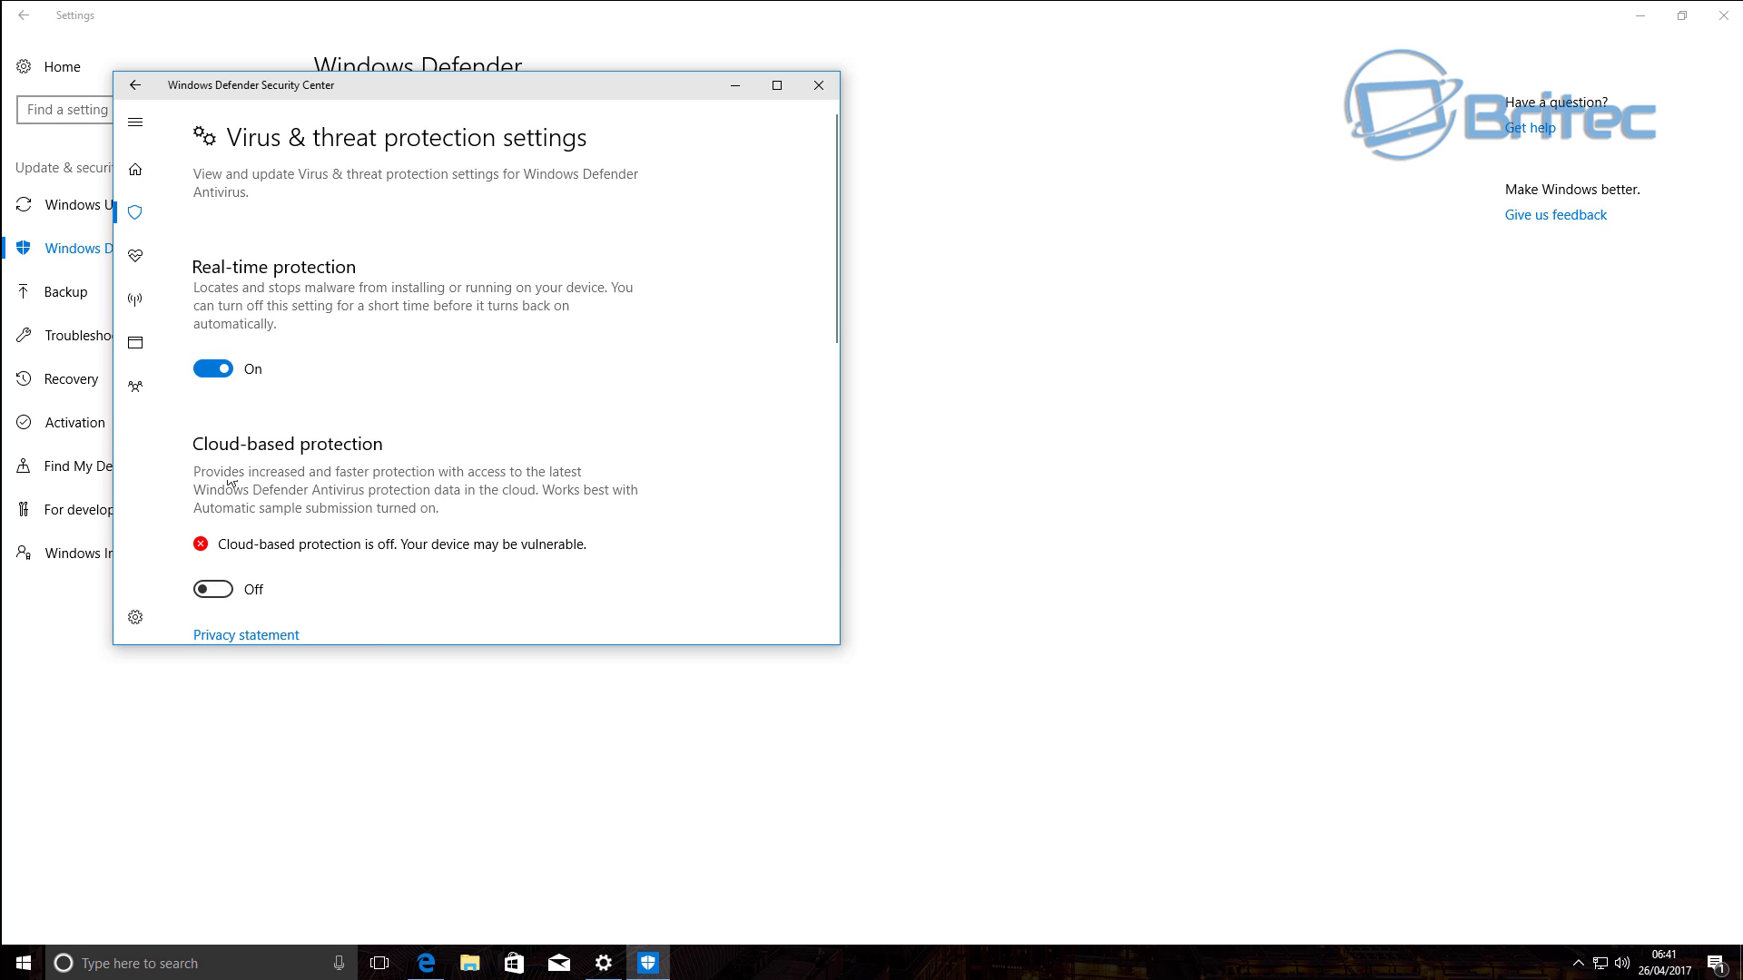
pyautogui.click(210, 370)
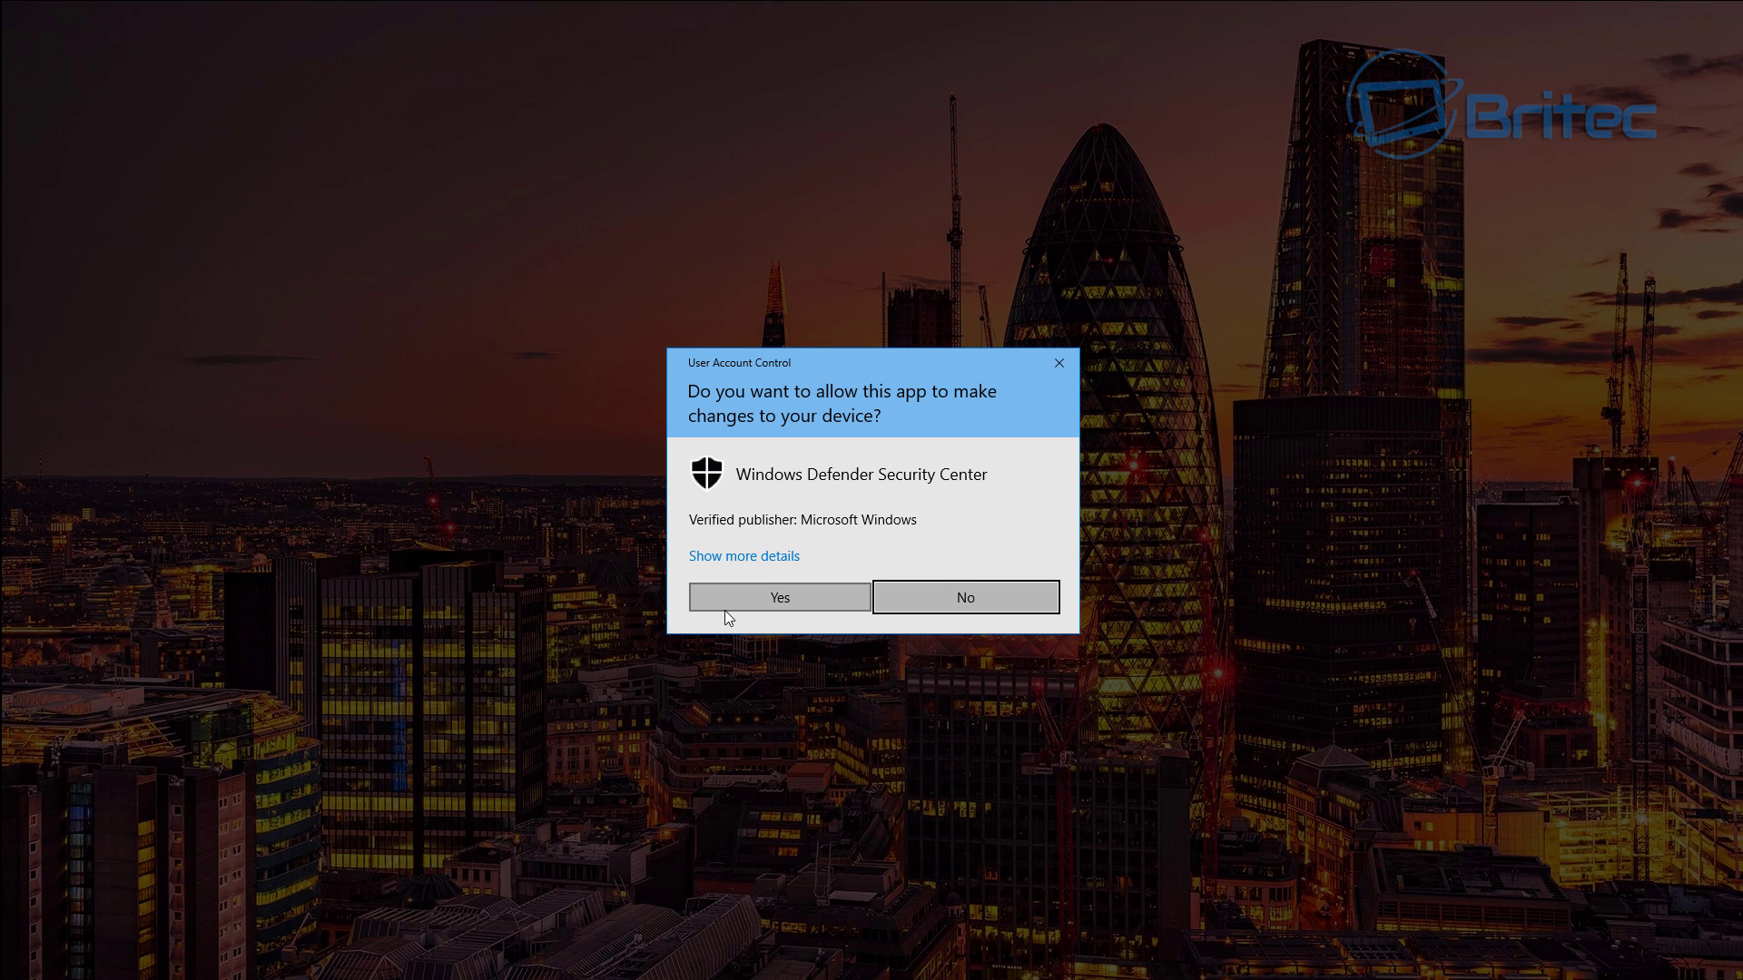
pyautogui.click(788, 598)
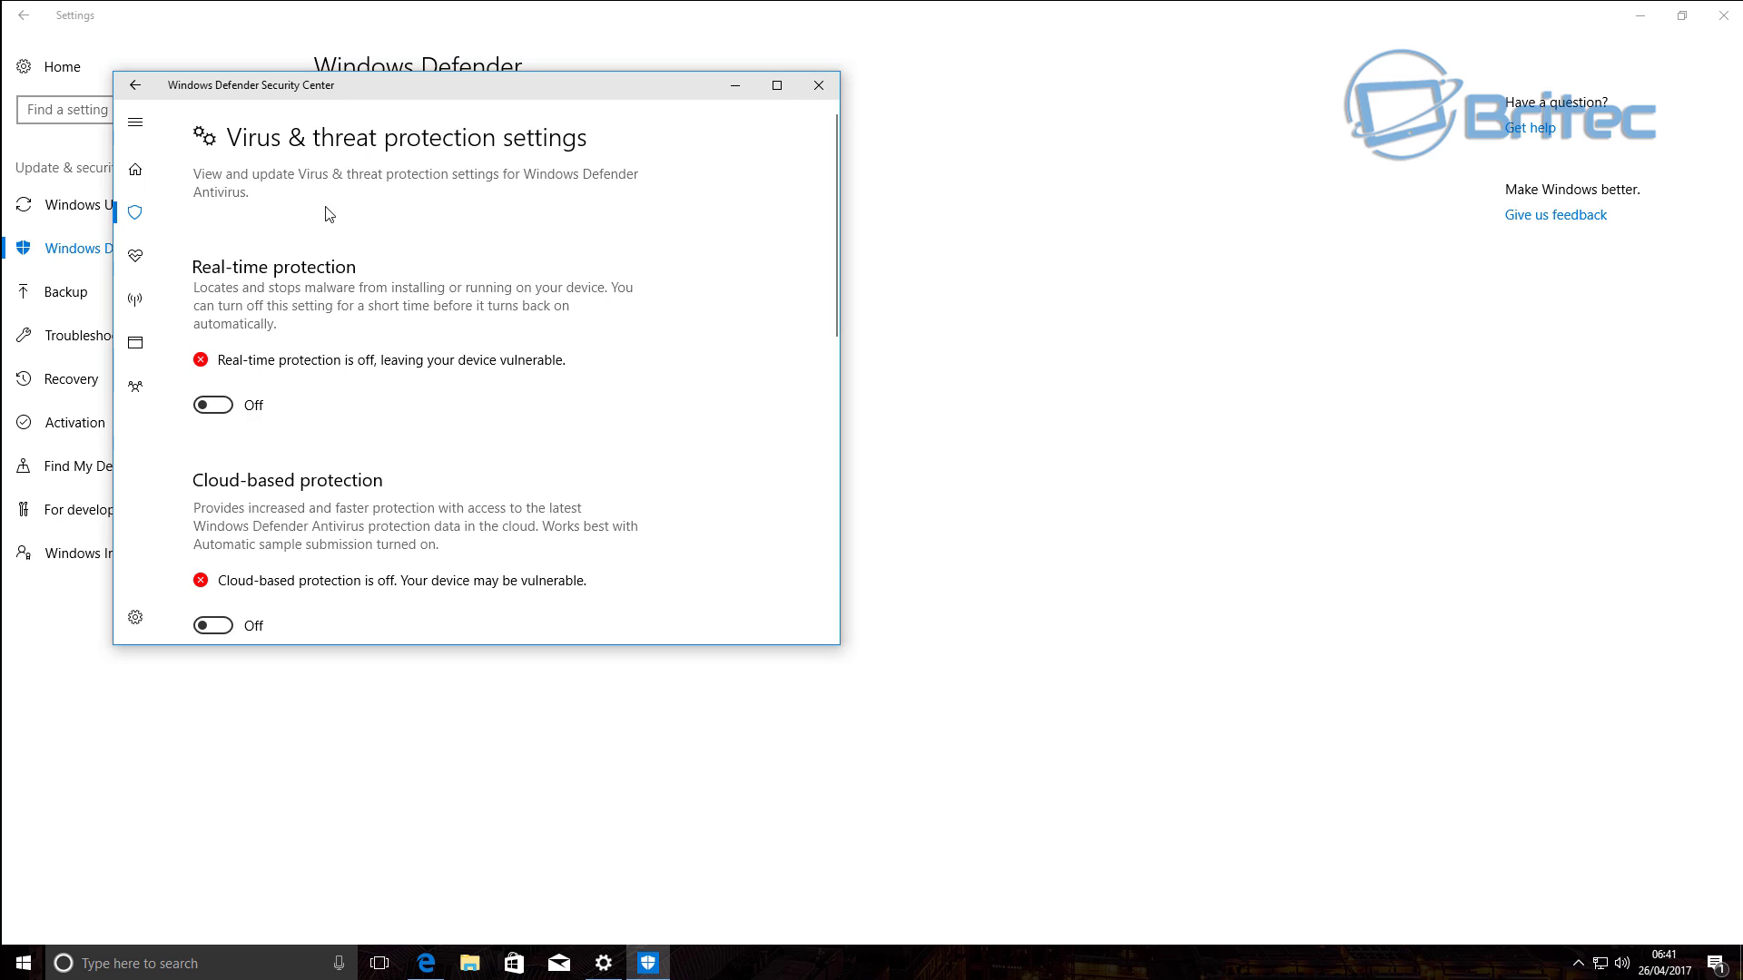
pyautogui.click(818, 86)
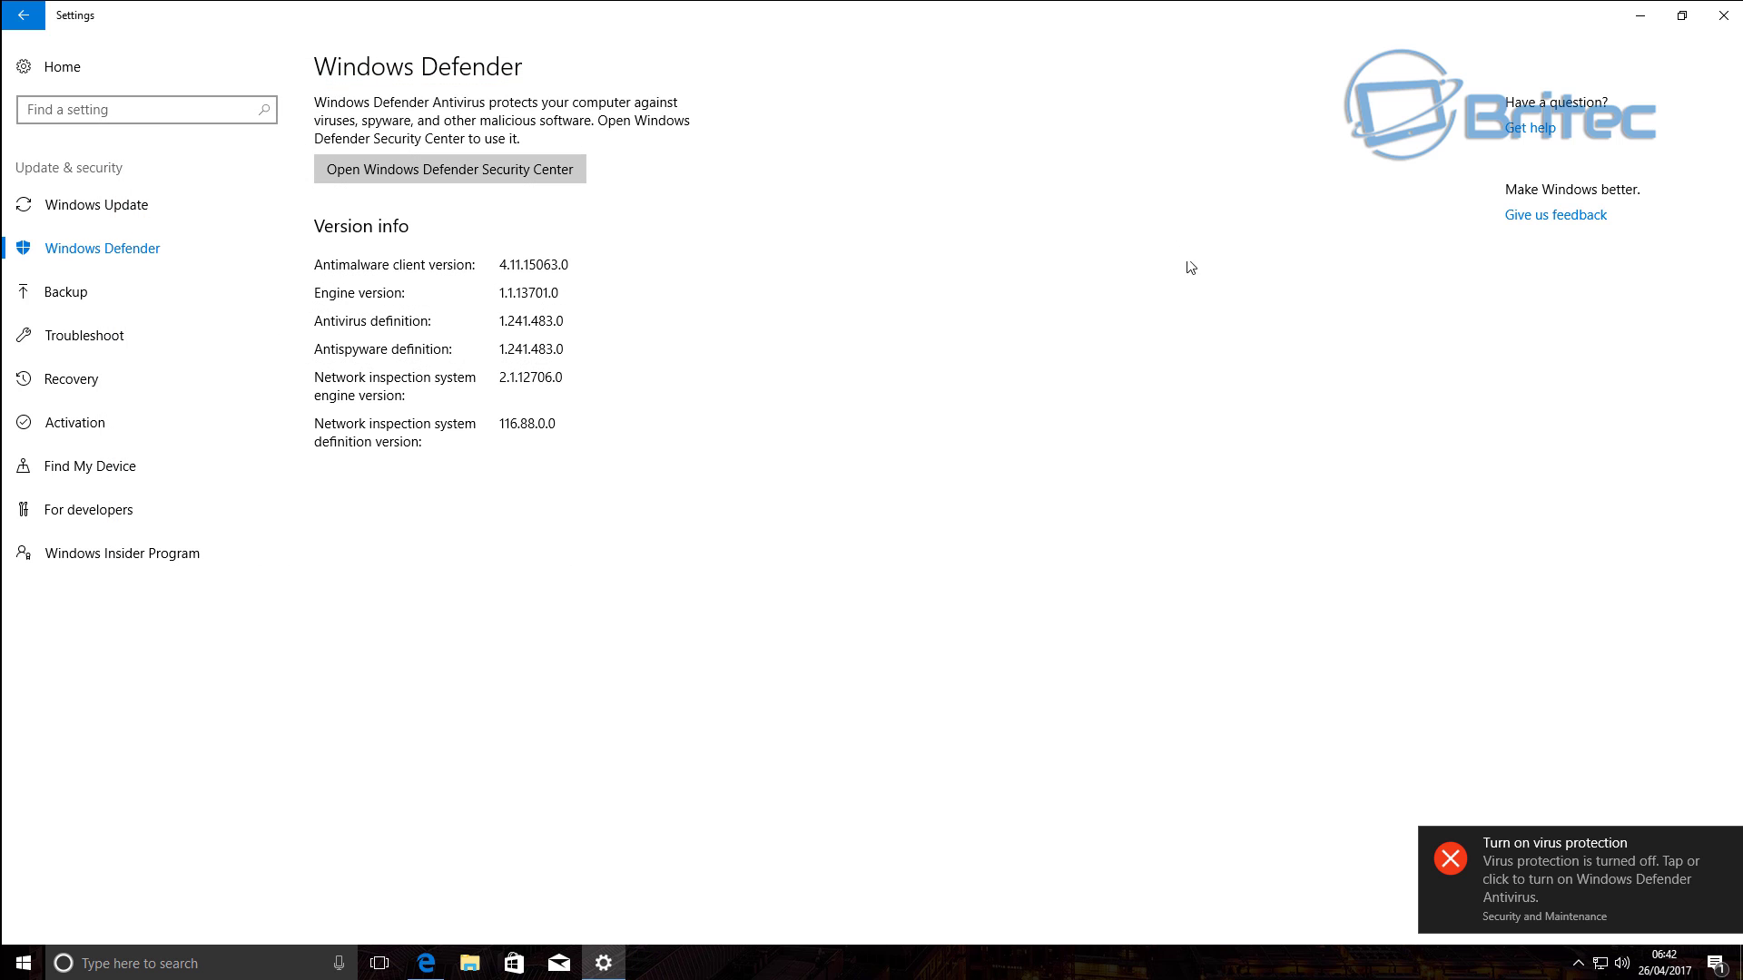
pyautogui.click(1723, 15)
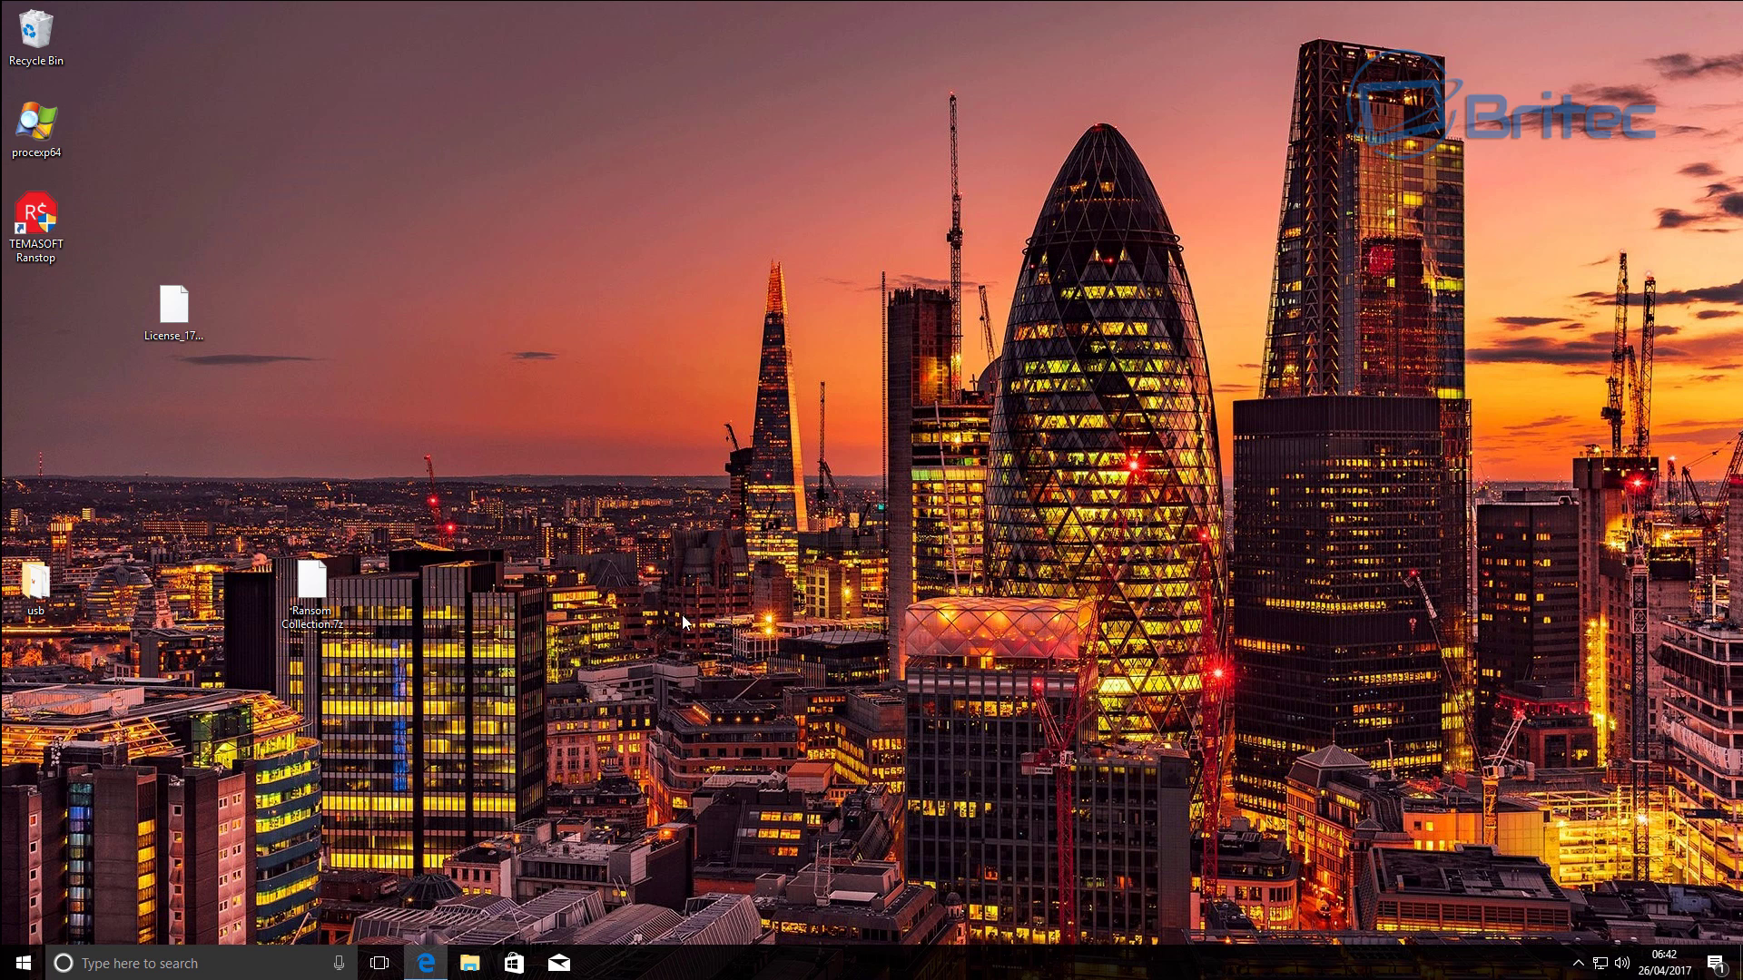
# Show the hidden notification-area icons to check the programs running in the background.
pyautogui.click(1578, 963)
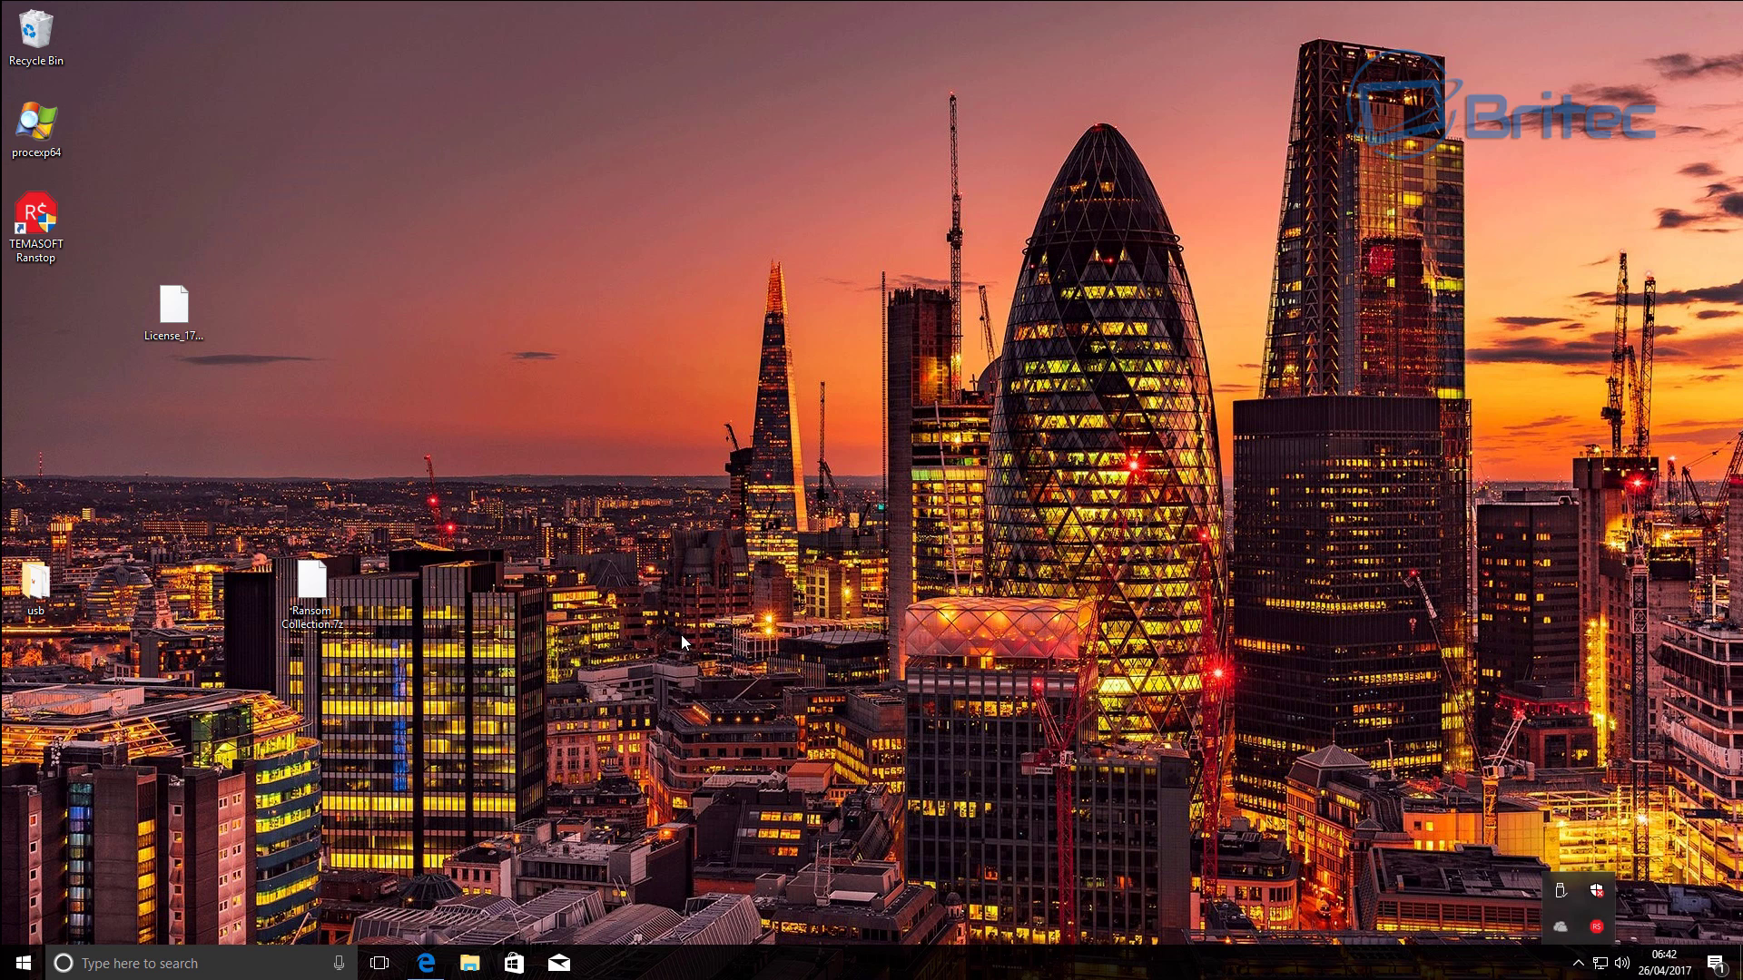
# Create a new folder named ransom on the desktop.
pyautogui.click(107, 536)
pyautogui.rightClick(117, 471)
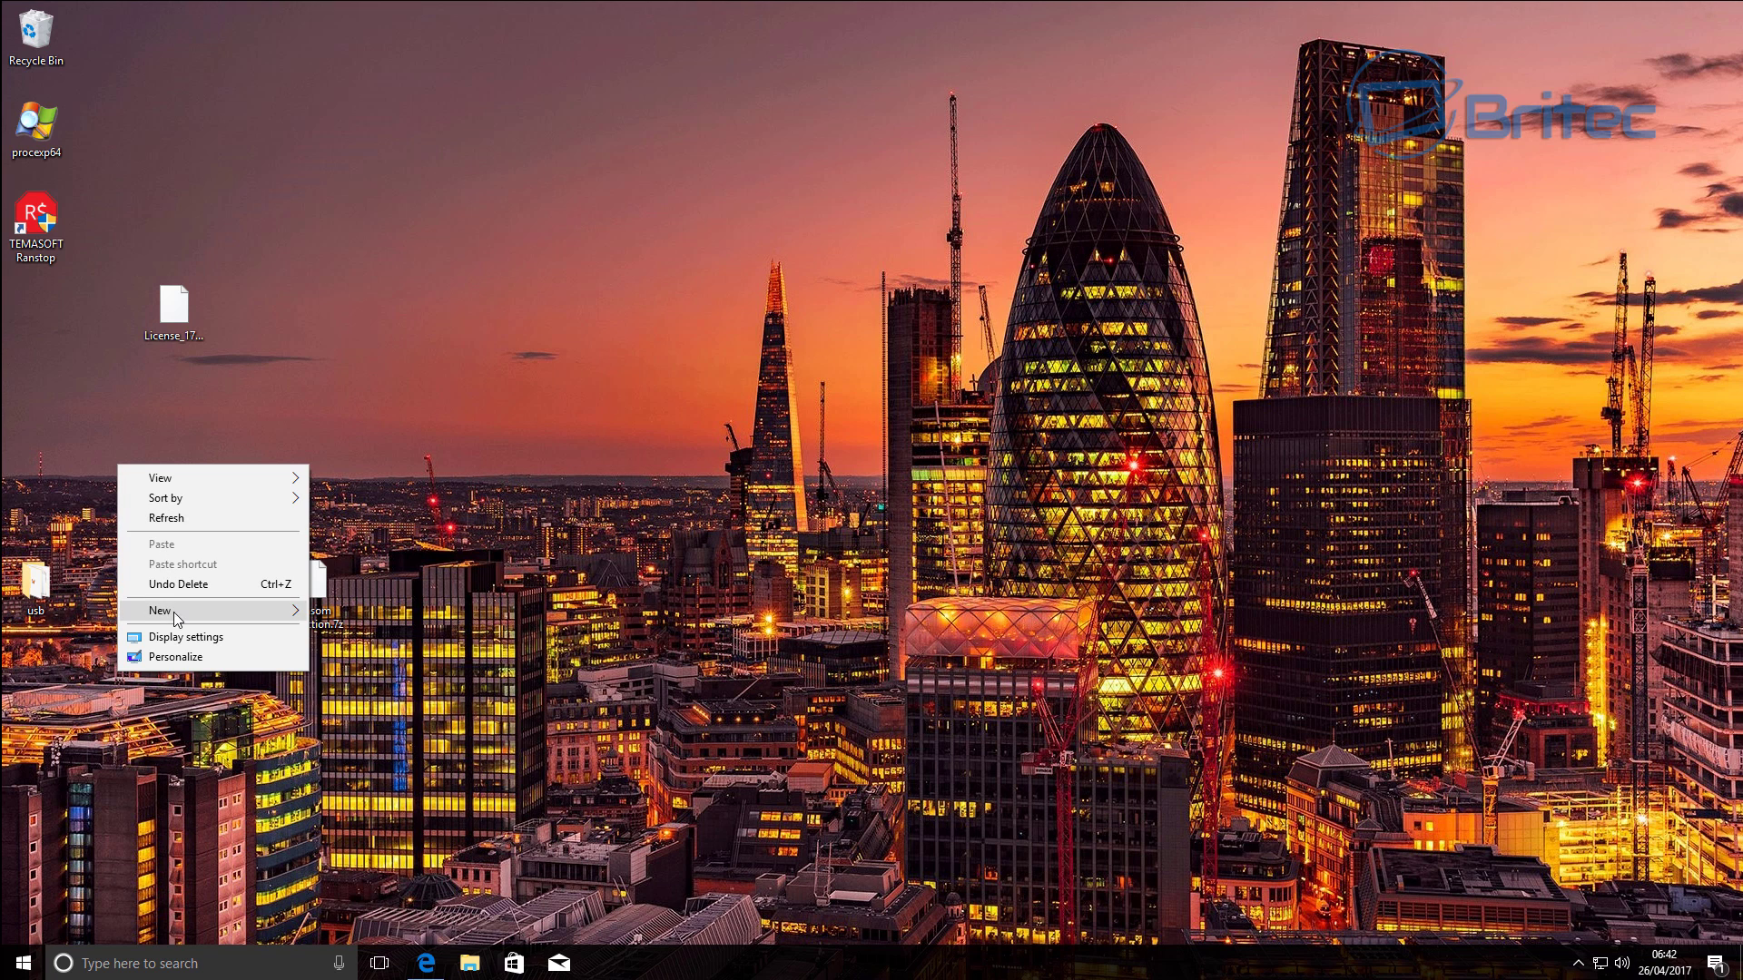
pyautogui.click(350, 613)
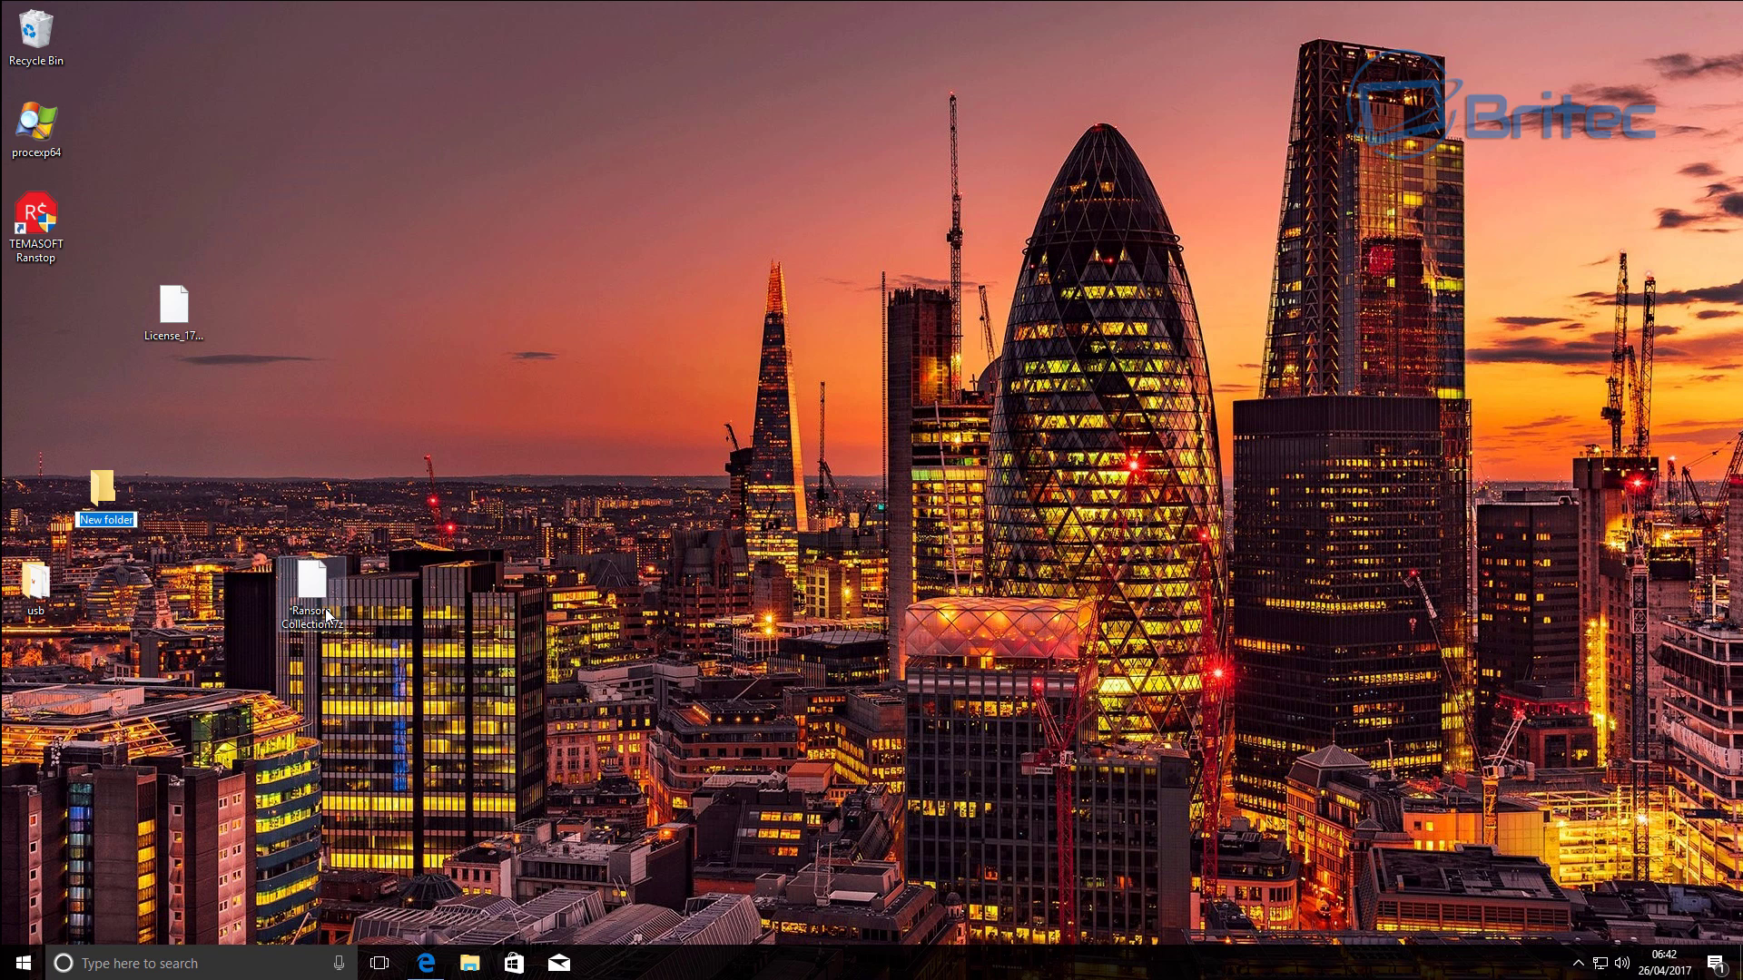
pyautogui.write('ransom')
pyautogui.press('Return')
# Extract Ransom Collection.7z with 7-Zip into the desktop ransom folder, entering the archive password.
pyautogui.rightClick(311, 578)
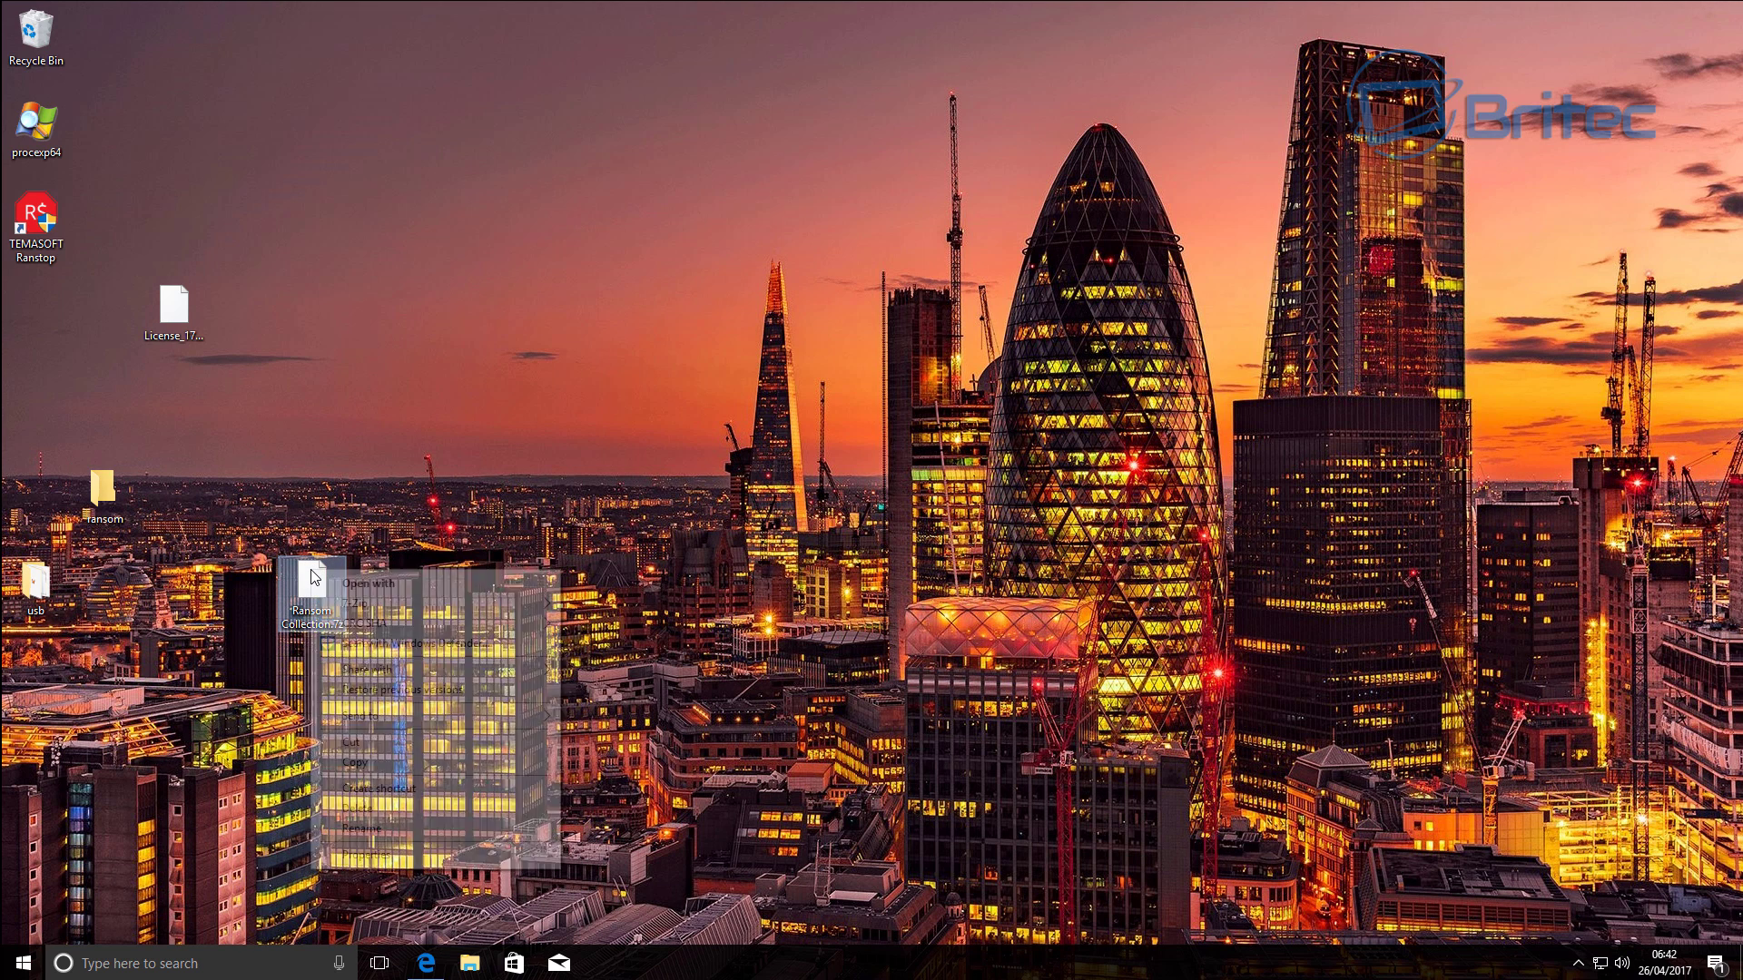
pyautogui.moveTo(400, 599)
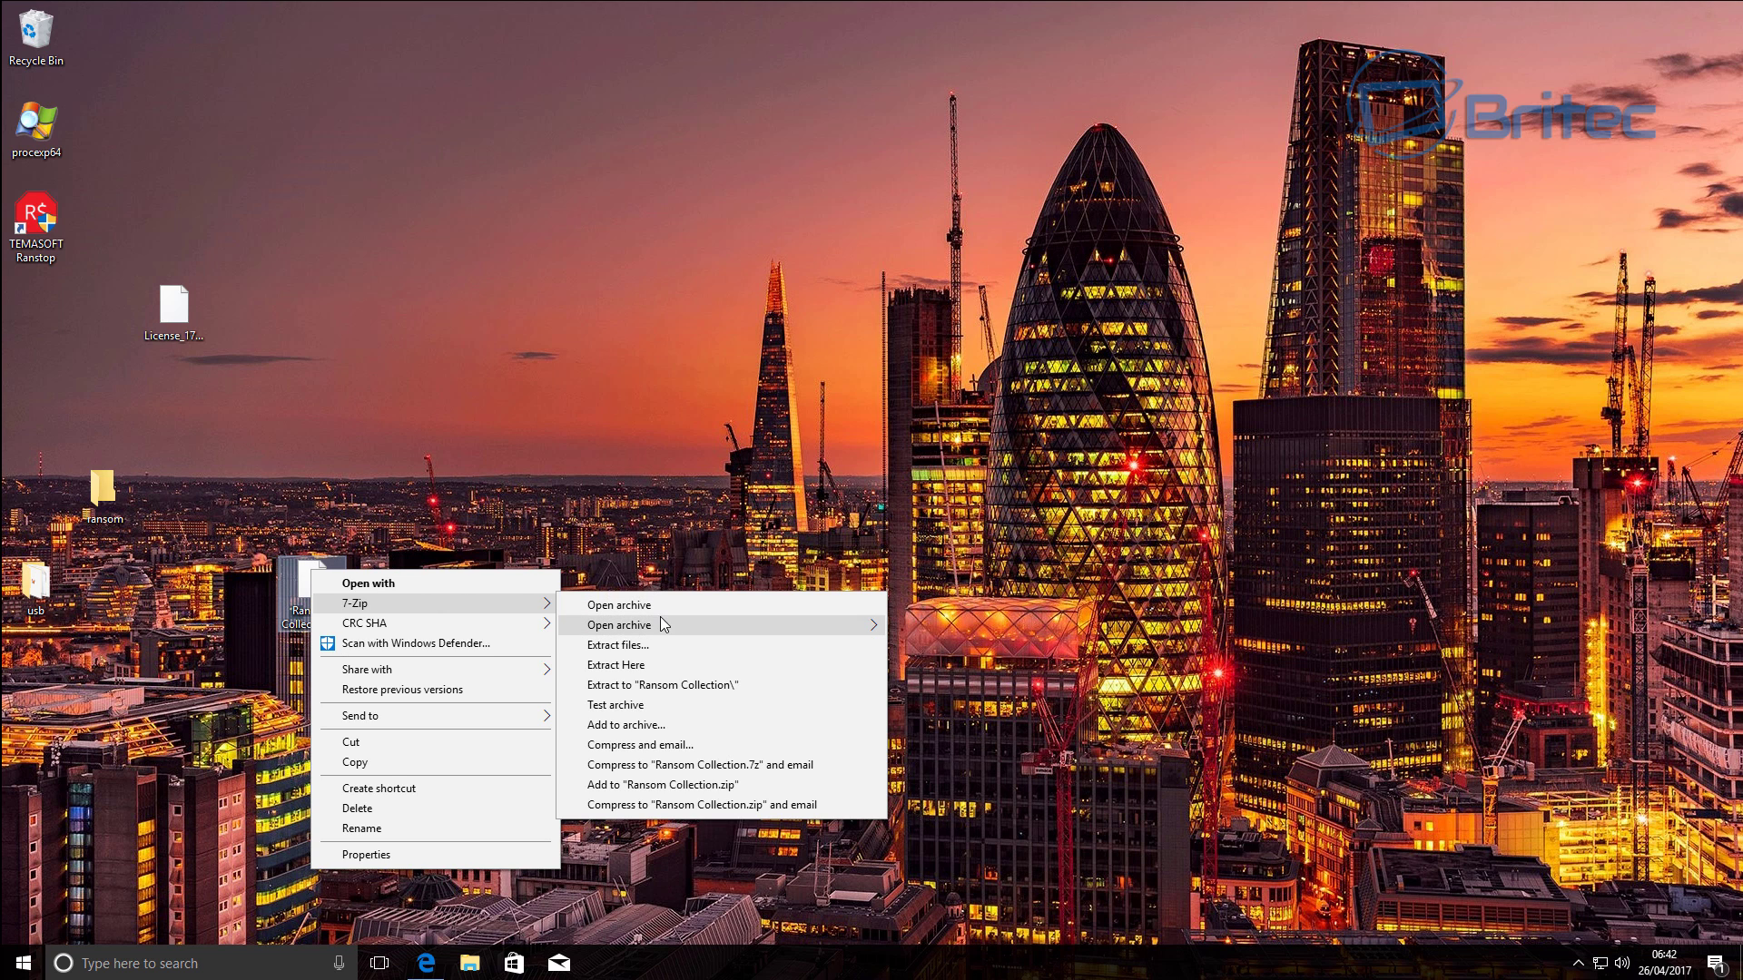
pyautogui.click(646, 647)
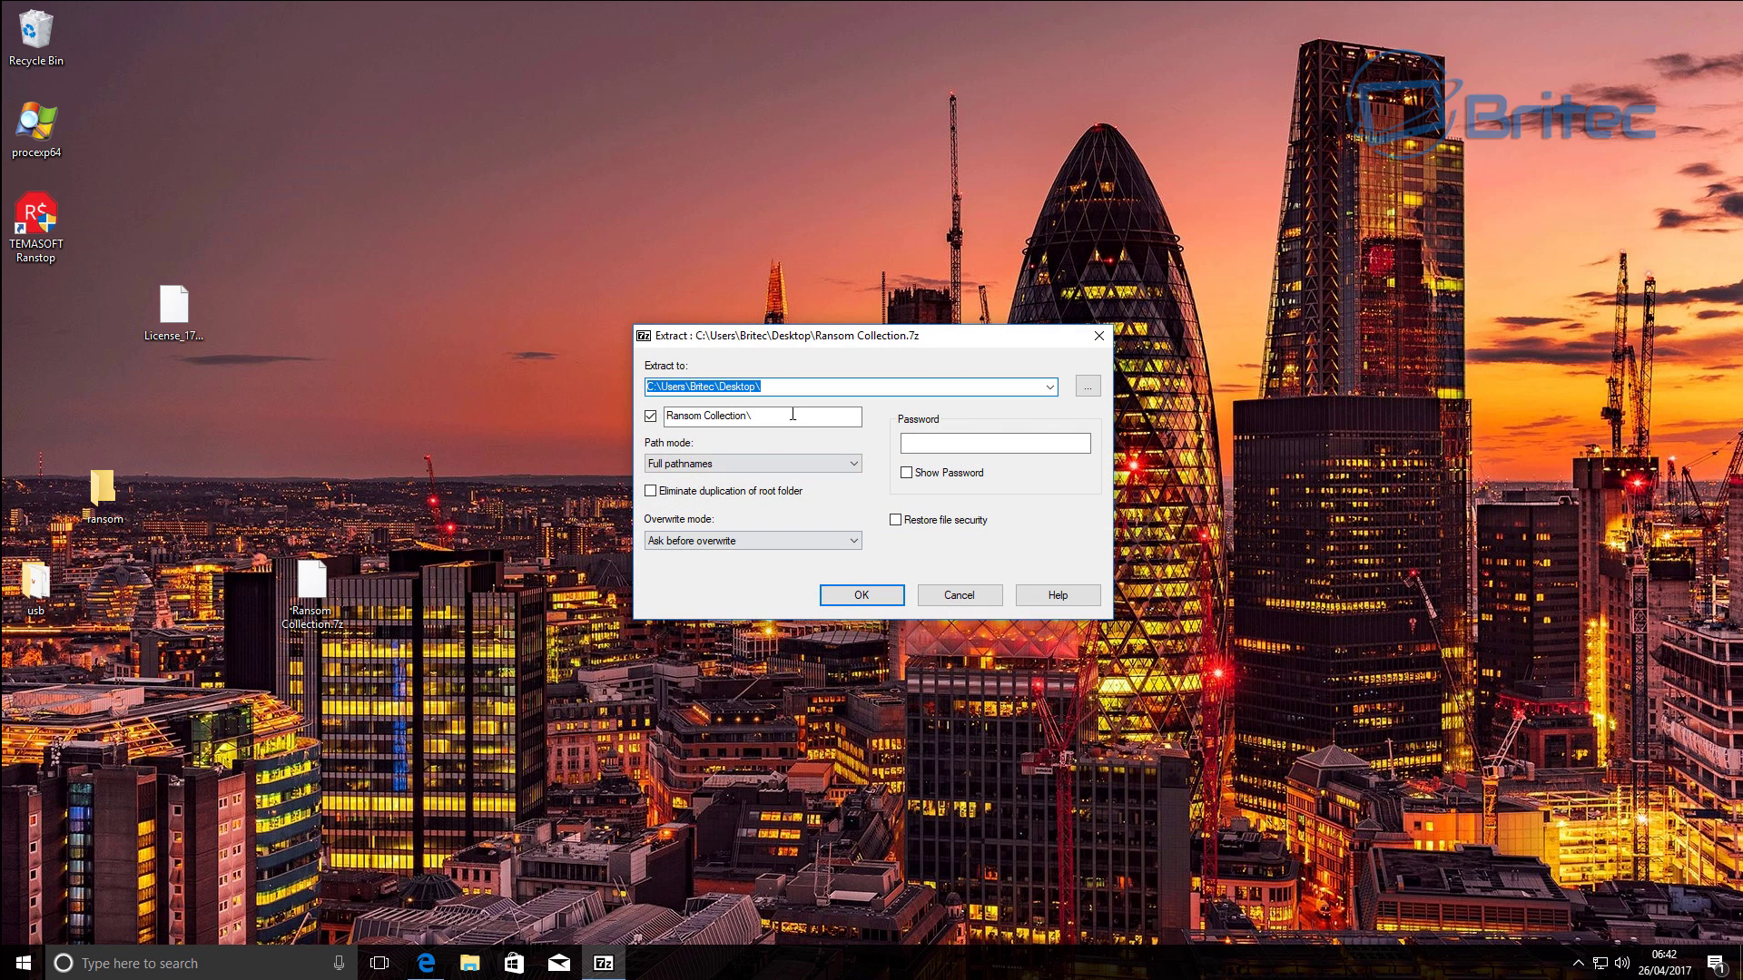
pyautogui.click(1087, 386)
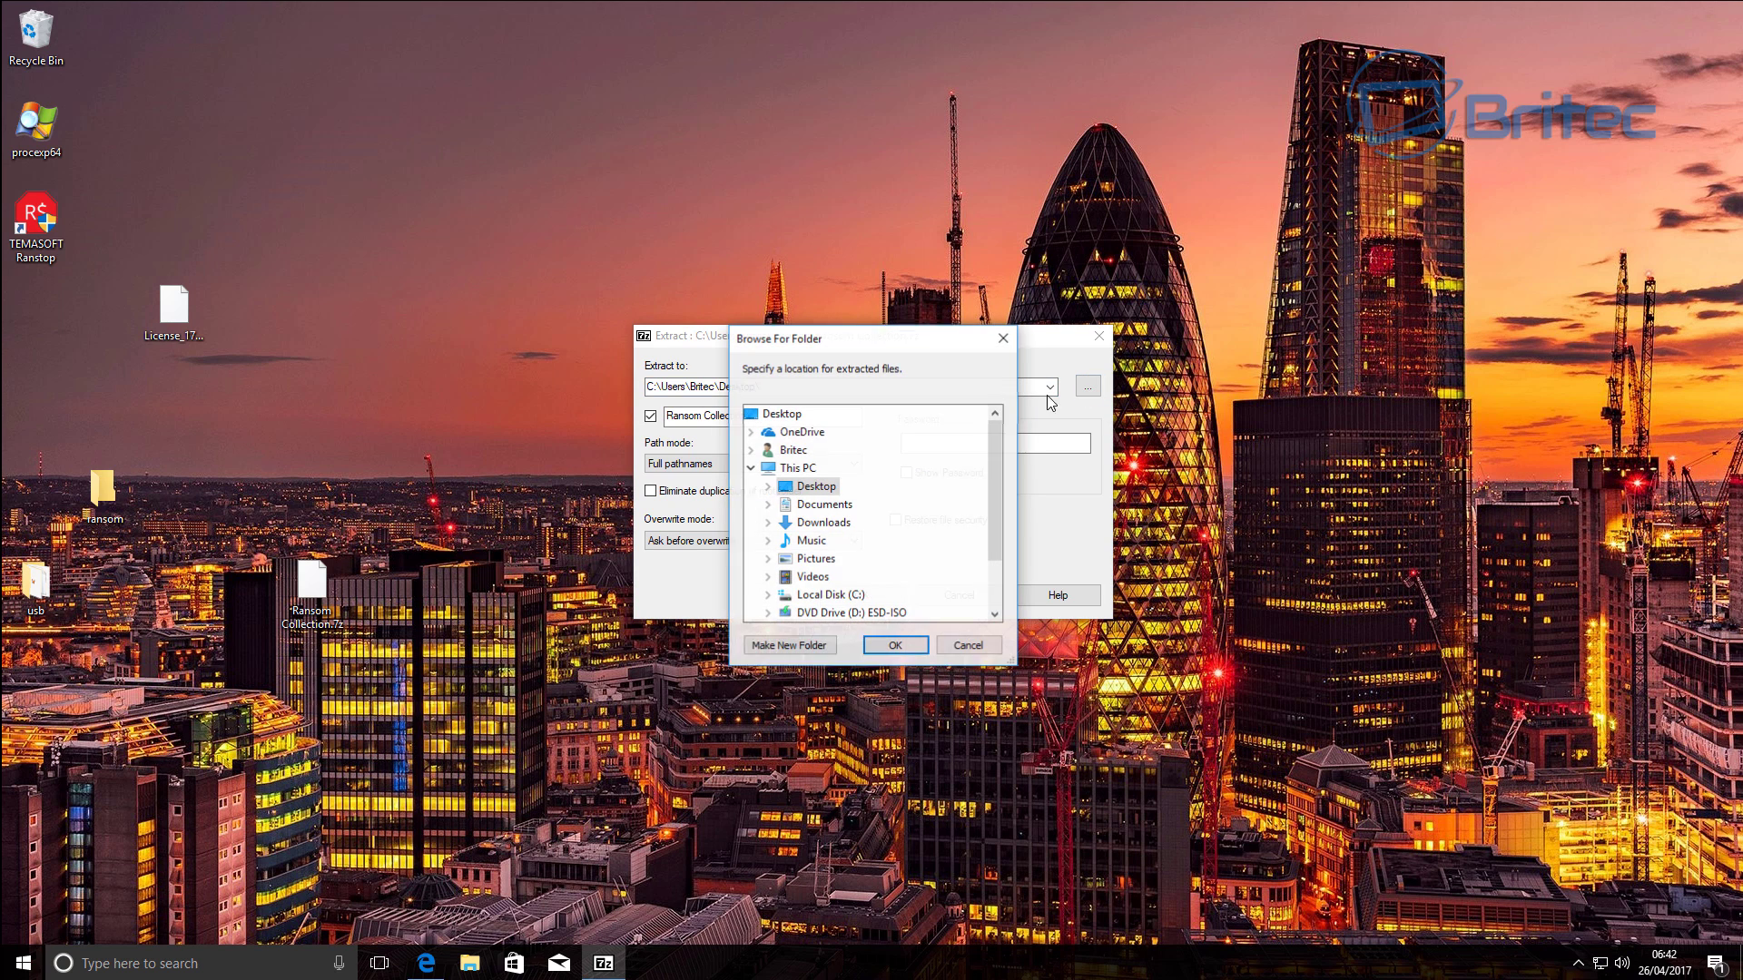
pyautogui.scroll(-2, 817, 585)
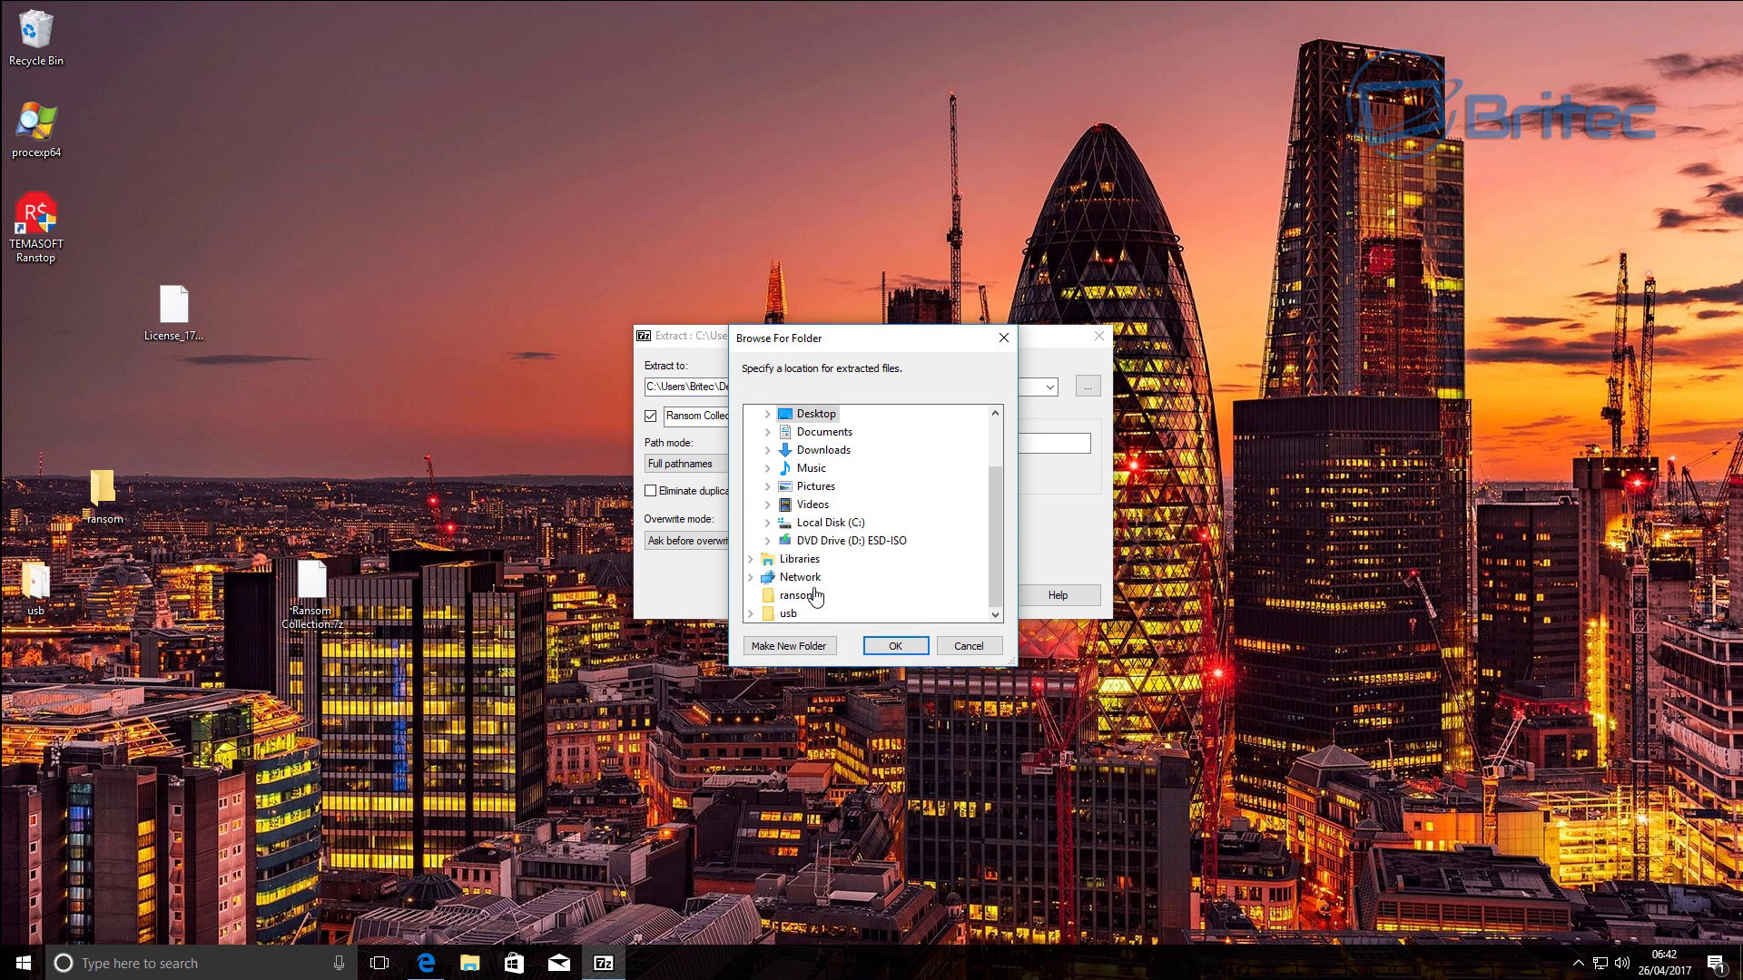
pyautogui.click(799, 596)
pyautogui.click(895, 645)
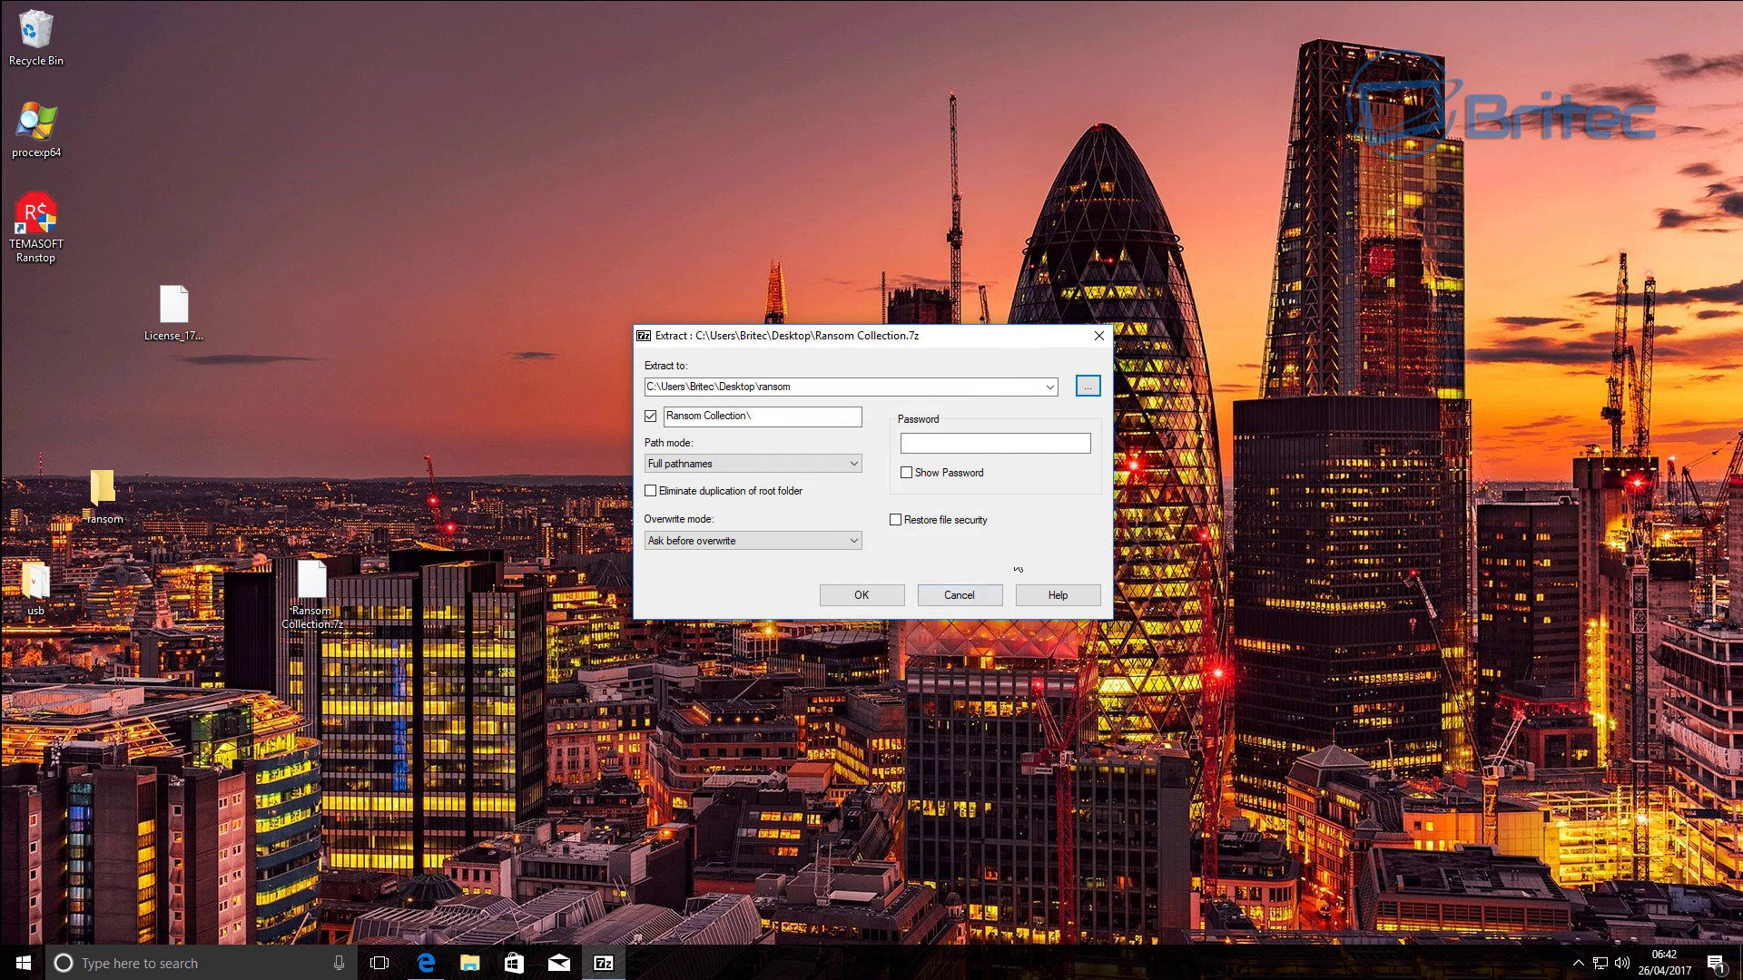
pyautogui.click(906, 445)
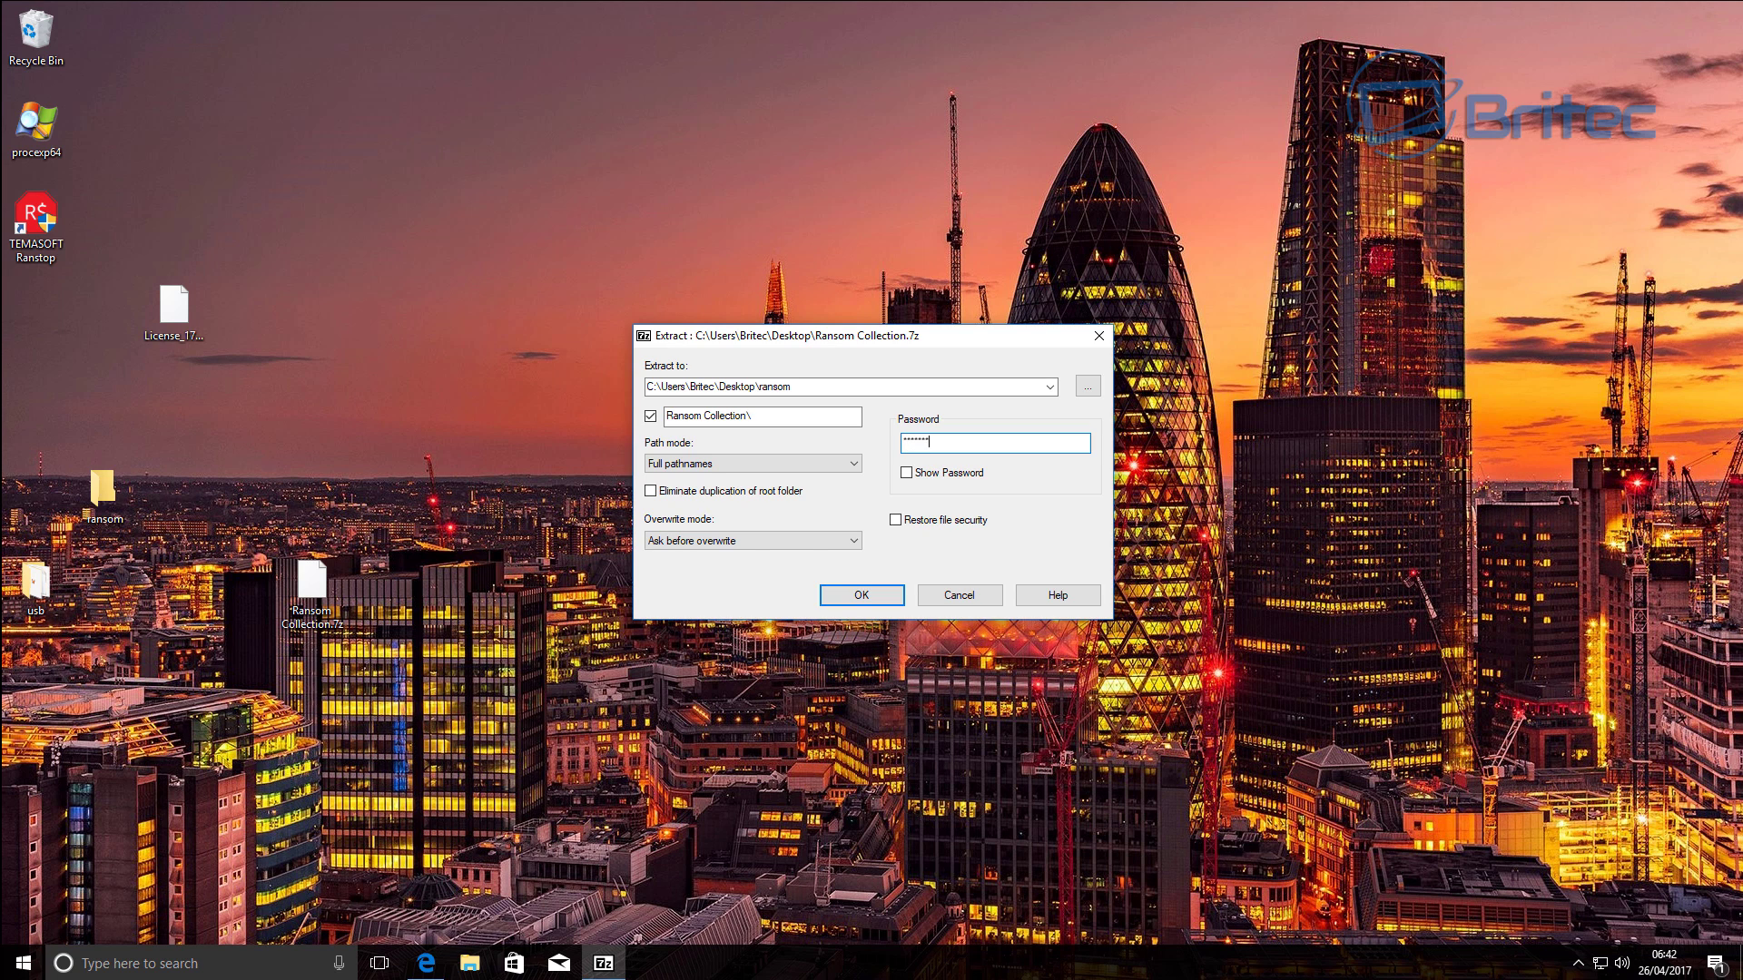
pyautogui.click(857, 596)
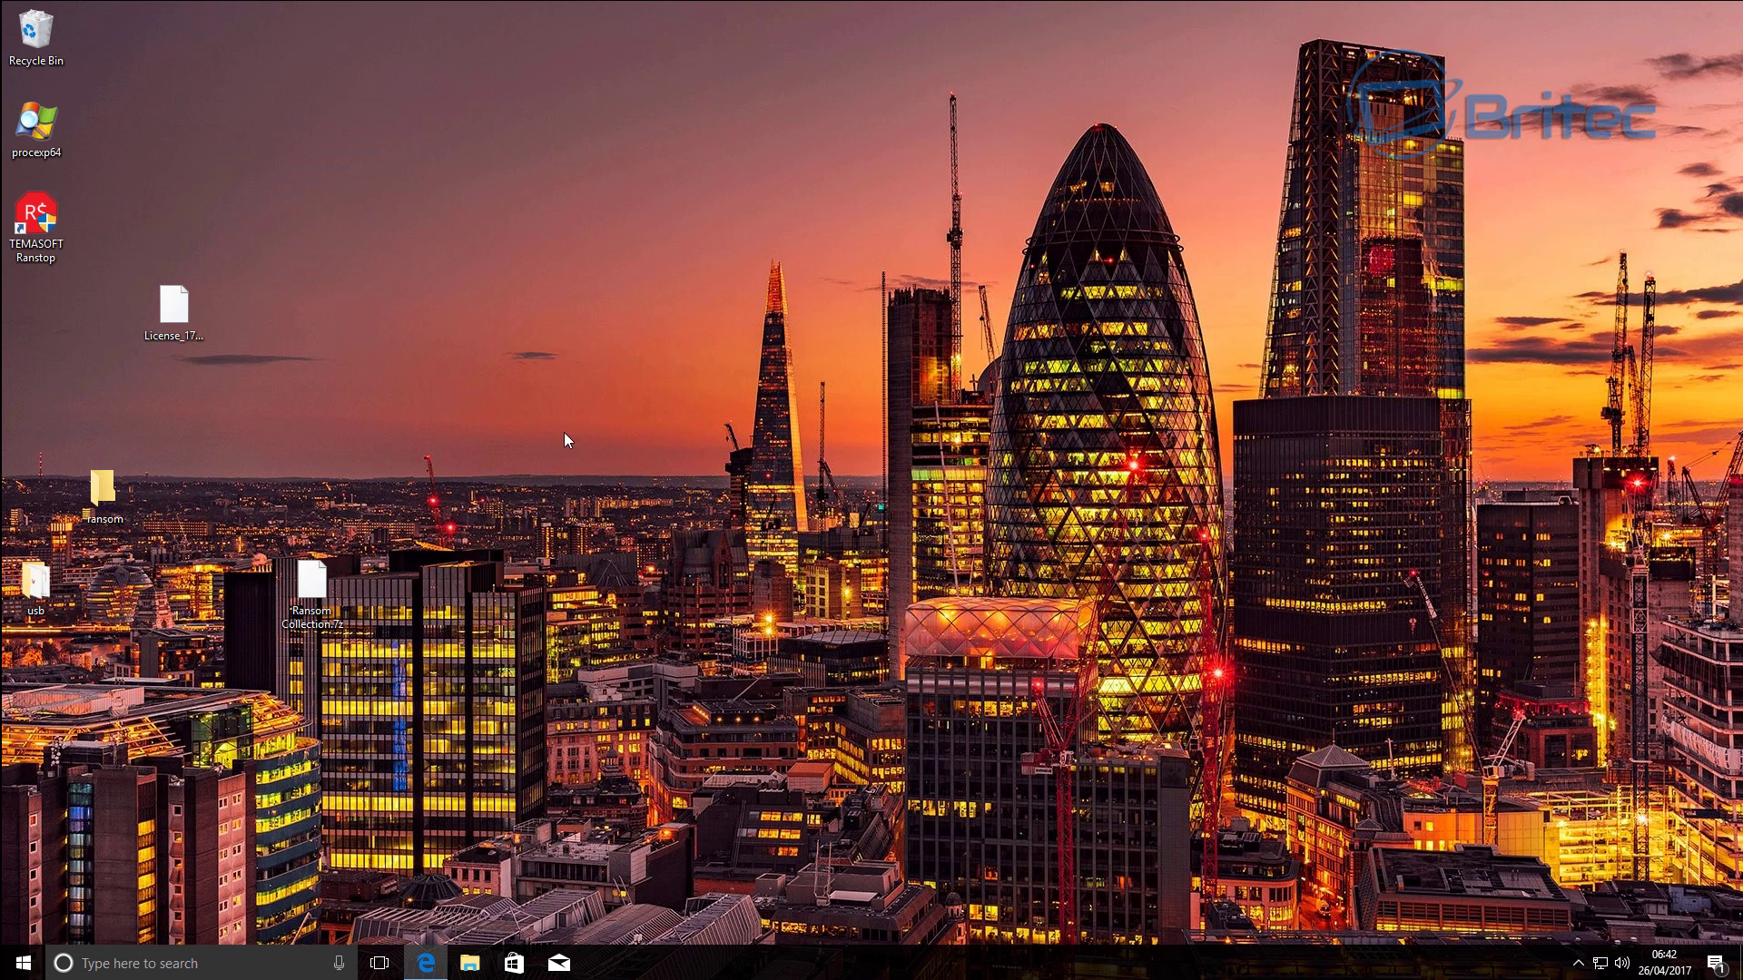
# Start Process Explorer from the desktop, accept its license agreement, and move its window clear of the desktop files.
pyautogui.doubleClick(31, 123)
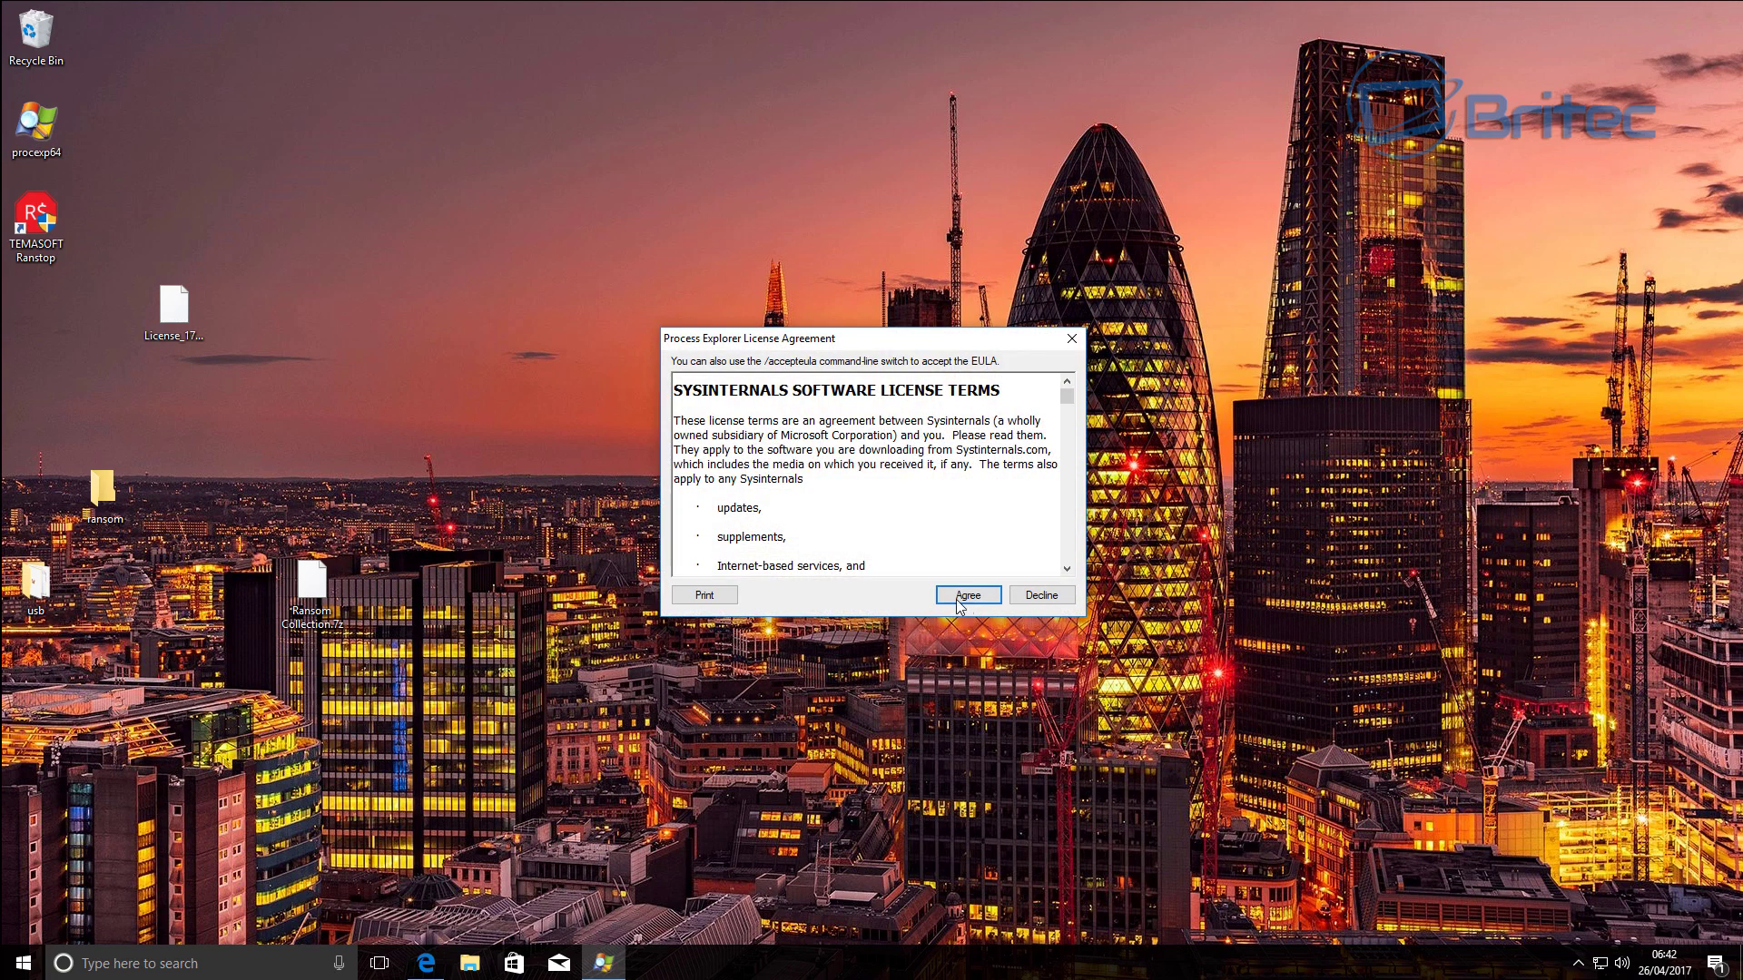
pyautogui.click(965, 597)
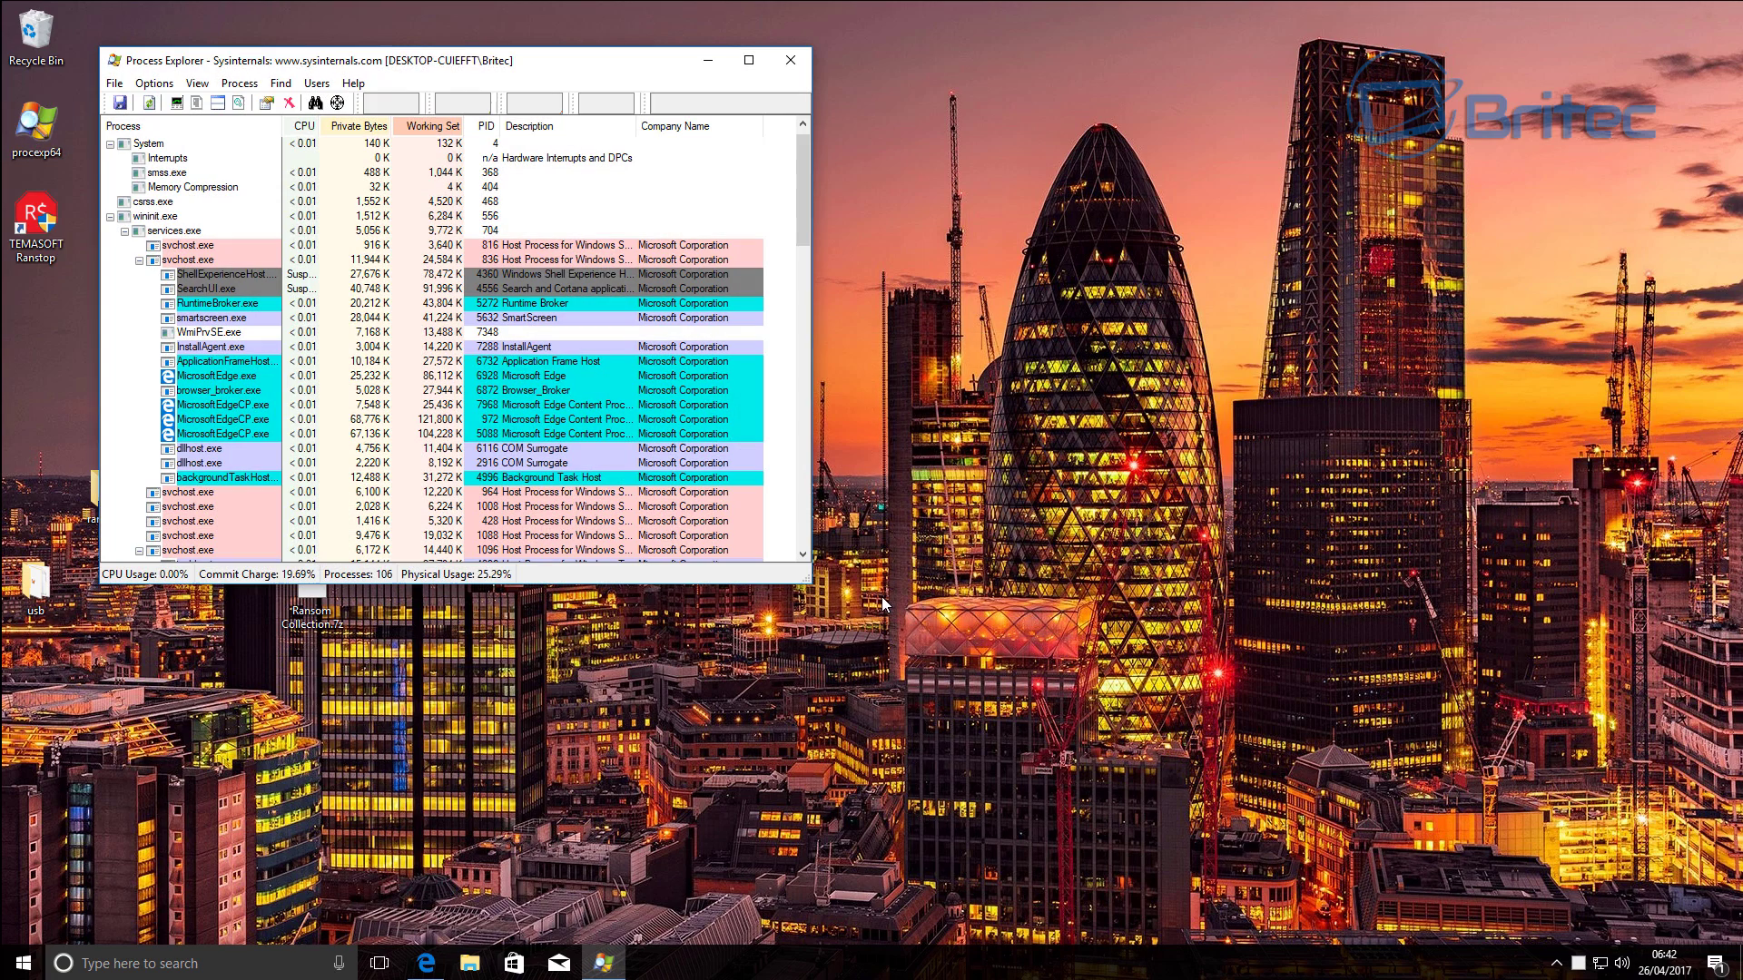
pyautogui.moveTo(408, 59); pyautogui.dragTo(781, 212)
# Examine the running processes down to those under explorer.exe, including RanstopTray.exe, and minimize Process Explorer.
pyautogui.scroll(-15, 752, 536)
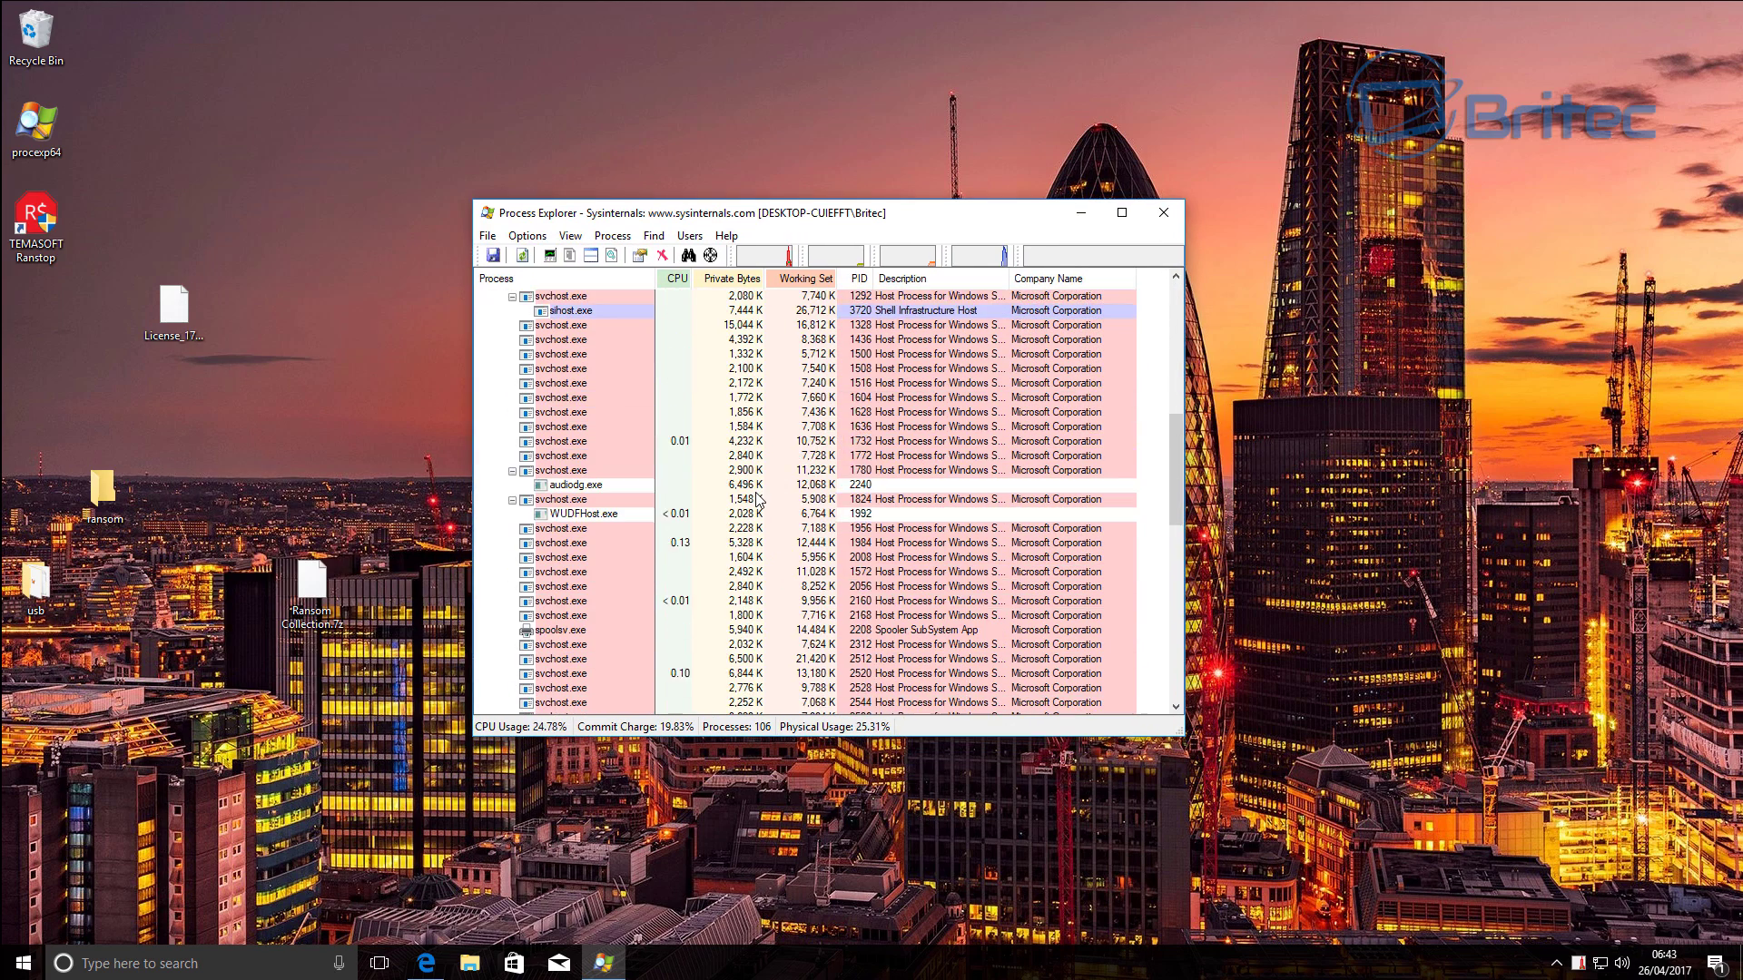
pyautogui.scroll(-10, 753, 536)
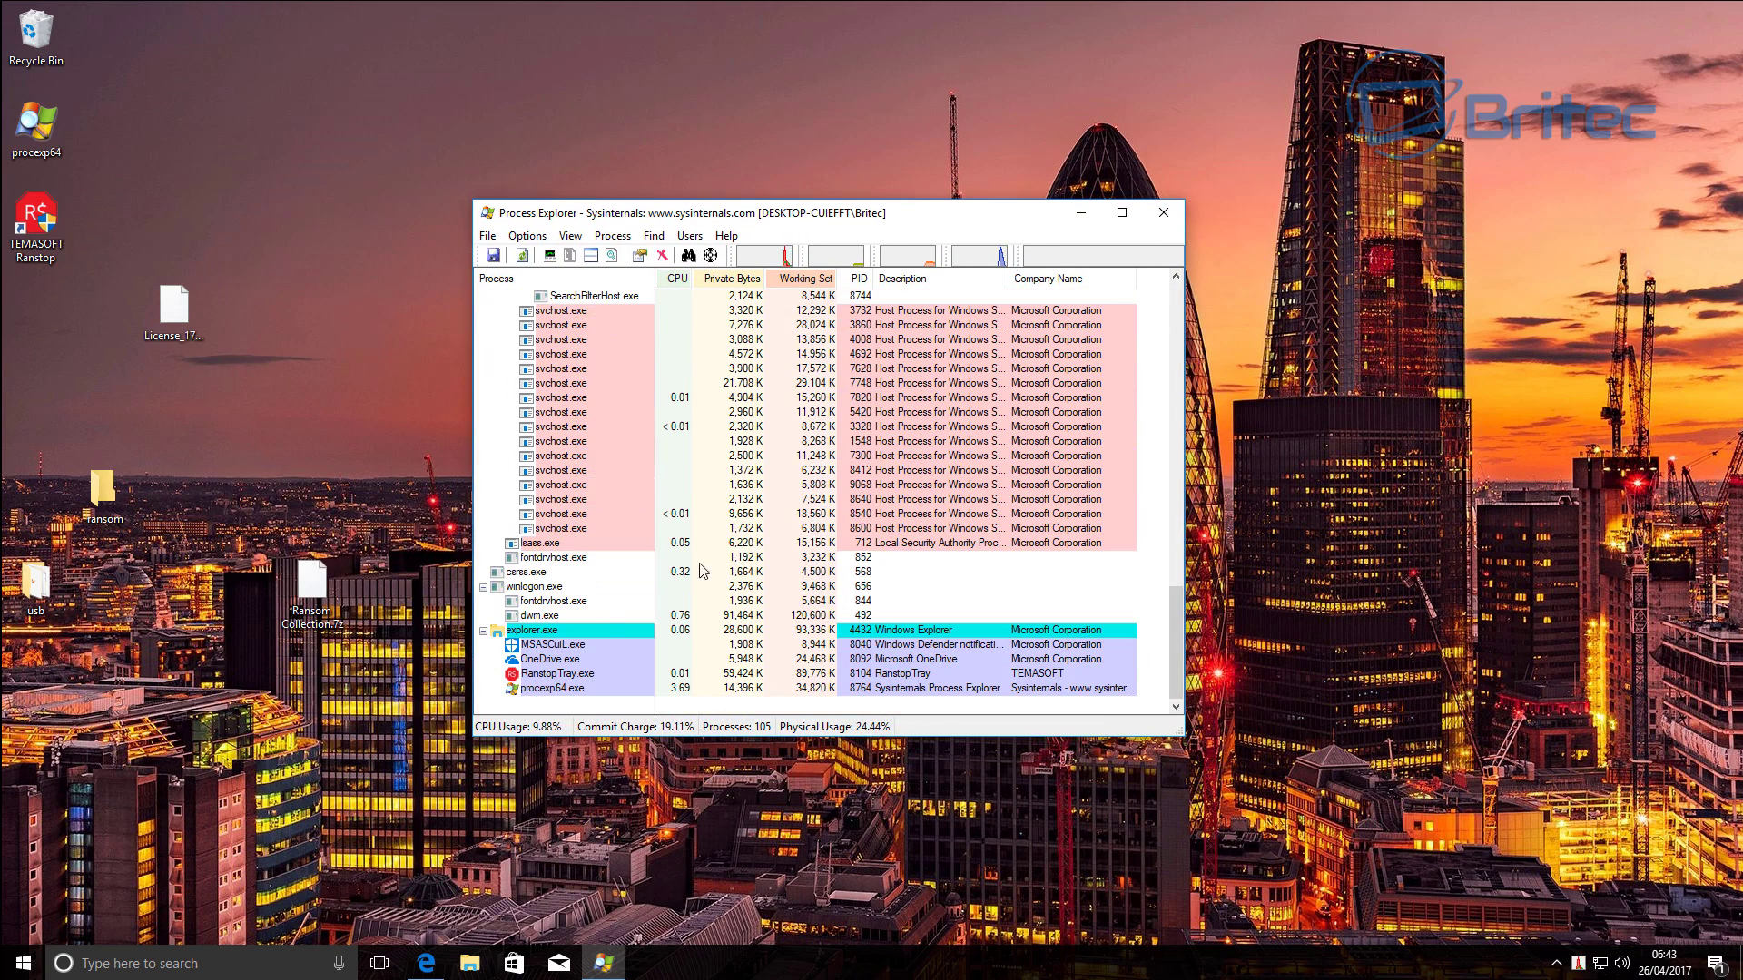
pyautogui.moveTo(572, 677)
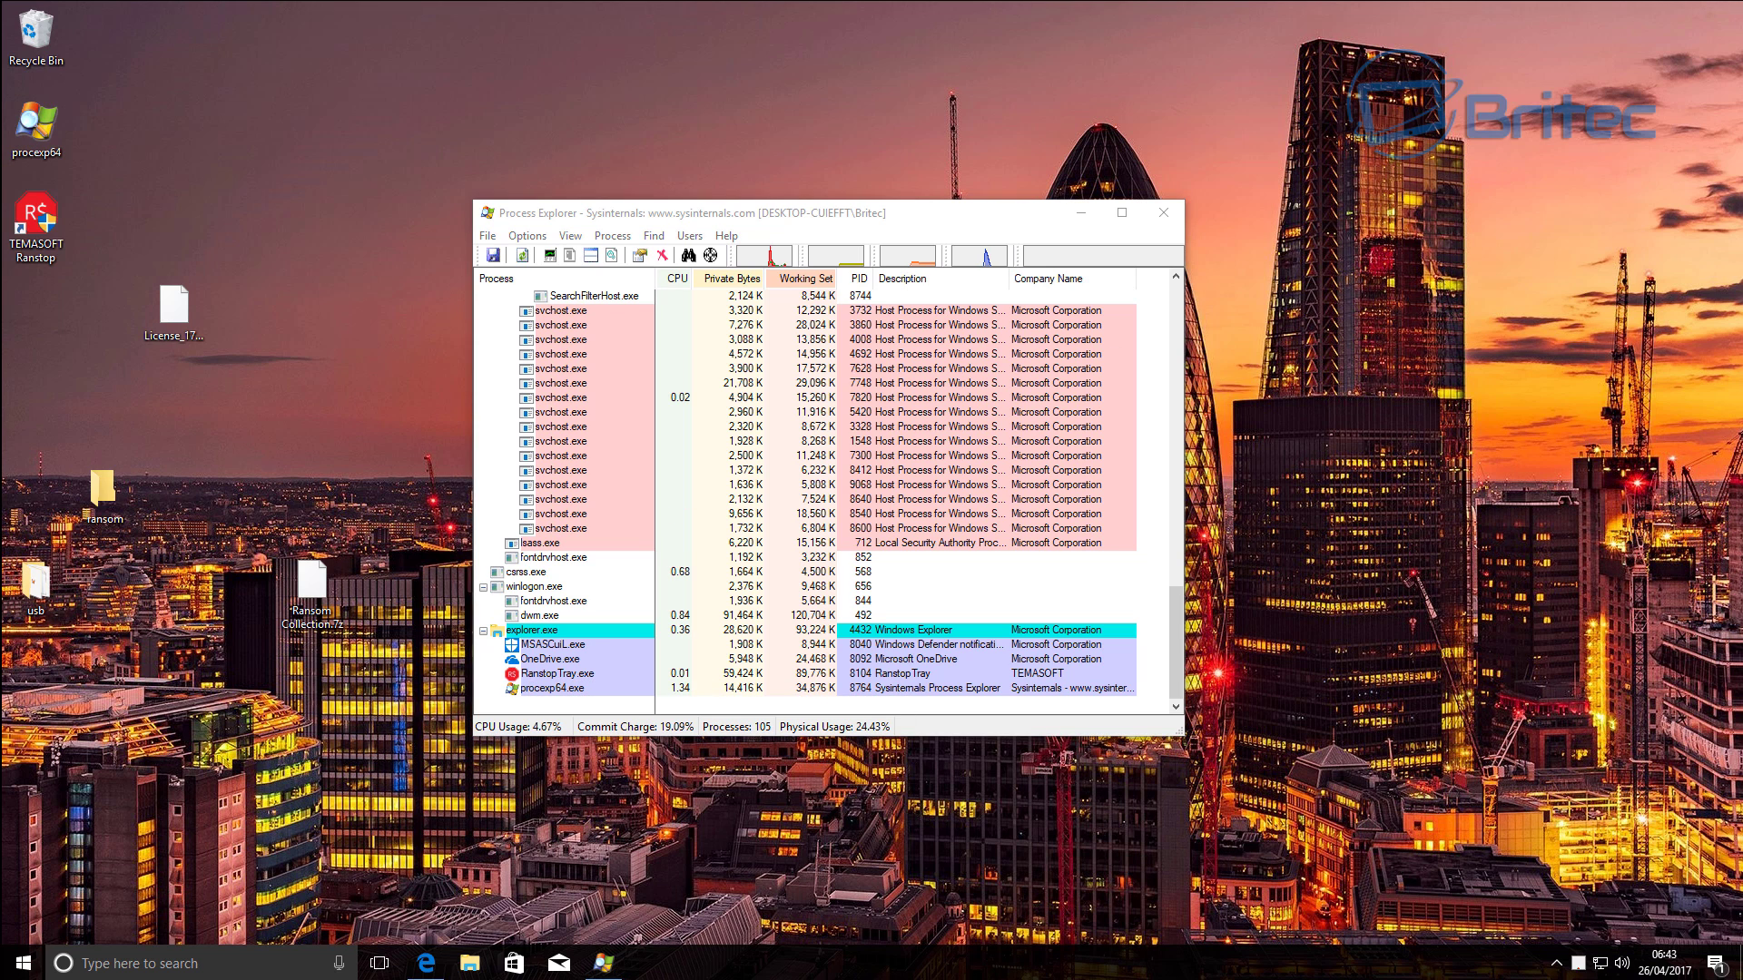
pyautogui.click(1080, 215)
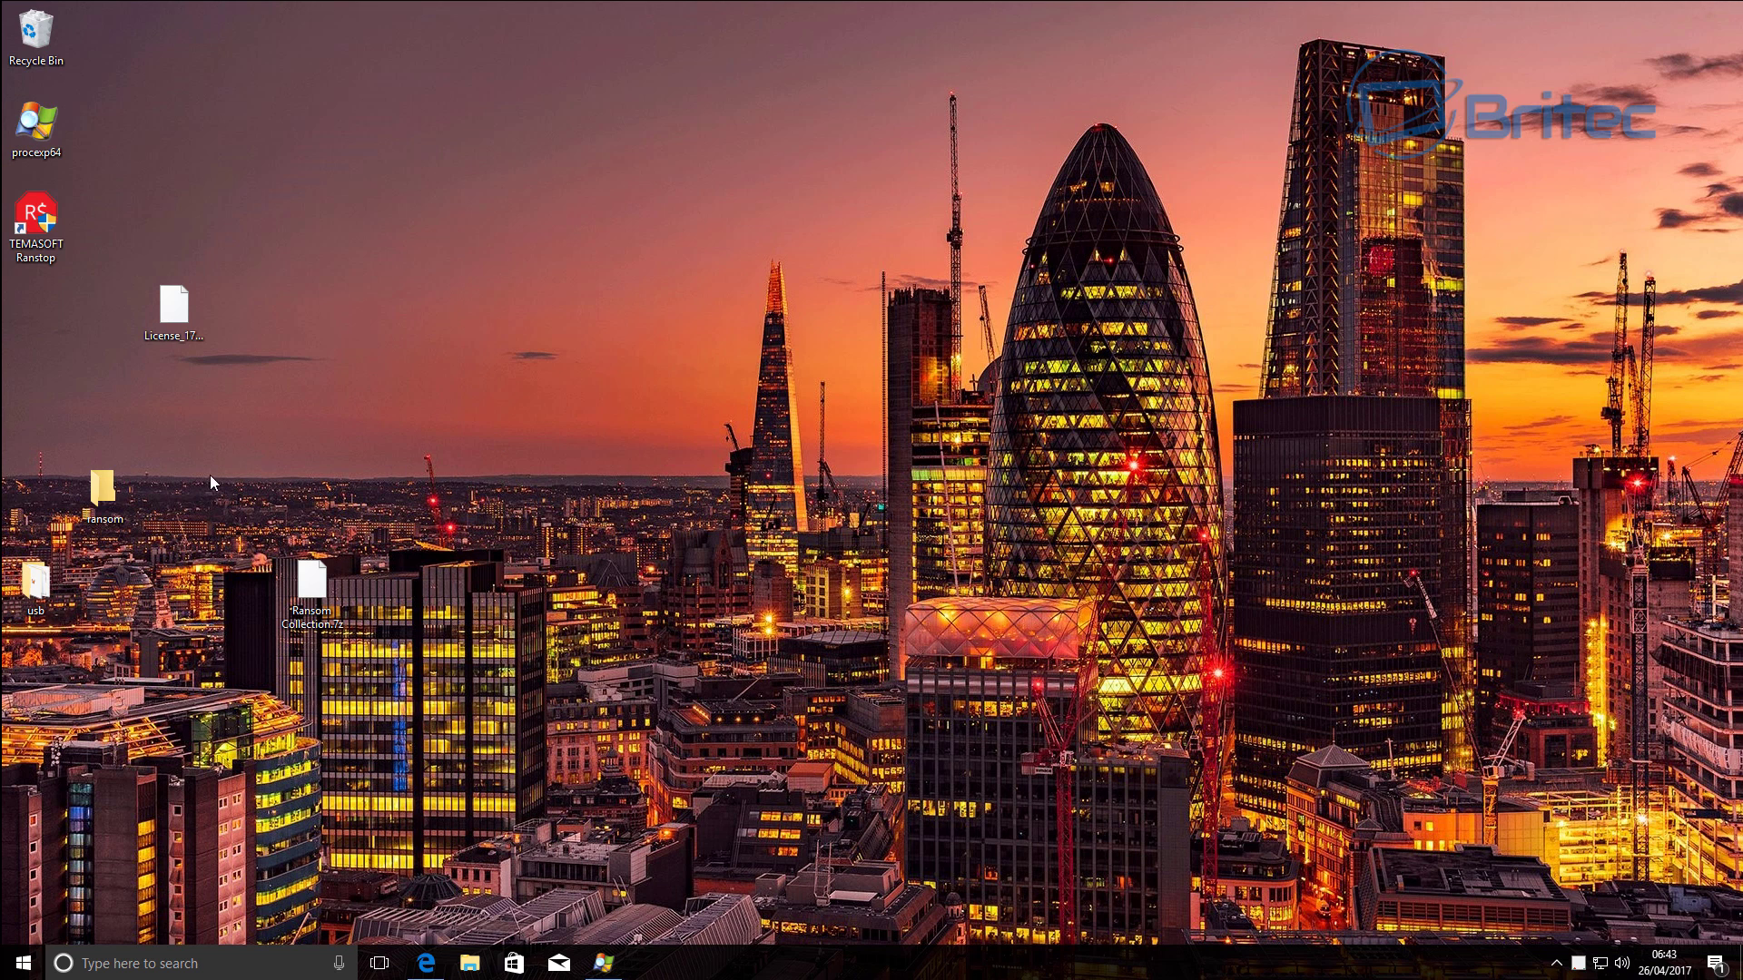
# Open the cerber 3 folder inside ransom\Ransom Collection and run the sample application in it.
pyautogui.doubleClick(108, 492)
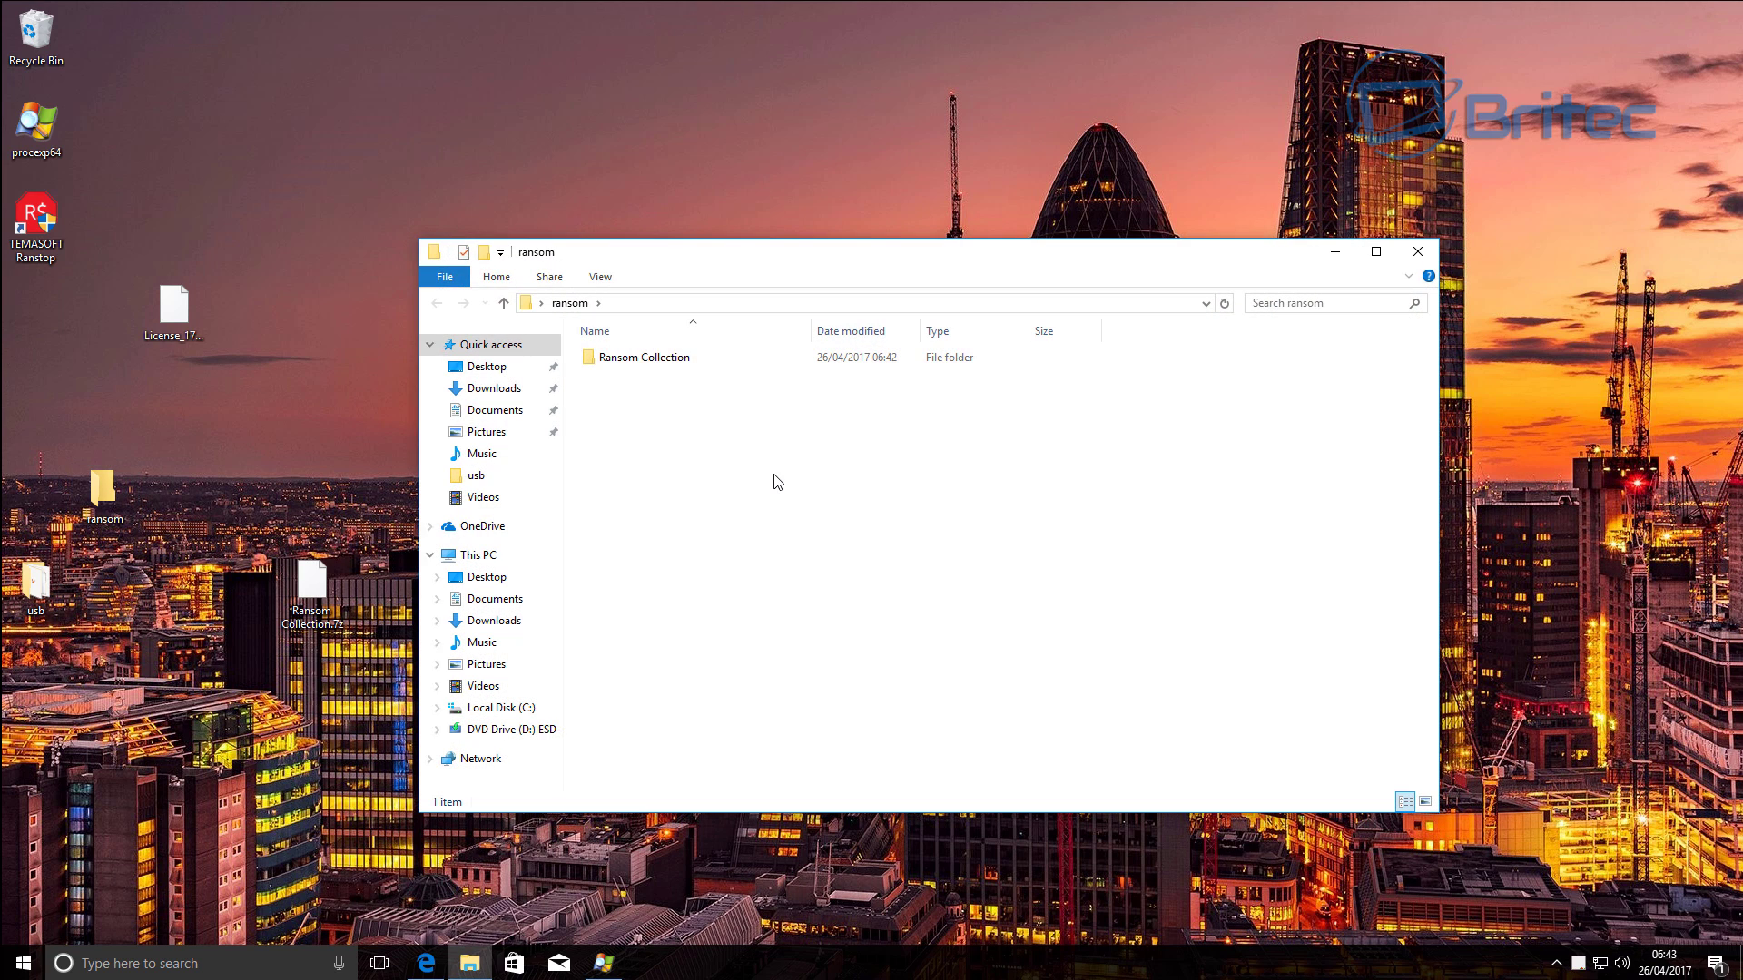
pyautogui.doubleClick(670, 362)
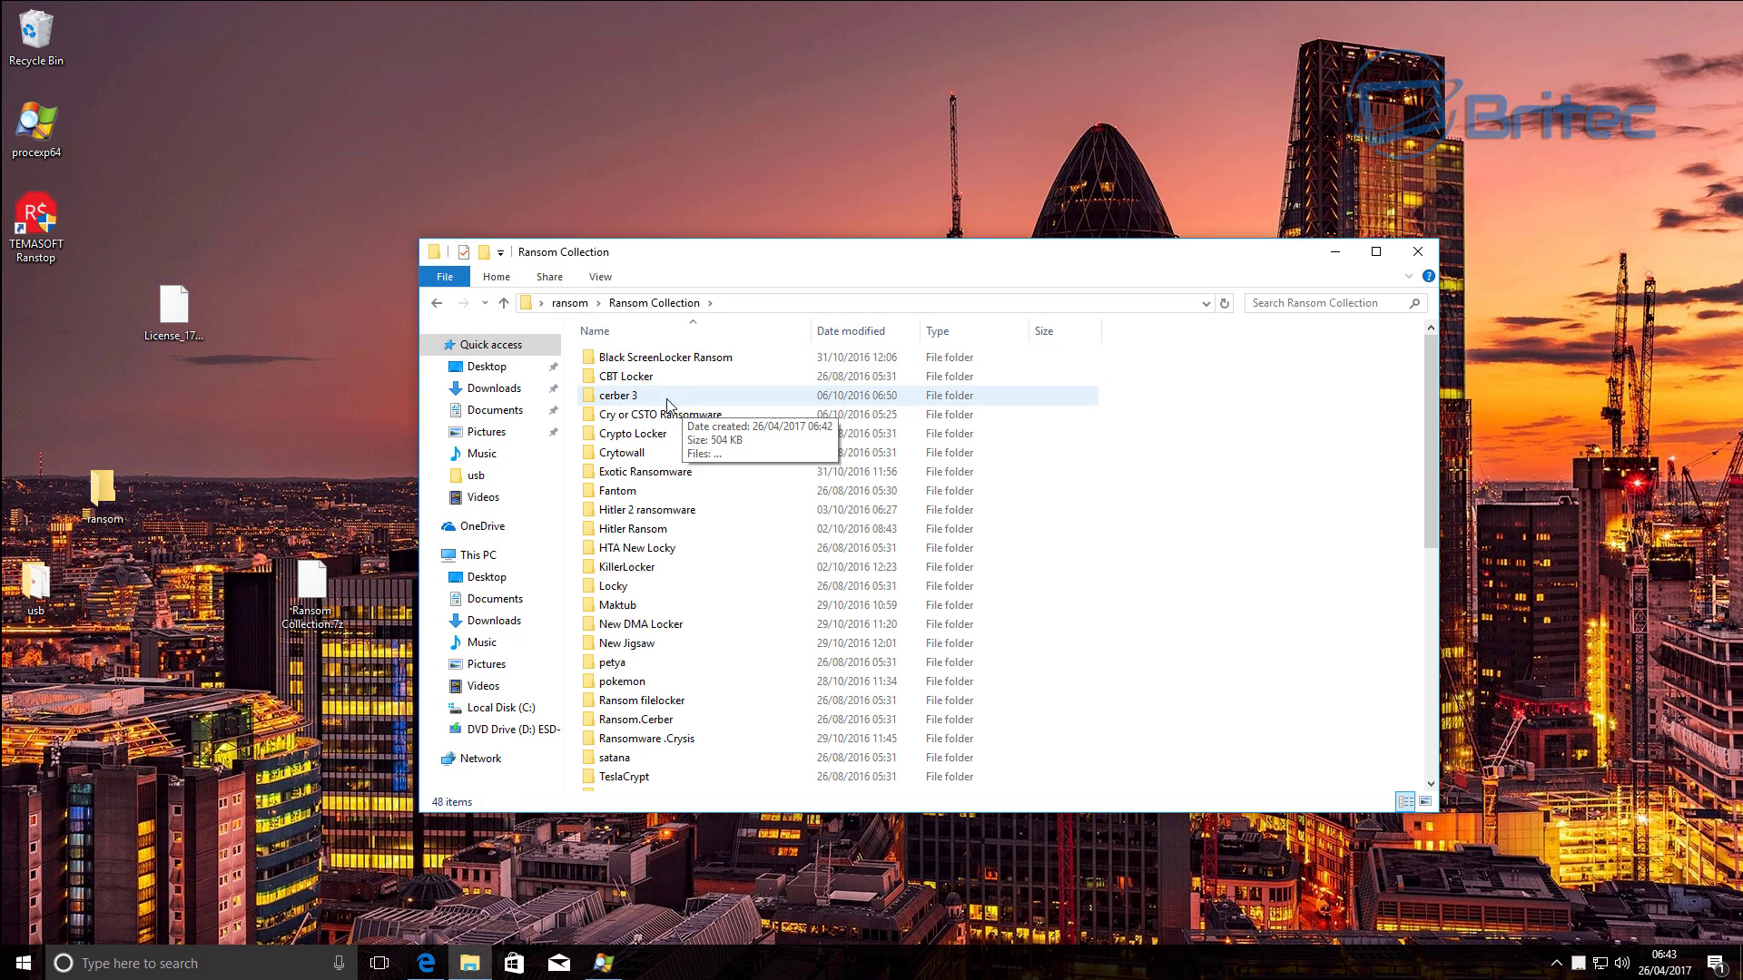
pyautogui.doubleClick(646, 401)
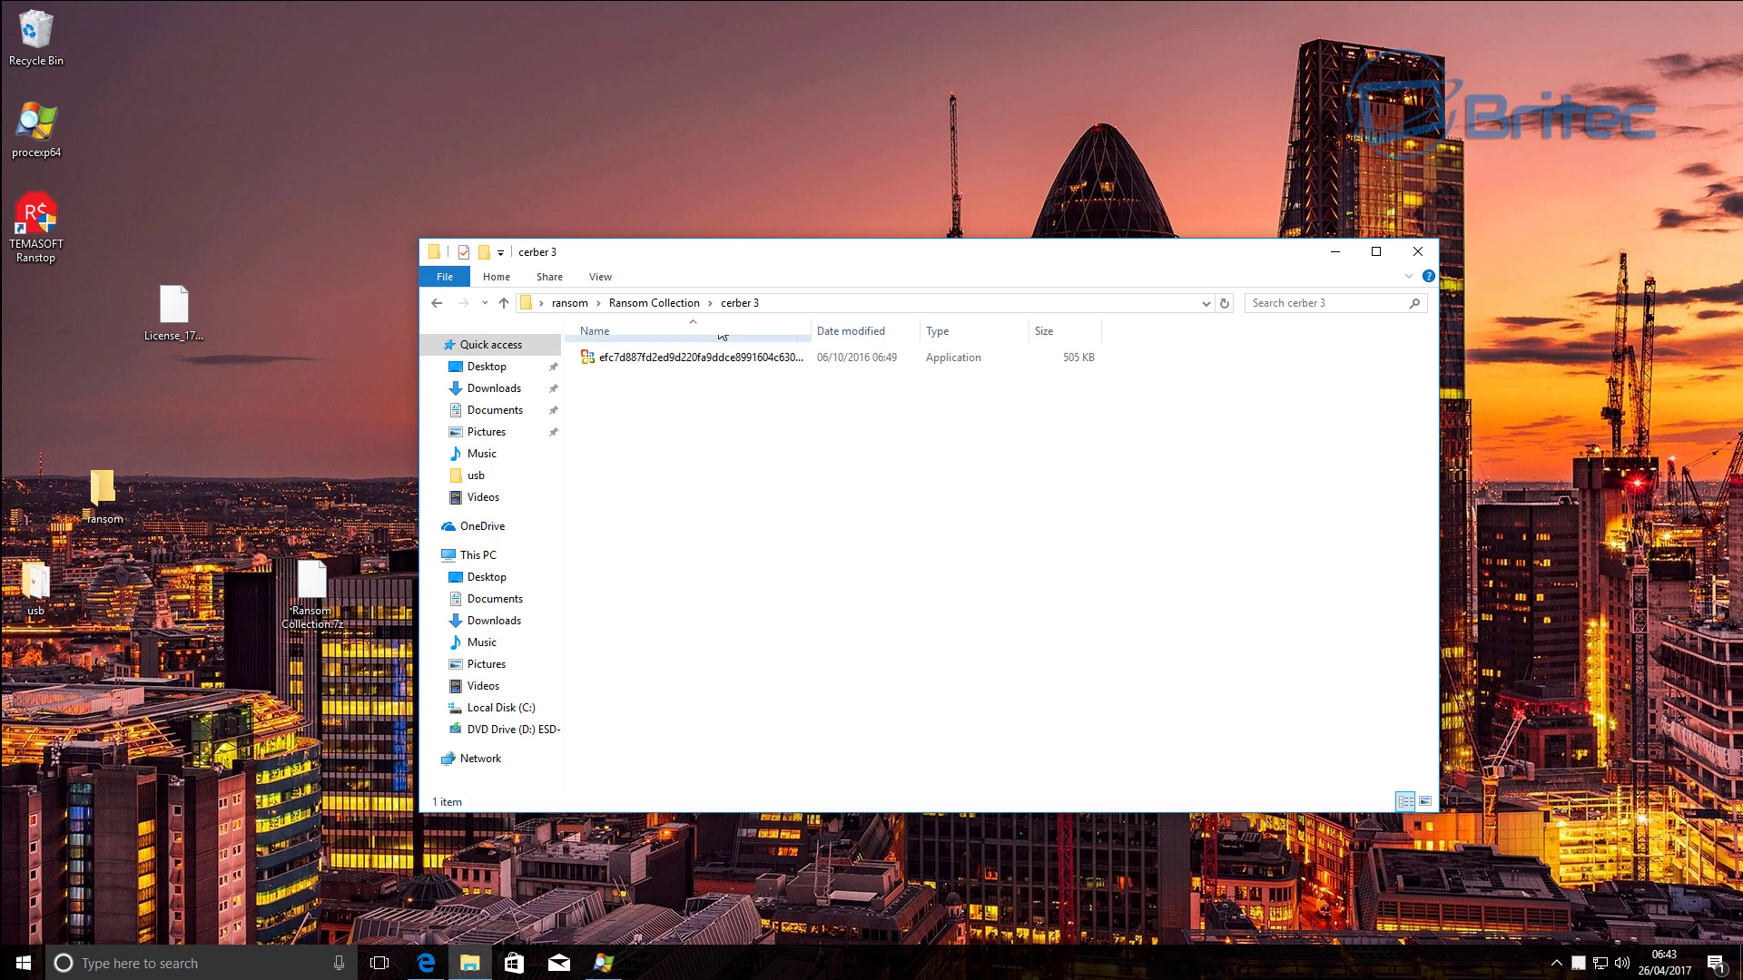
pyautogui.click(696, 359)
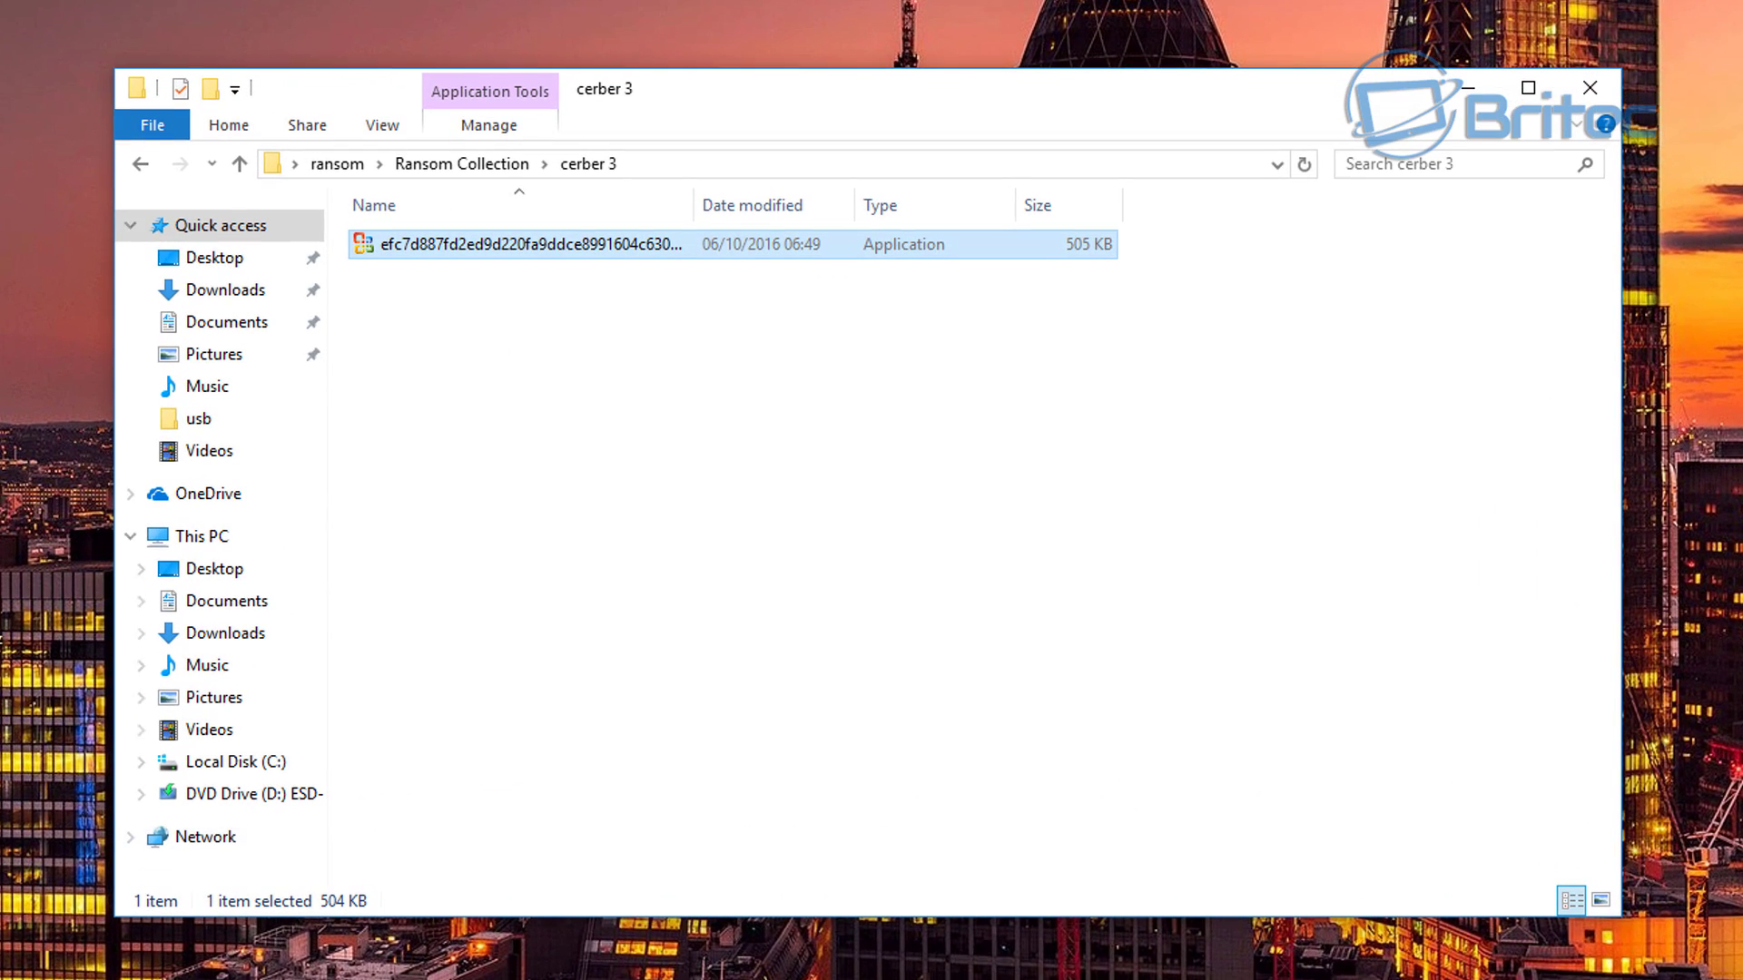
# Restore Process Explorer to monitor the sample's process, and allow Windows Command Processor to make changes to the device.
pyautogui.click(635, 978)
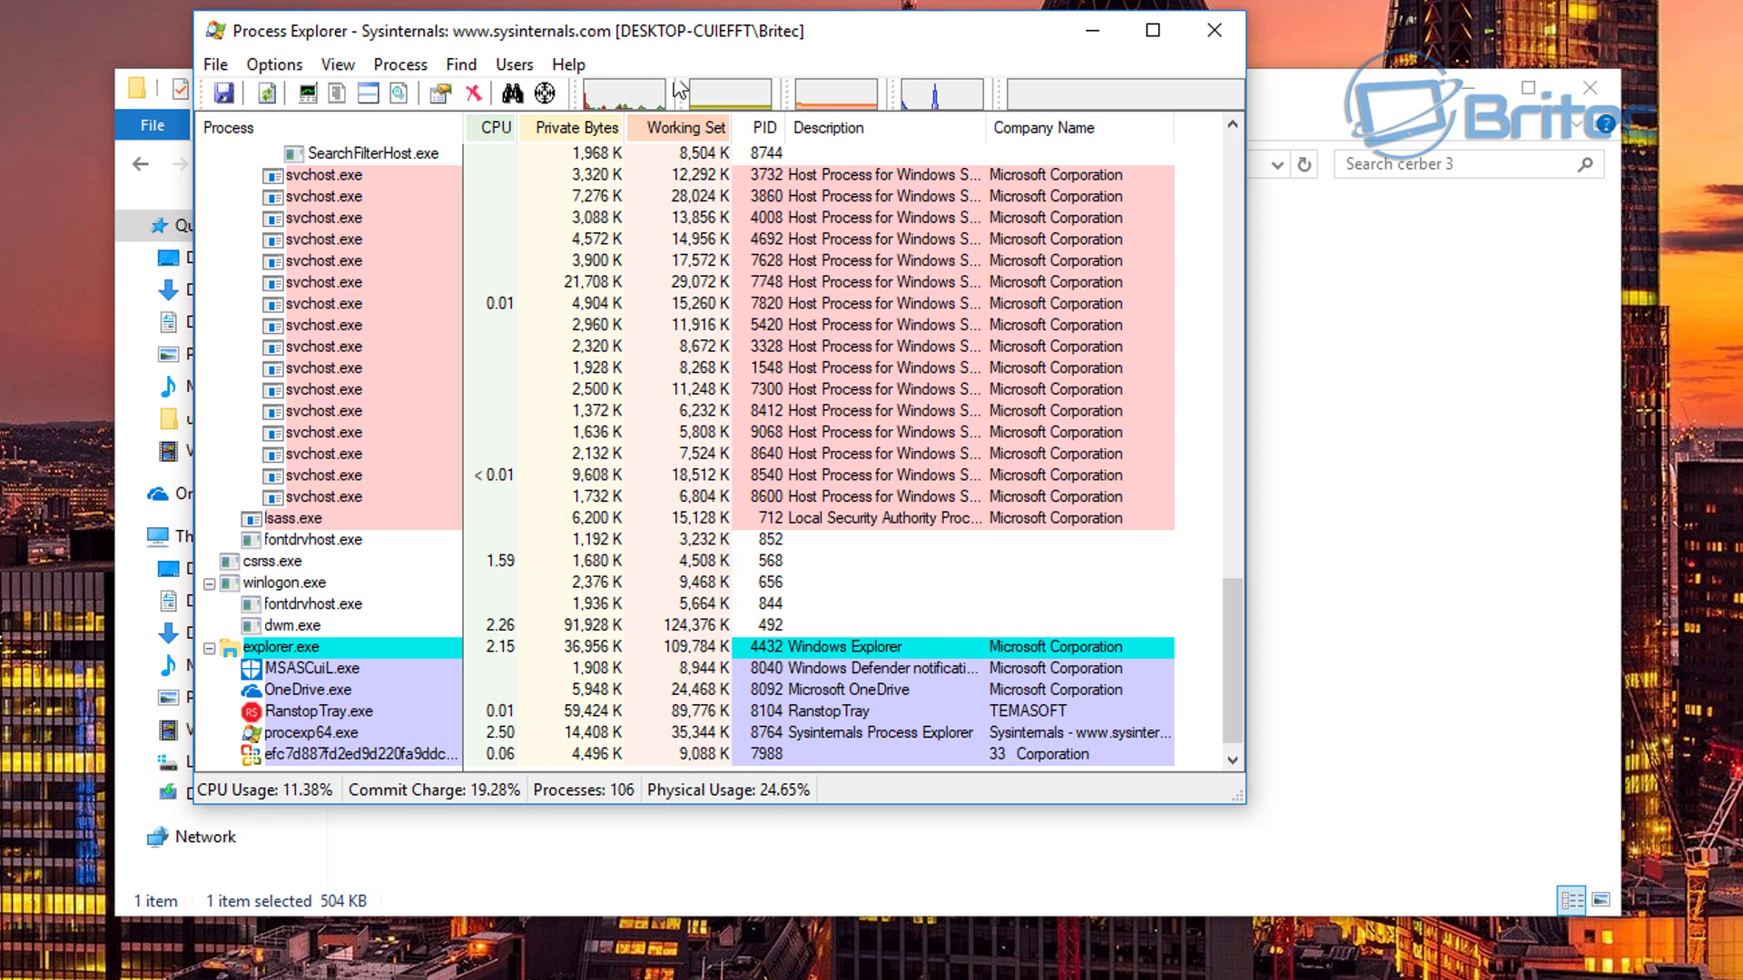
pyautogui.moveTo(675, 42); pyautogui.dragTo(666, 95)
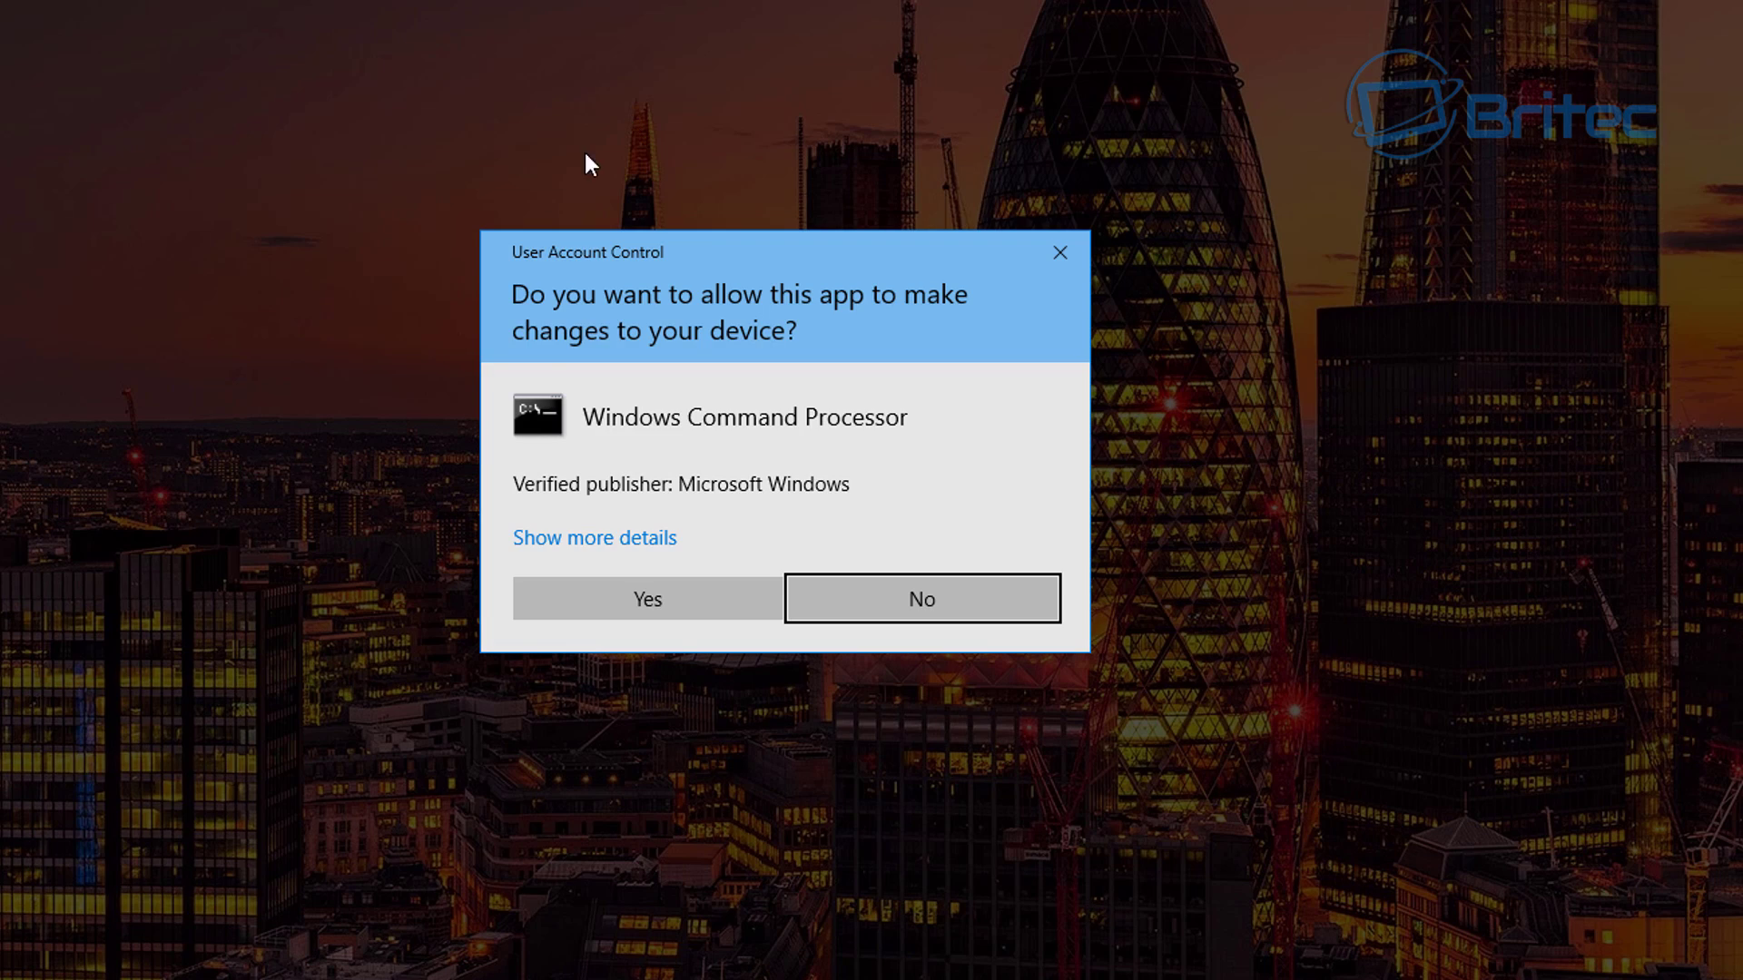
pyautogui.click(668, 605)
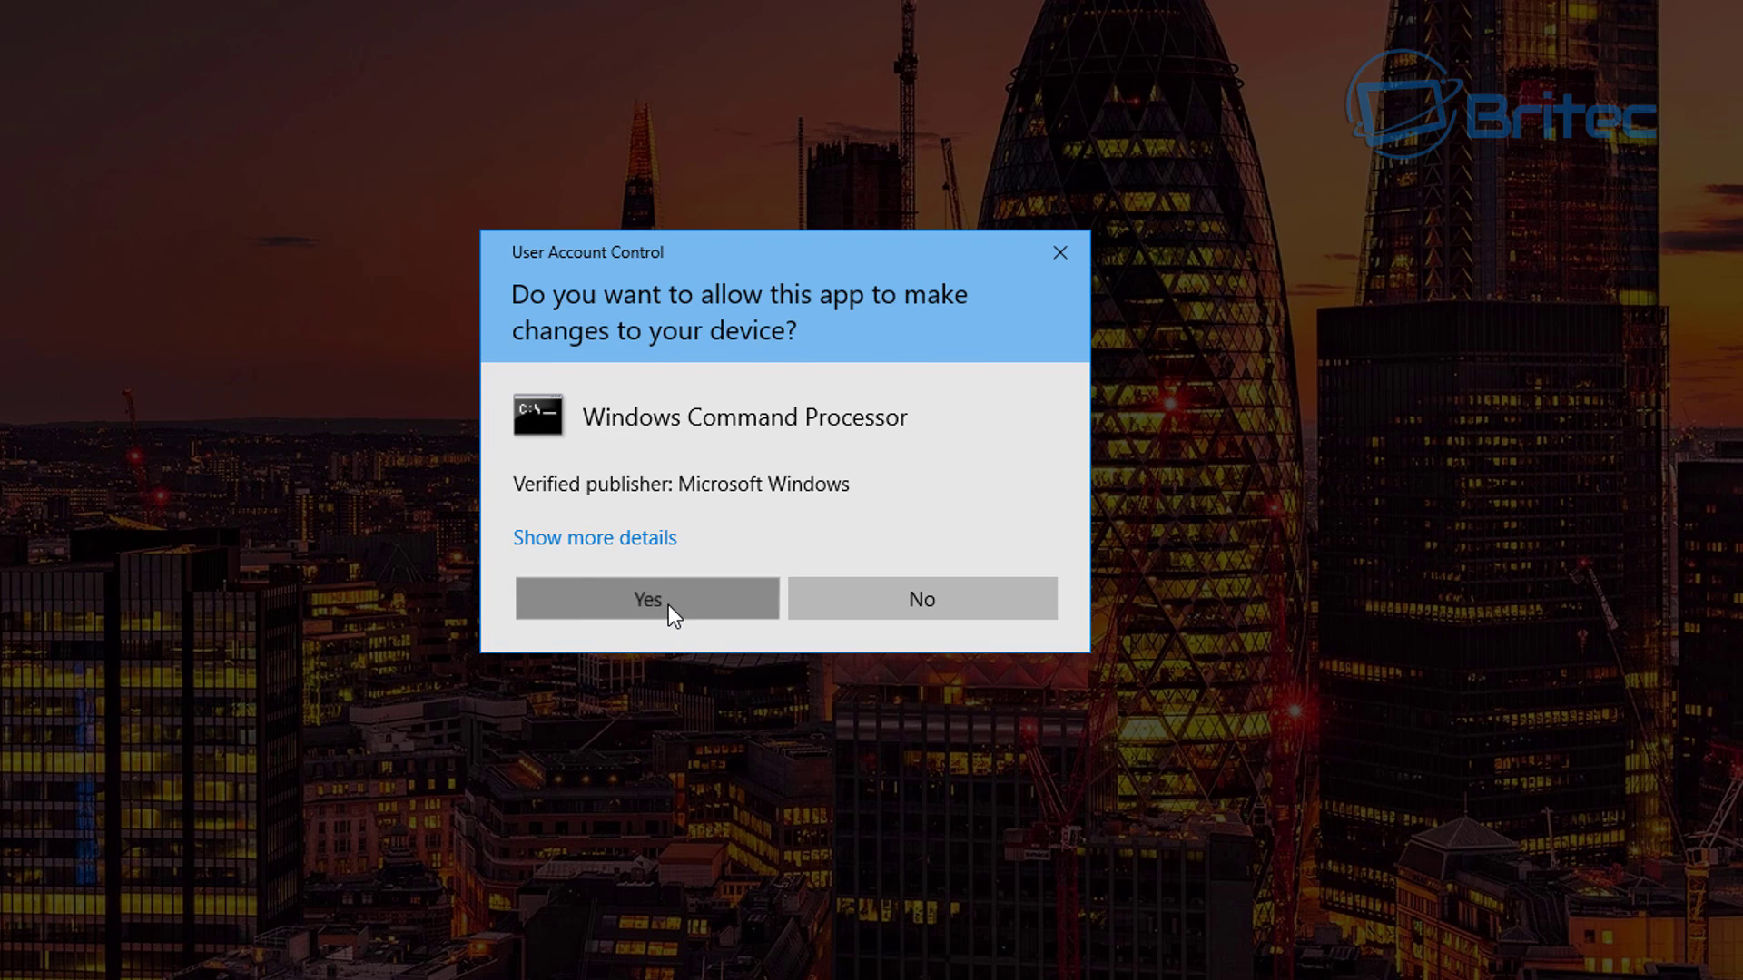
pyautogui.scroll(-3, 361, 677)
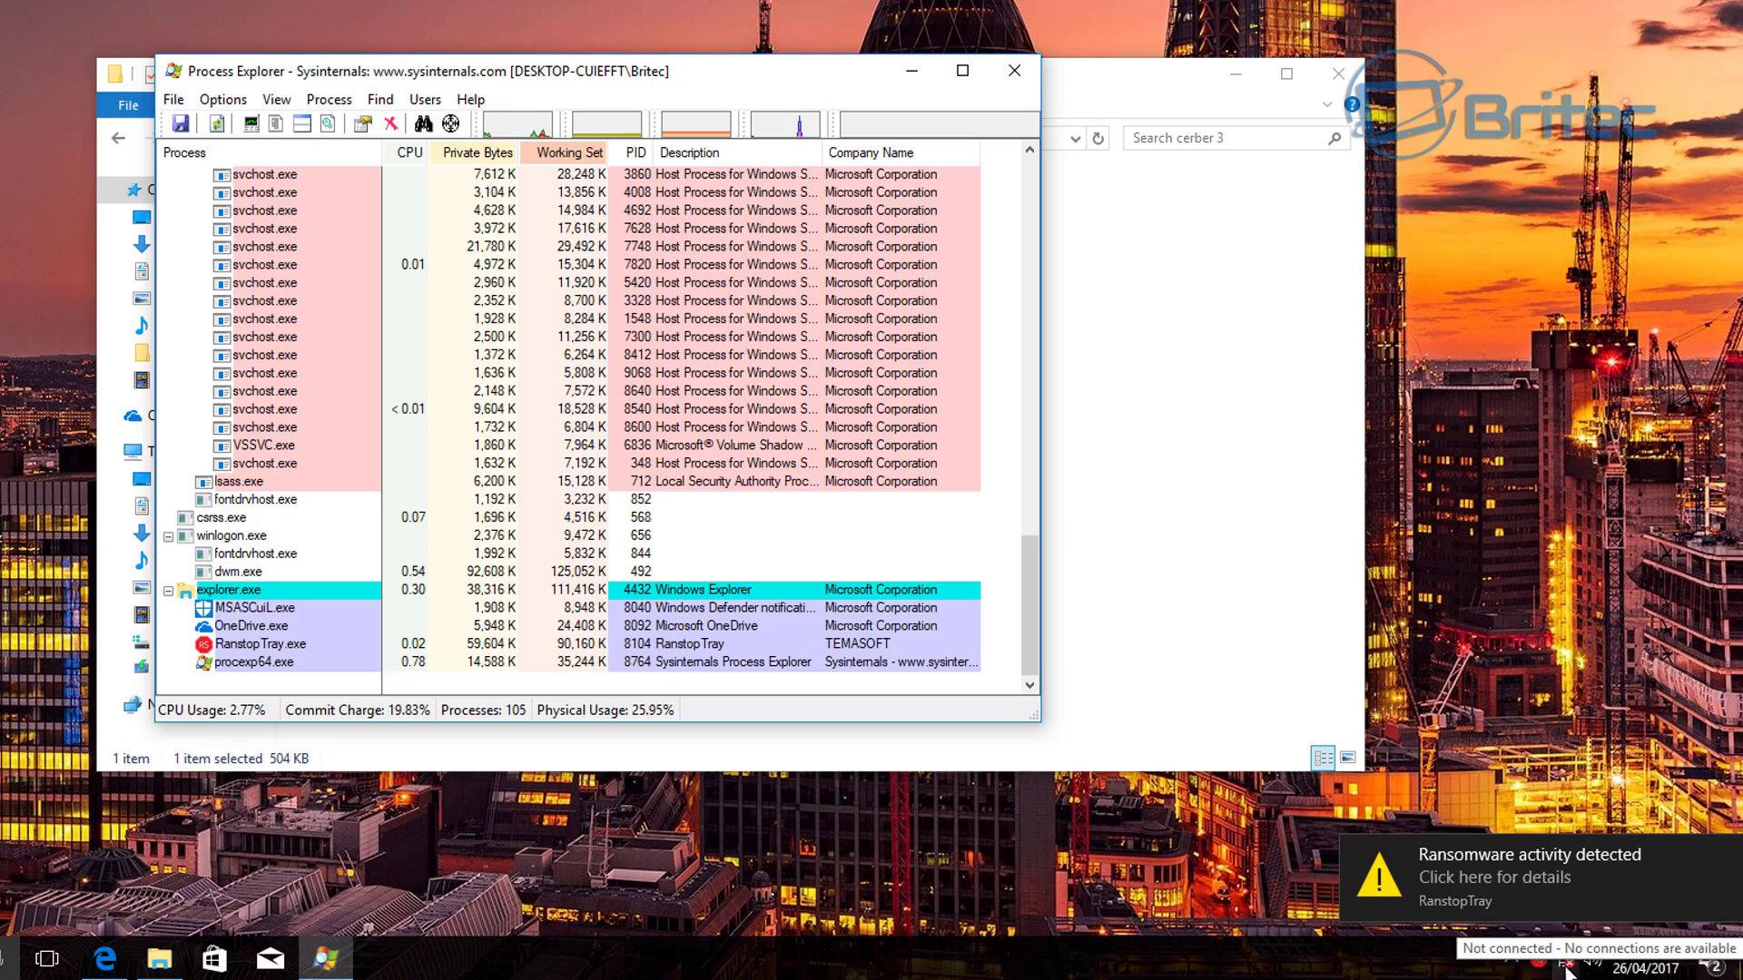
# Review the detected ransomware incident in Ranstop from its notification, close the report, and minimize Process Explorer and the cerber 3 folder.
pyautogui.click(1486, 892)
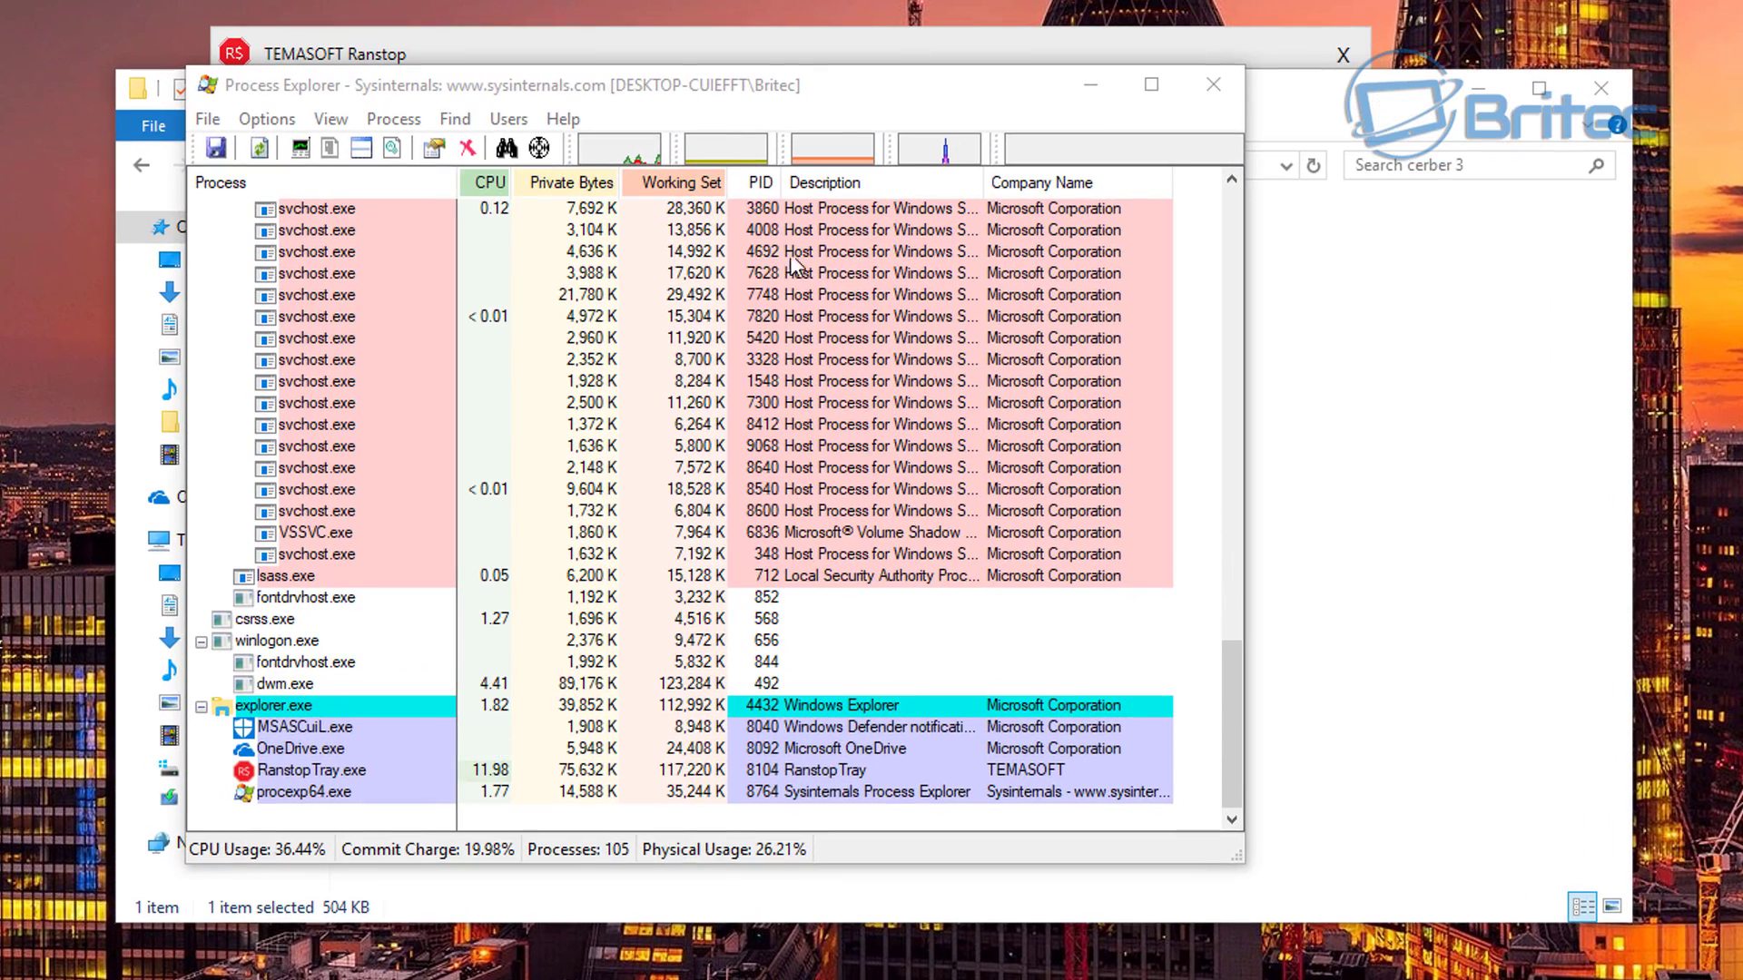
pyautogui.click(804, 54)
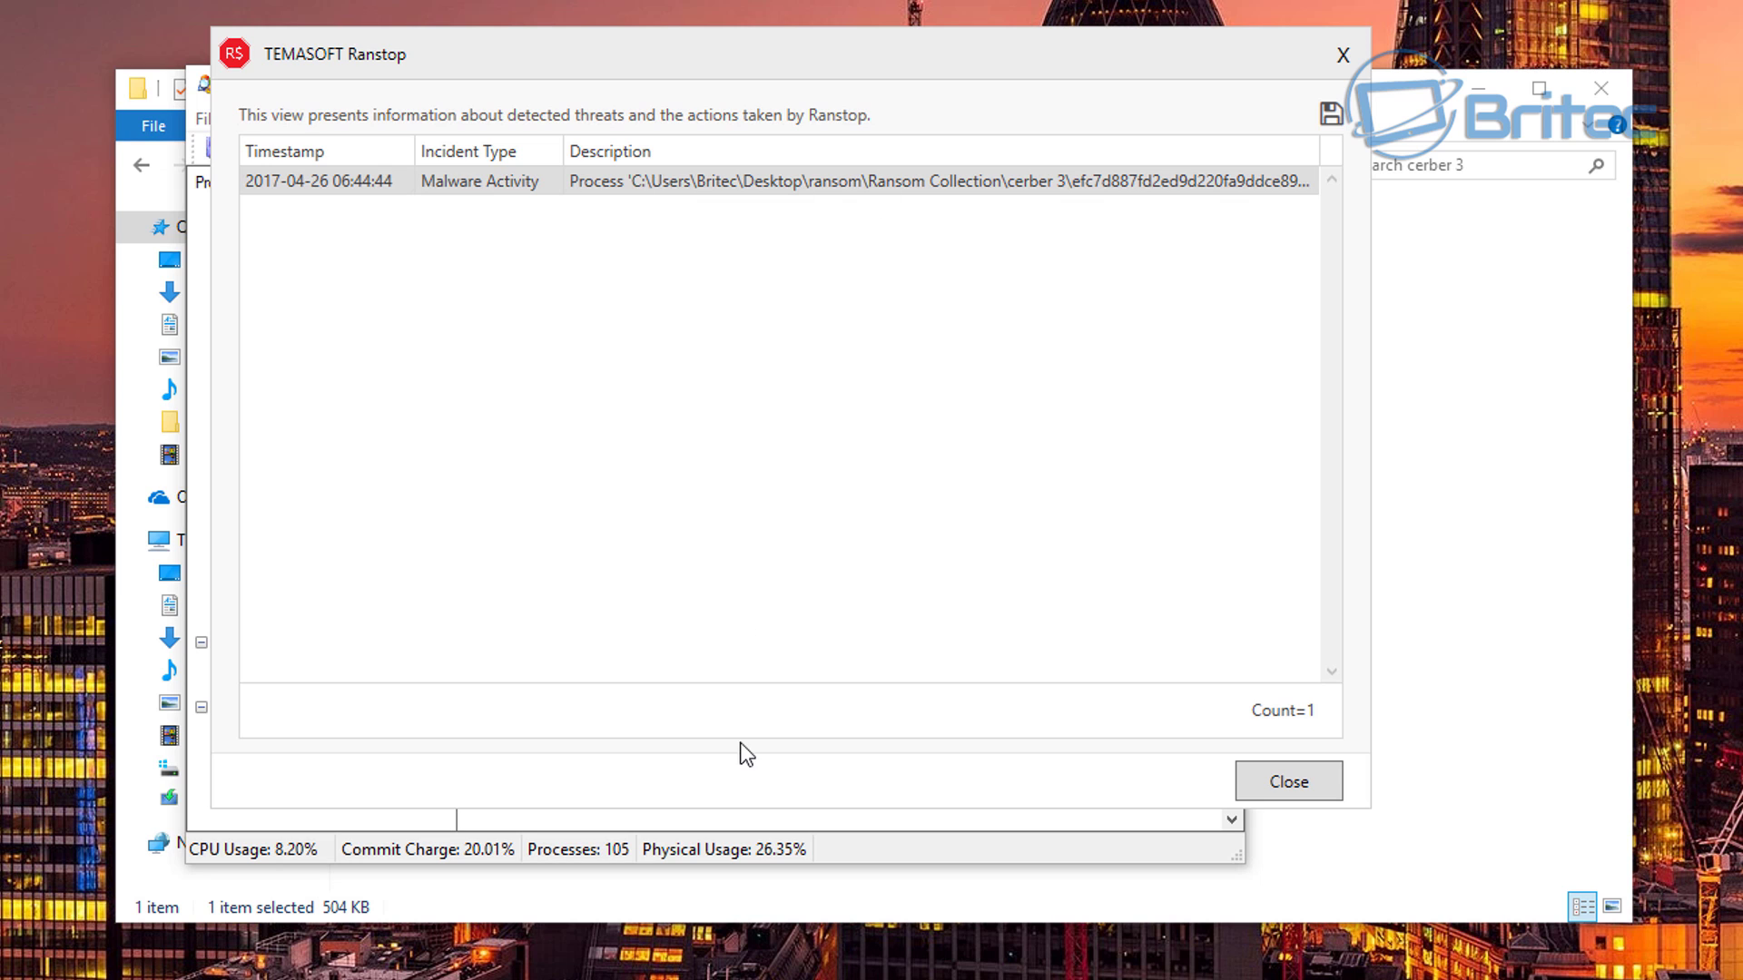
pyautogui.click(1271, 777)
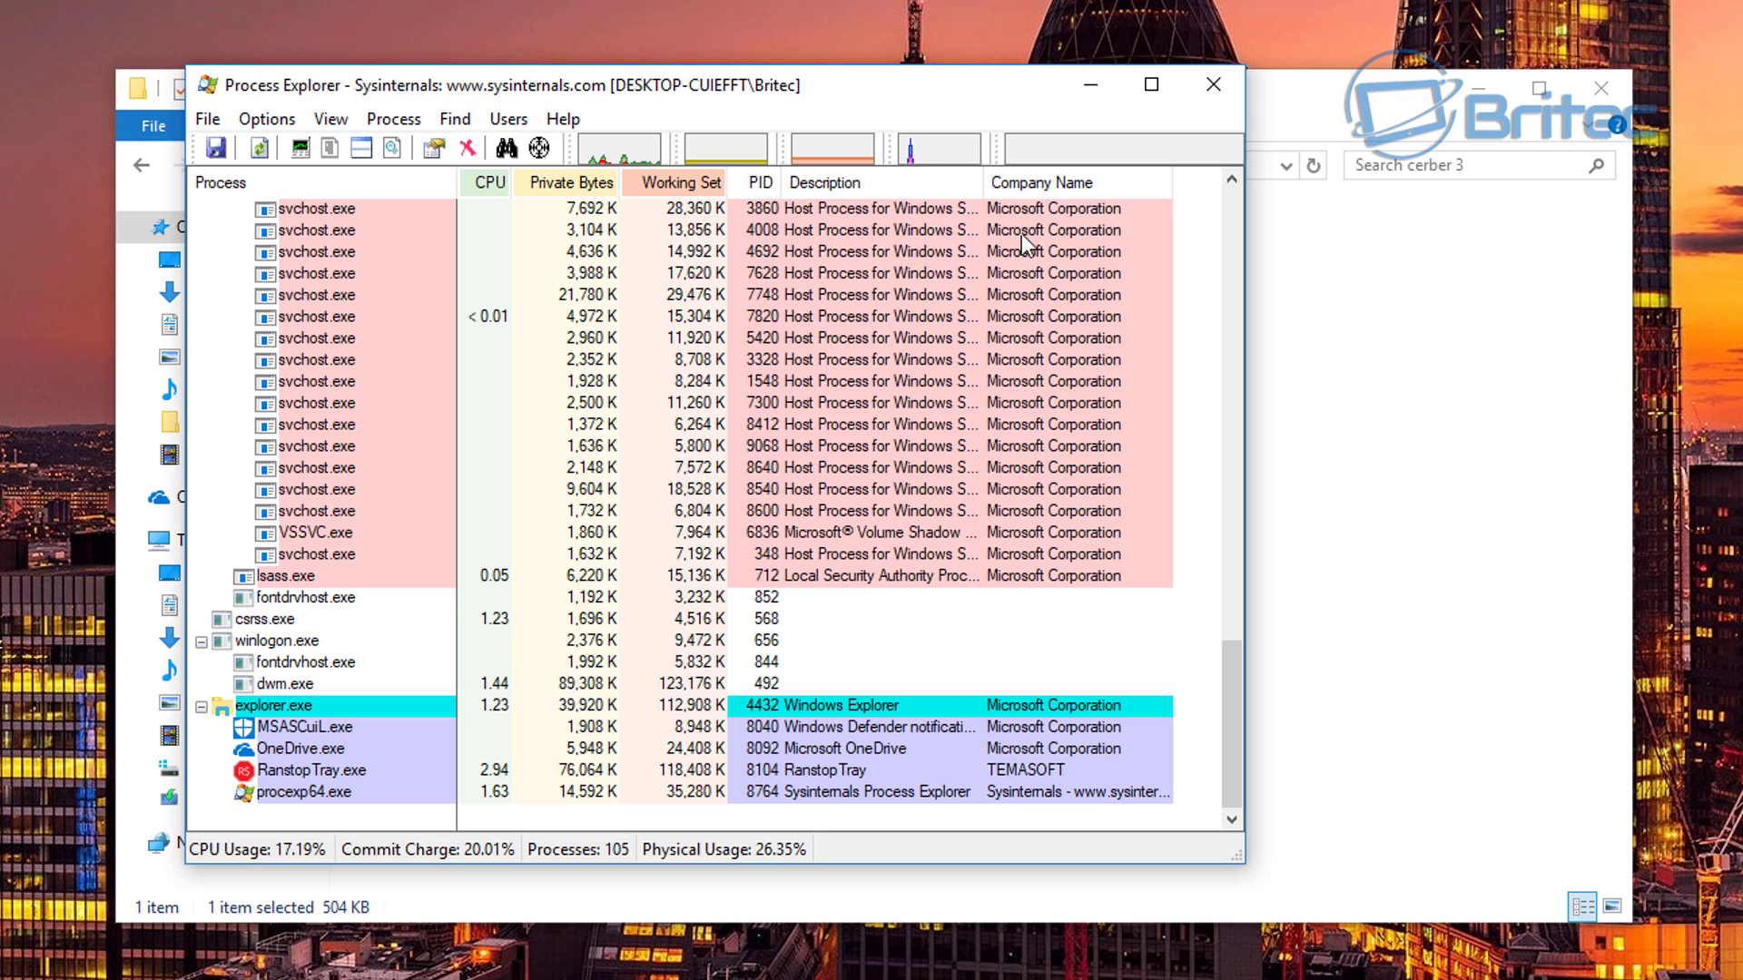
pyautogui.click(1092, 85)
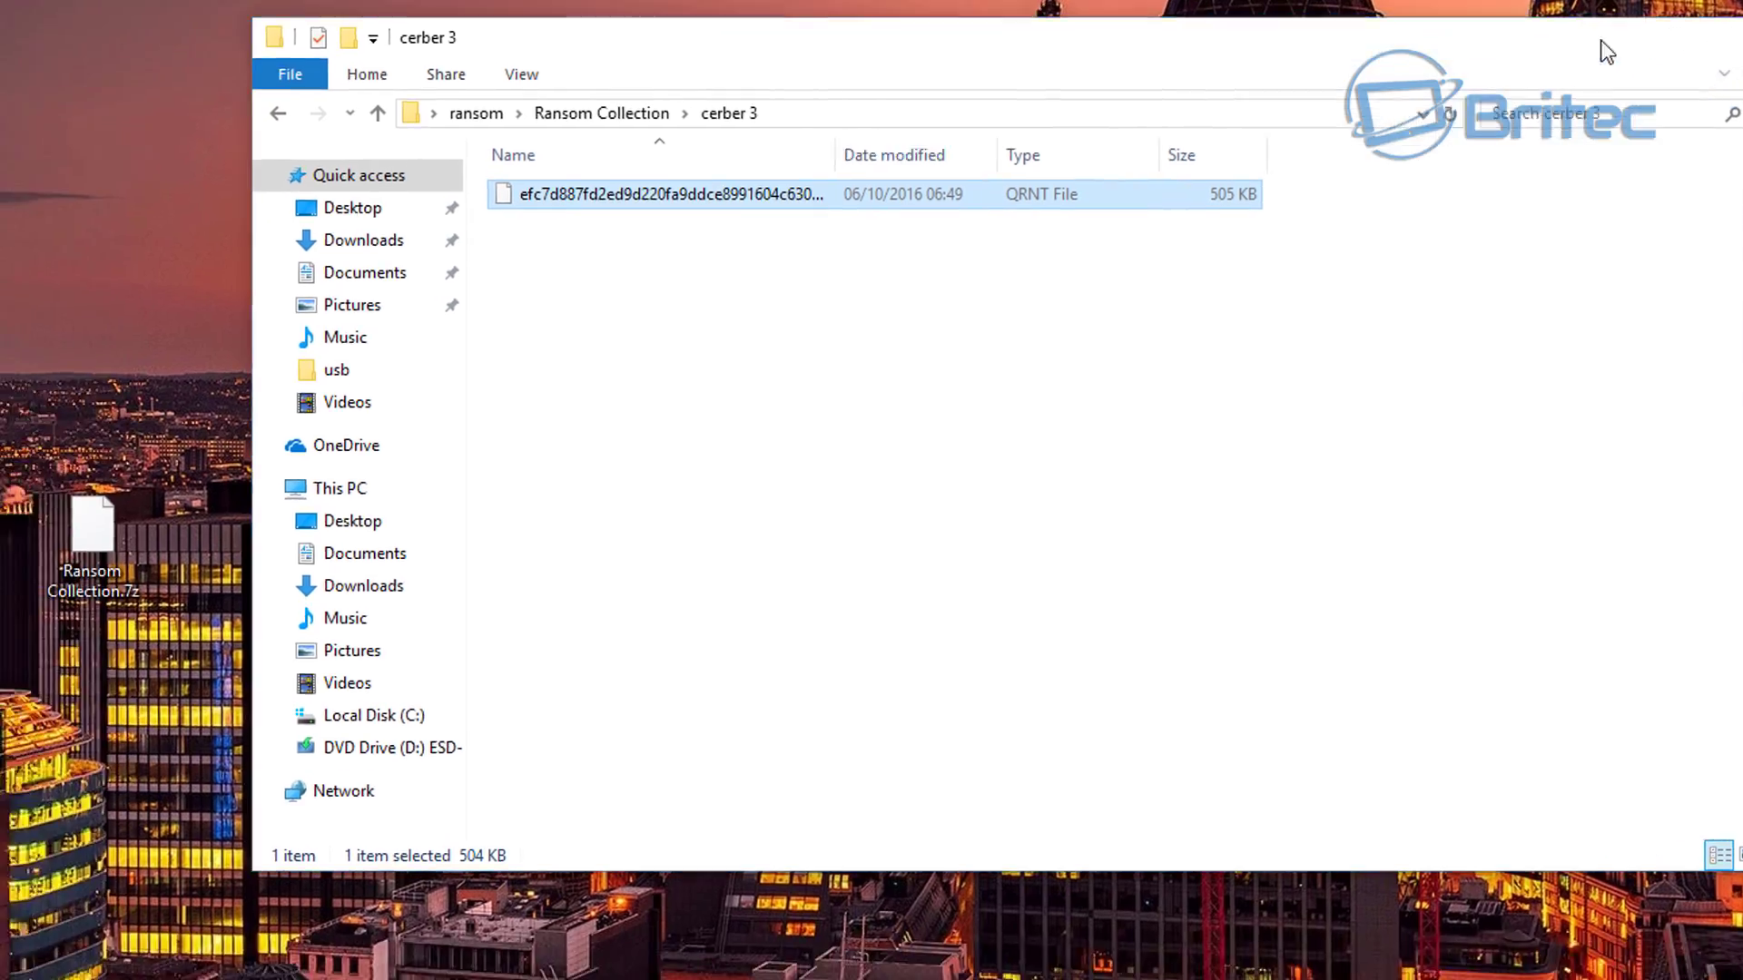
pyautogui.click(1478, 90)
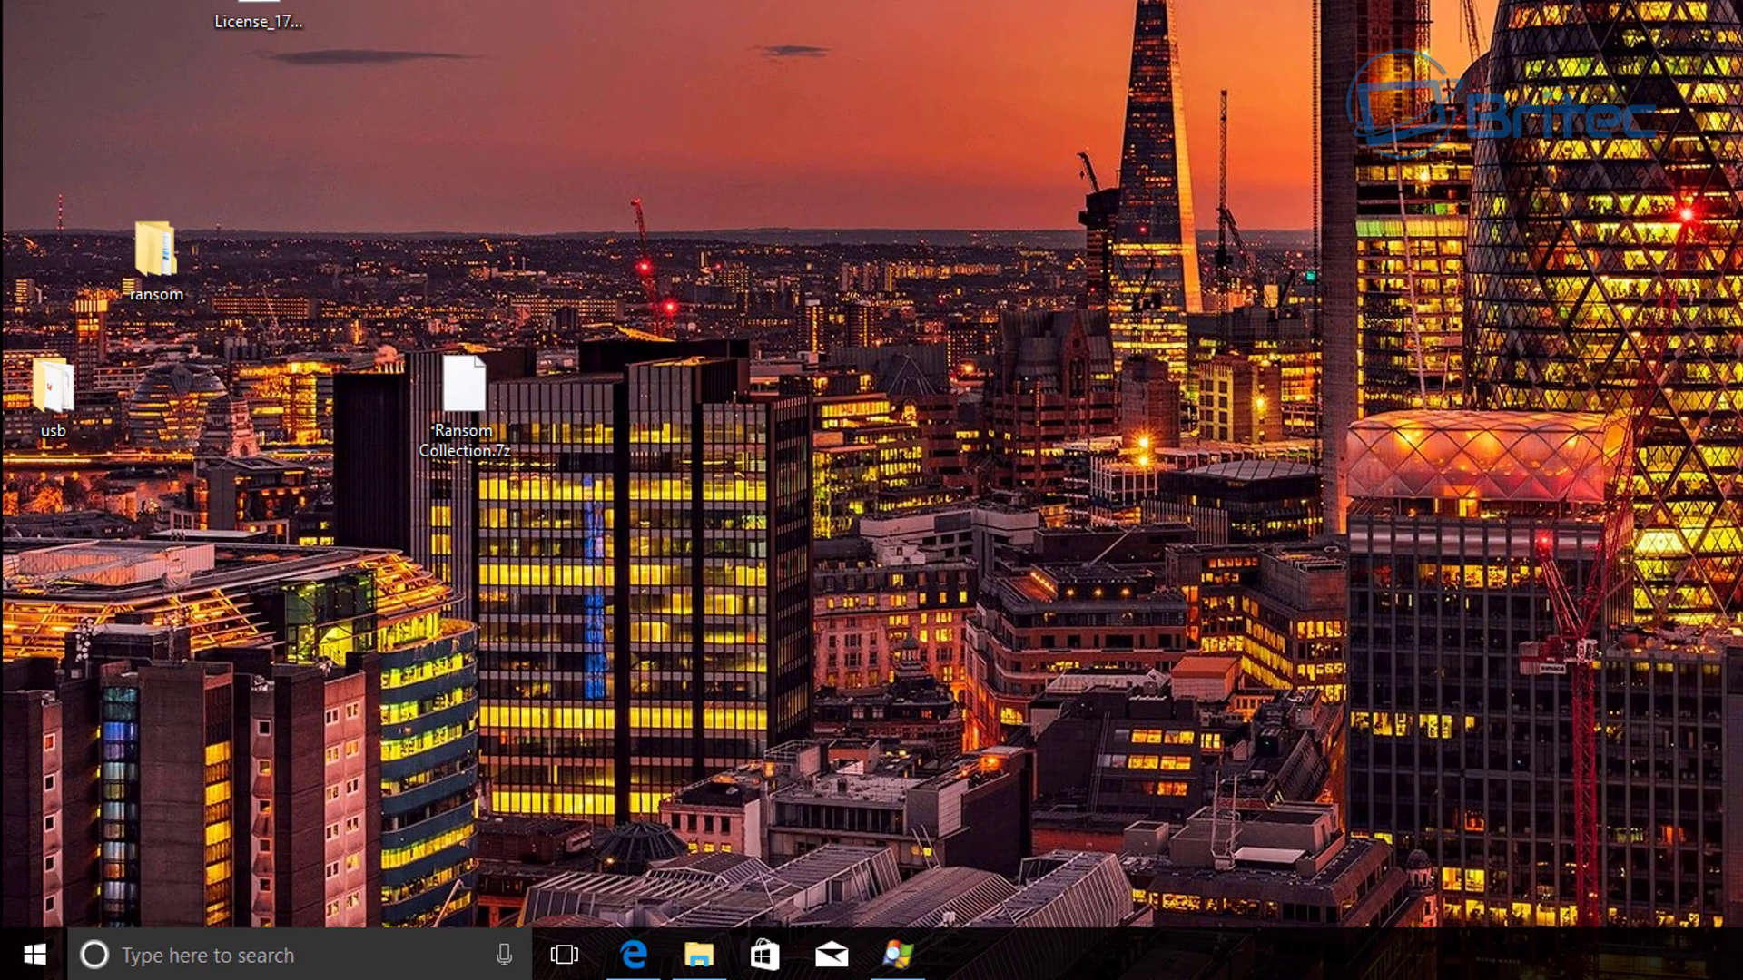
# Enable the Intel(R) 82574L Gigabit Network Connection adapter in Device Manager and close Device Manager.
pyautogui.rightClick(37, 956)
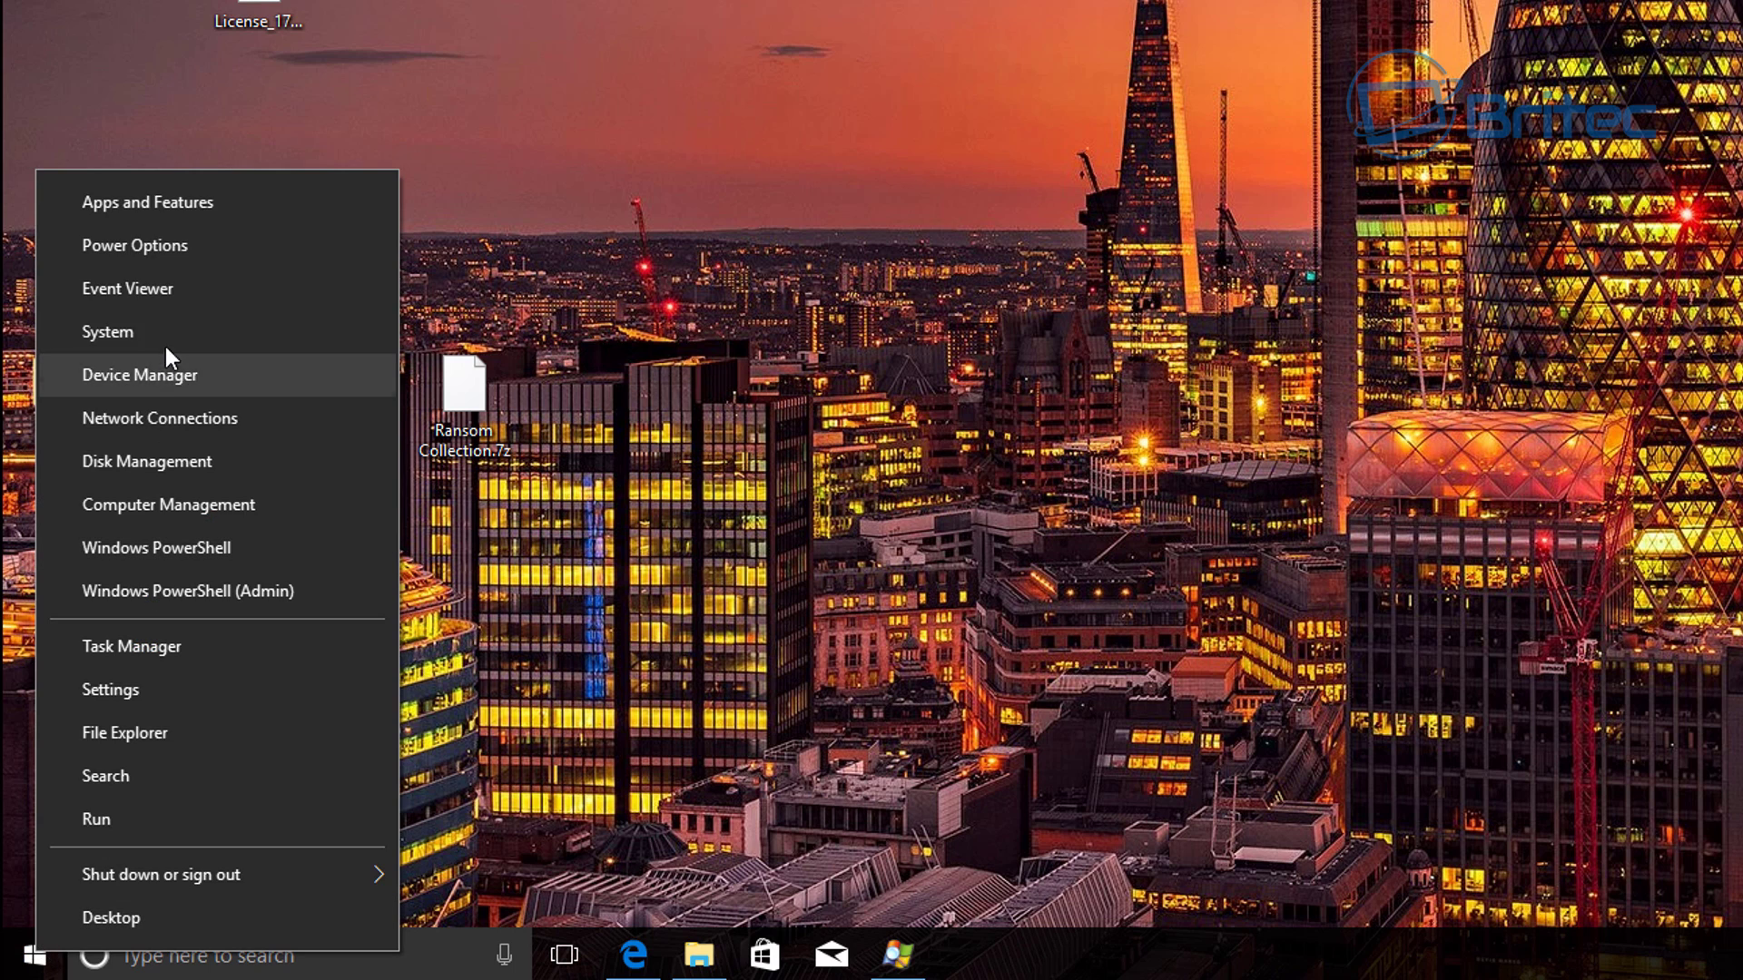
pyautogui.click(150, 381)
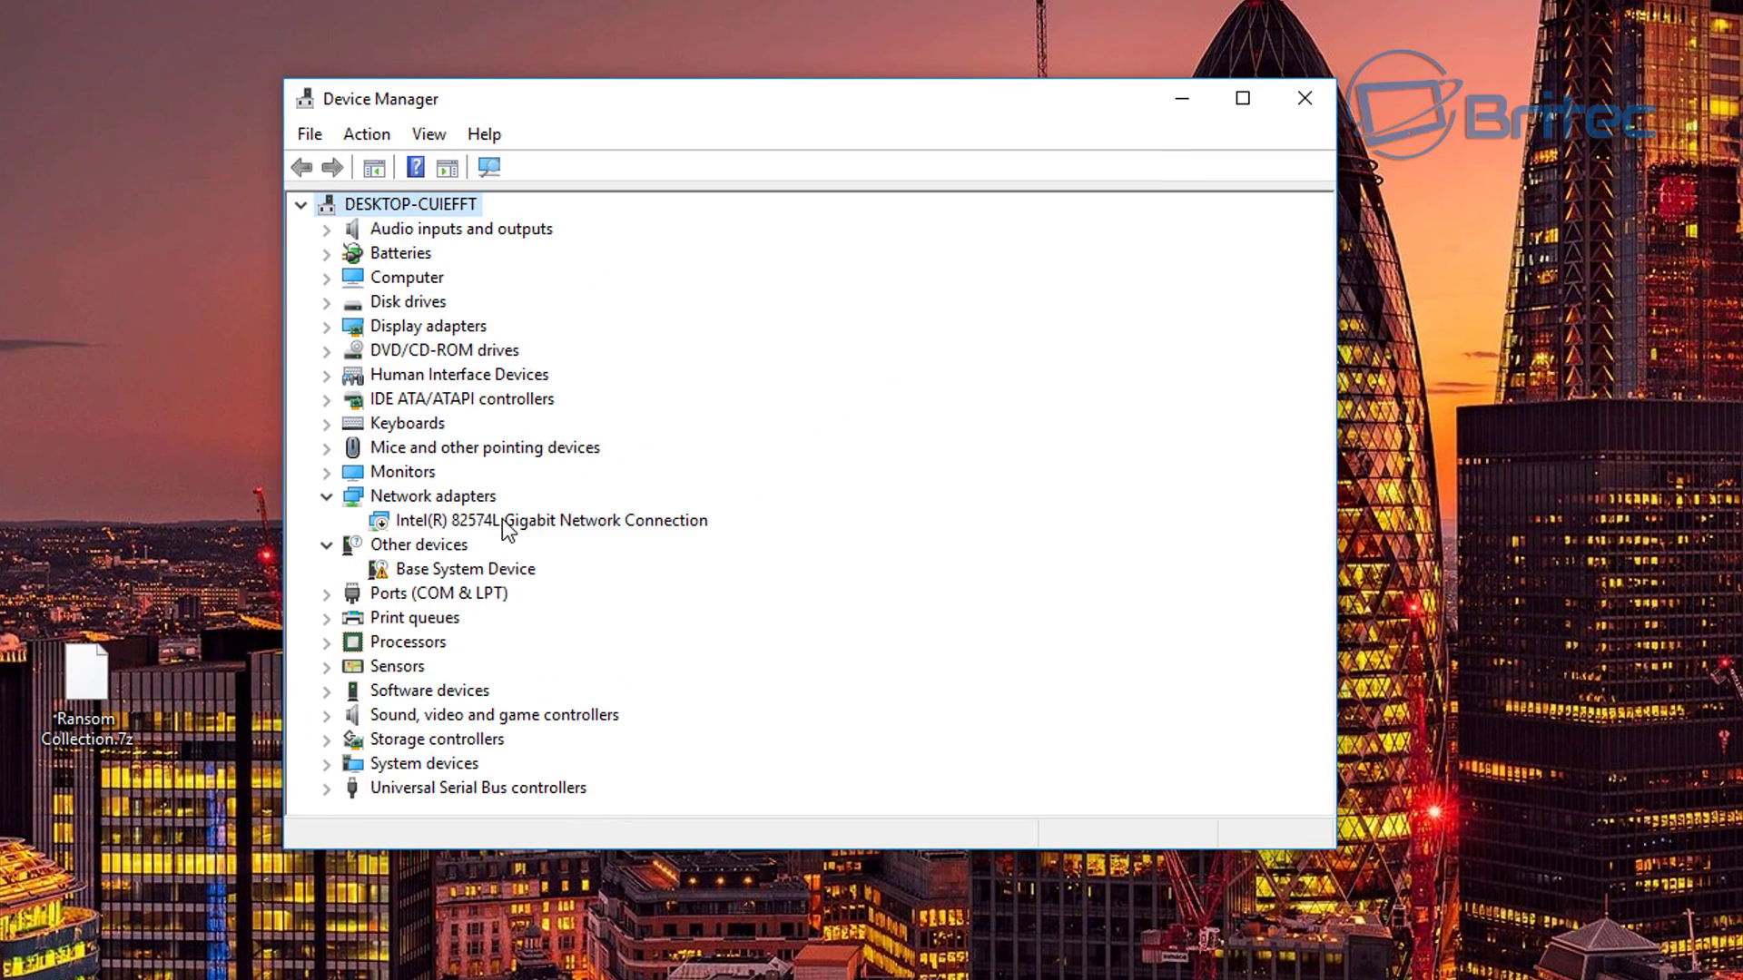
pyautogui.click(503, 522)
pyautogui.rightClick(504, 522)
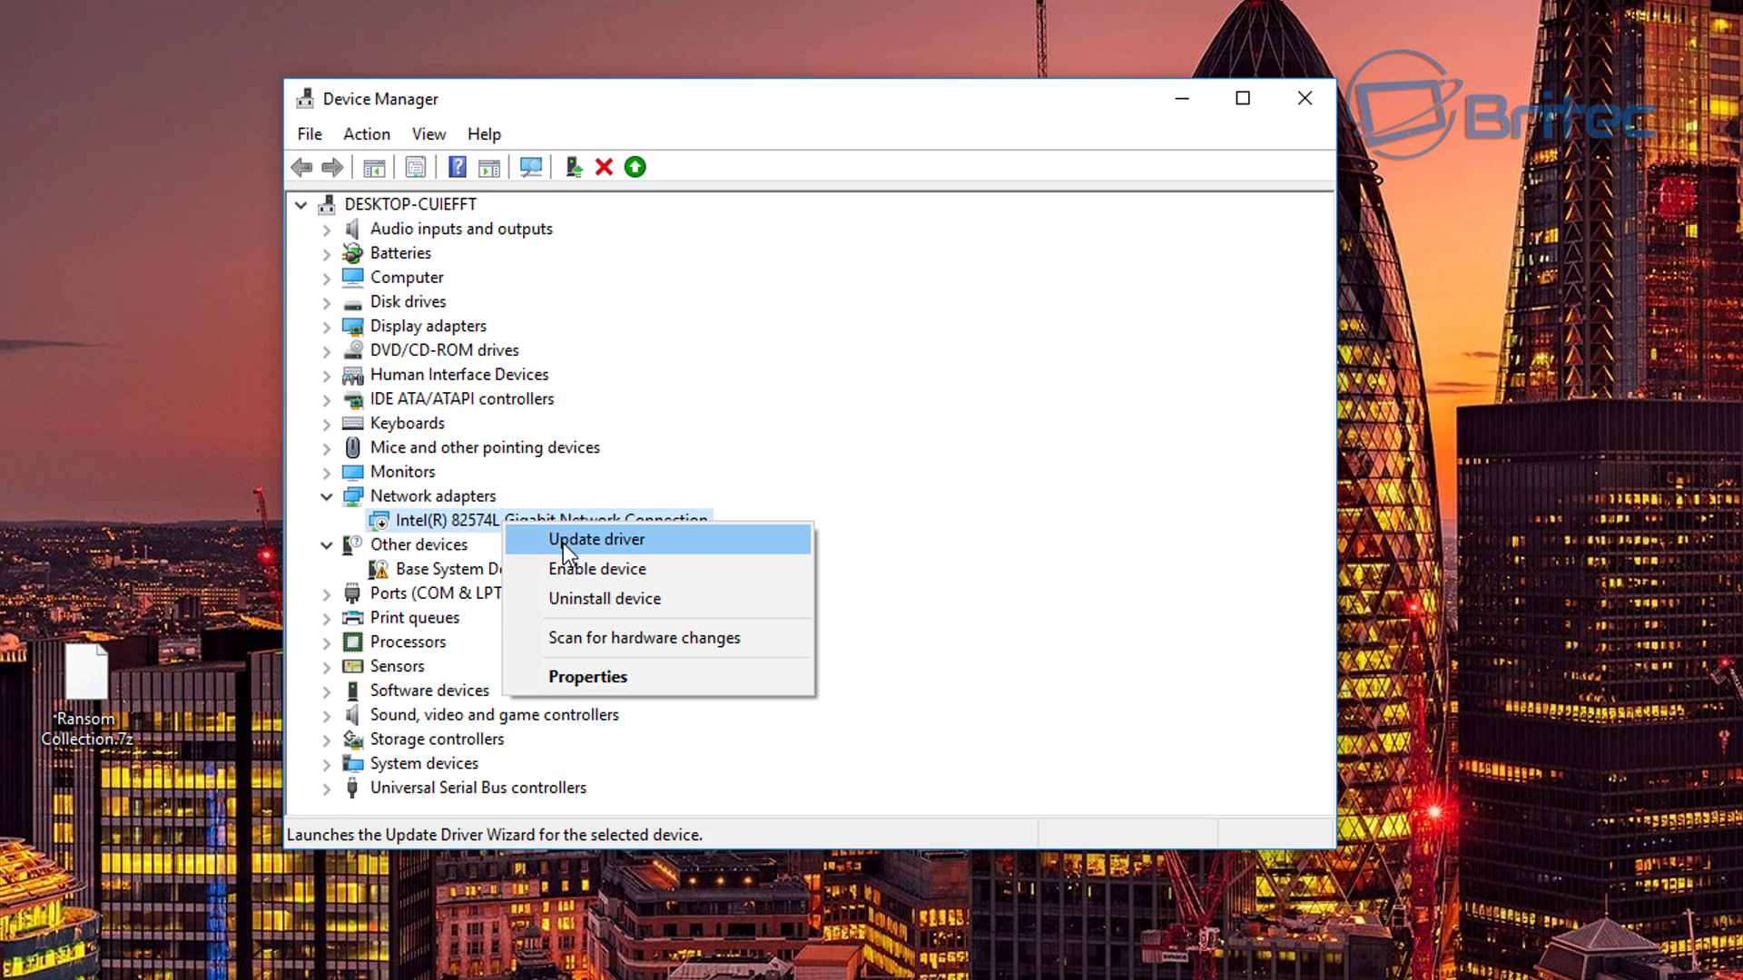
pyautogui.click(567, 566)
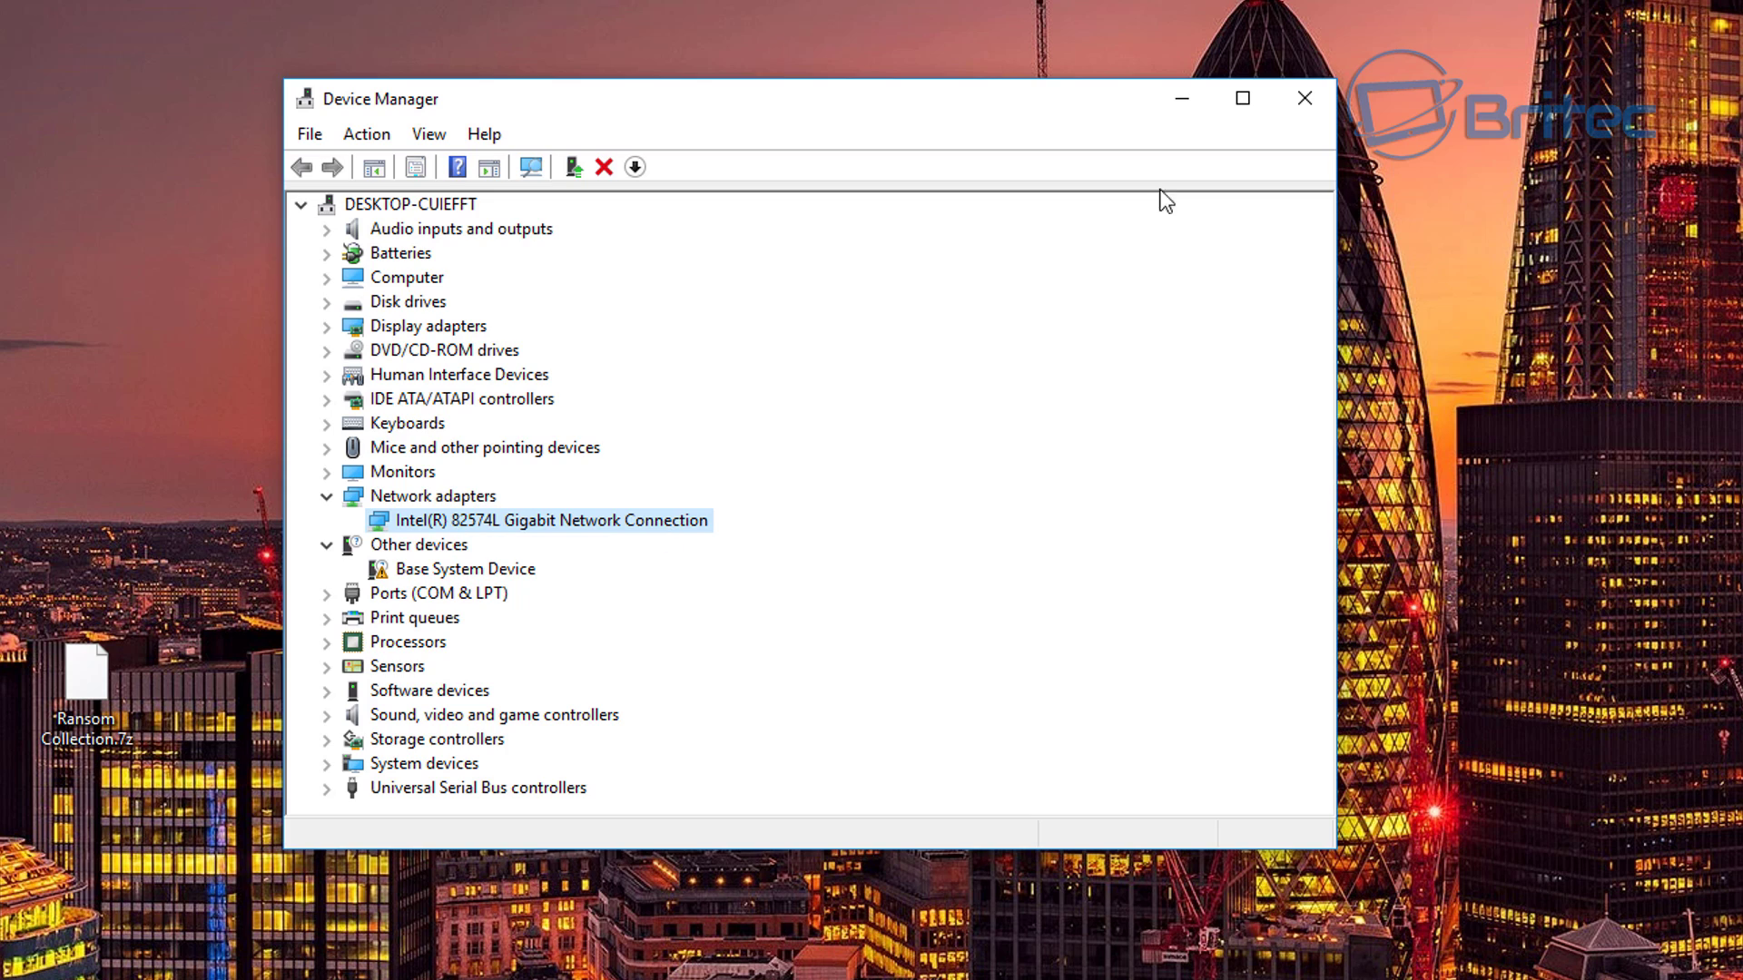
pyautogui.click(1305, 96)
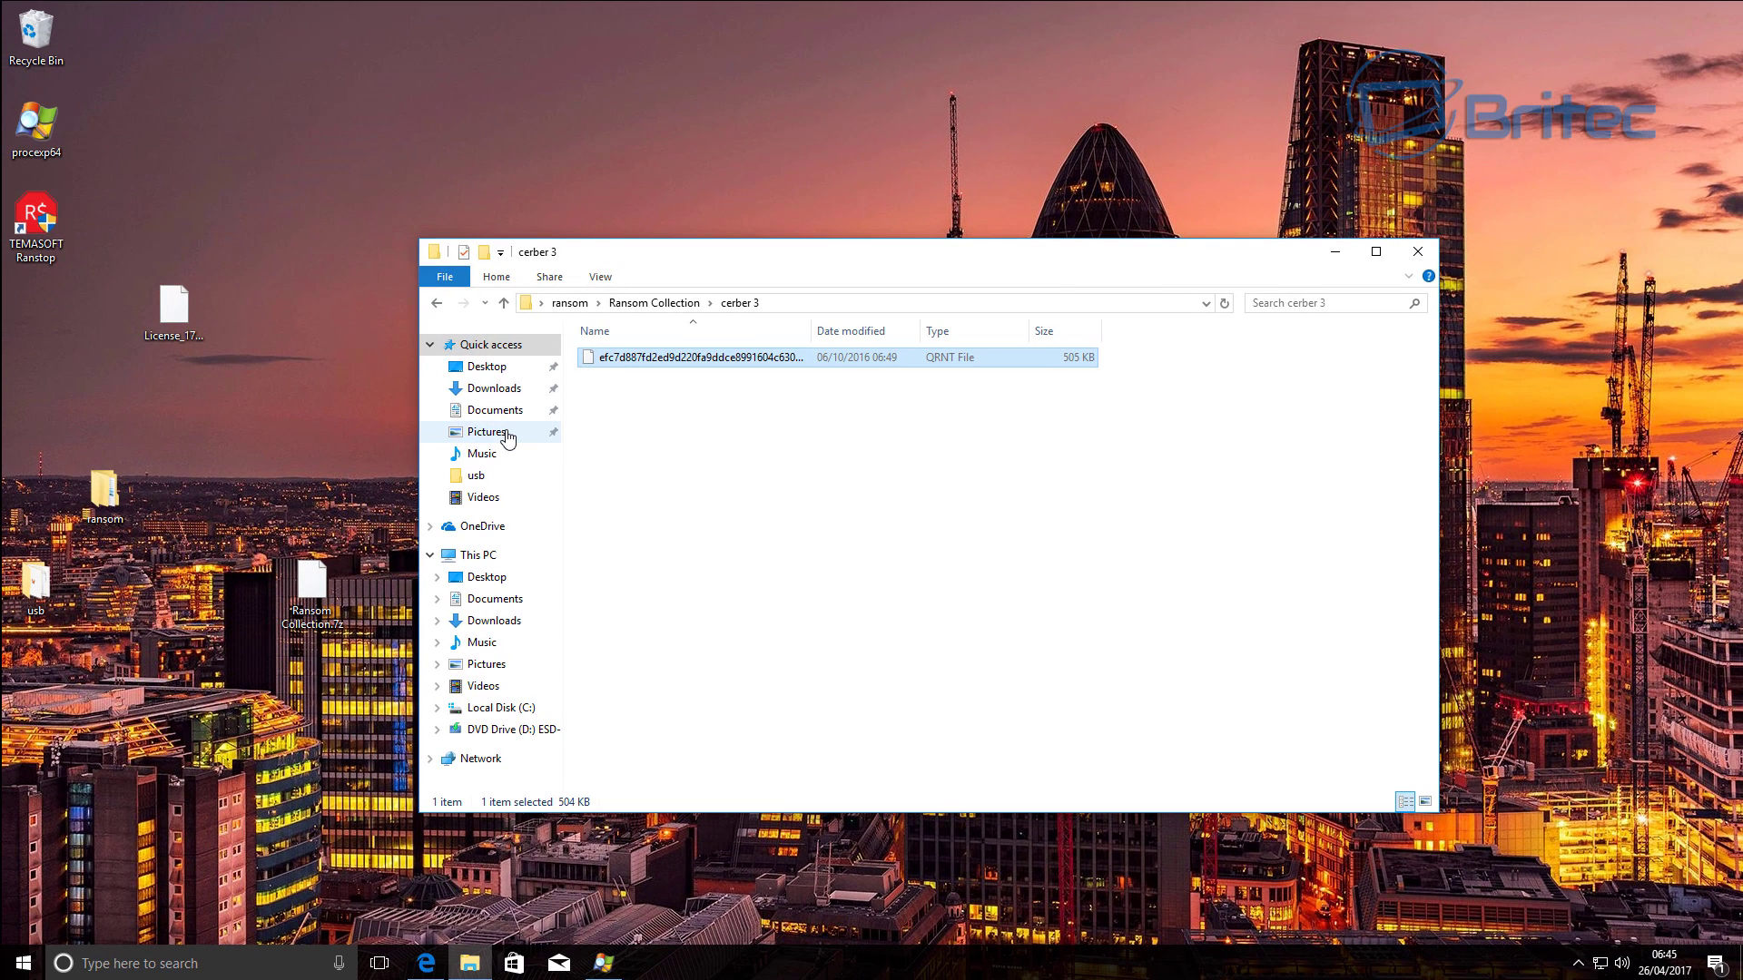
# Open the Wallpaper folder in Pictures to check whether its image files are intact.
pyautogui.click(507, 434)
pyautogui.doubleClick(841, 399)
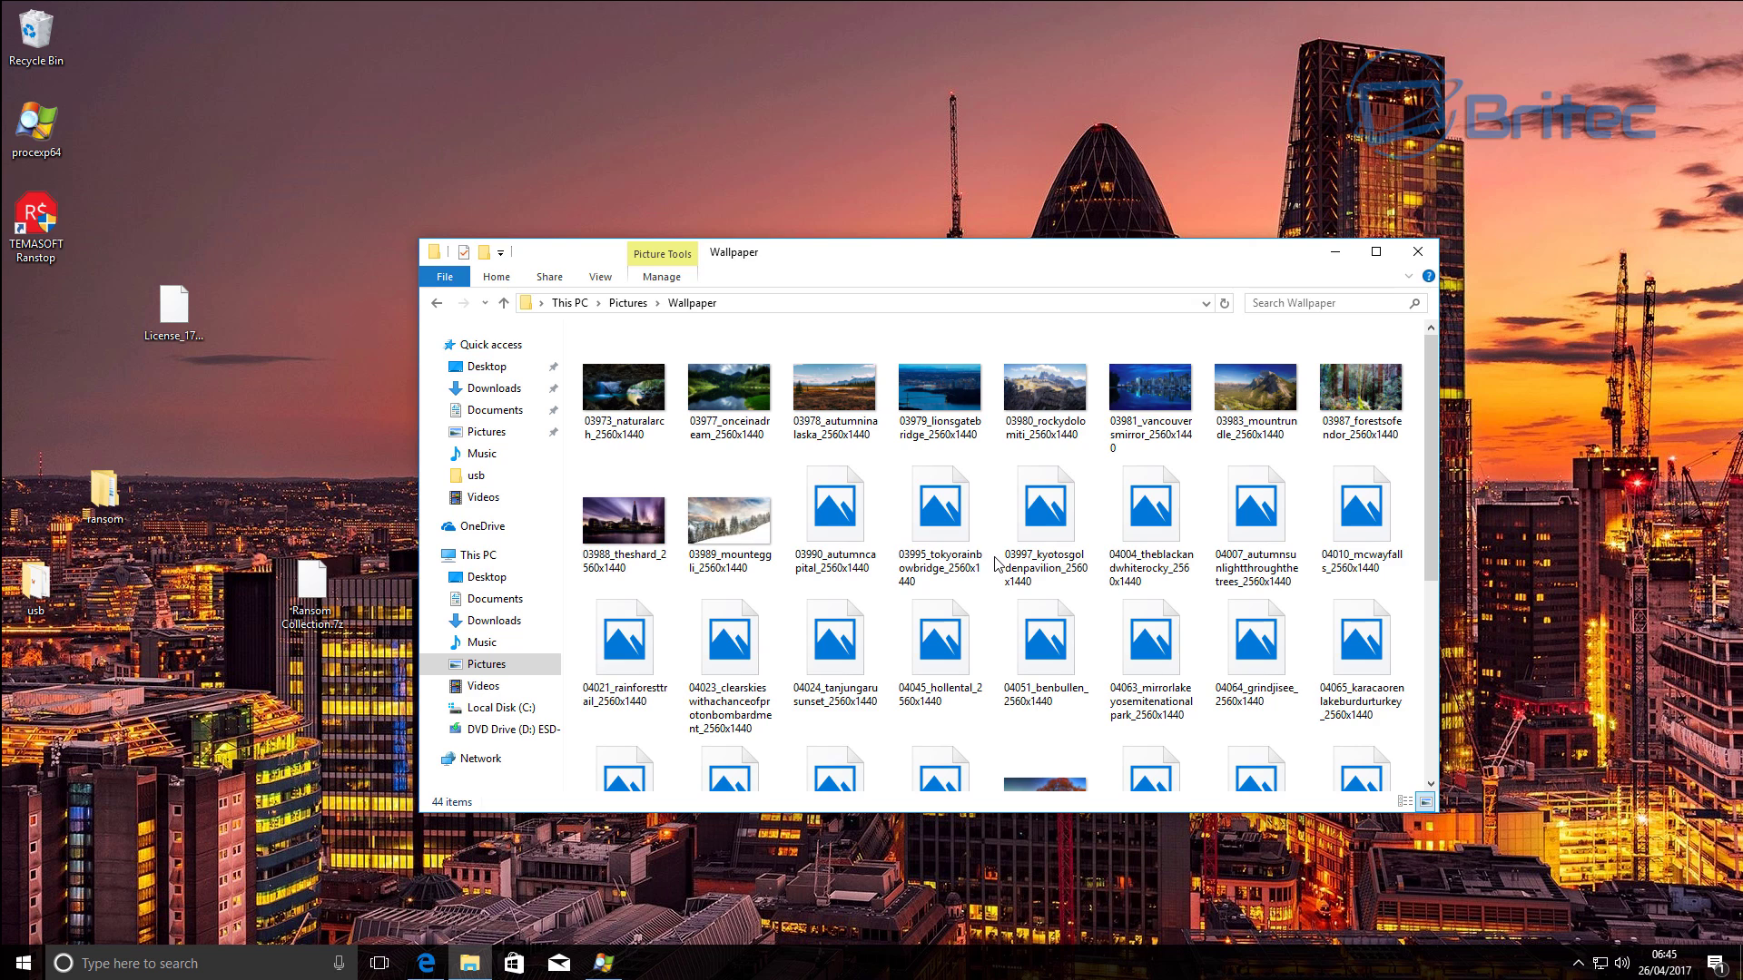
# Return to the cerber 3 folder, widen the Name column to read the quarantined sample's full file name, and close the window.
pyautogui.click(436, 305)
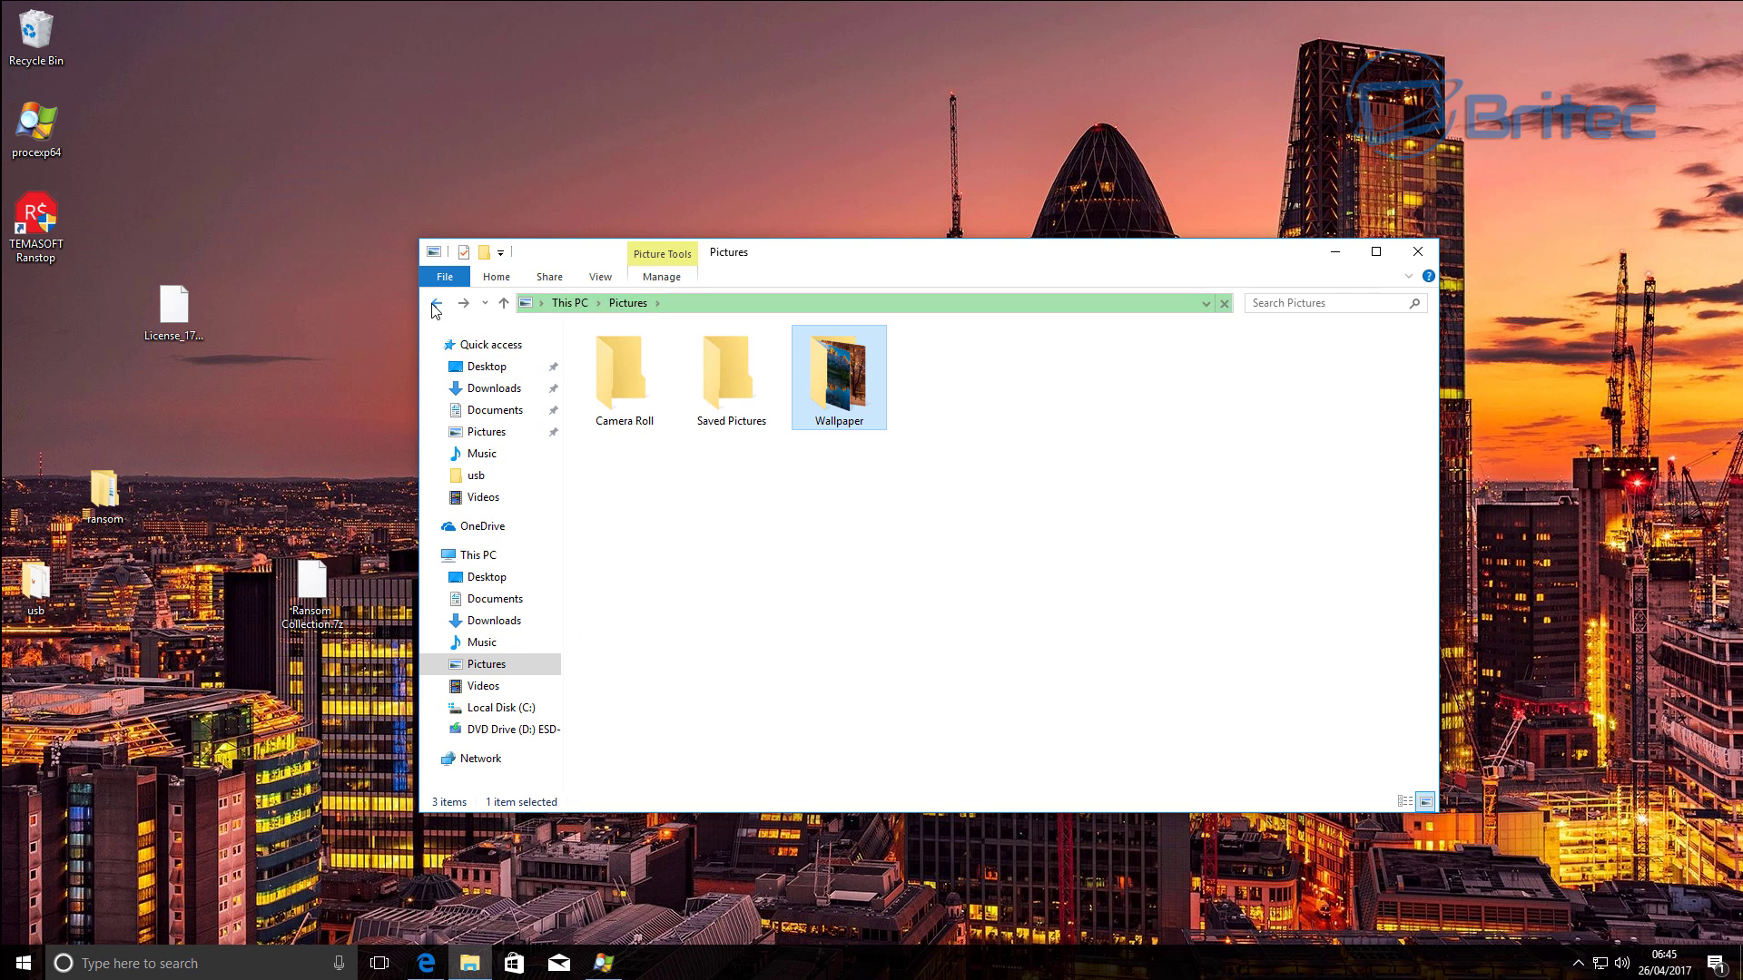
pyautogui.click(436, 305)
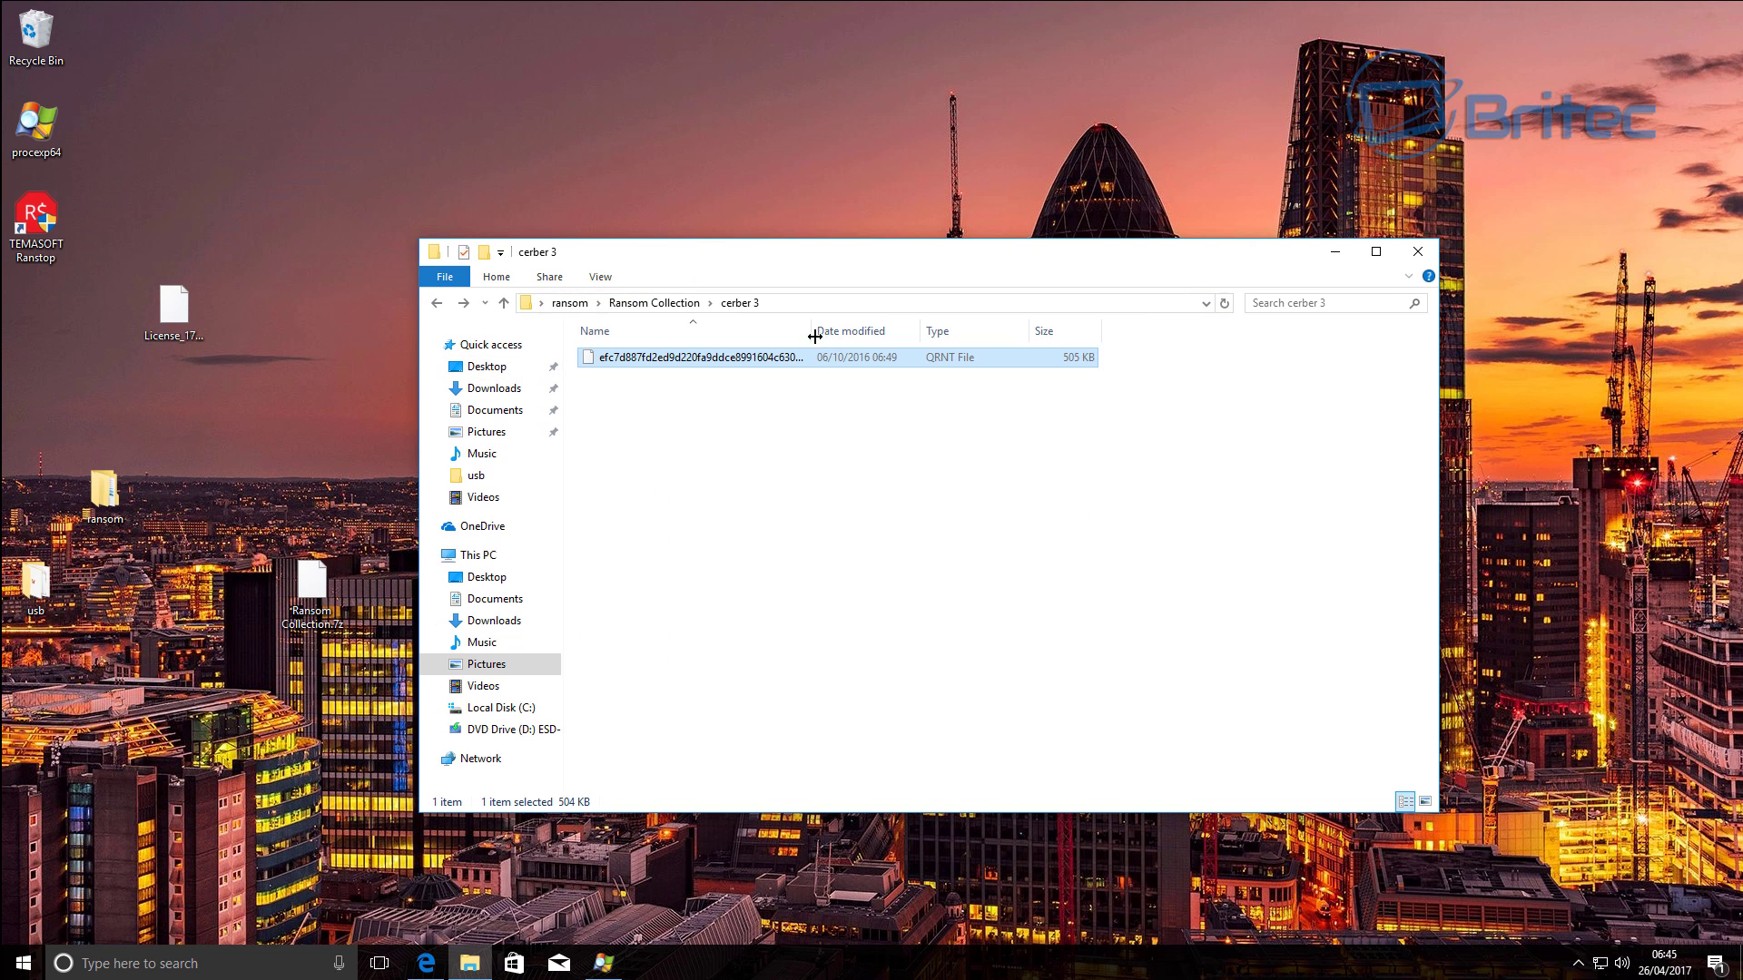
pyautogui.moveTo(814, 336); pyautogui.dragTo(1084, 338)
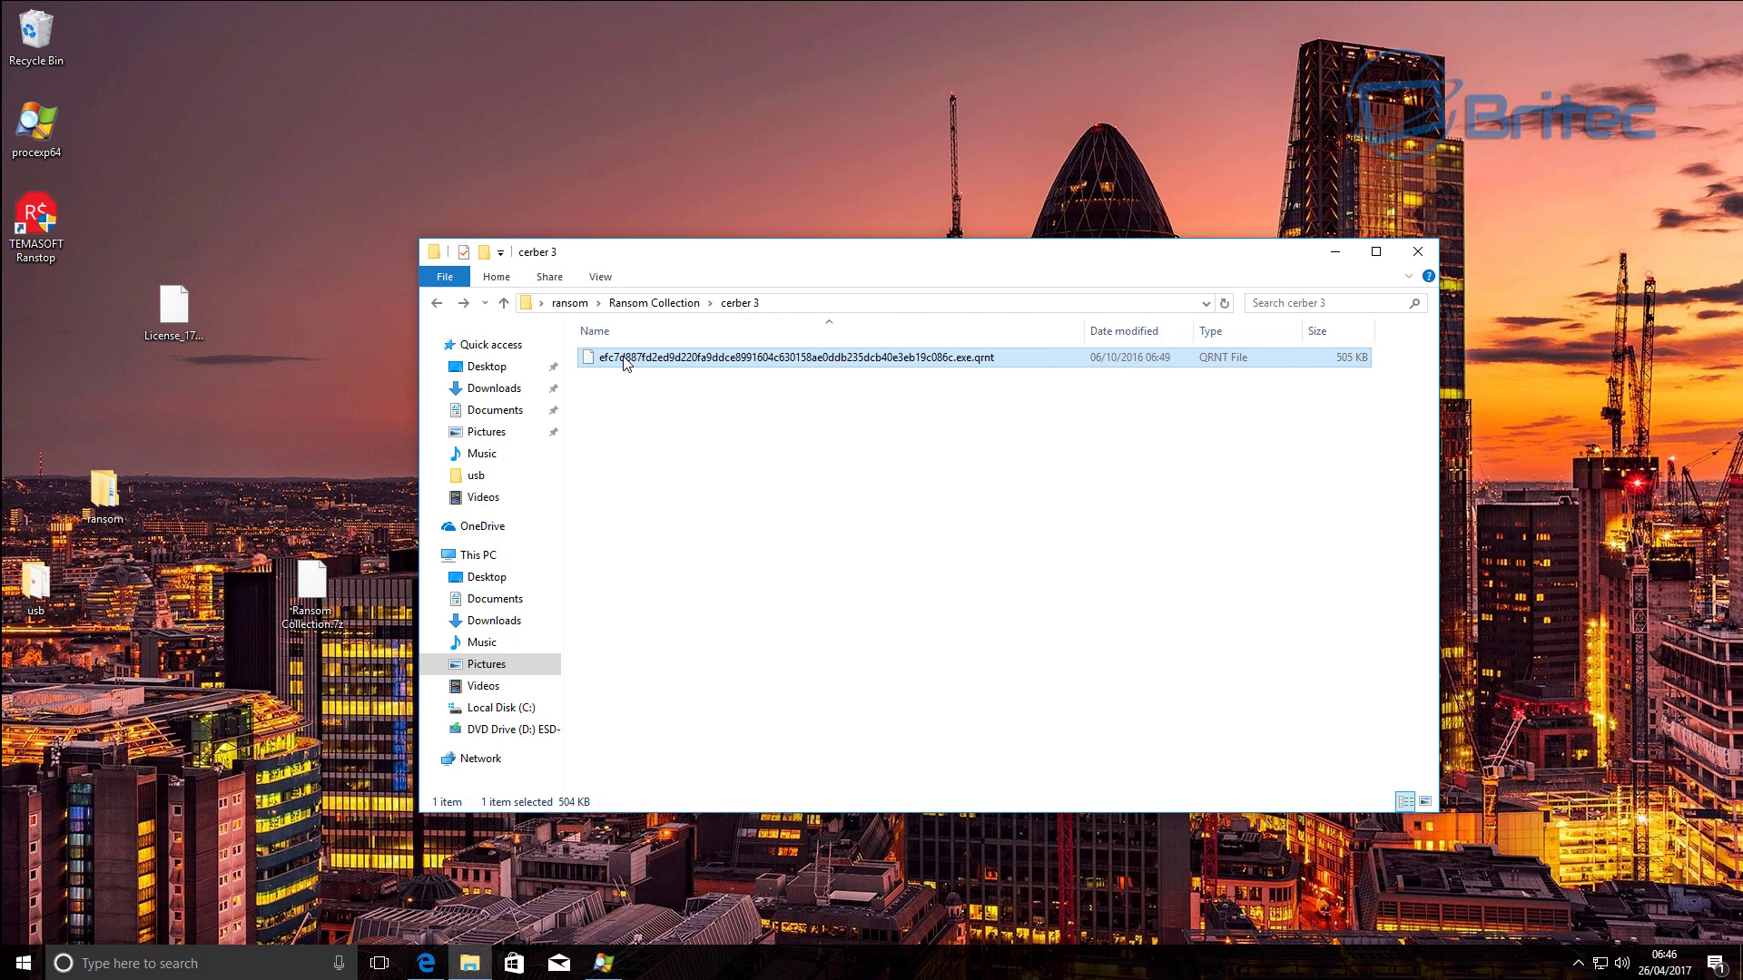
pyautogui.click(1416, 255)
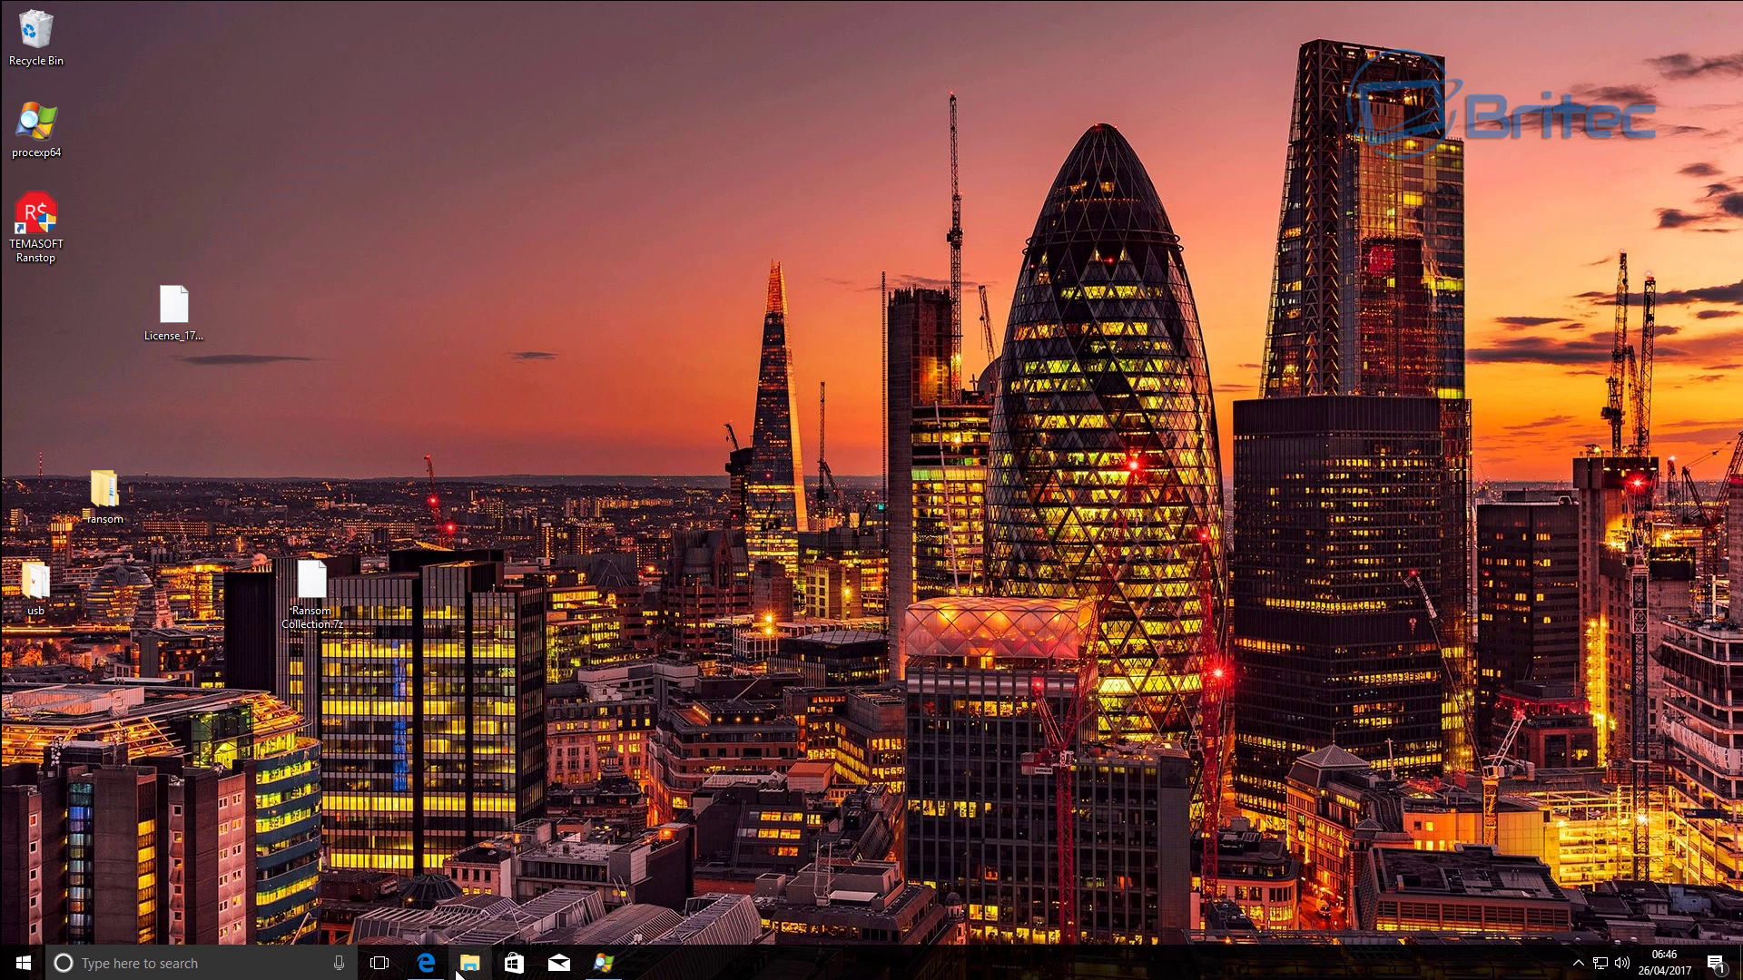
# Run the Balstyrigst sample from the CBT Locker folder in Ransom Collection and minimize the folder window.
pyautogui.doubleClick(104, 495)
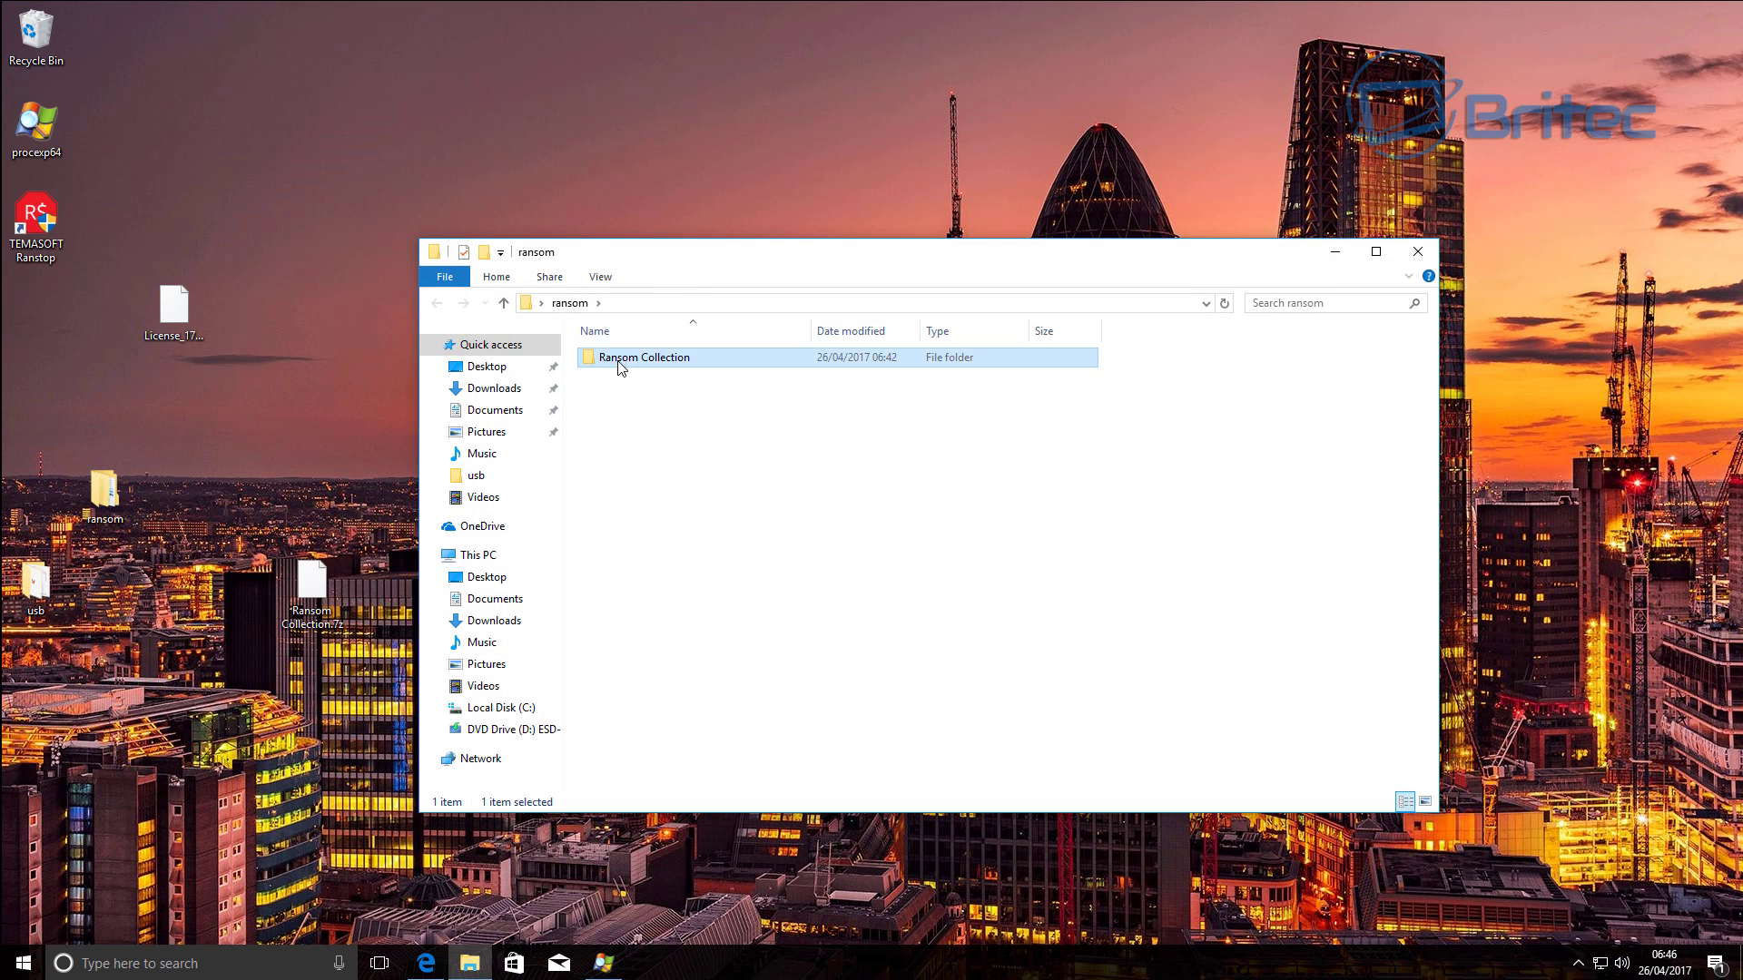
pyautogui.doubleClick(624, 362)
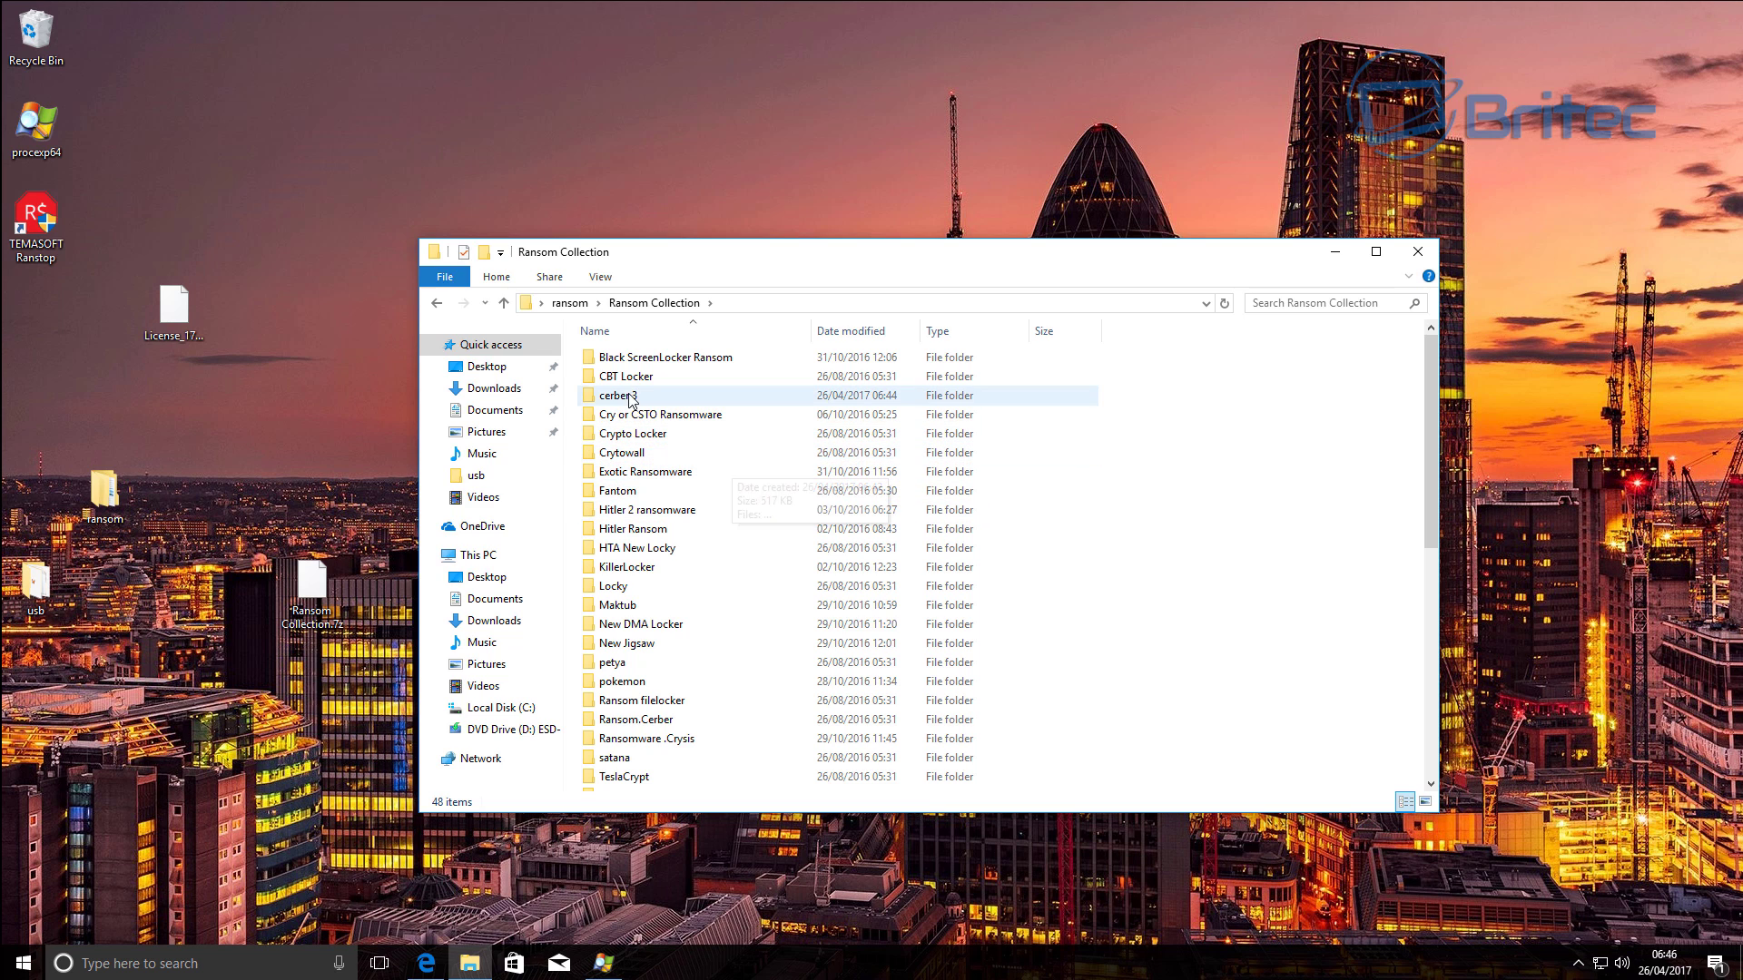
pyautogui.doubleClick(625, 377)
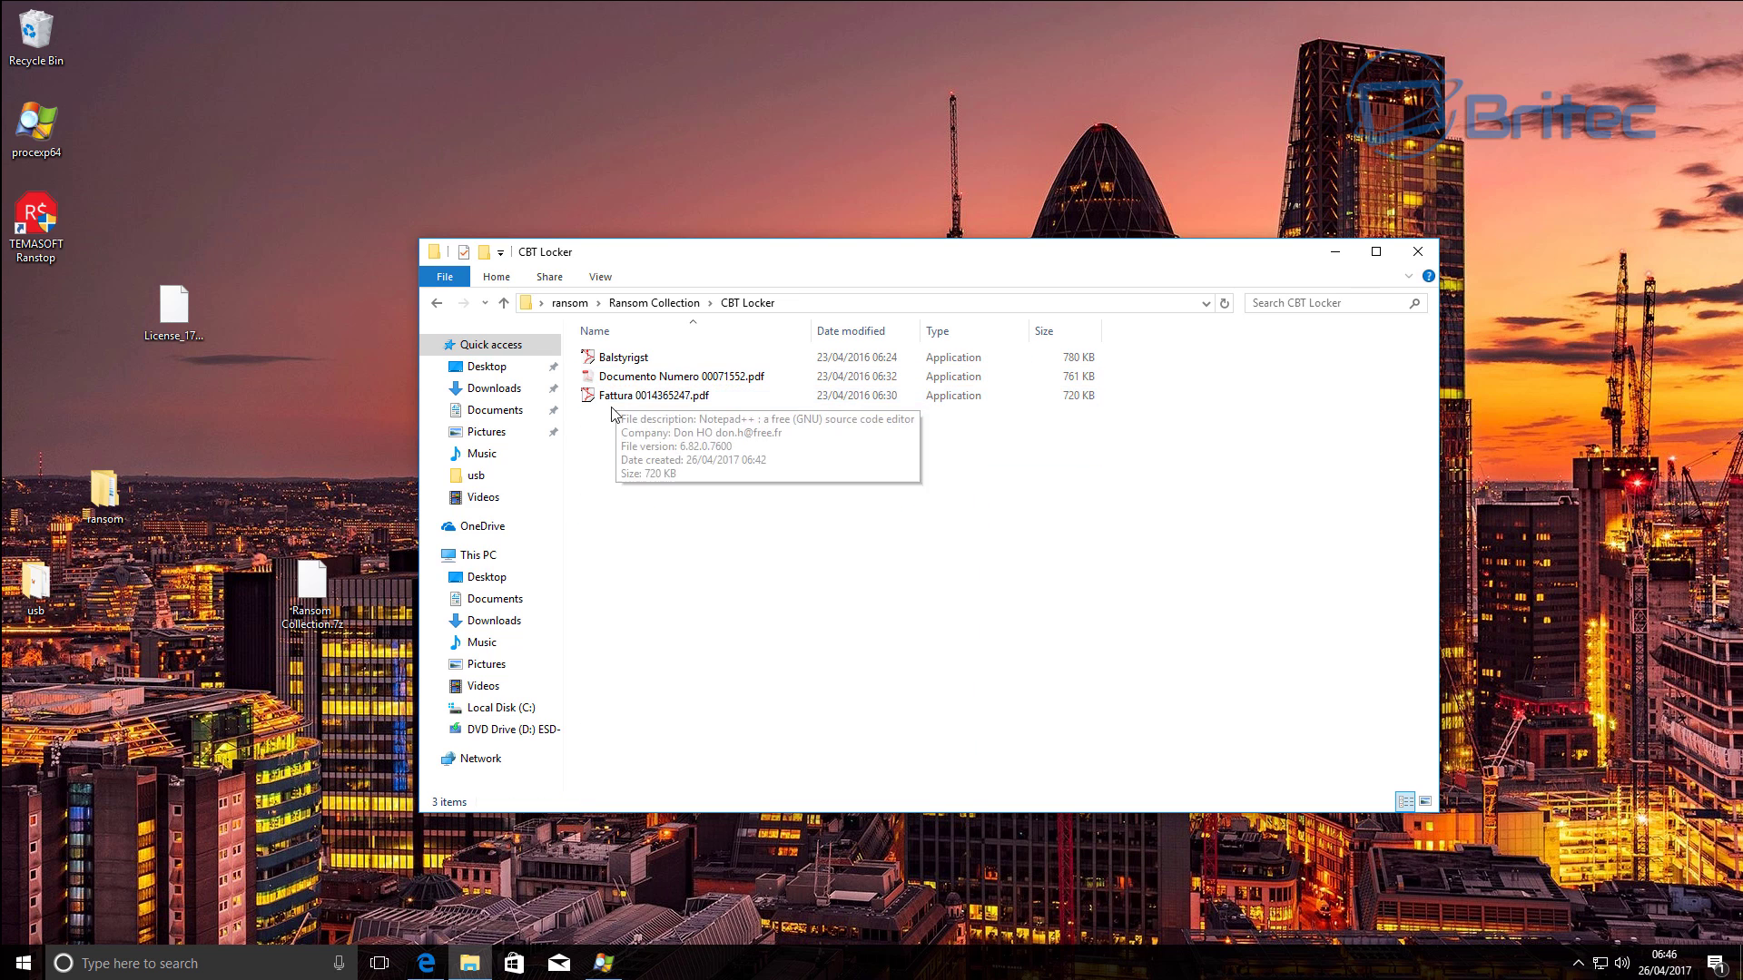
pyautogui.doubleClick(630, 359)
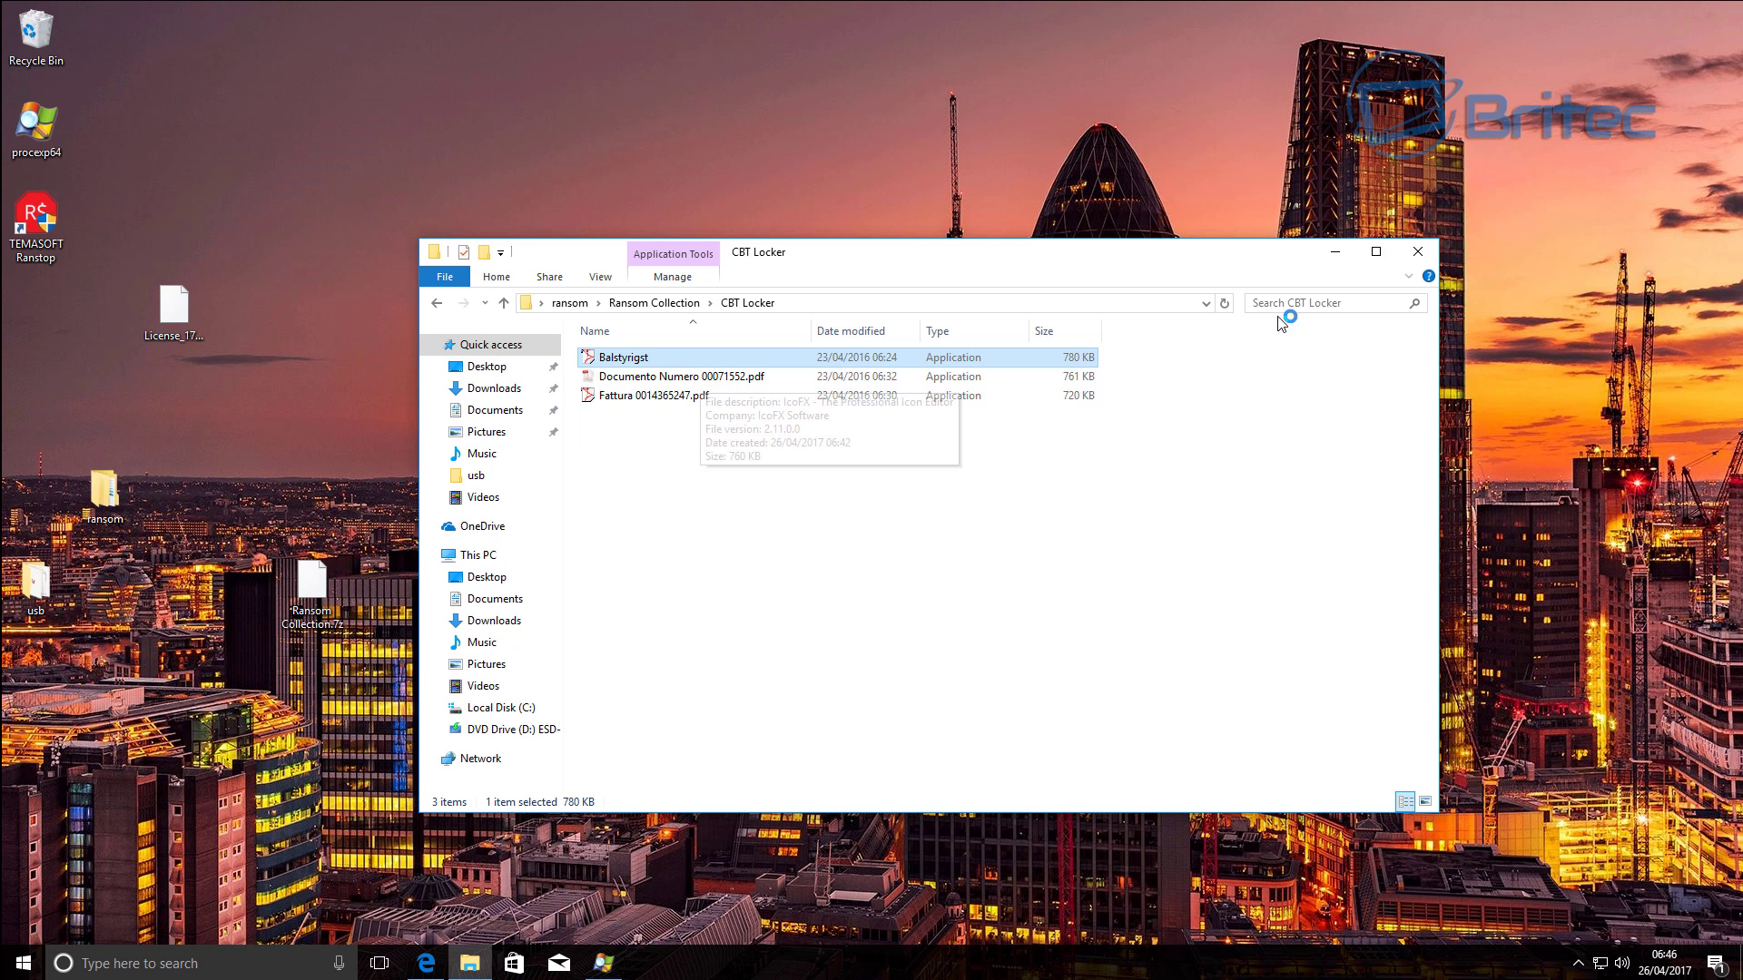
pyautogui.click(1342, 254)
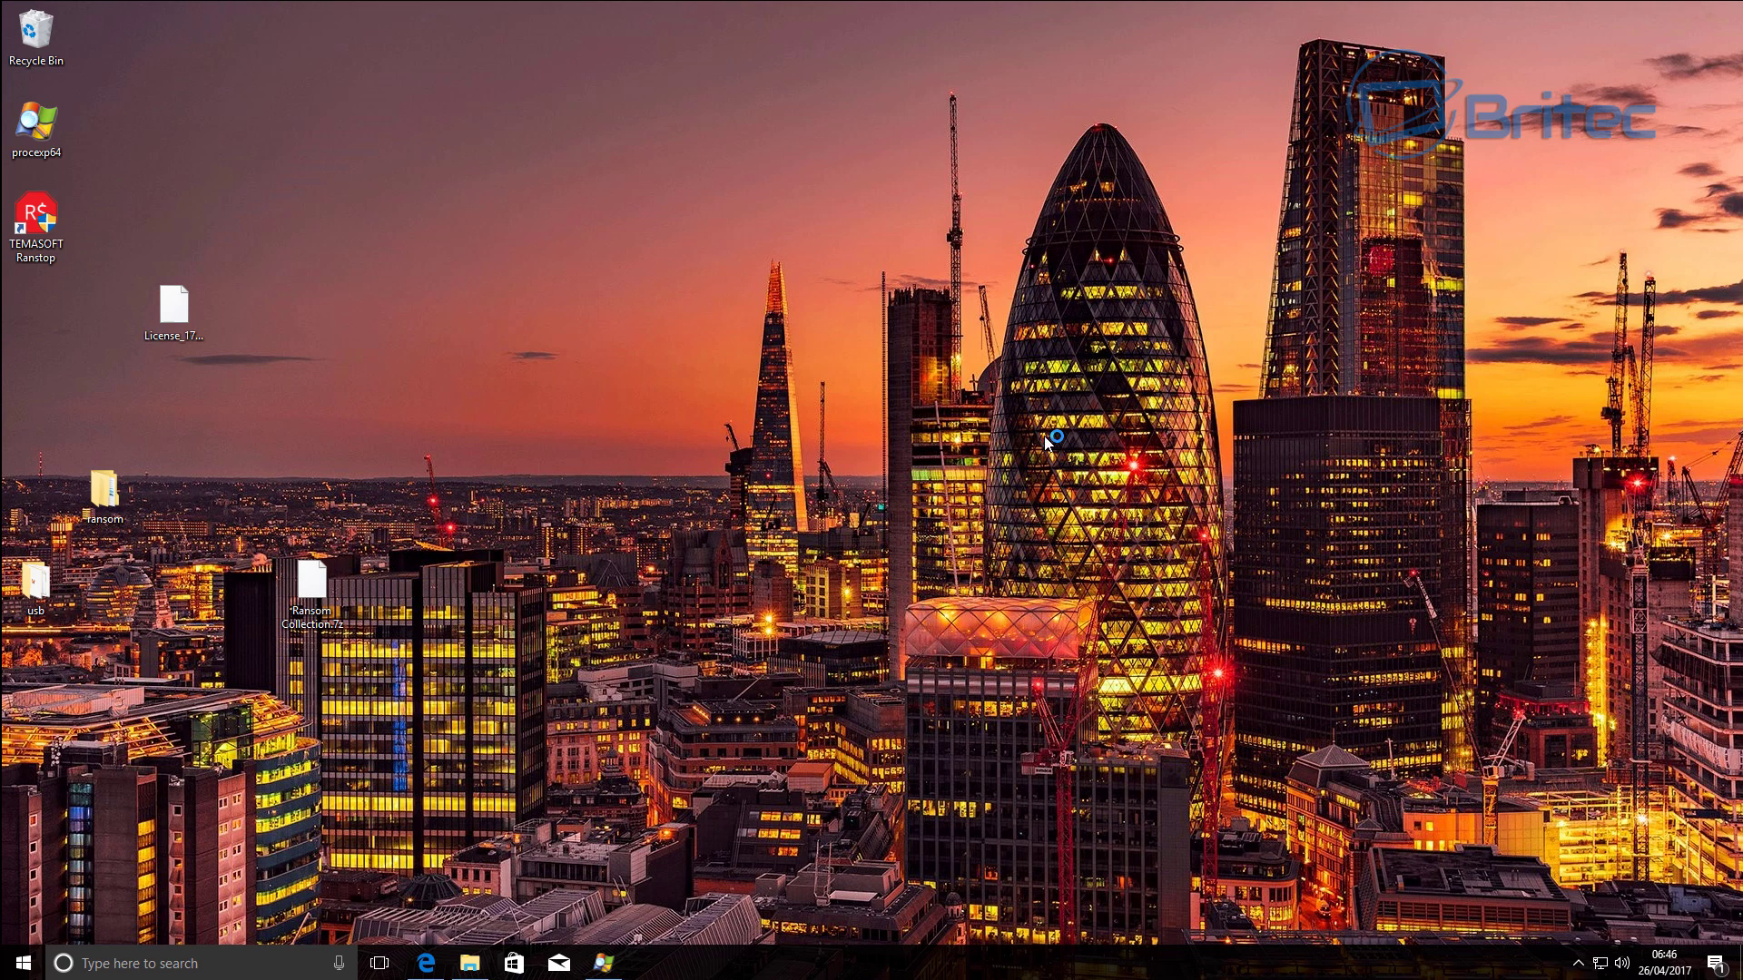
# Restore Process Explorer and examine the Balstyrigst.exe and znftcji.exe processes and their file paths while the sample runs.
pyautogui.click(608, 962)
pyautogui.scroll(-3, 561, 717)
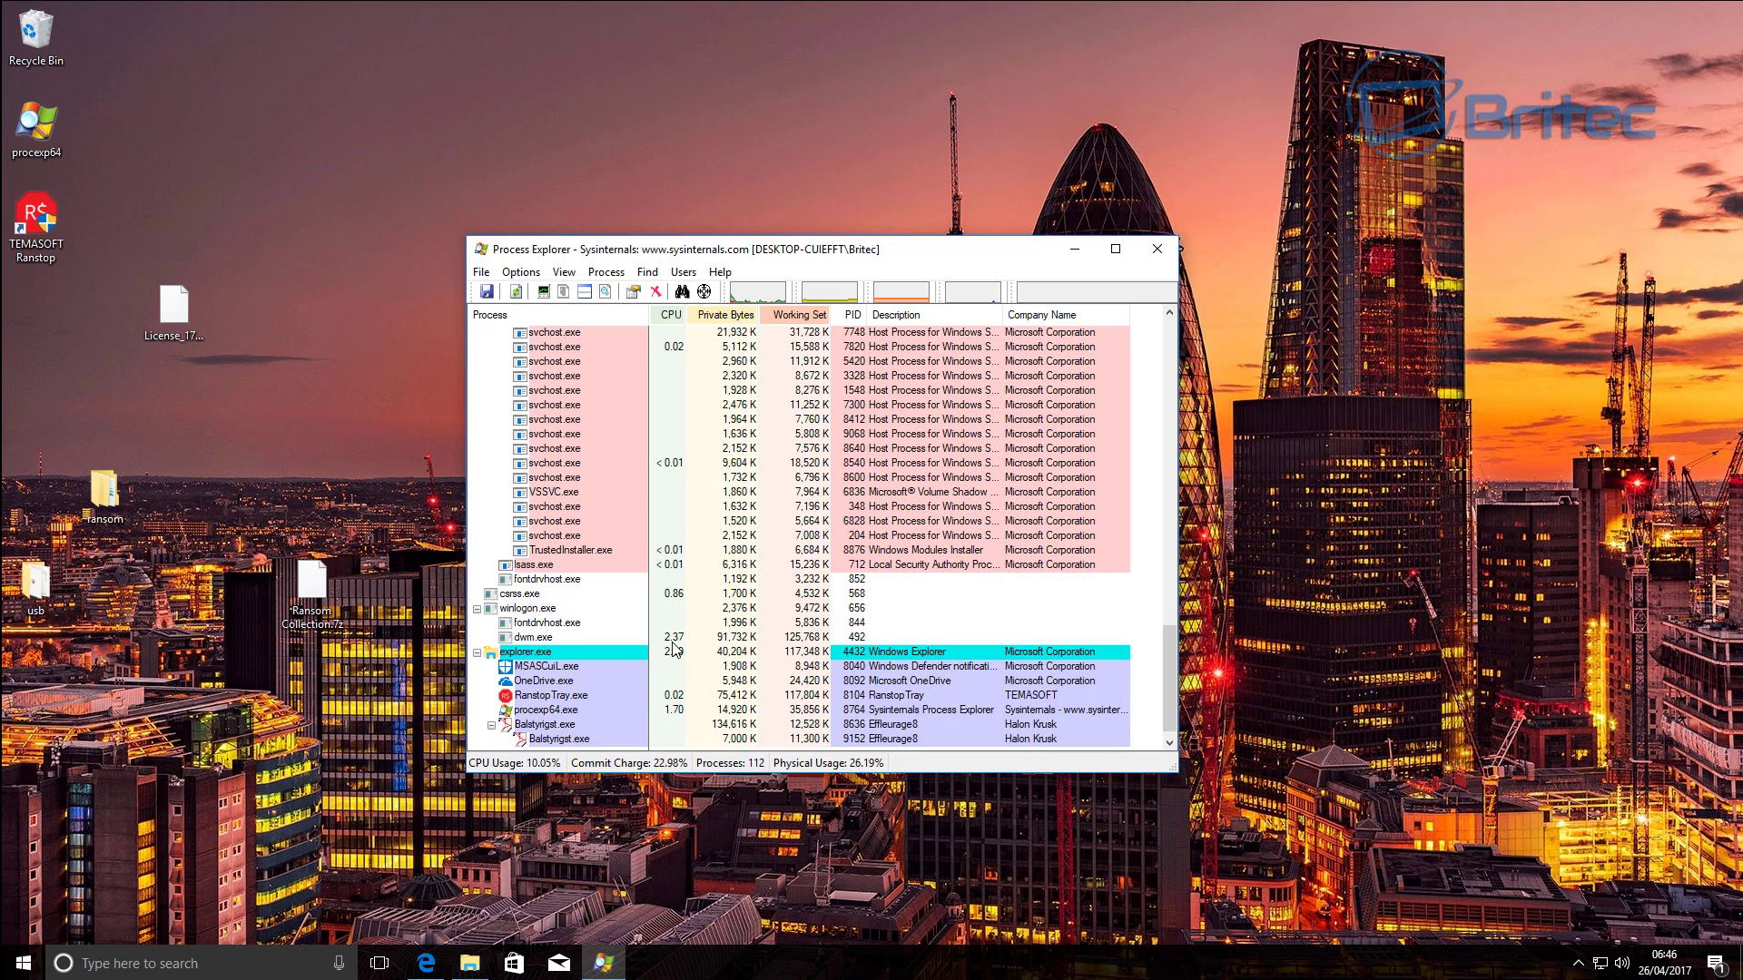
pyautogui.moveTo(579, 734)
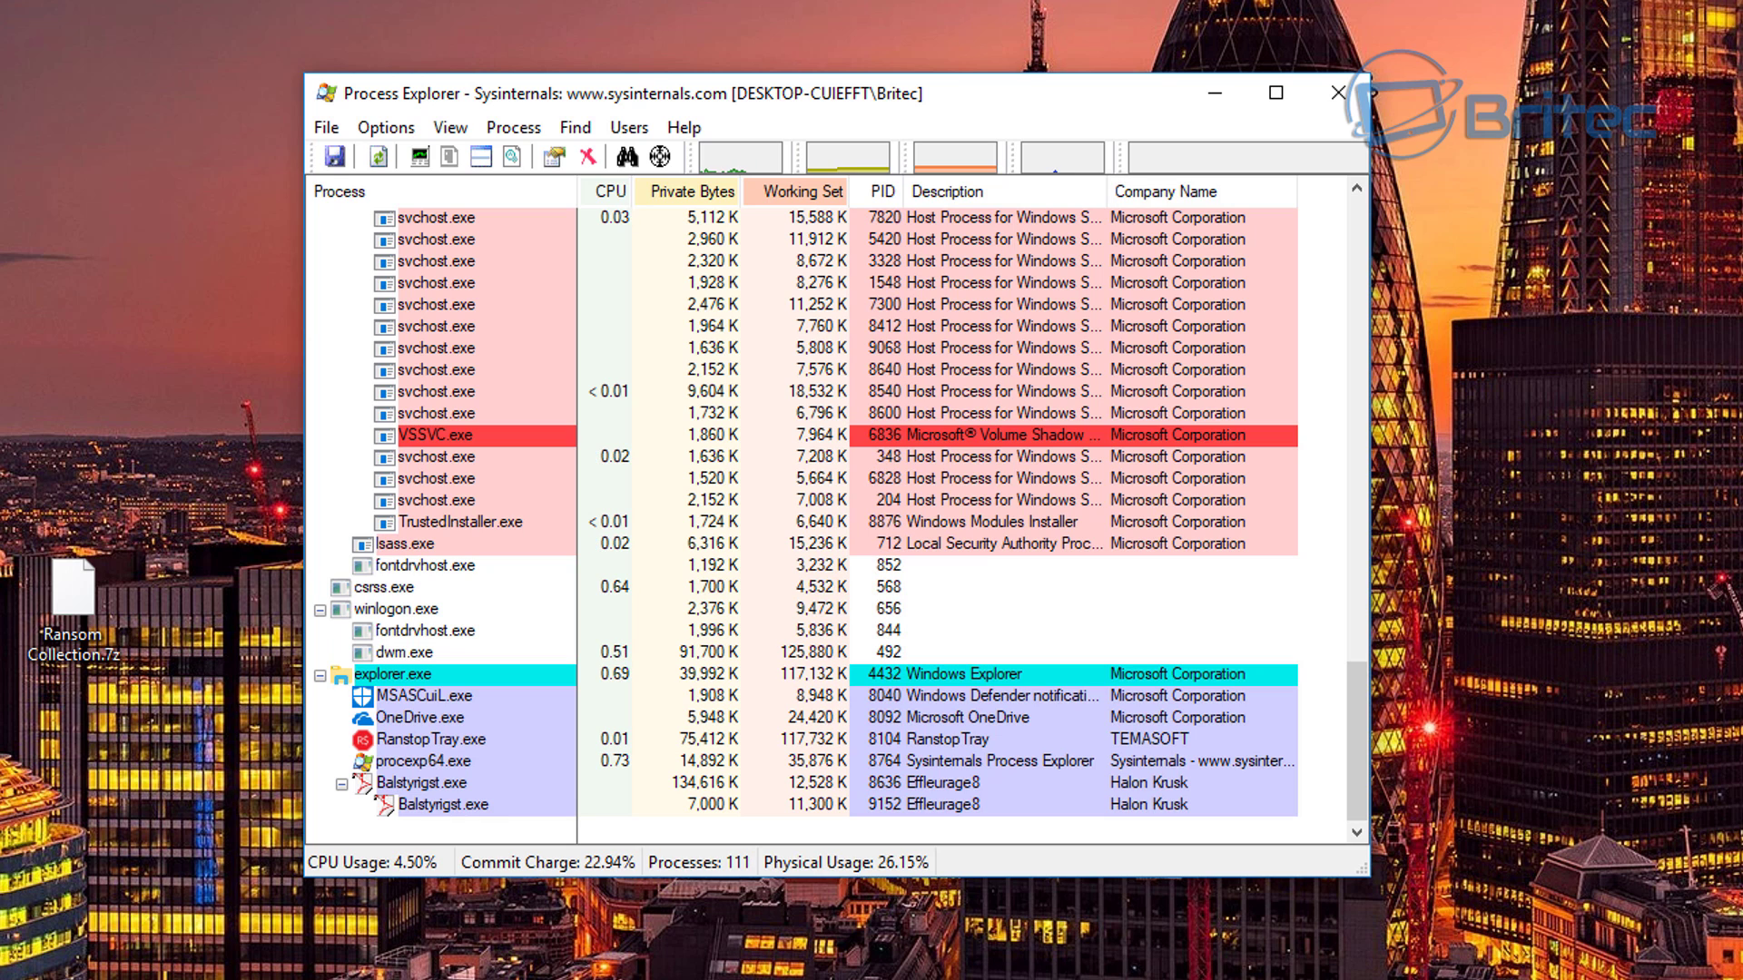
pyautogui.scroll(9, 739, 668)
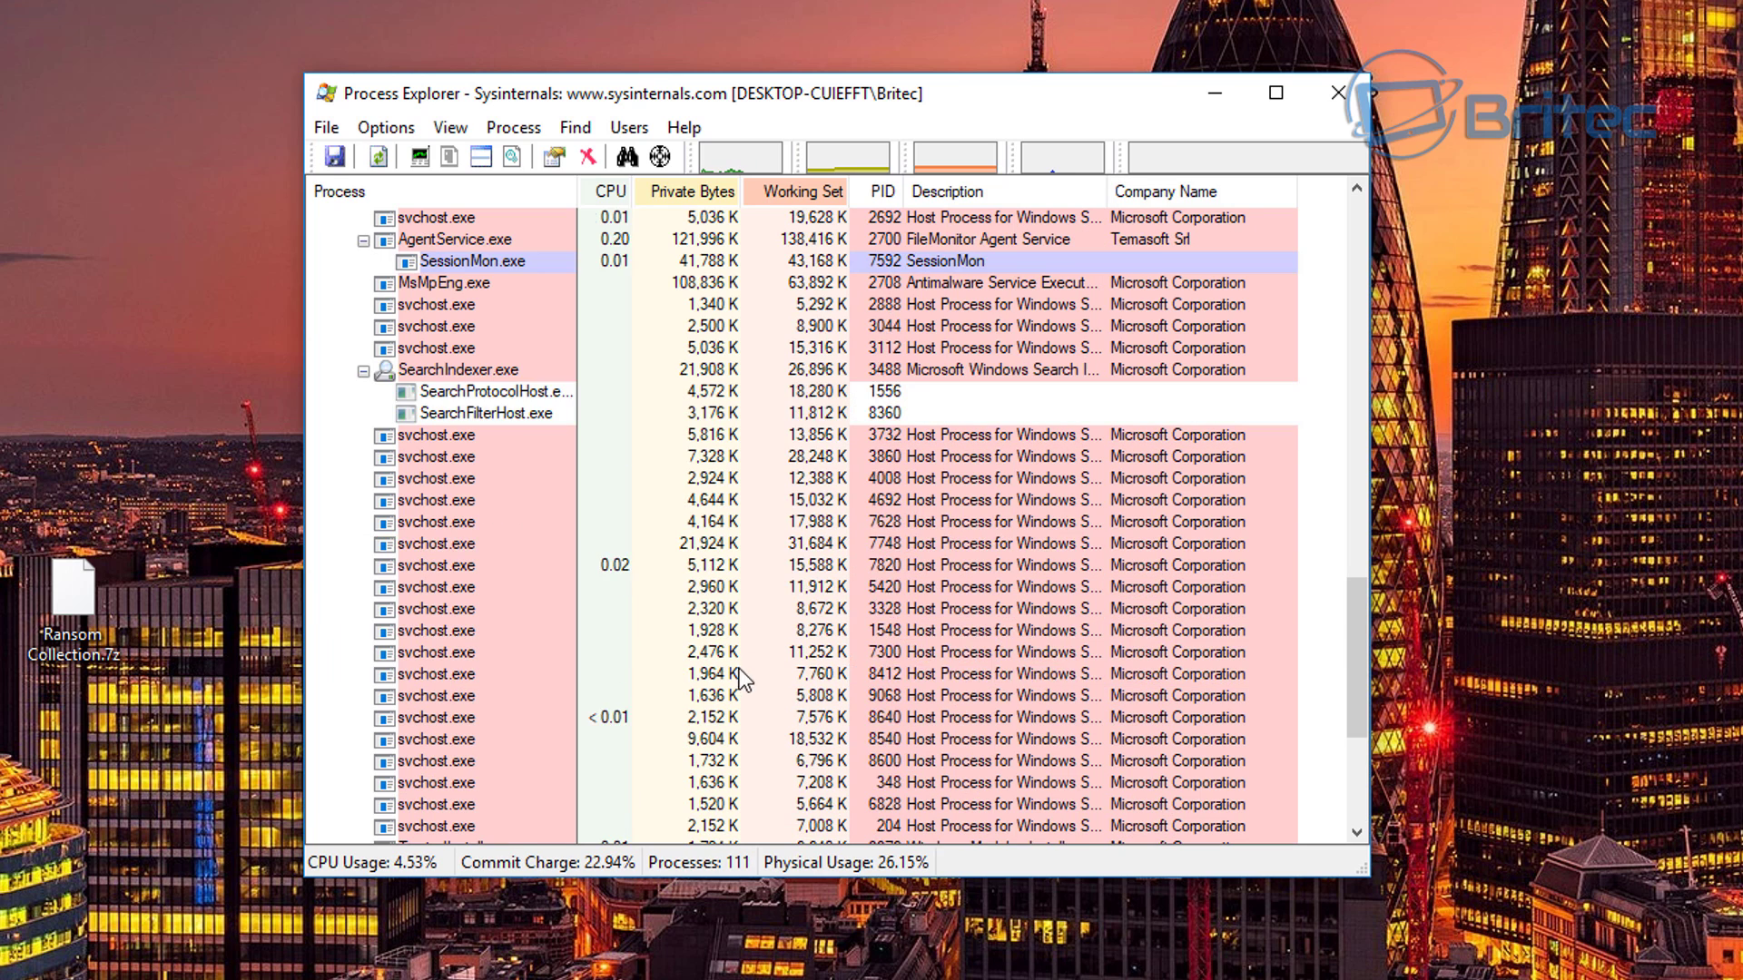
pyautogui.scroll(15, 647, 726)
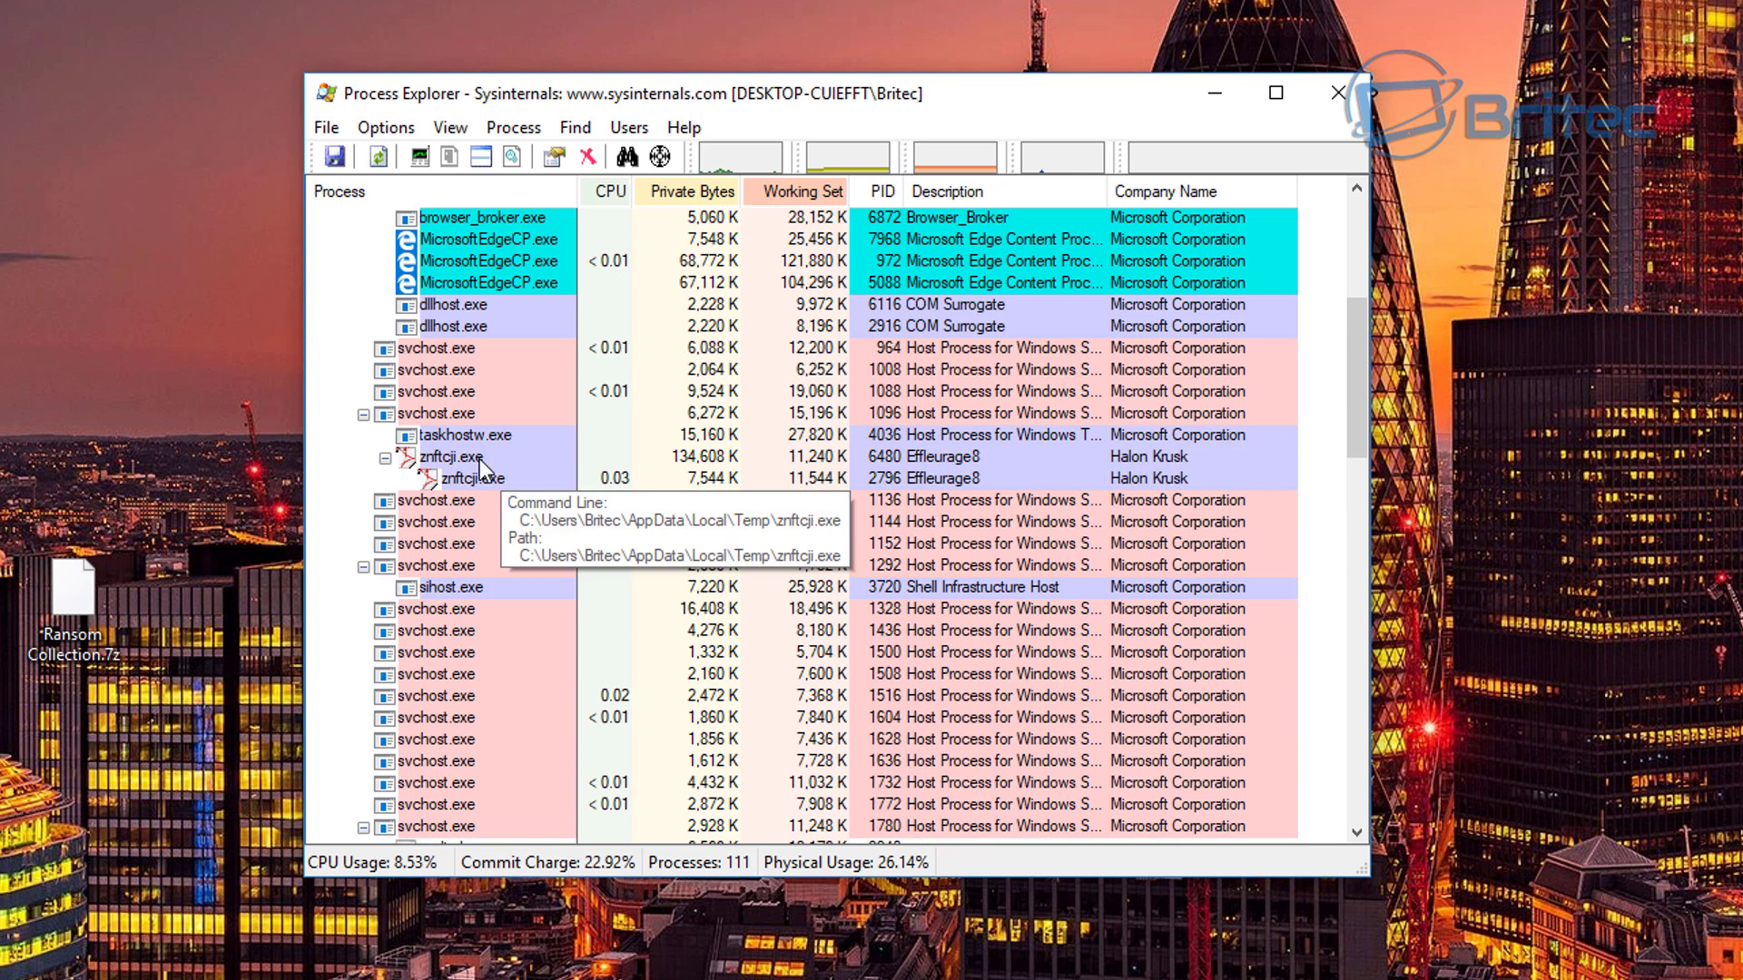
pyautogui.moveTo(463, 481)
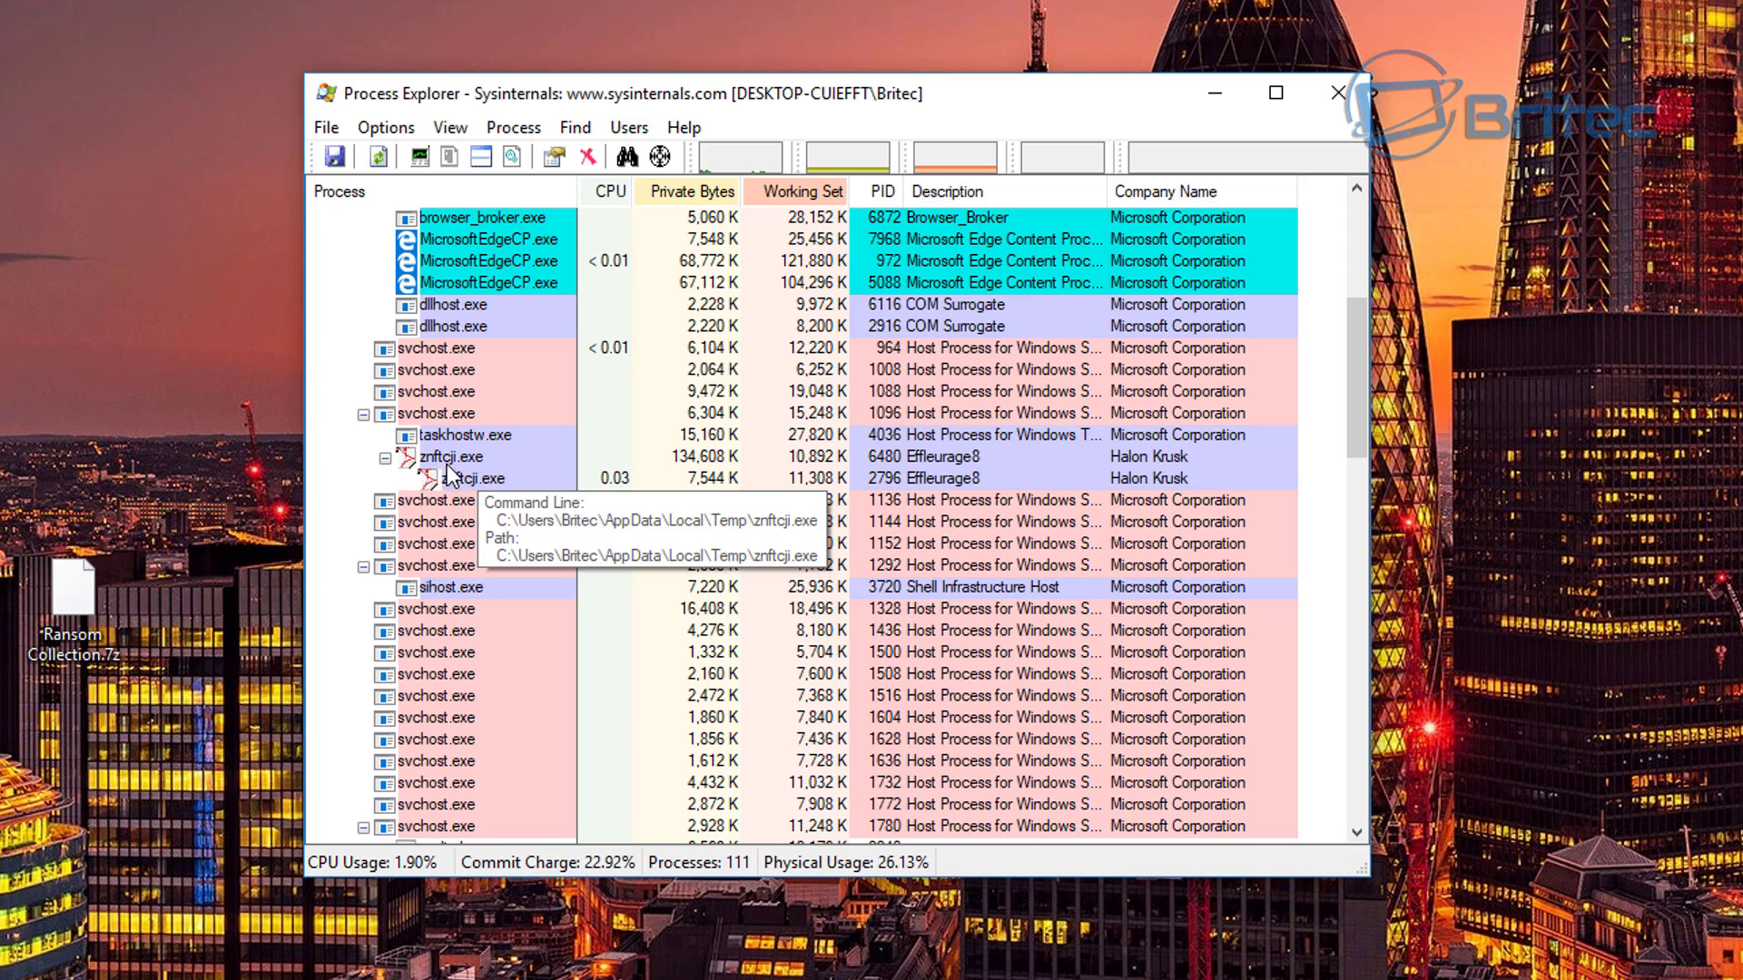
pyautogui.scroll(-19, 618, 726)
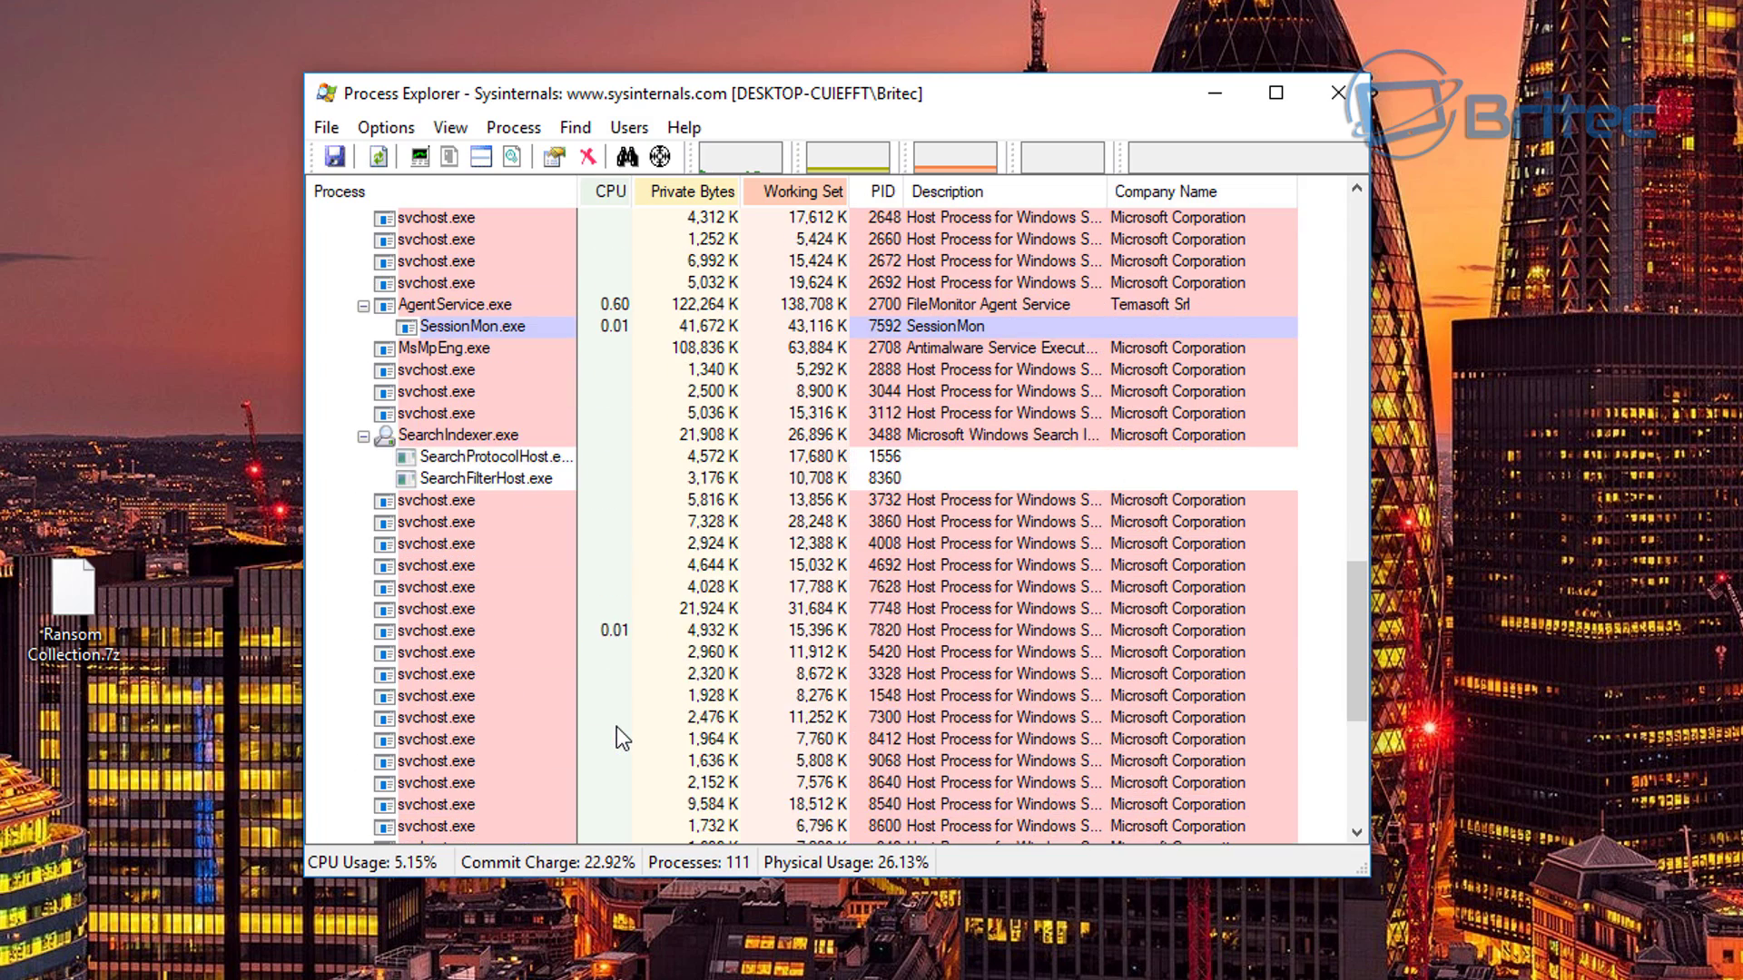
pyautogui.scroll(-6, 617, 726)
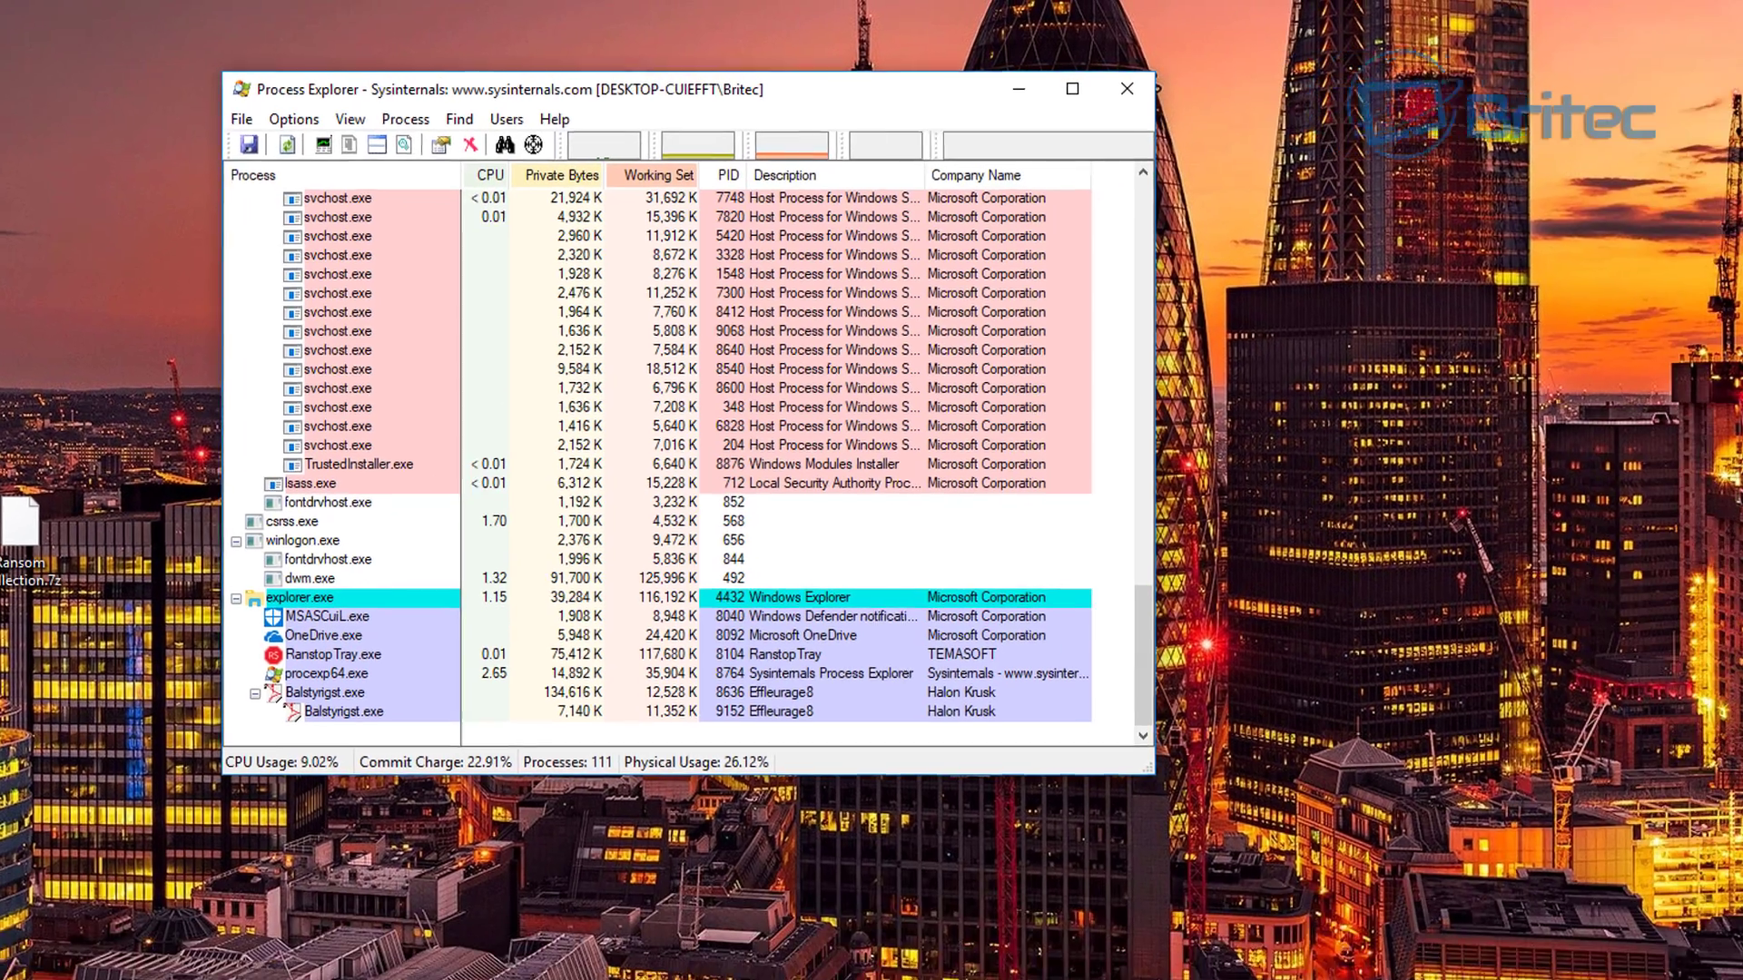
pyautogui.moveTo(457, 811)
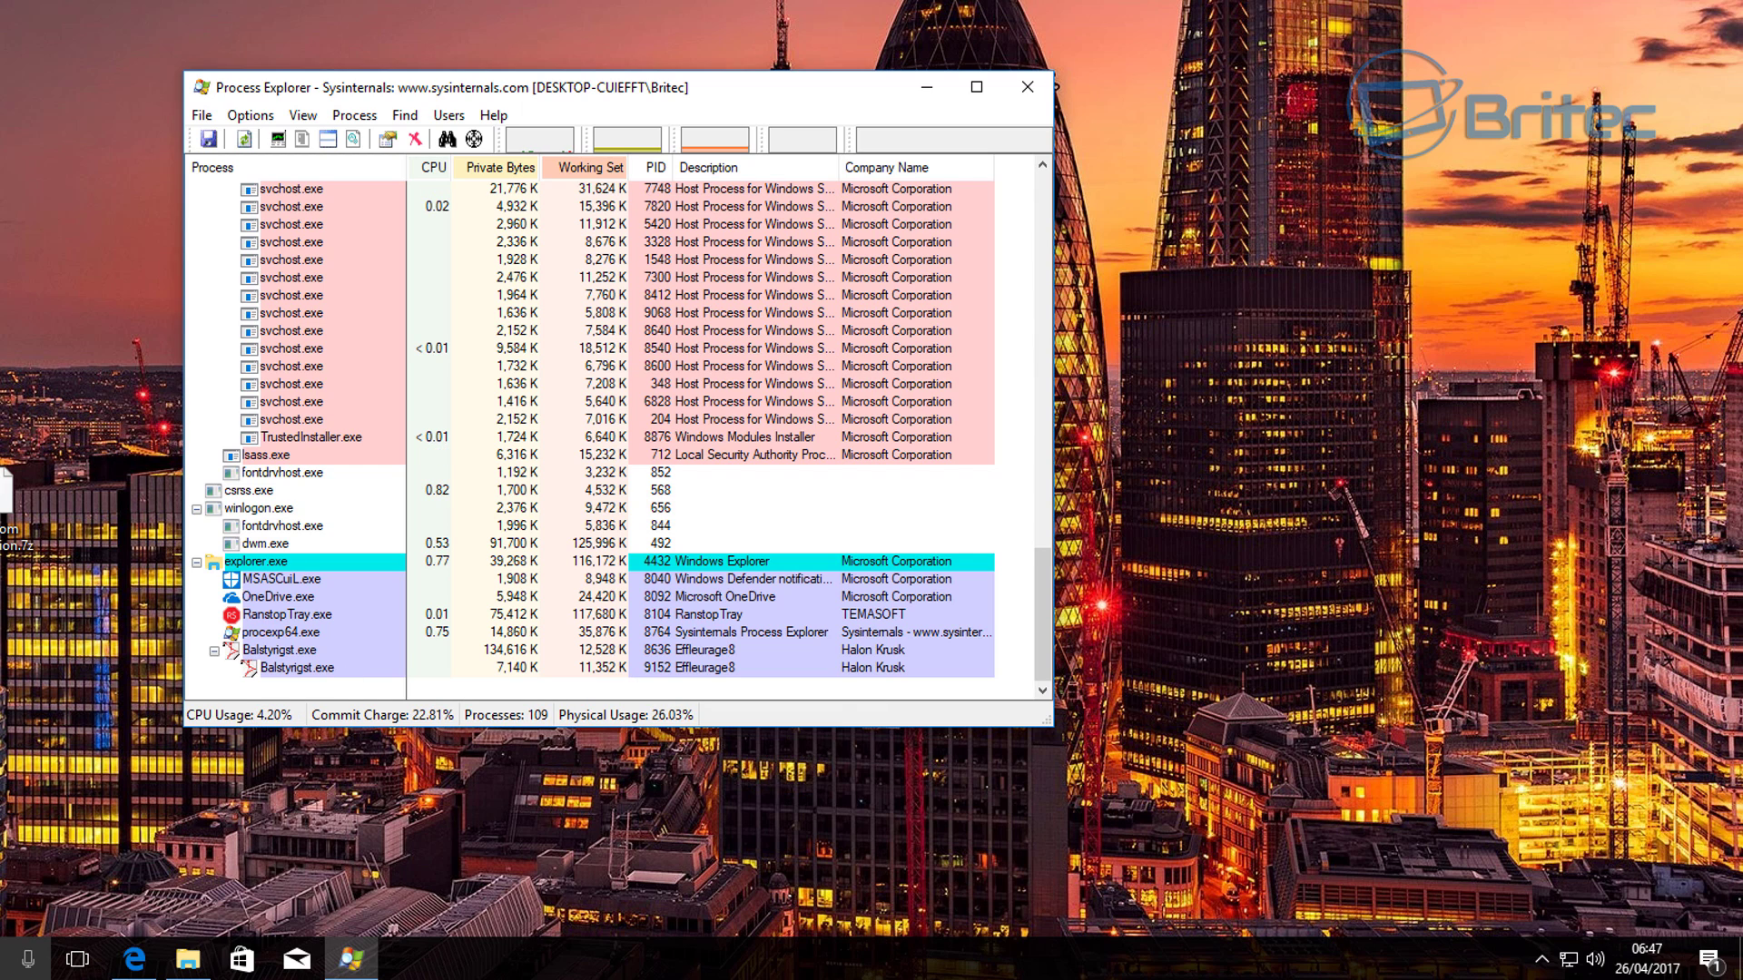
pyautogui.click(297, 667)
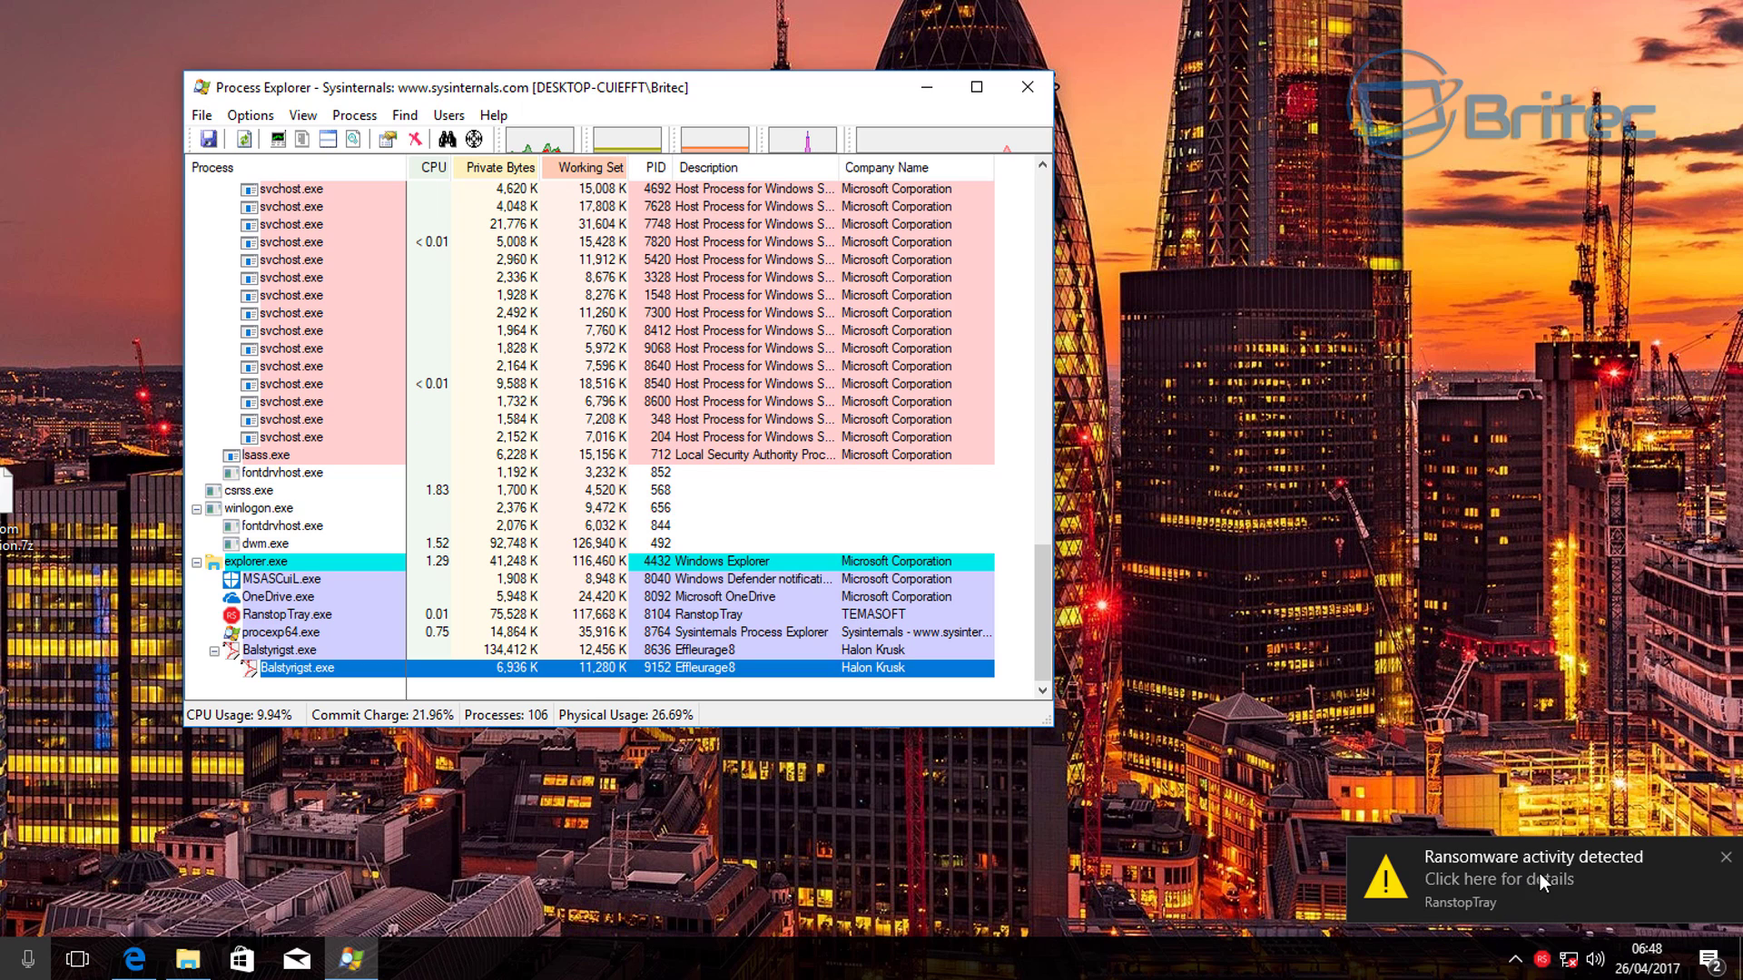
# Review the znftcji.exe malware incident in Ranstop from its ransomware notification and close the report.
pyautogui.moveTo(1570, 961)
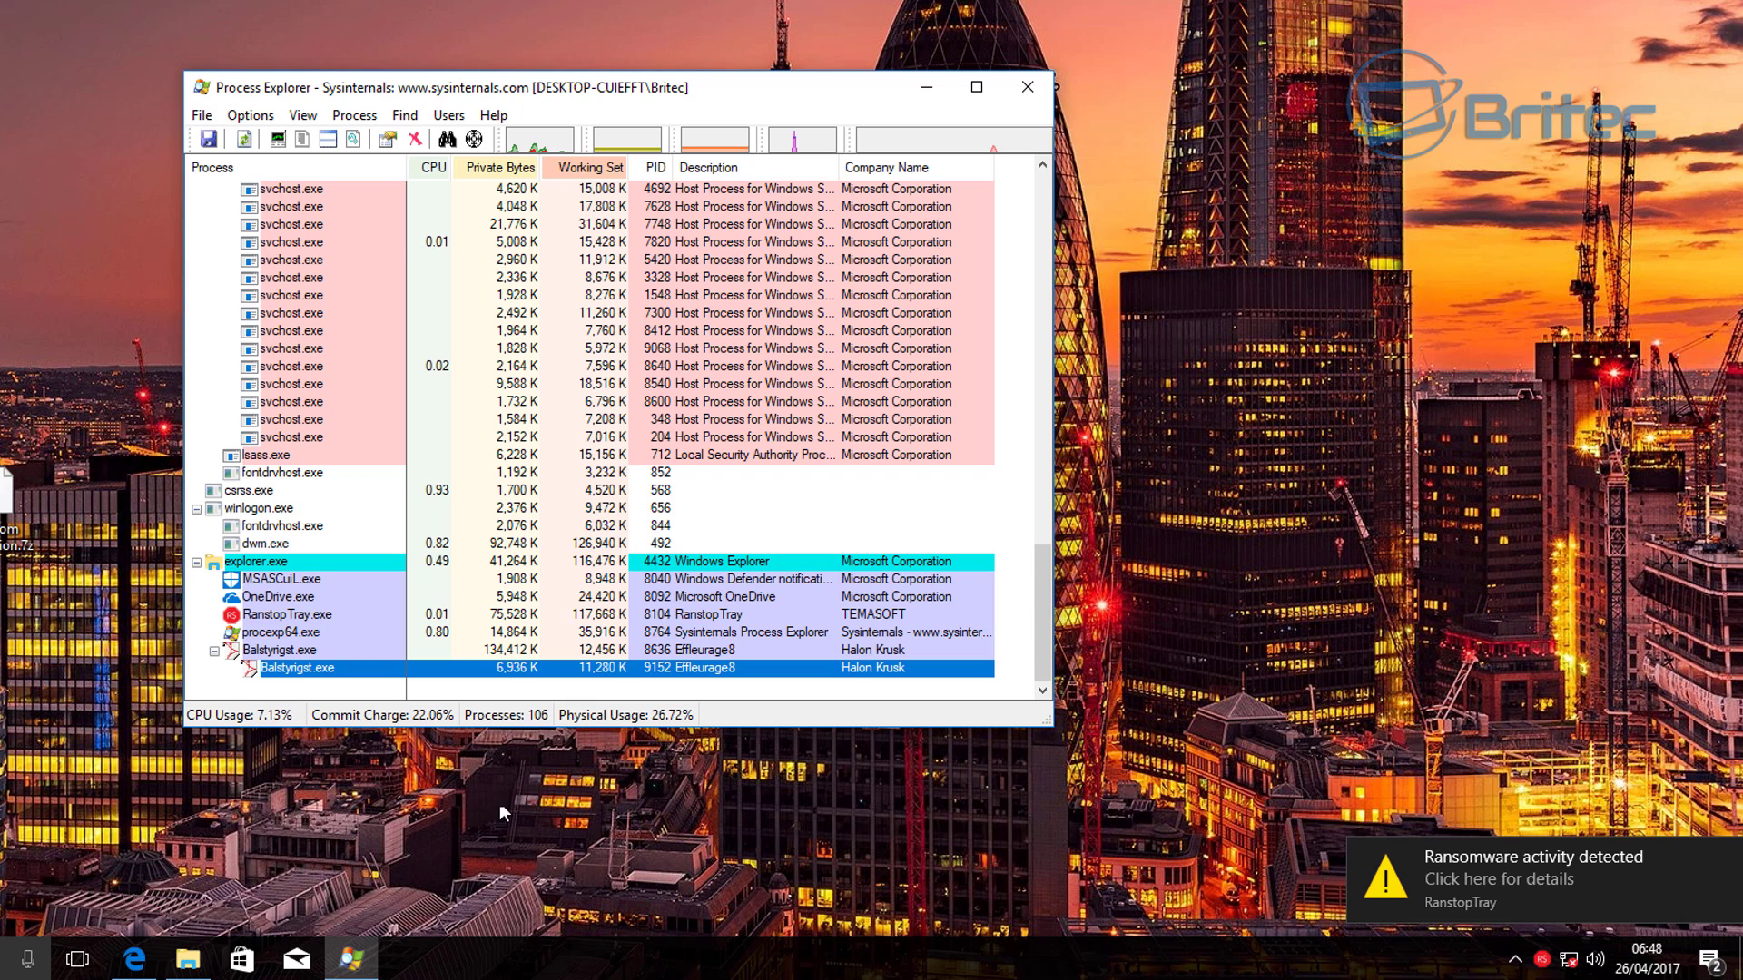
pyautogui.click(1456, 881)
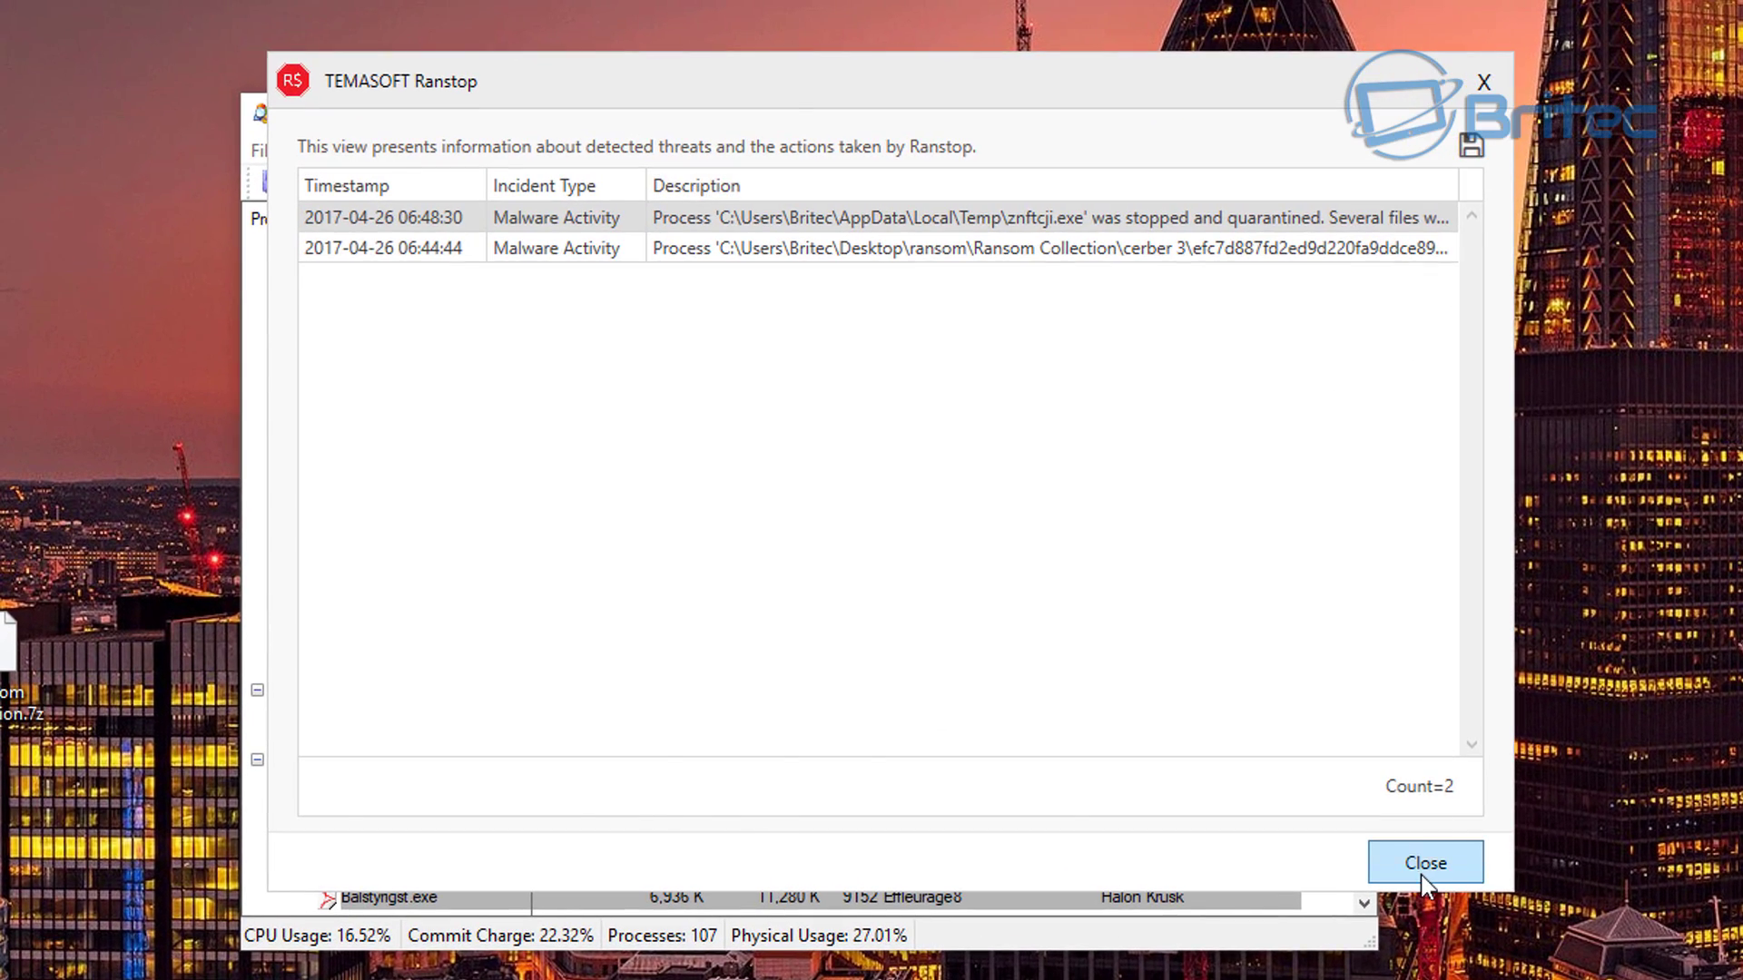
pyautogui.click(1424, 863)
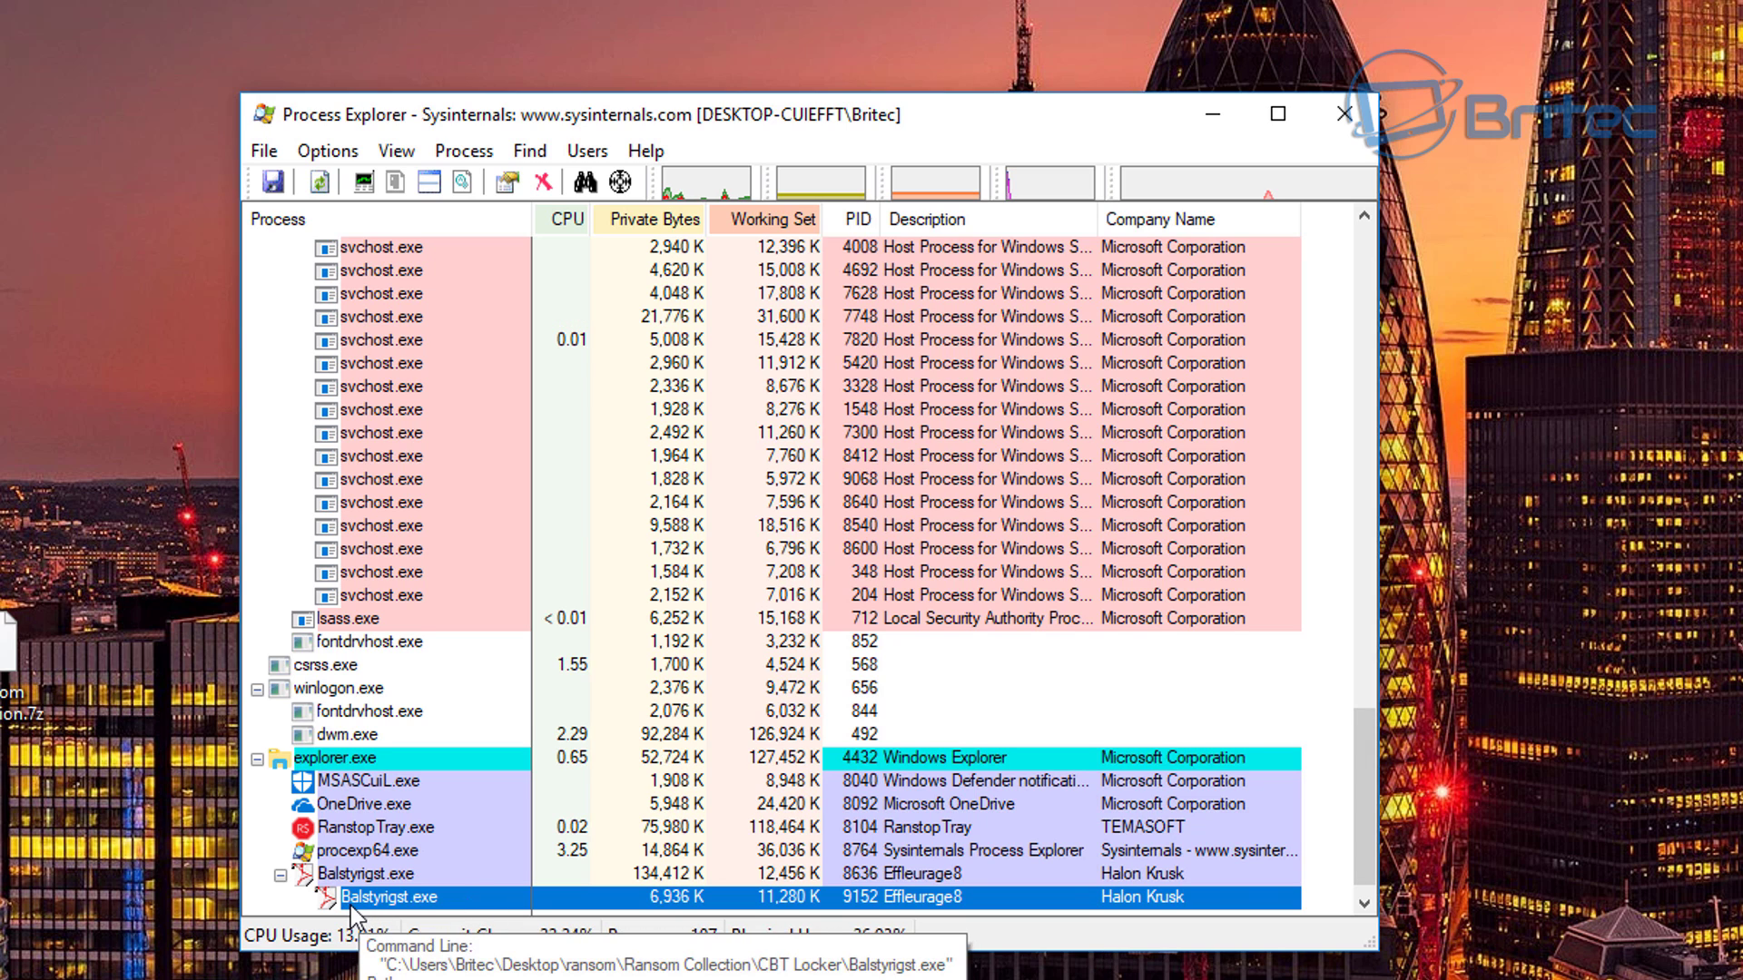
# Check in Process Explorer whether any Balstyrigst.exe processes are still running under explorer.exe.
pyautogui.scroll(-1, 351, 906)
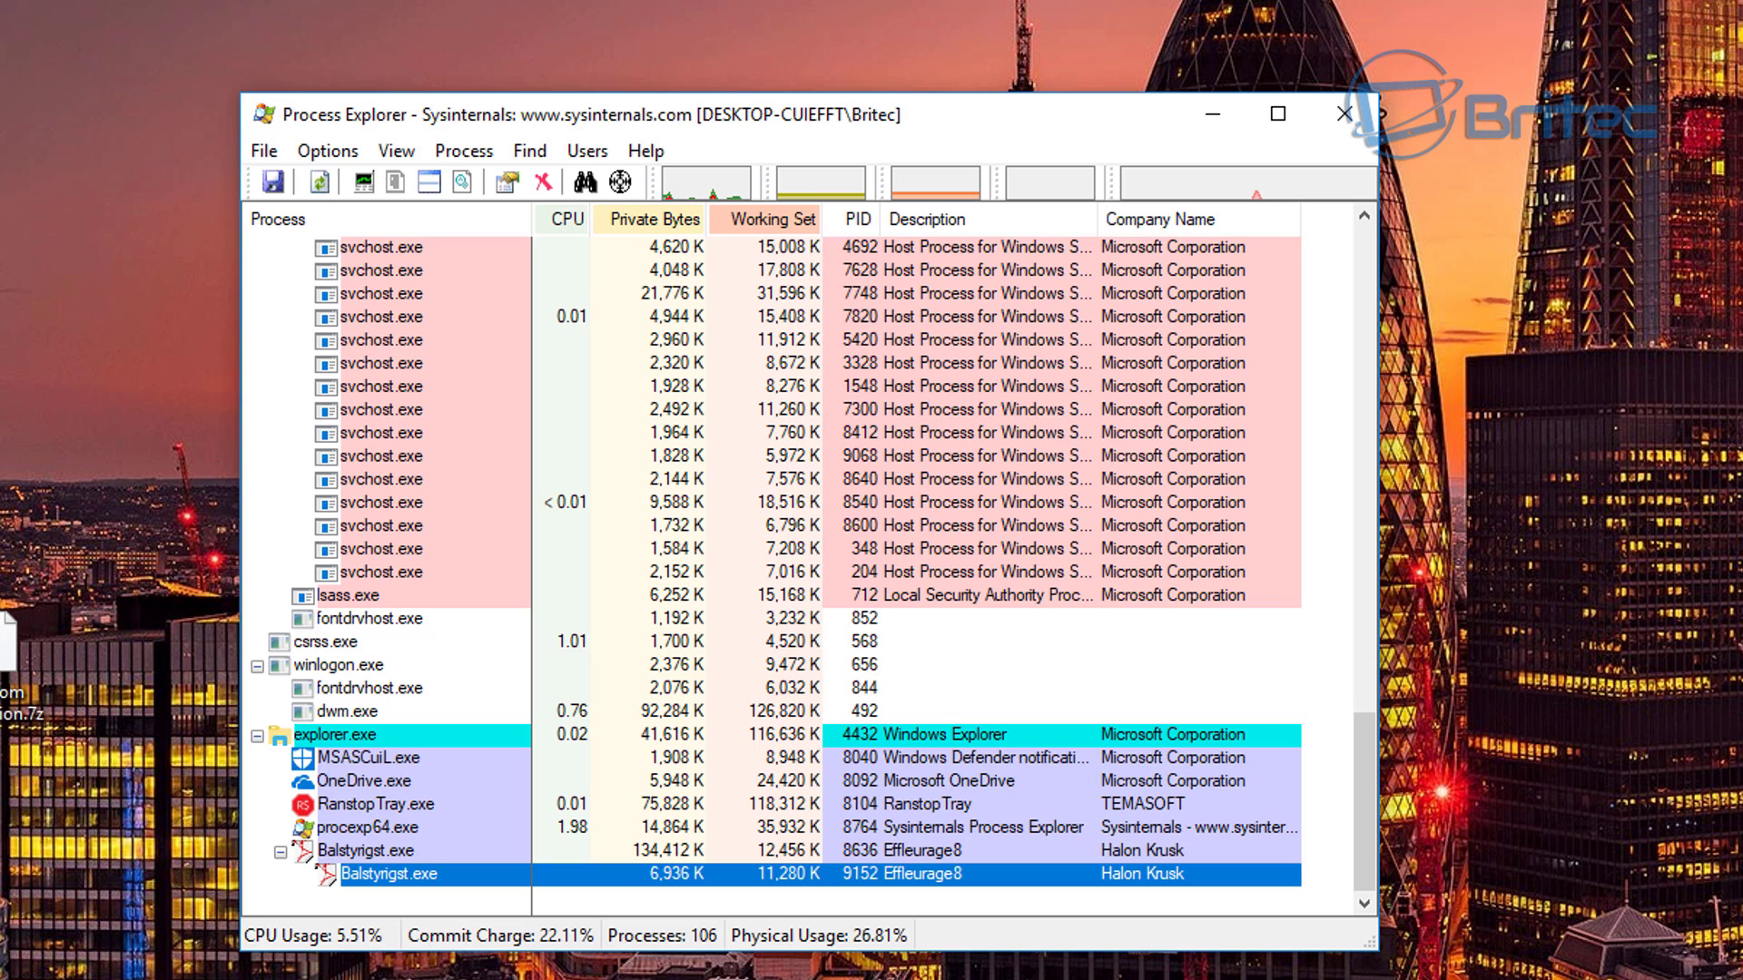
pyautogui.scroll(2, 499, 871)
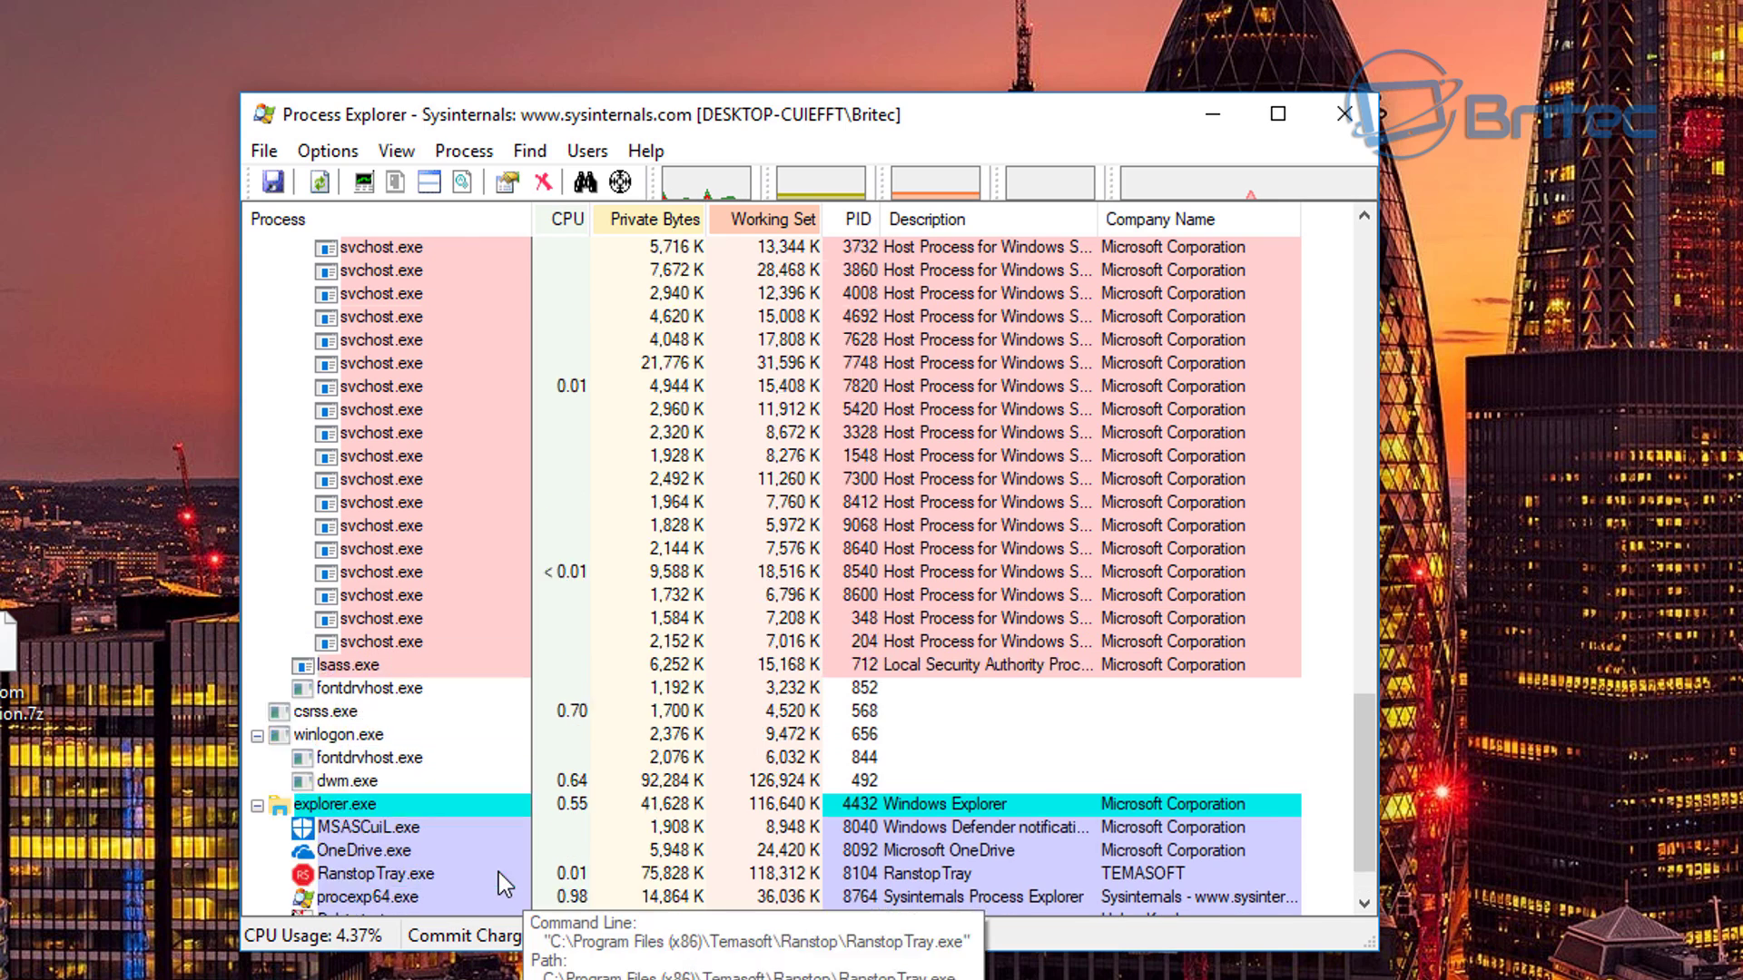
pyautogui.scroll(4, 496, 873)
pyautogui.scroll(-6, 496, 874)
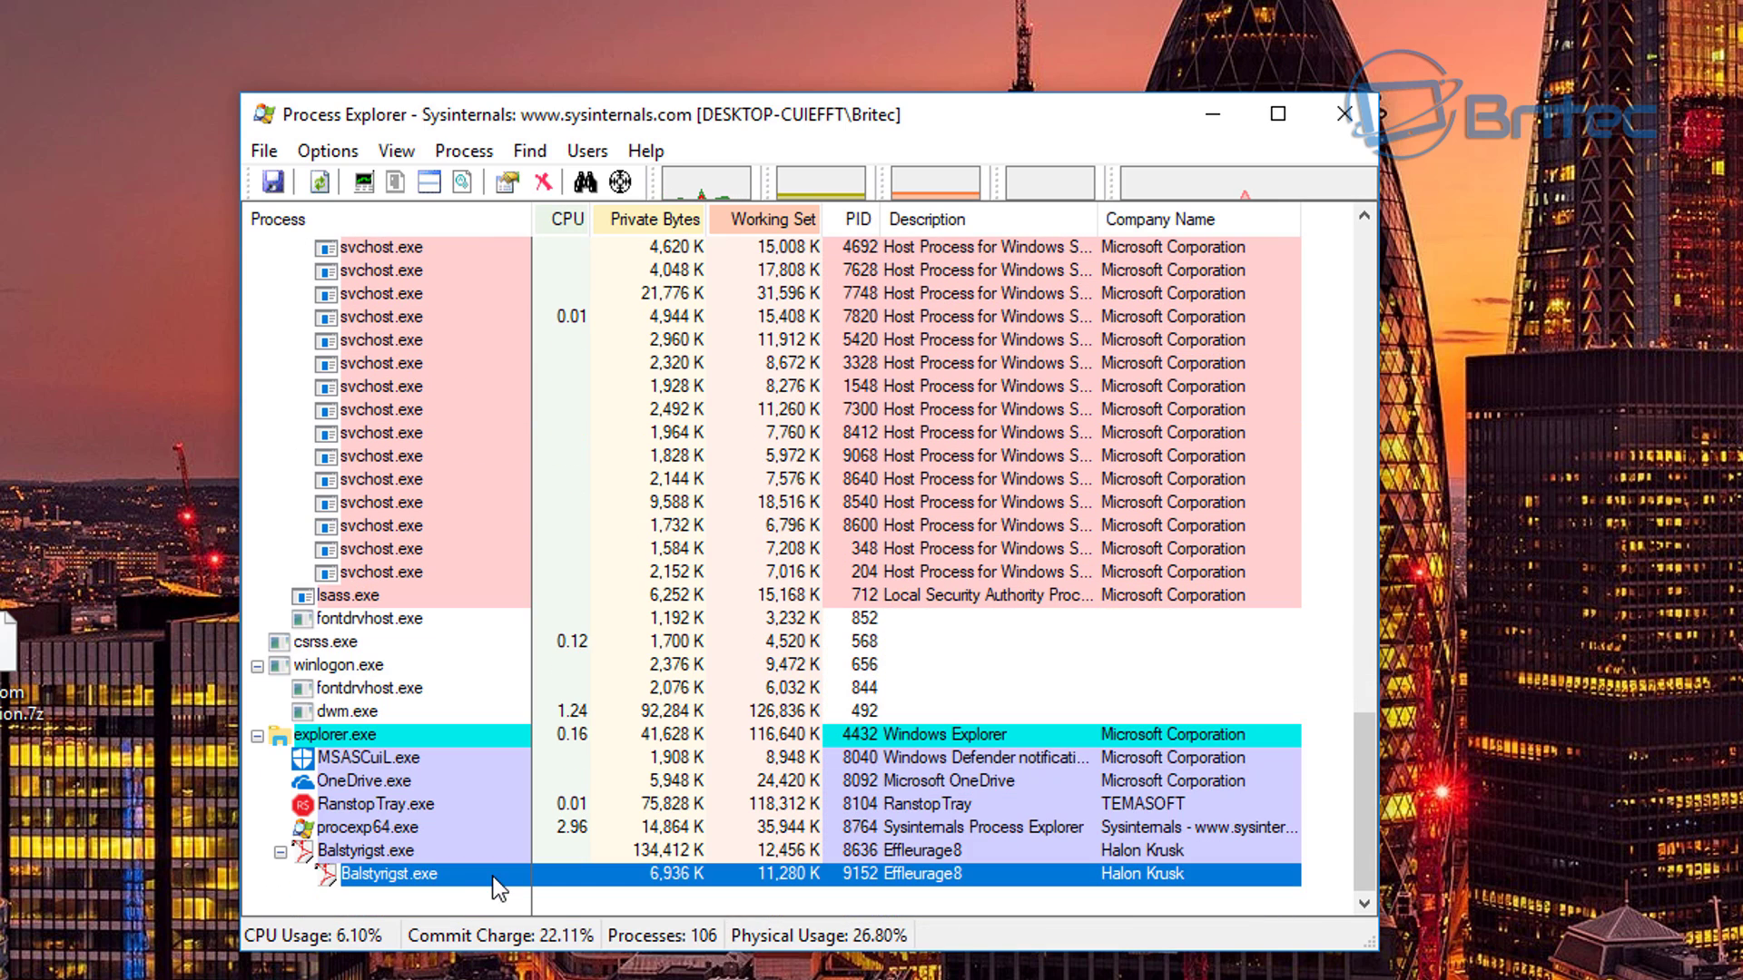
pyautogui.moveTo(406, 885)
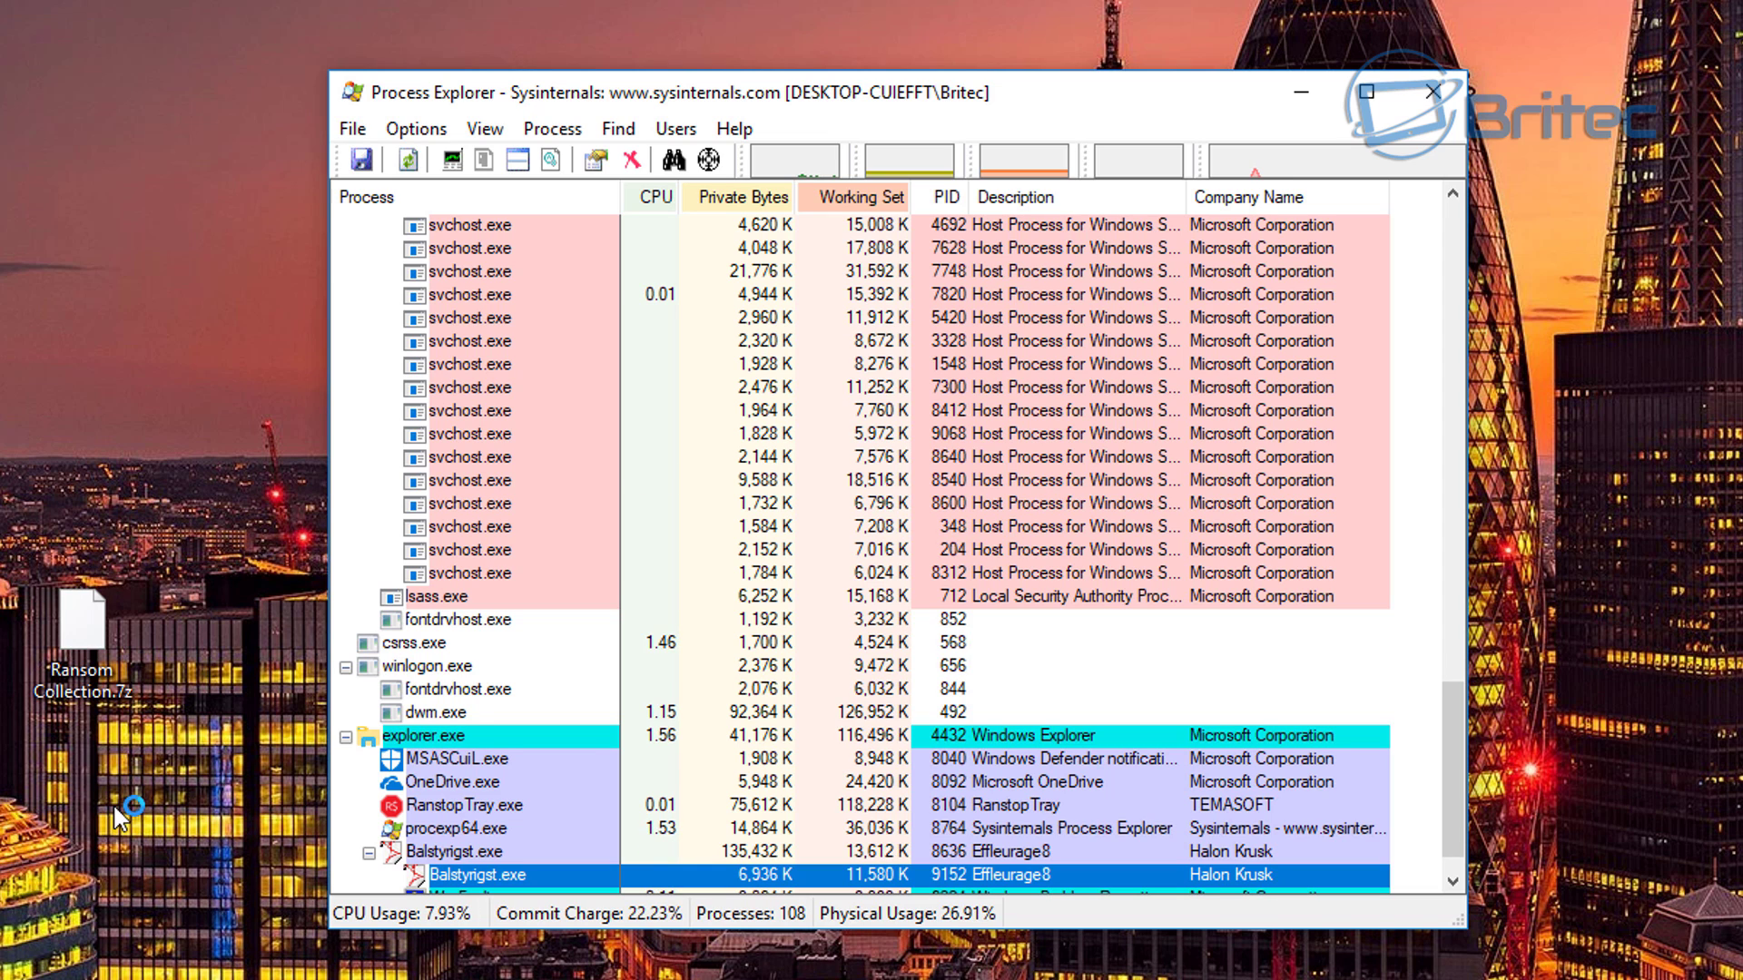
pyautogui.scroll(-1, 626, 747)
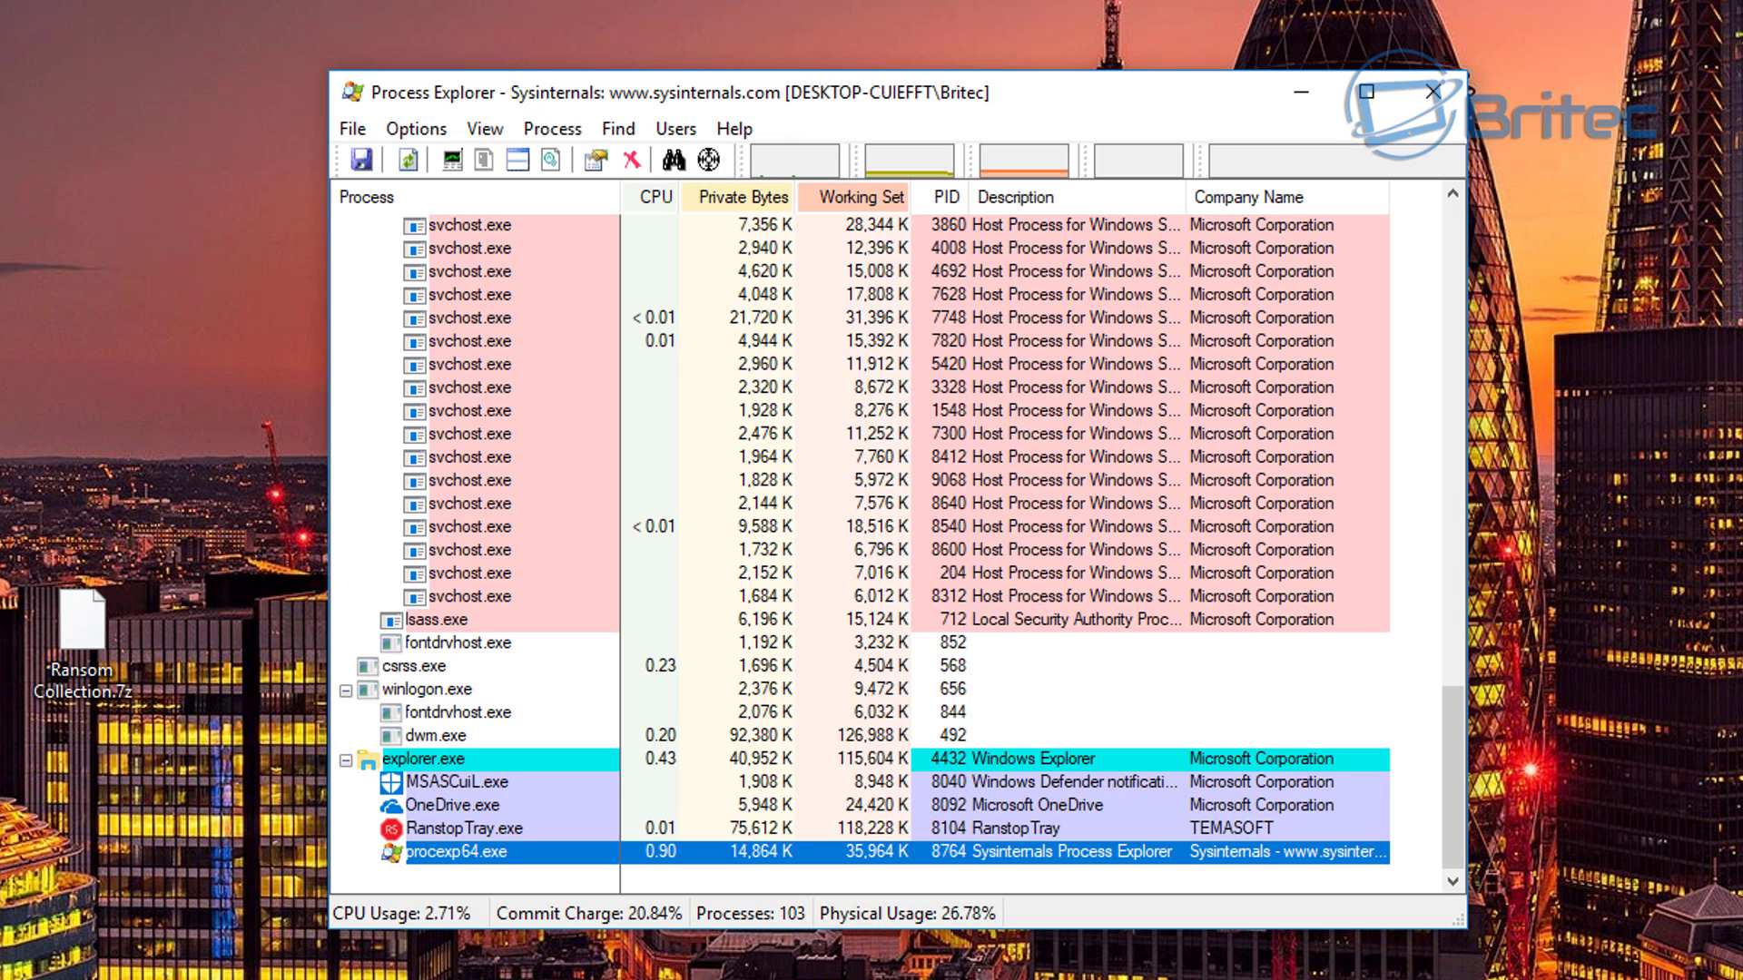
pyautogui.moveTo(345, 851)
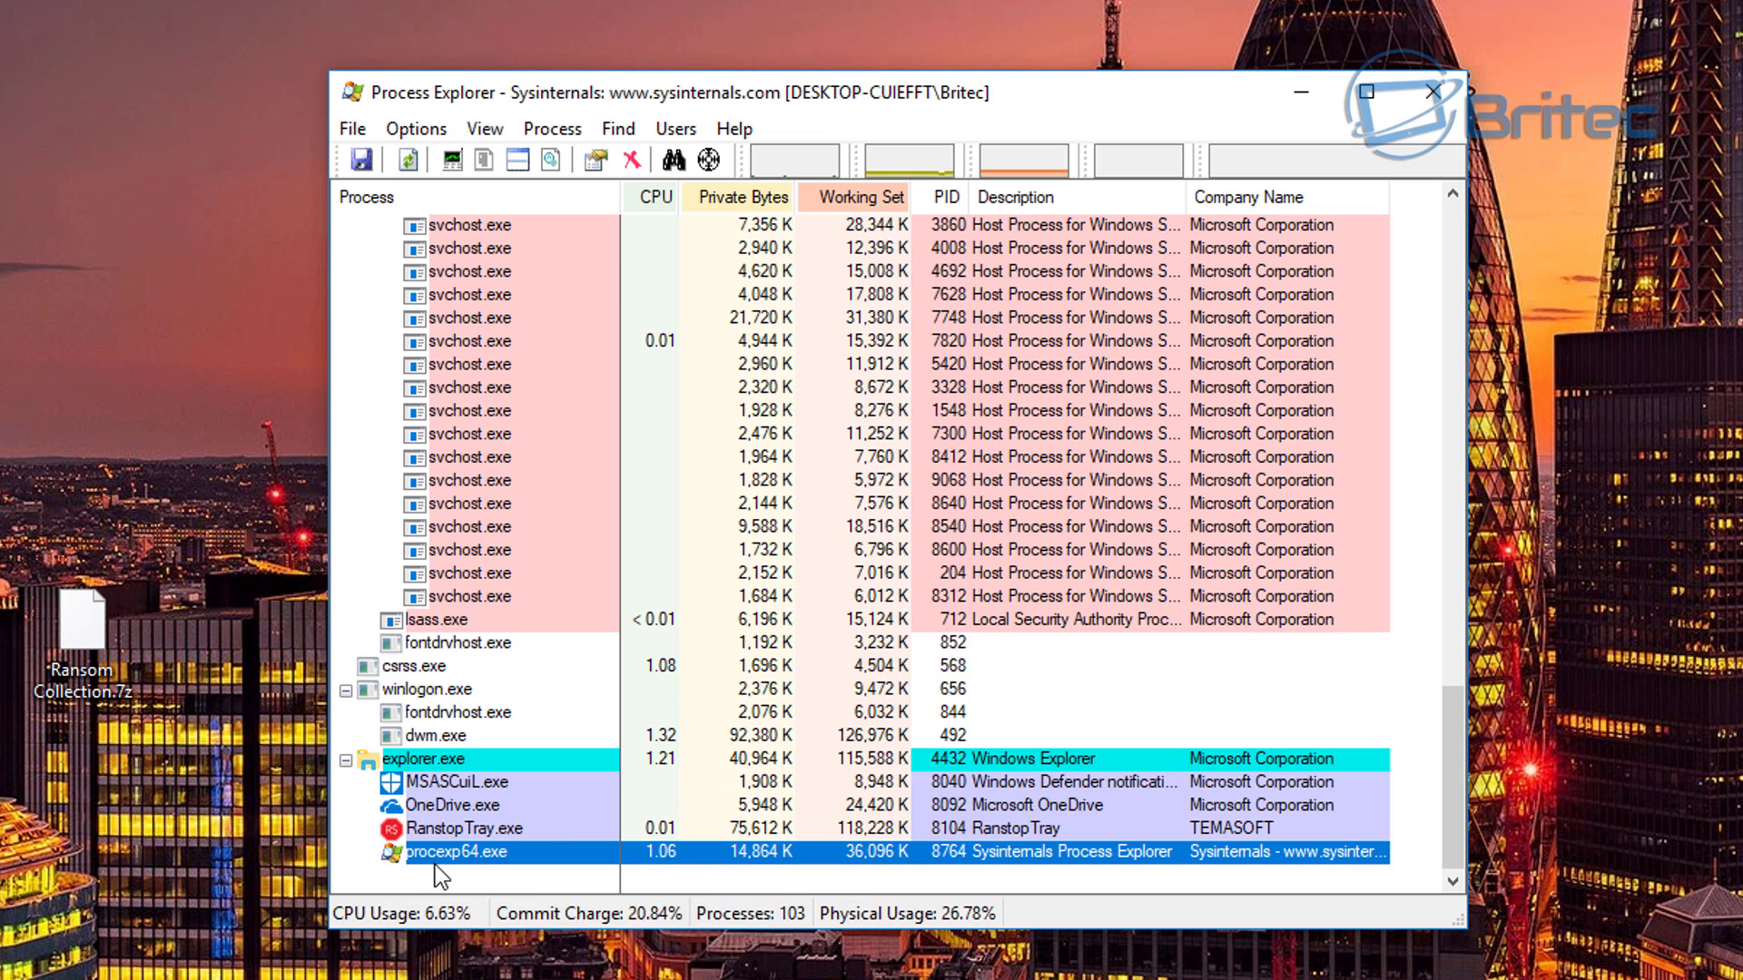
# Open Device Manager, enable the Intel(R) 82574L Gigabit Network Connection adapter again, and close Device Manager.
pyautogui.click(436, 977)
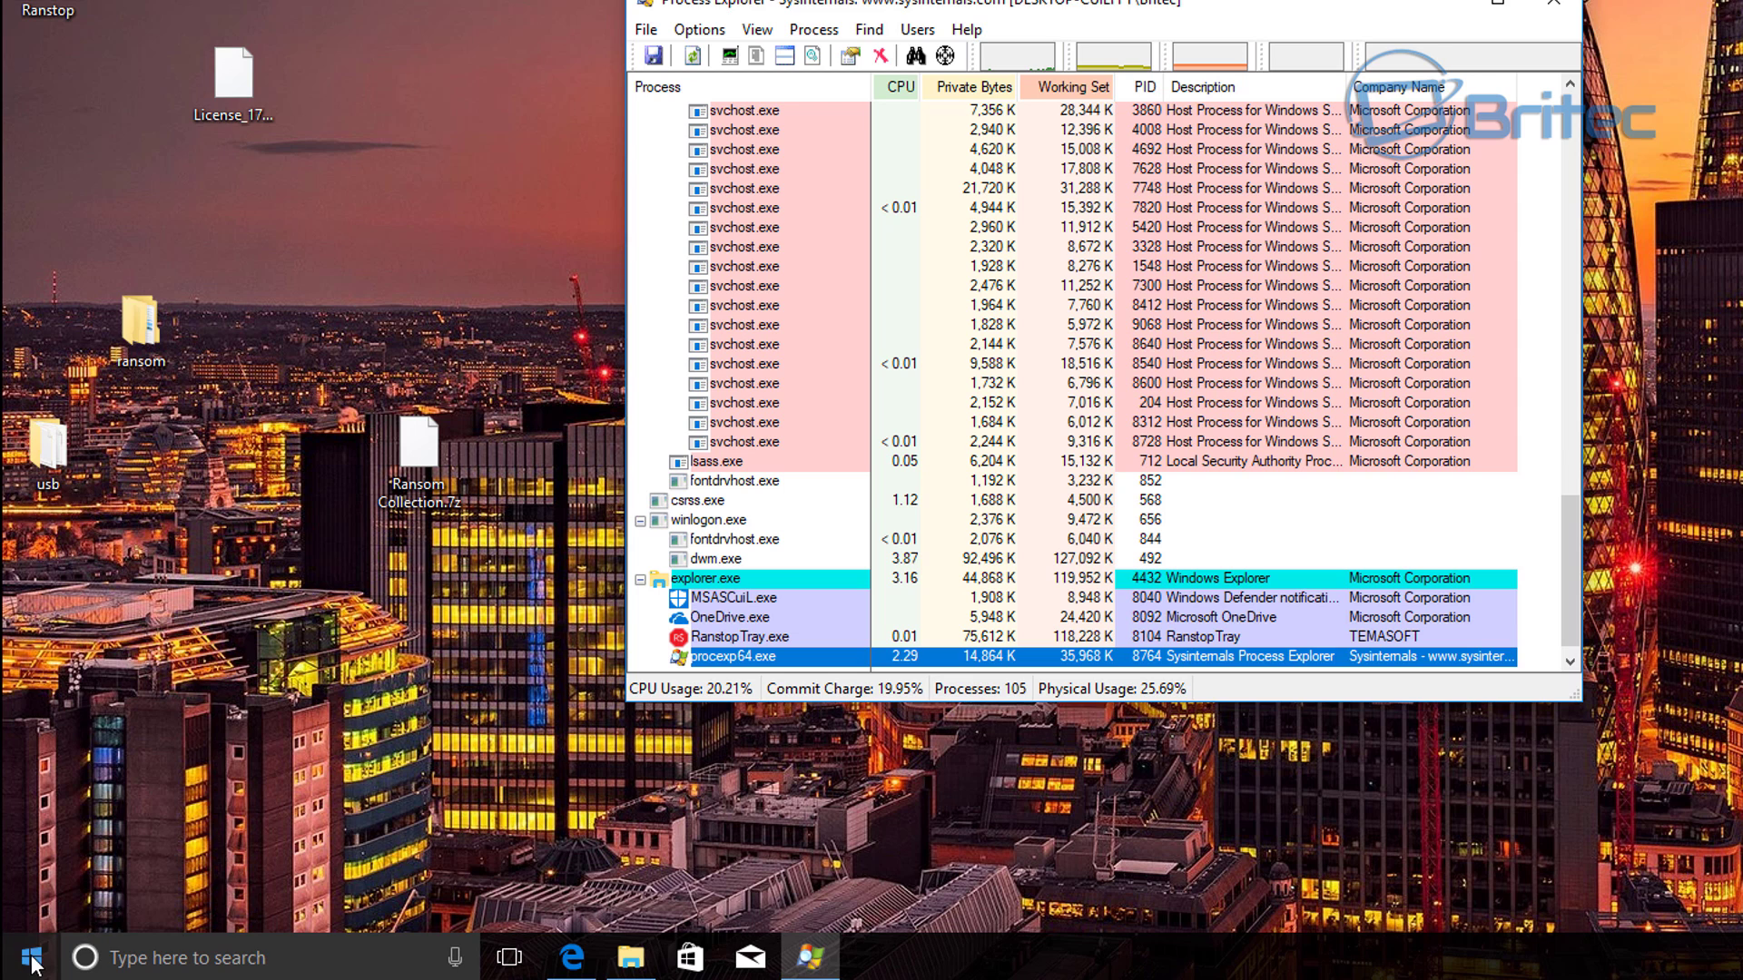
pyautogui.rightClick(33, 960)
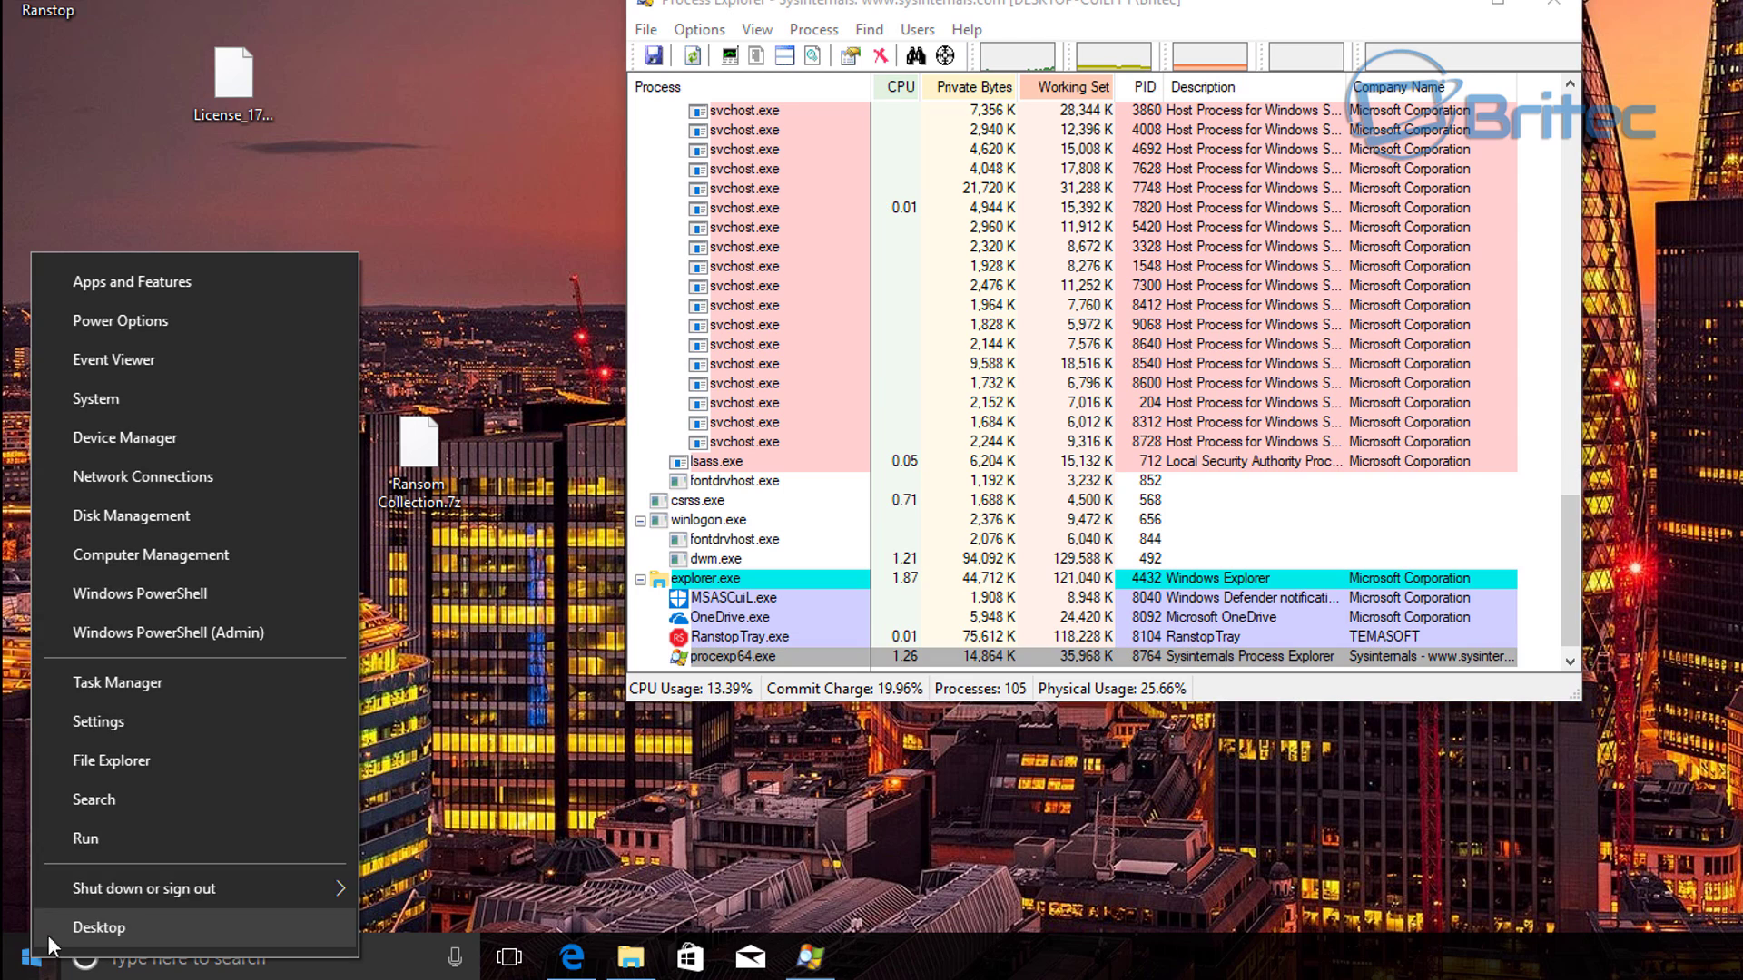
pyautogui.click(139, 440)
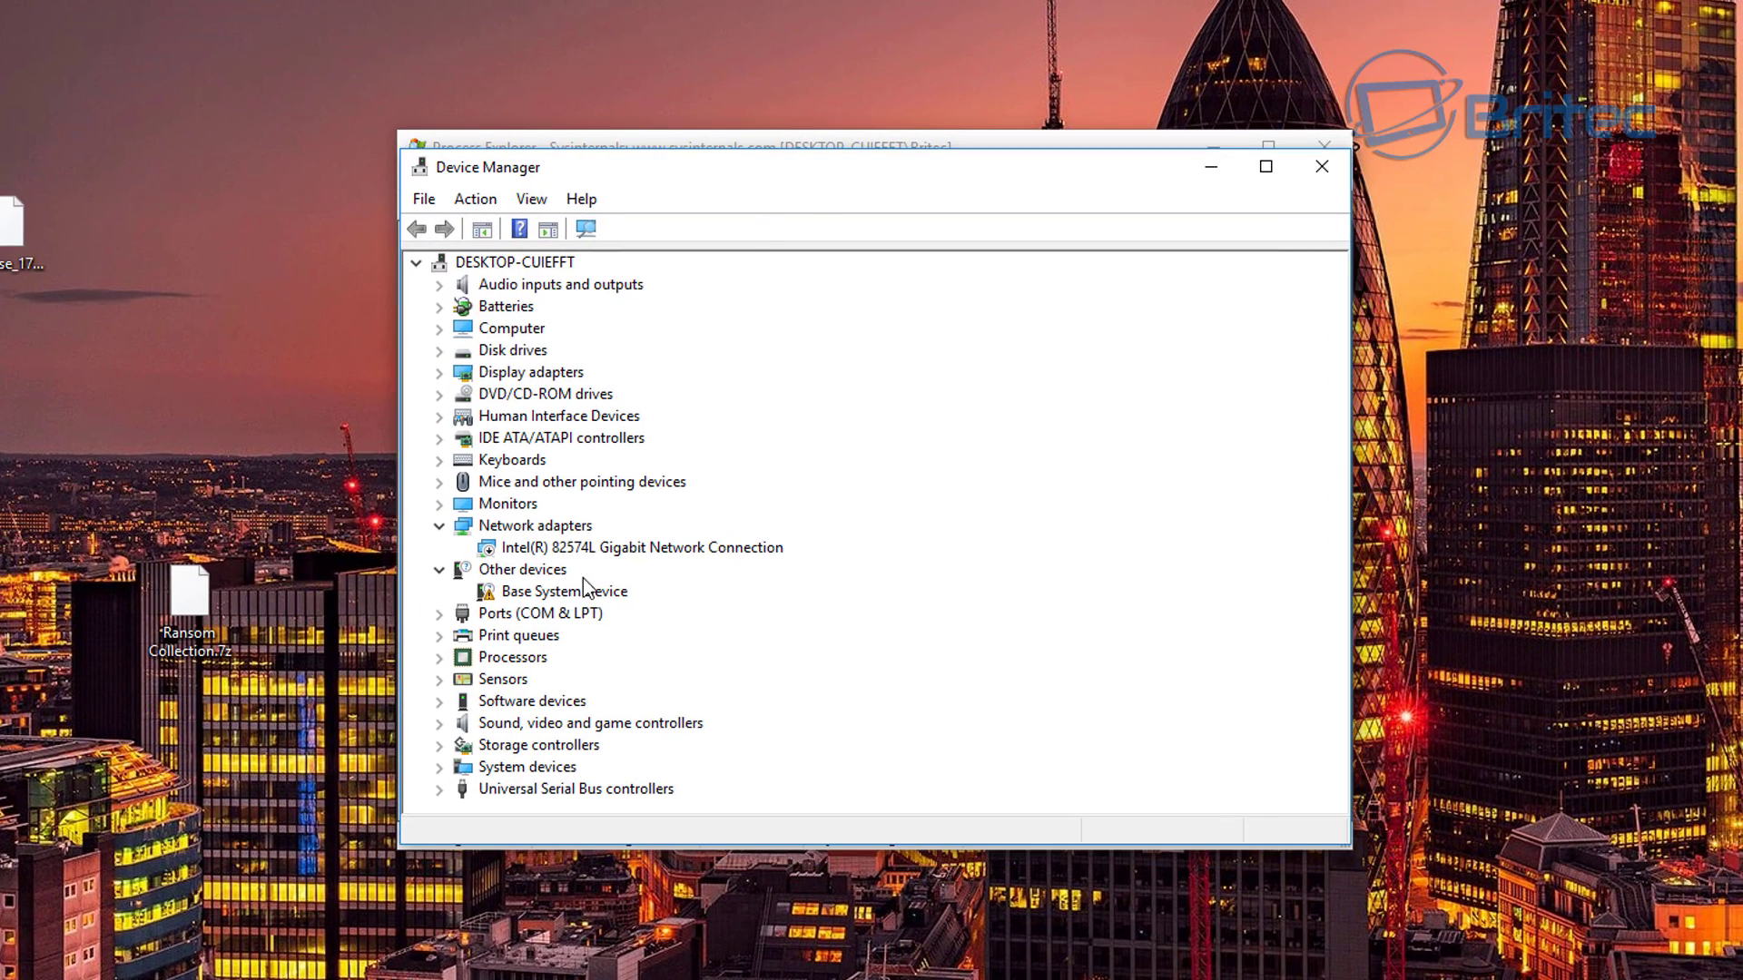
pyautogui.click(545, 548)
pyautogui.rightClick(548, 550)
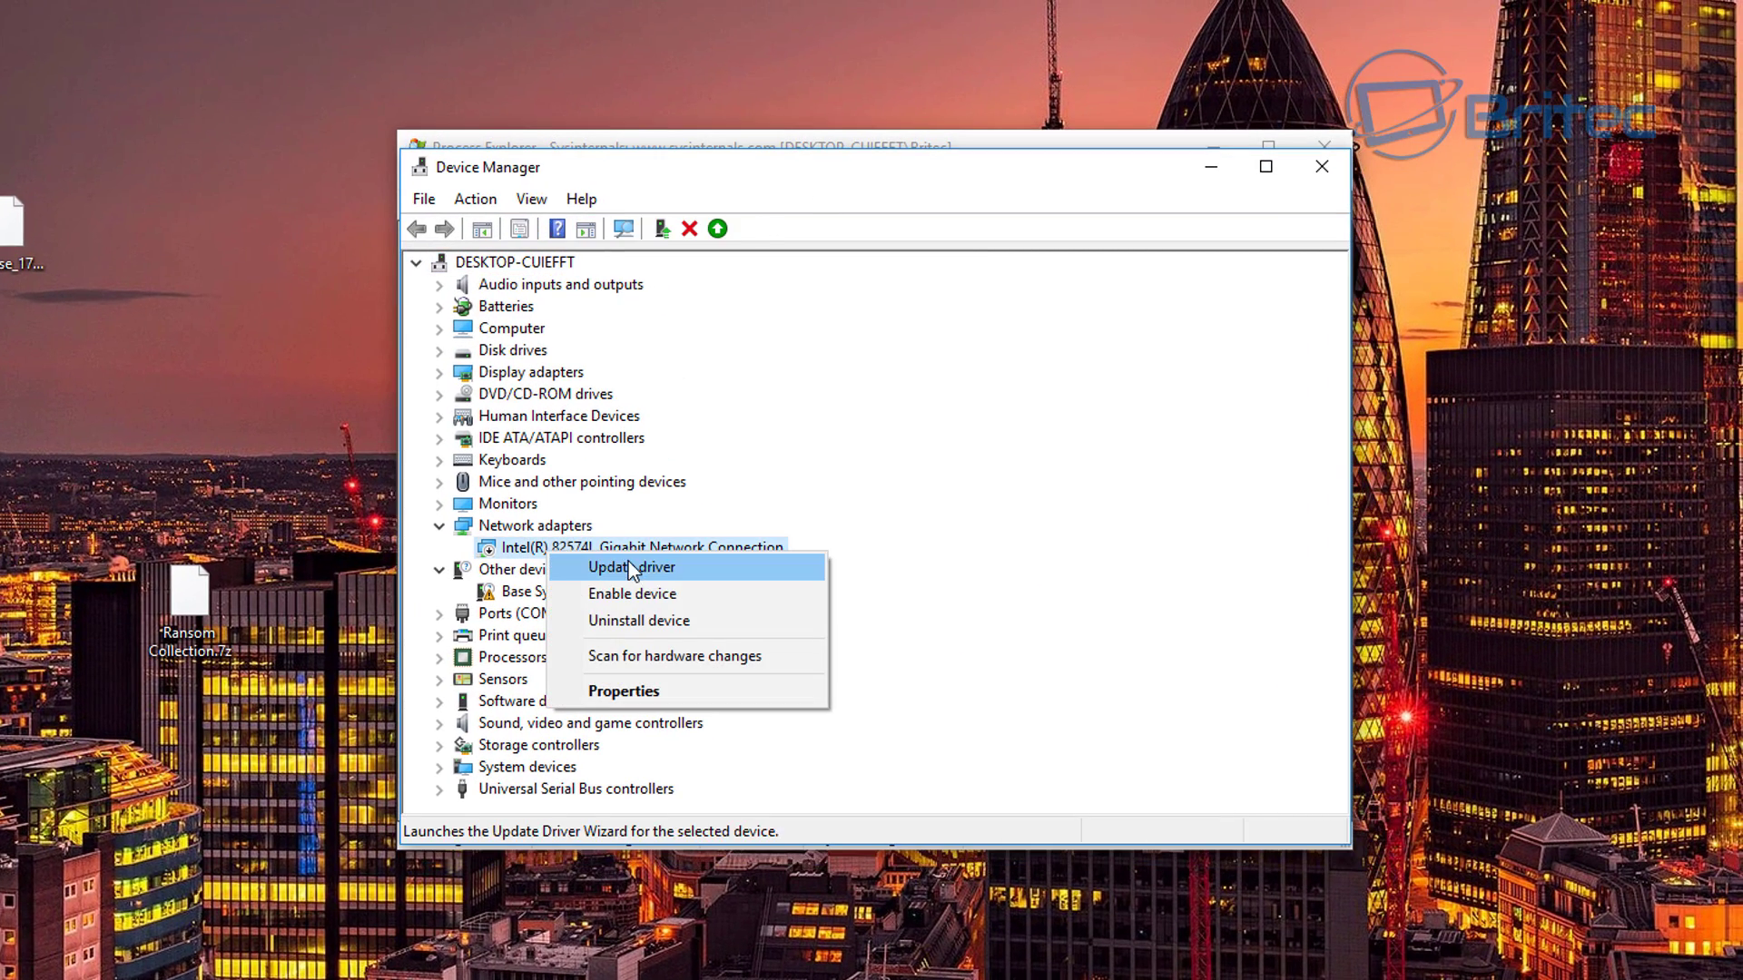
pyautogui.click(636, 594)
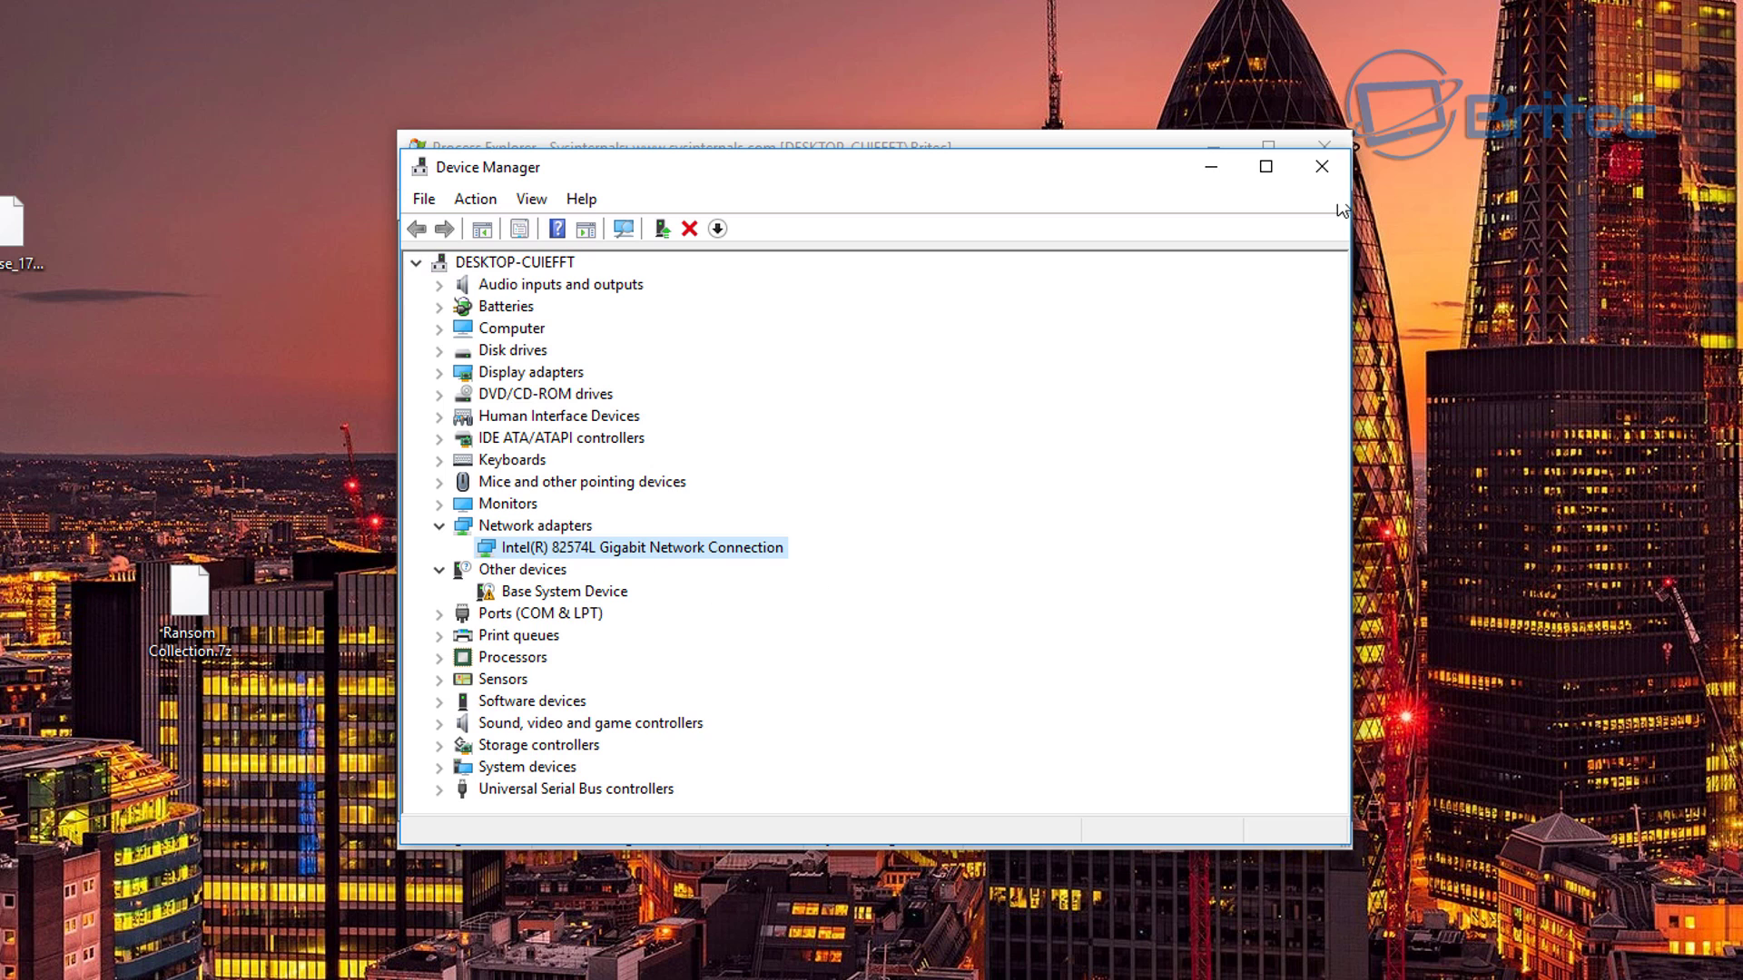
pyautogui.click(1322, 166)
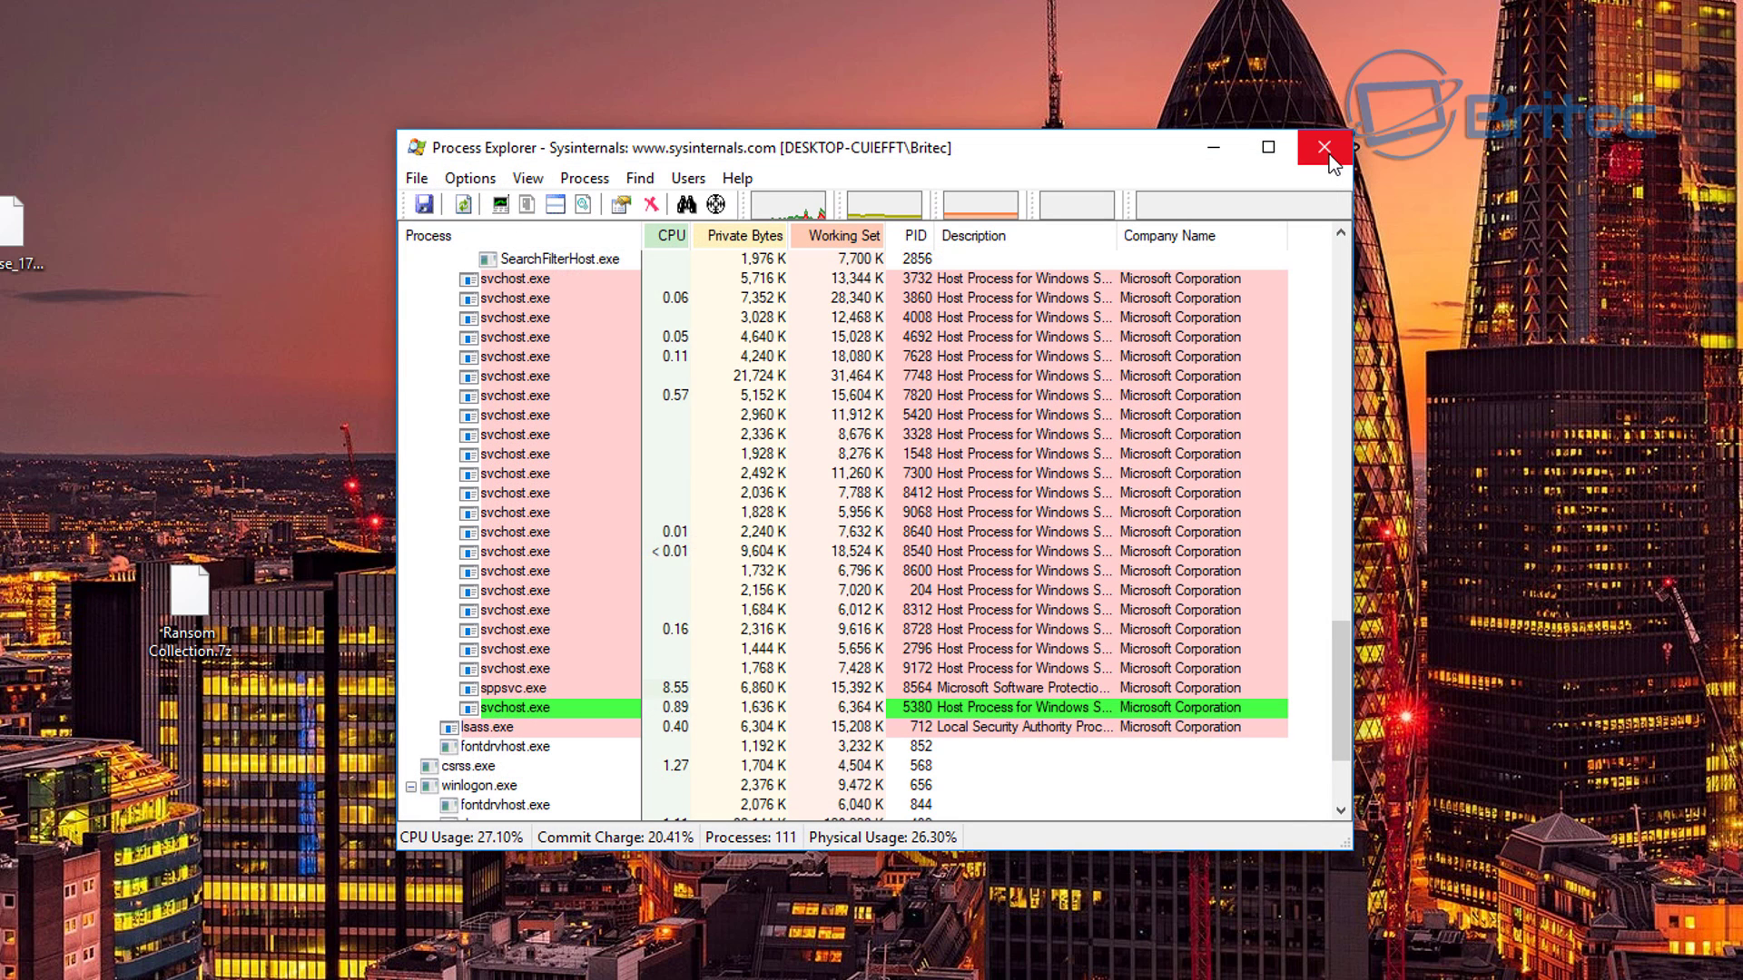
# Minimize Process Explorer, inspect the images in the Wallpaper folder under Pictures for encryption damage, and close the folder.
pyautogui.click(1208, 158)
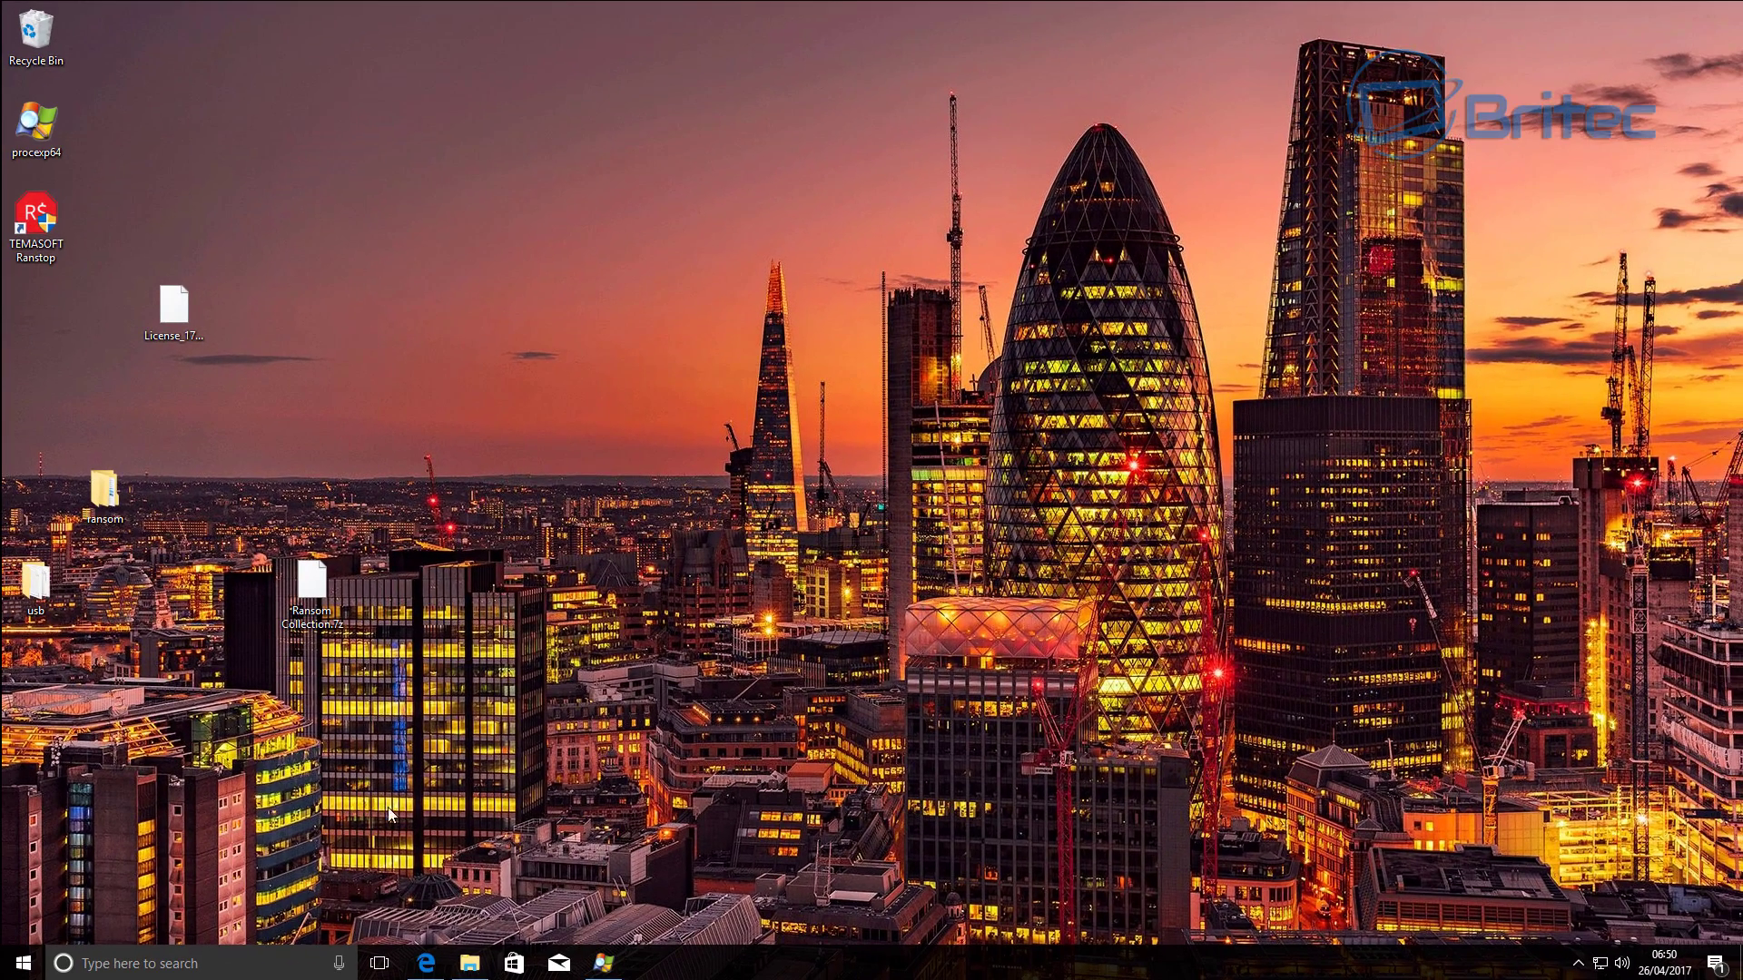
pyautogui.click(467, 965)
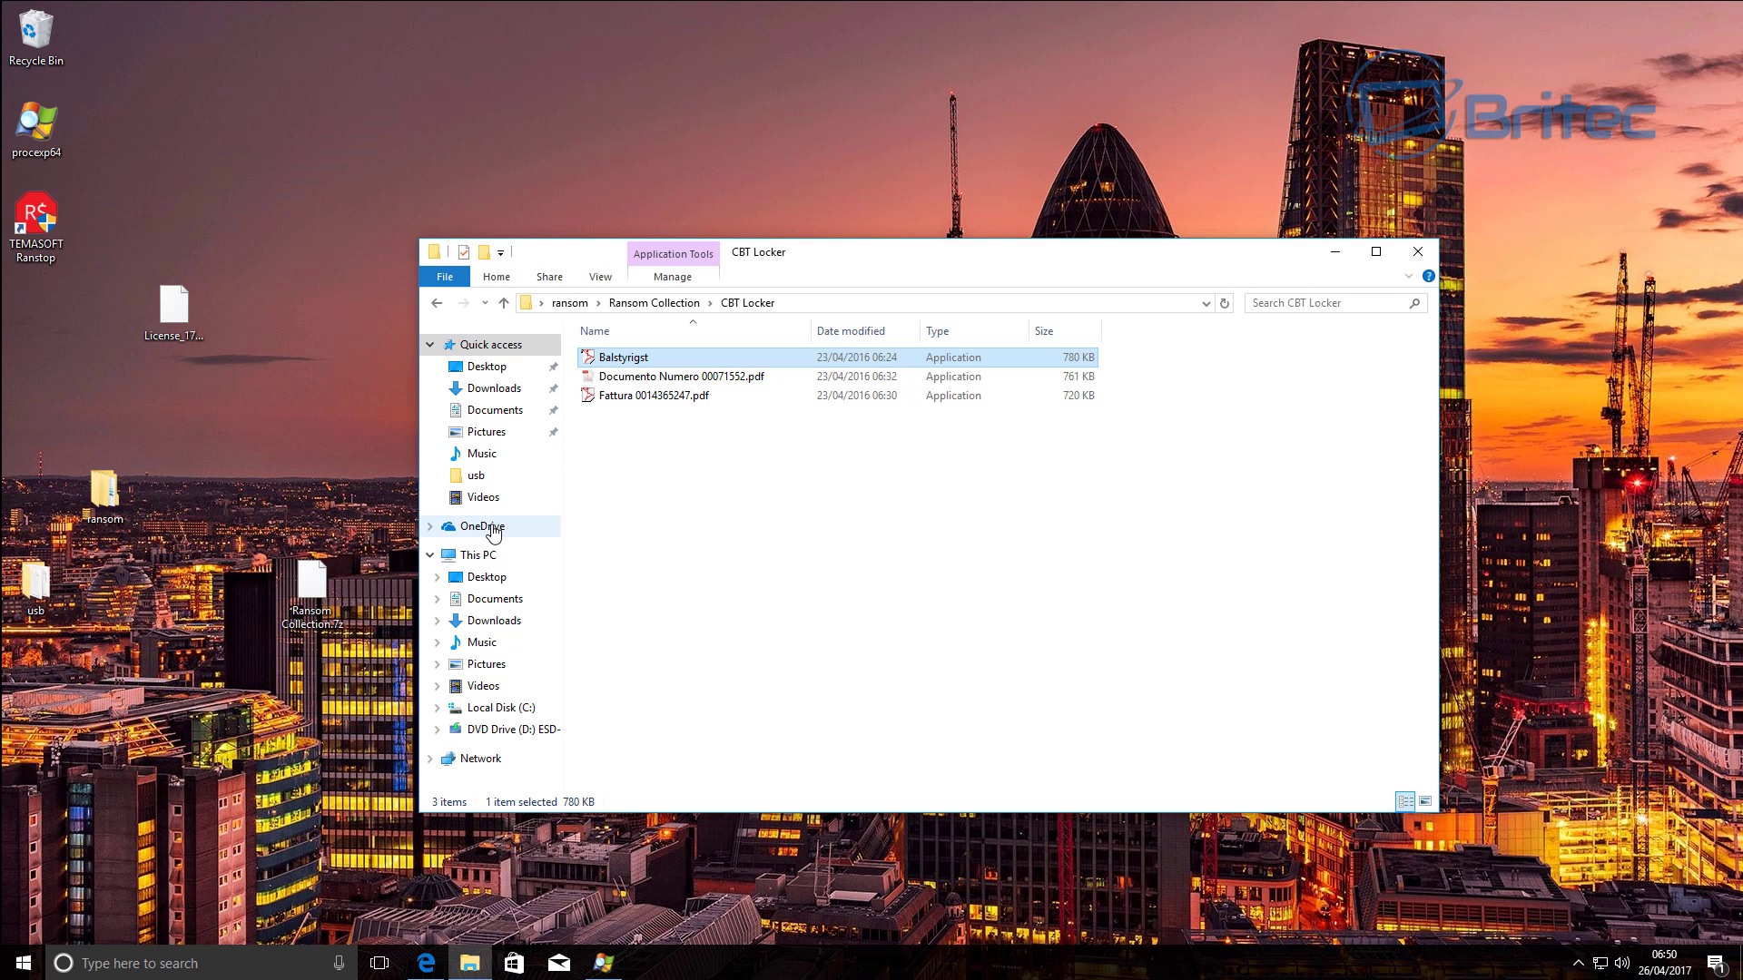
pyautogui.click(486, 664)
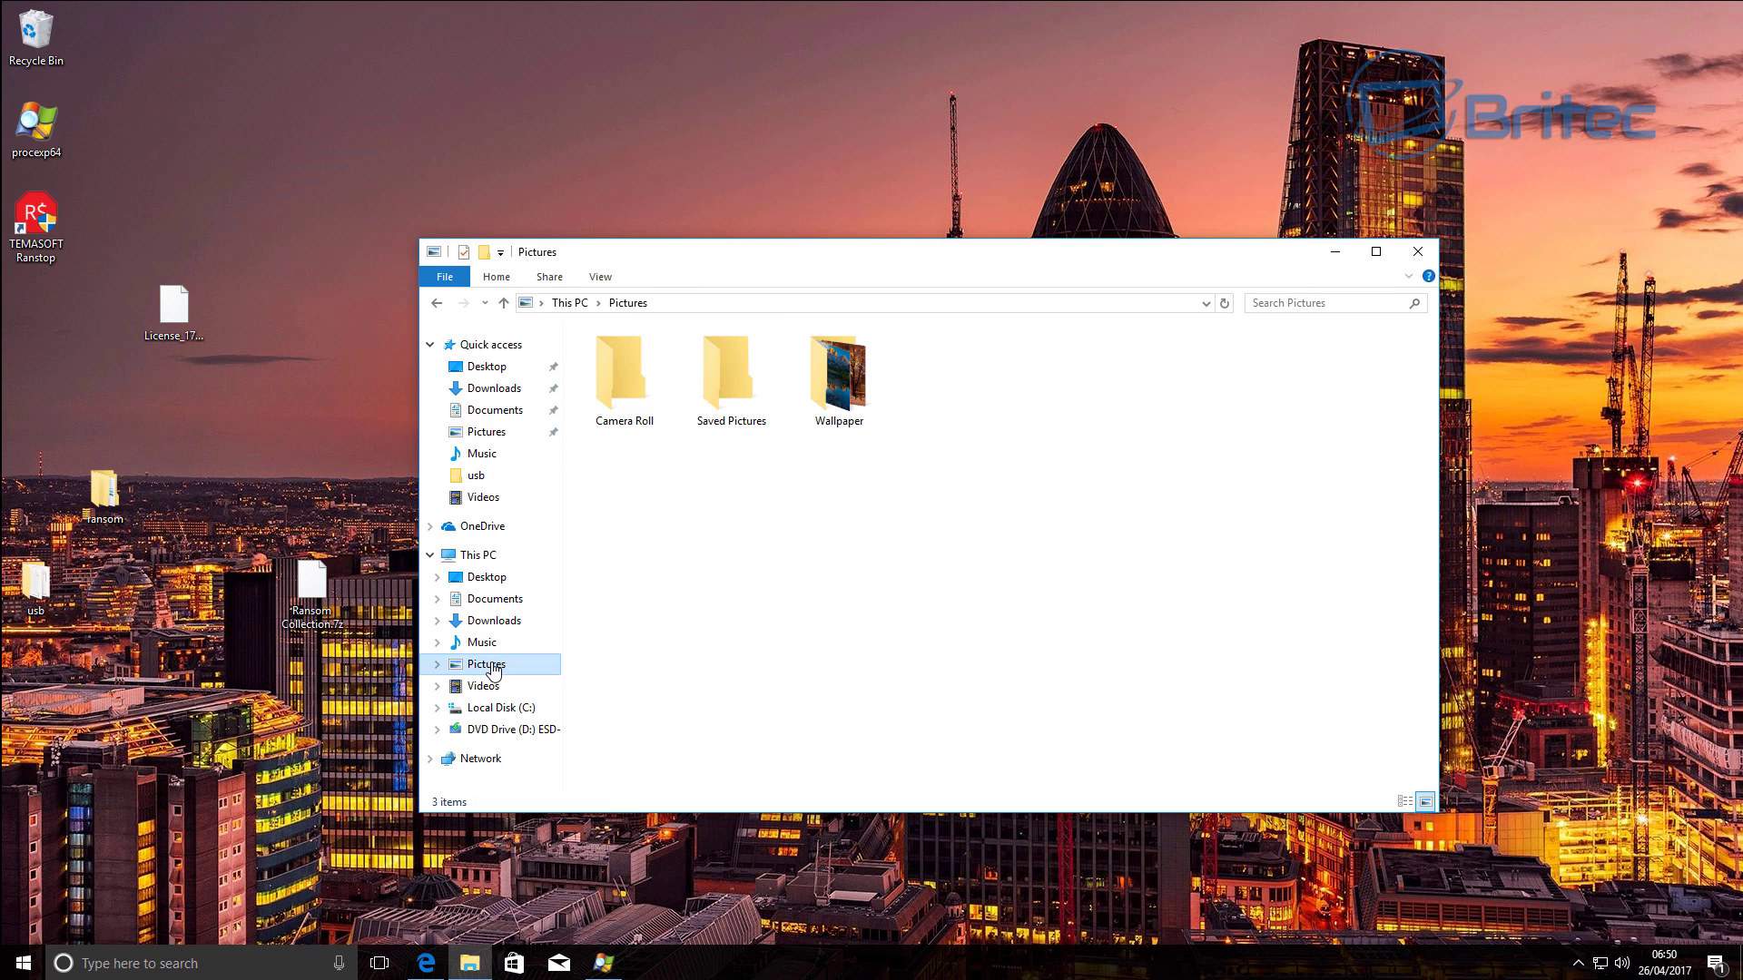
pyautogui.doubleClick(859, 396)
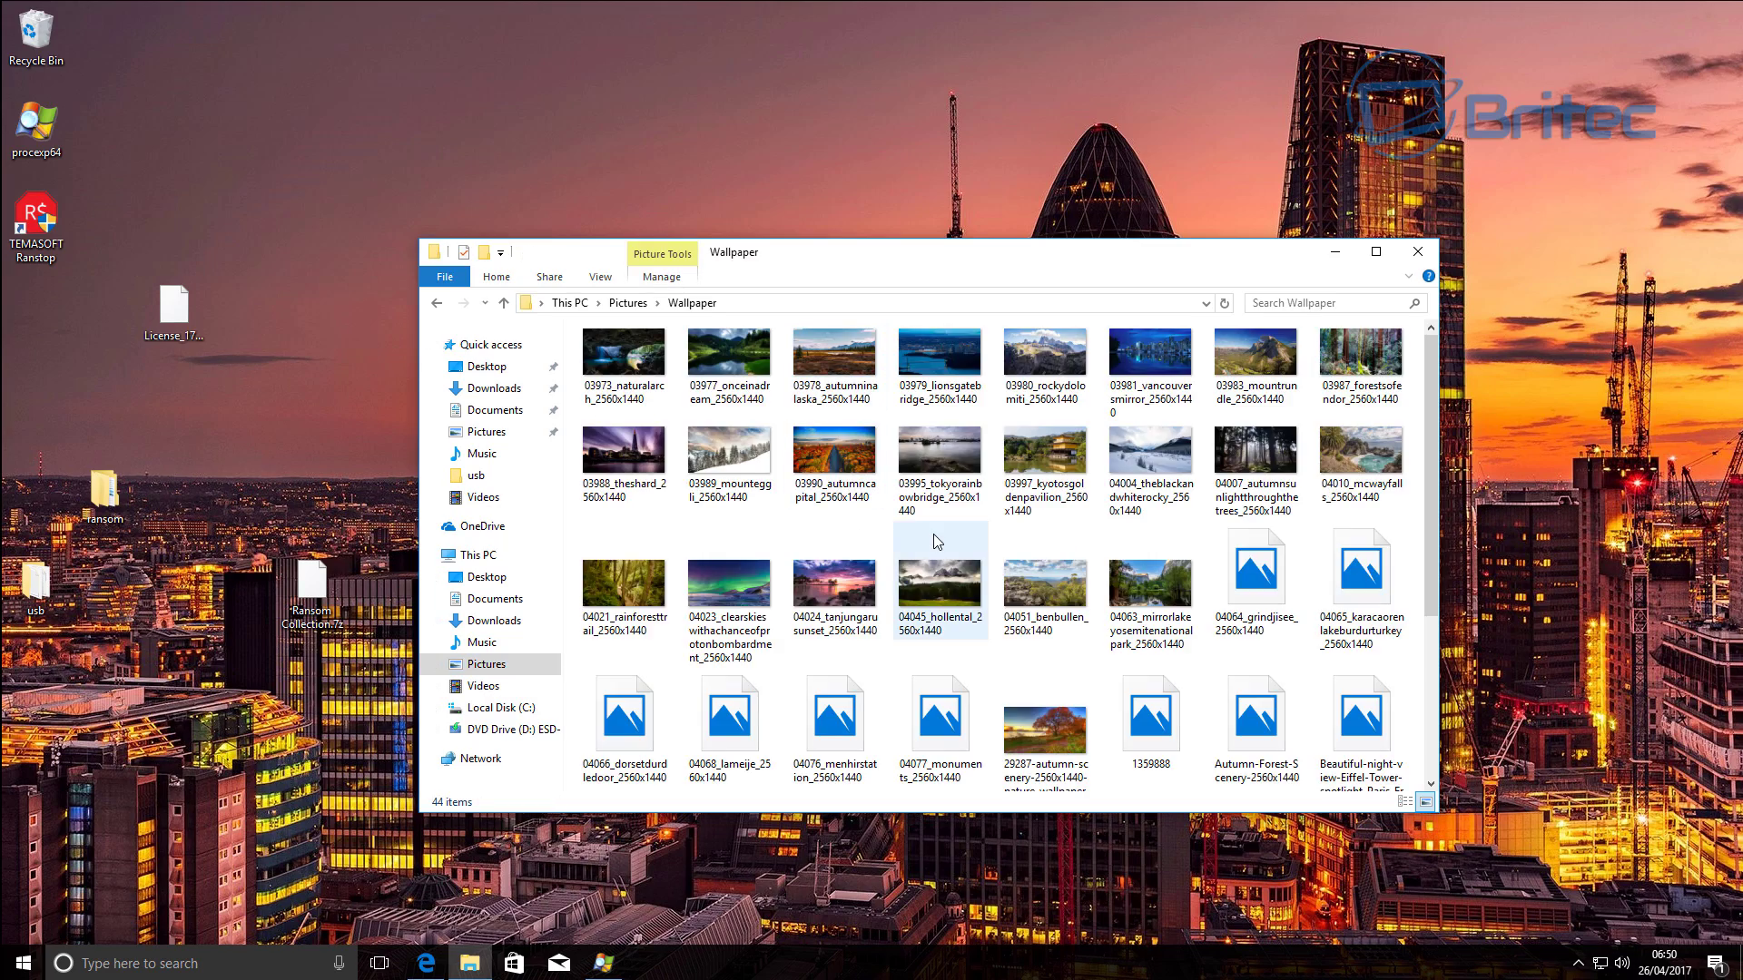
pyautogui.scroll(-3, 944, 562)
pyautogui.scroll(3, 950, 570)
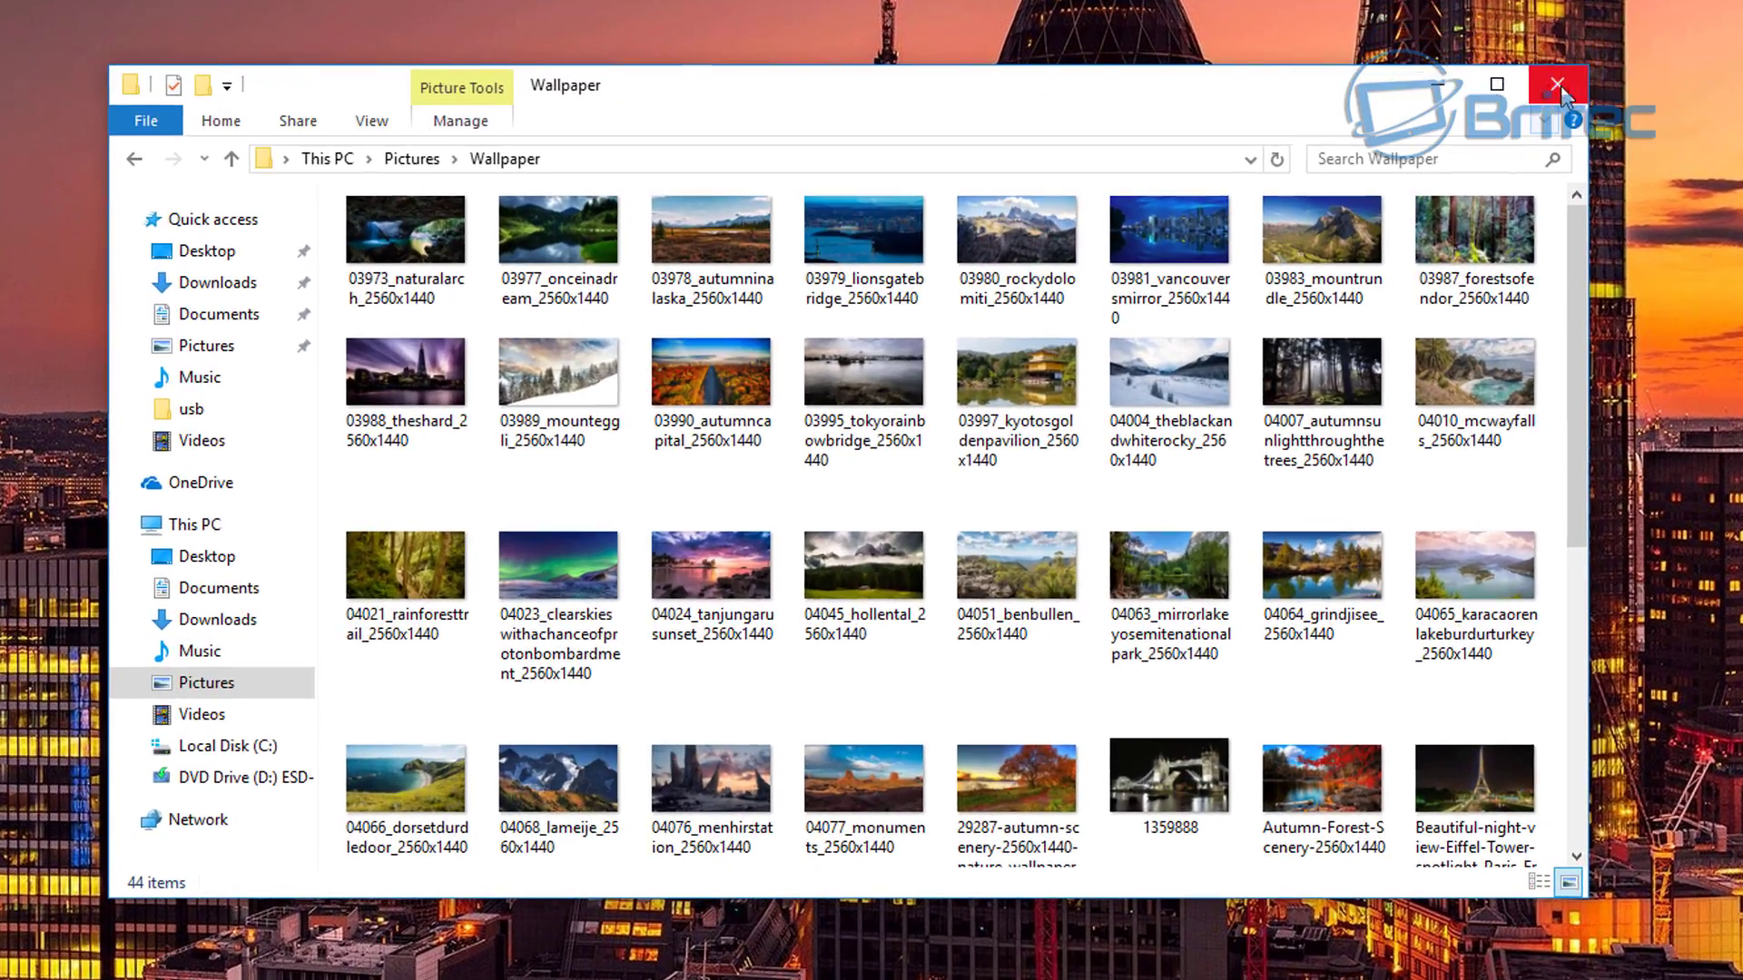
pyautogui.click(1558, 84)
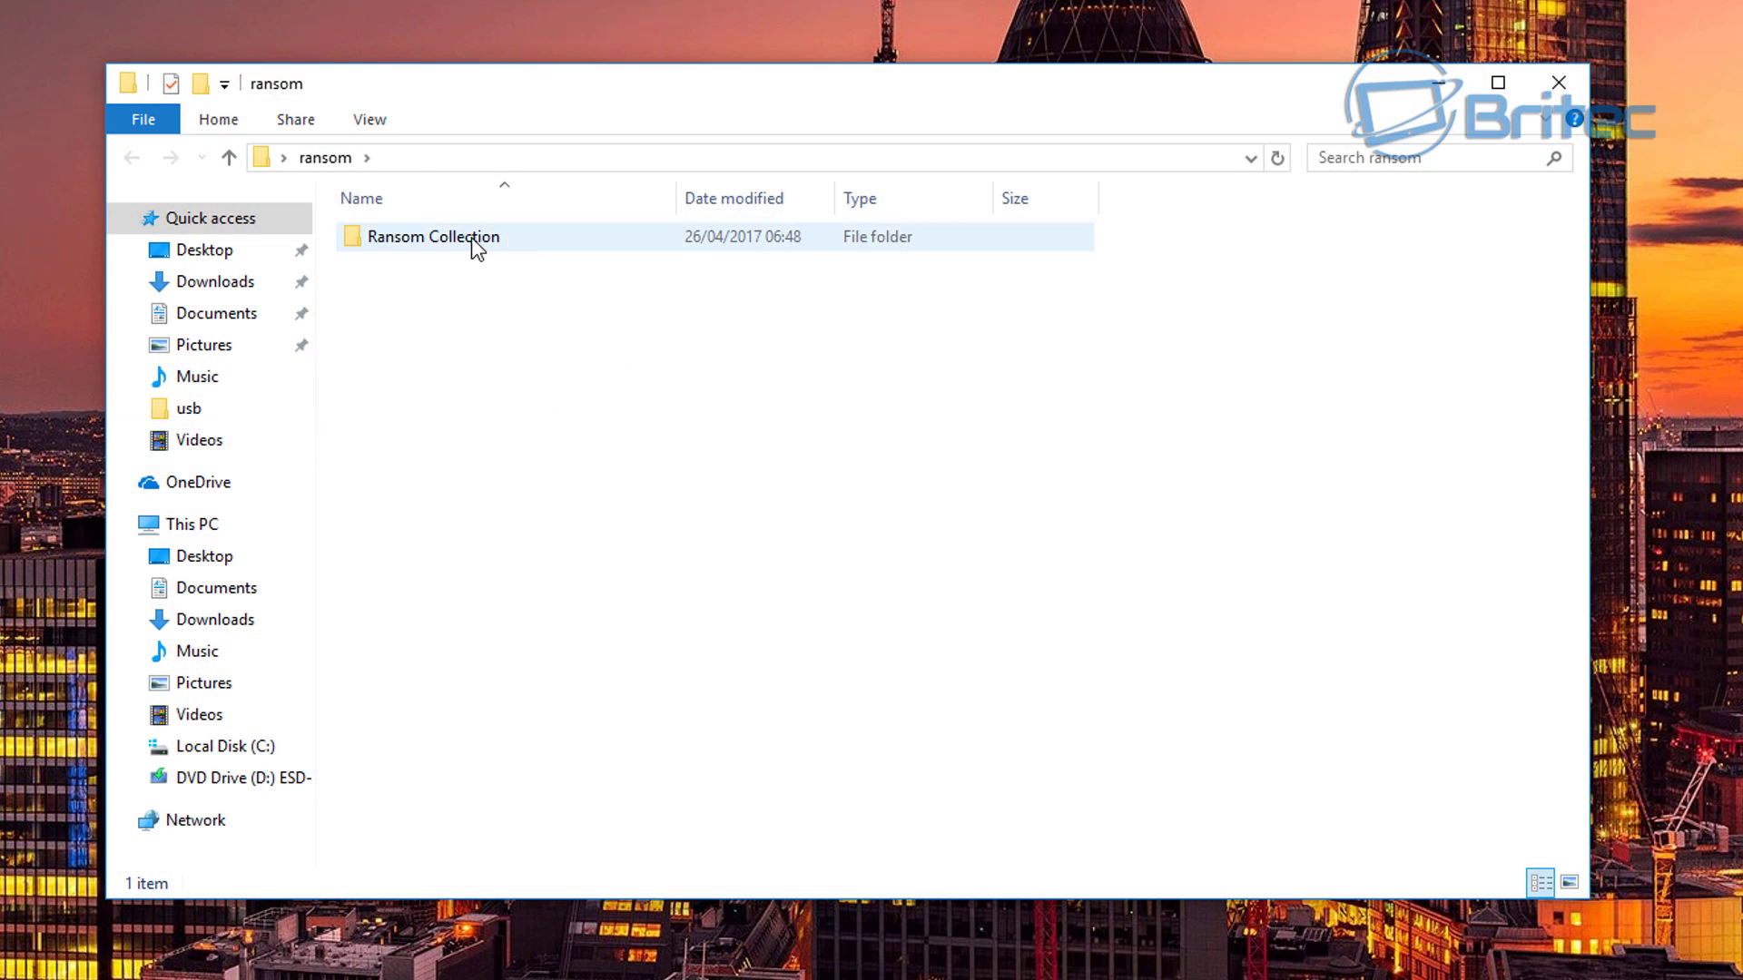
# Run the sample application from the Exotic Ransomware folder in Ransom Collection and acknowledge its Crypto message.
pyautogui.doubleClick(475, 241)
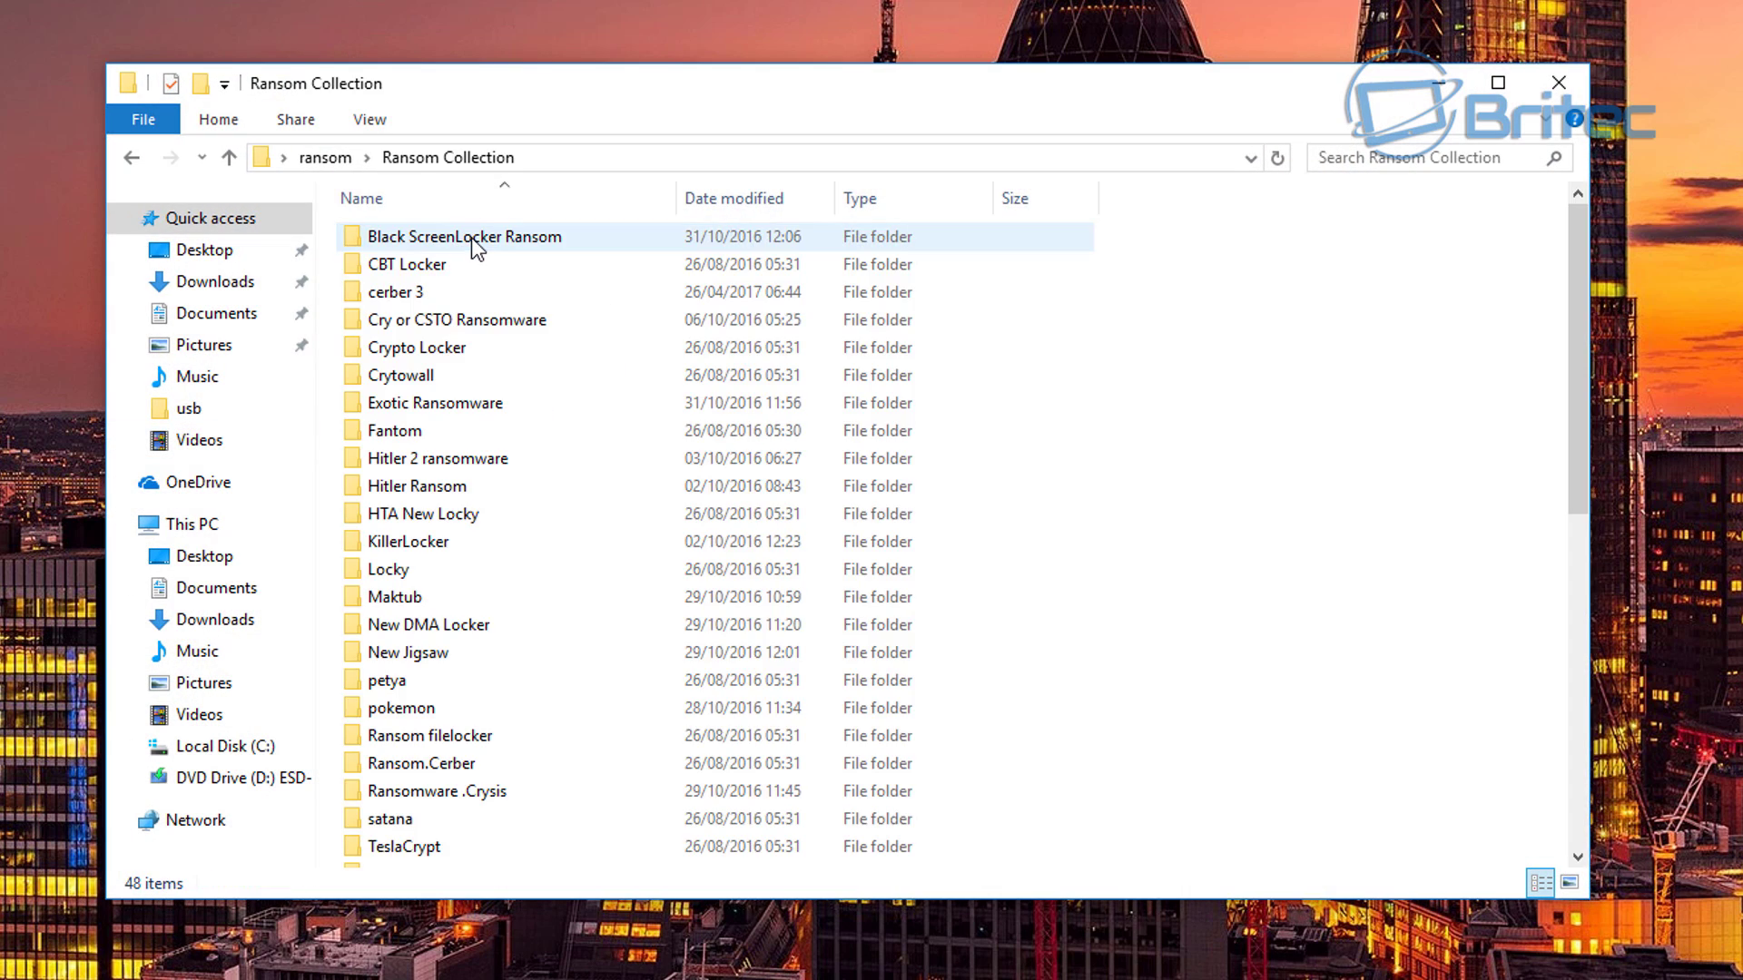
pyautogui.doubleClick(443, 407)
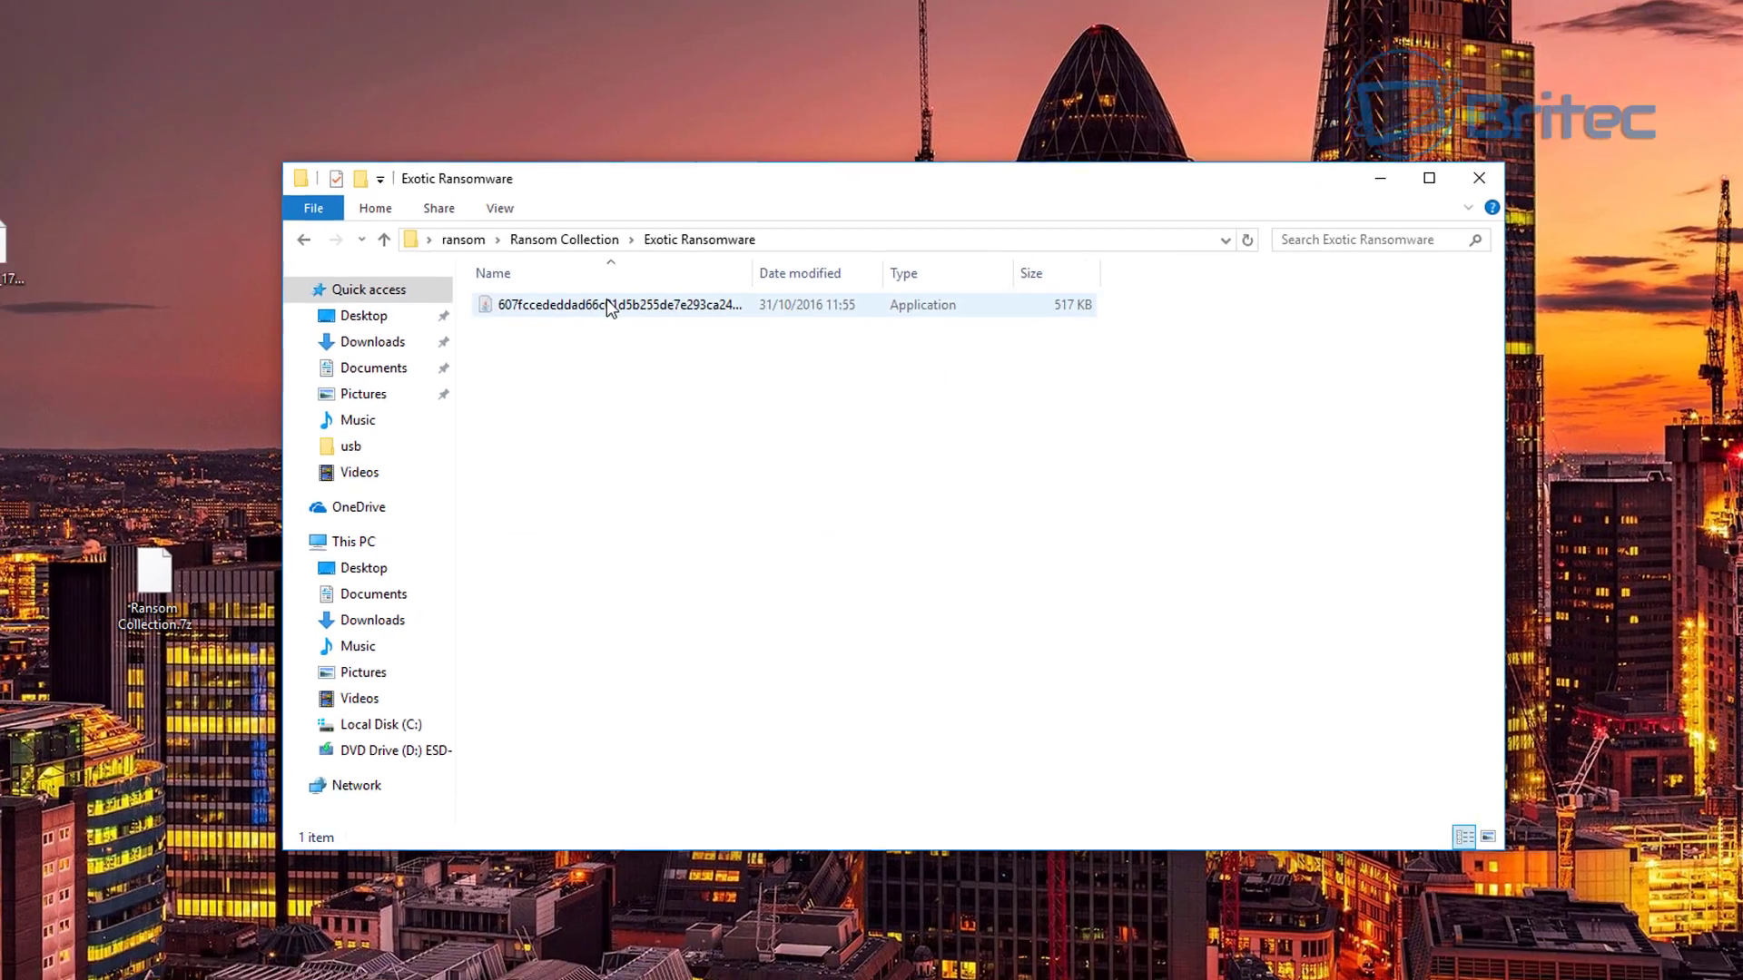
pyautogui.doubleClick(606, 304)
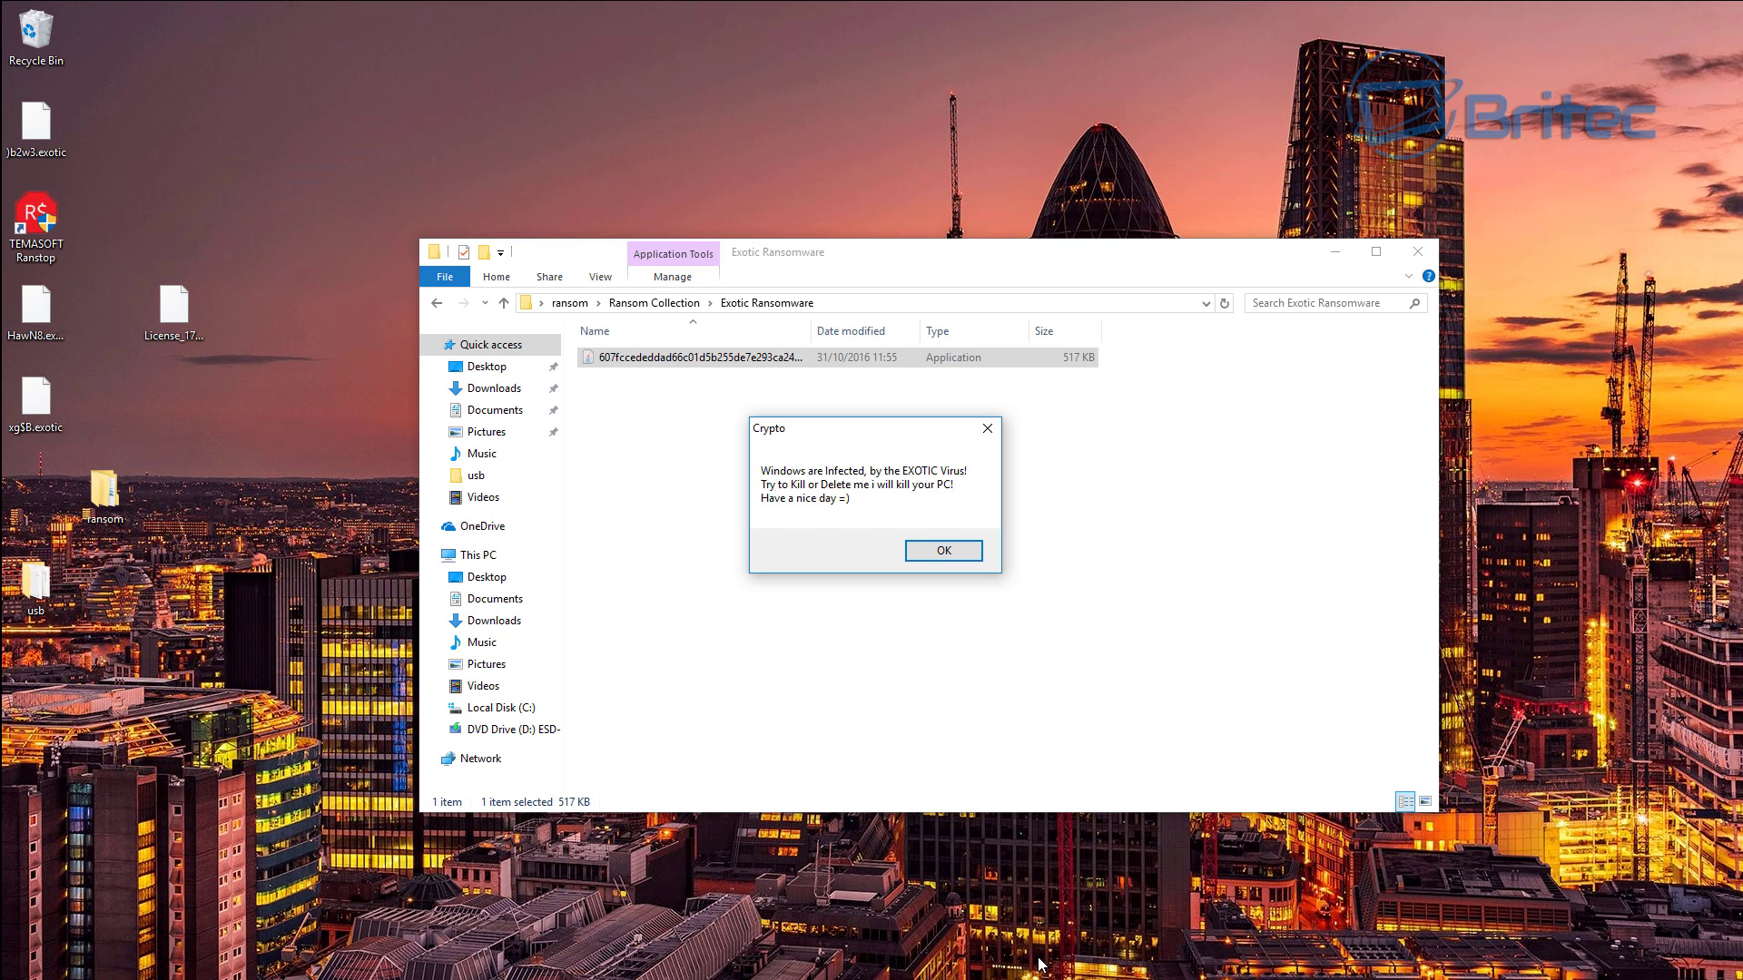
pyautogui.click(942, 548)
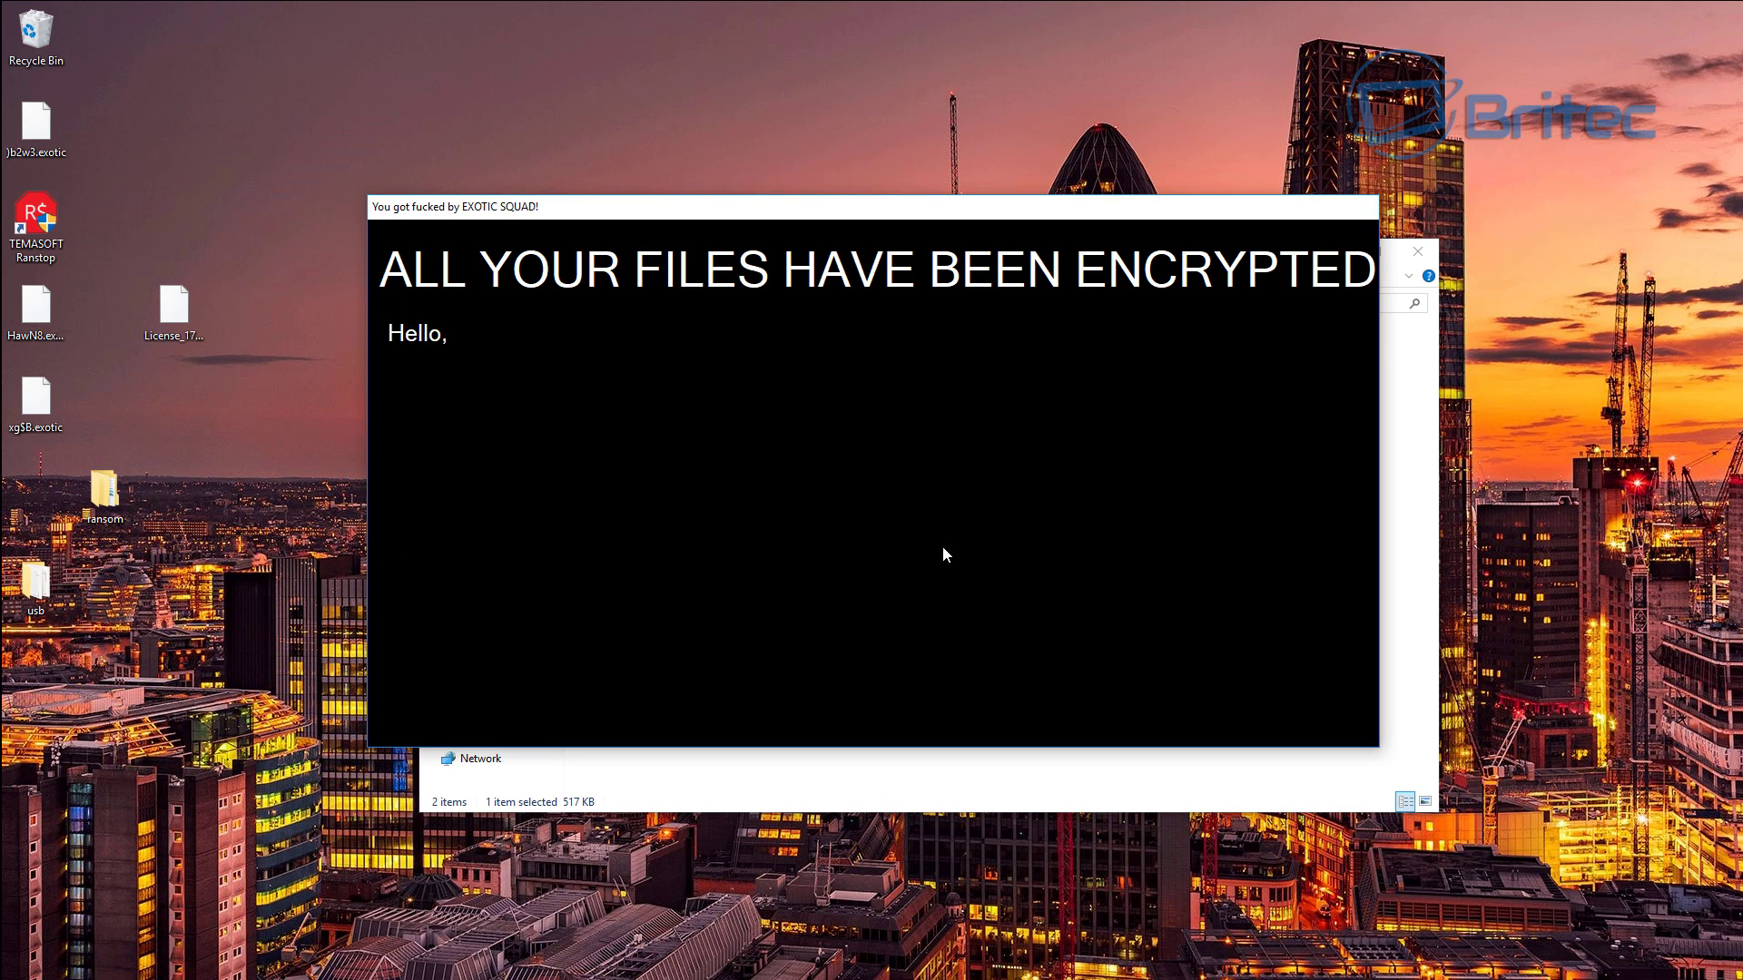
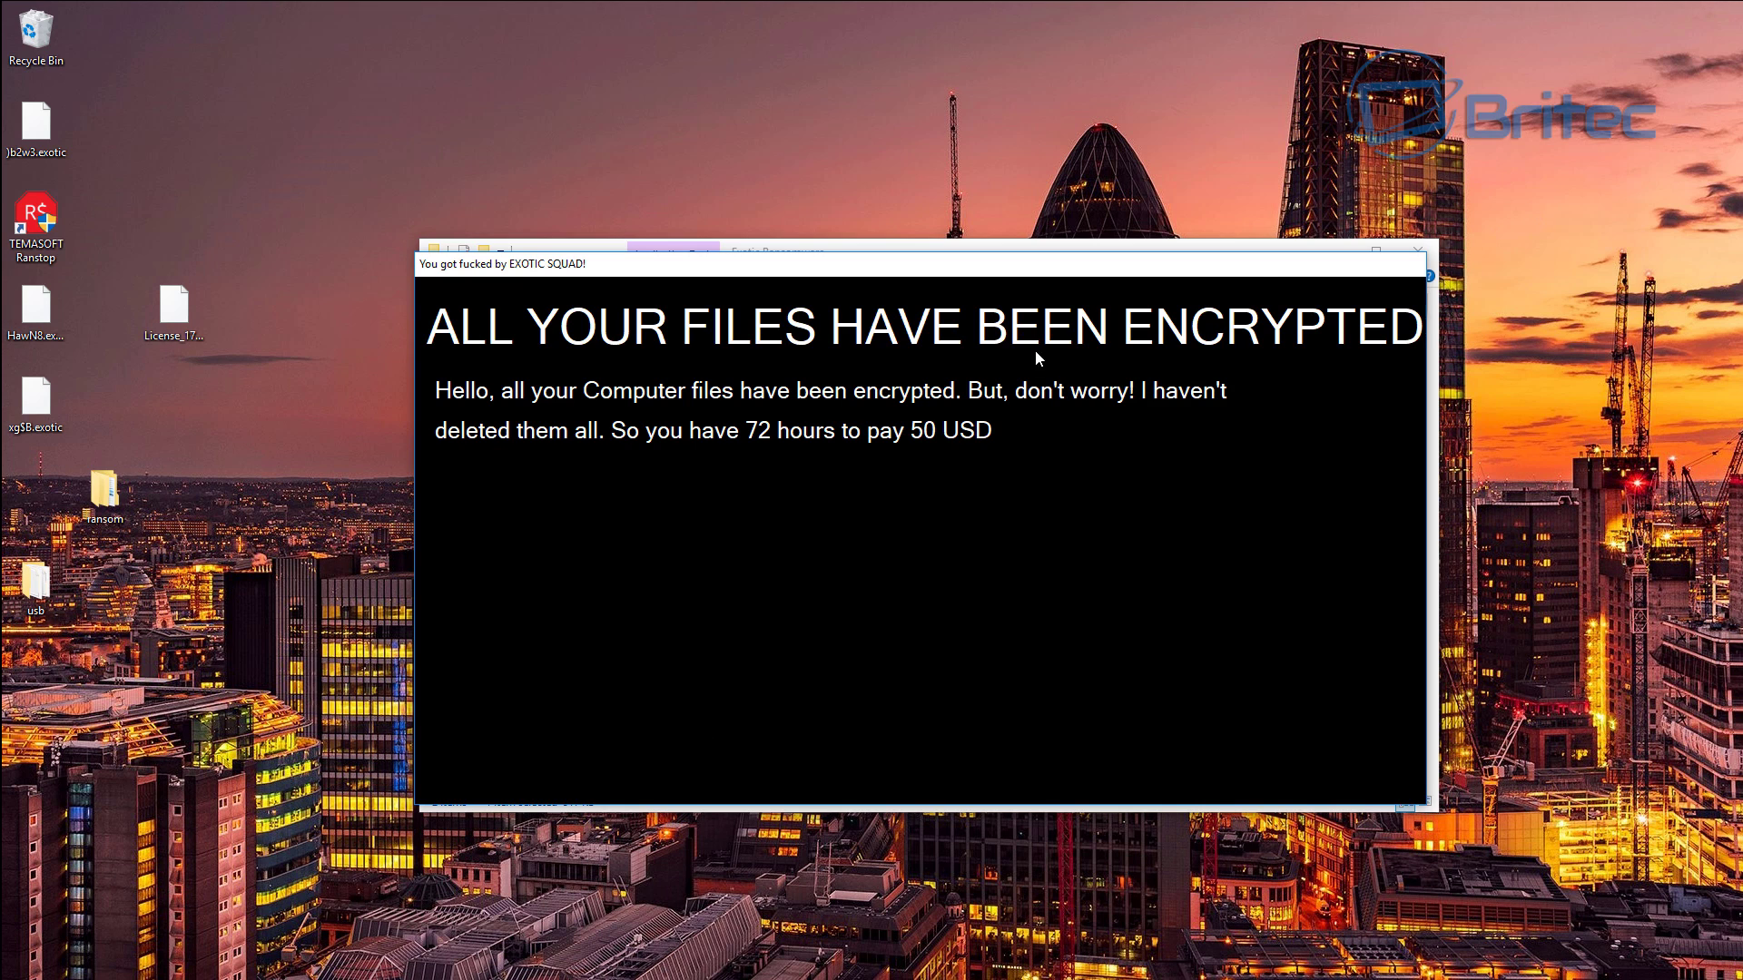
# Open Device Manager from the Devices settings, check the adapter listed under Network adapters, and close both windows.
pyautogui.rightClick(17, 974)
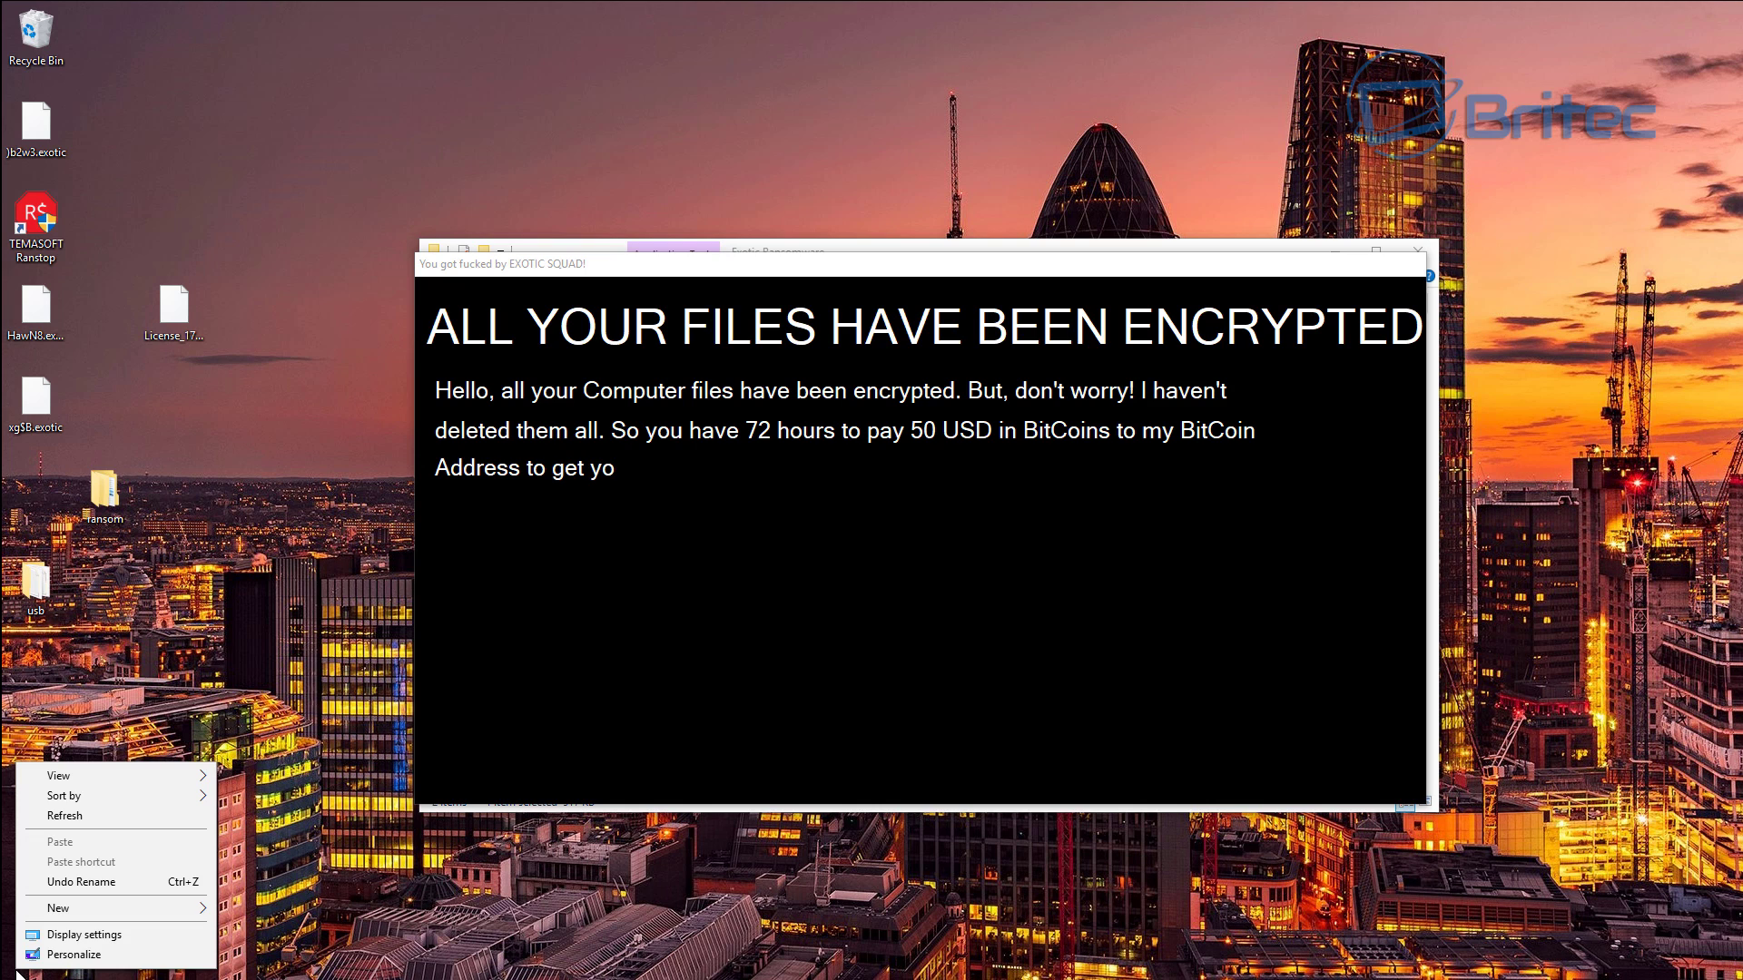
pyautogui.moveTo(81, 909)
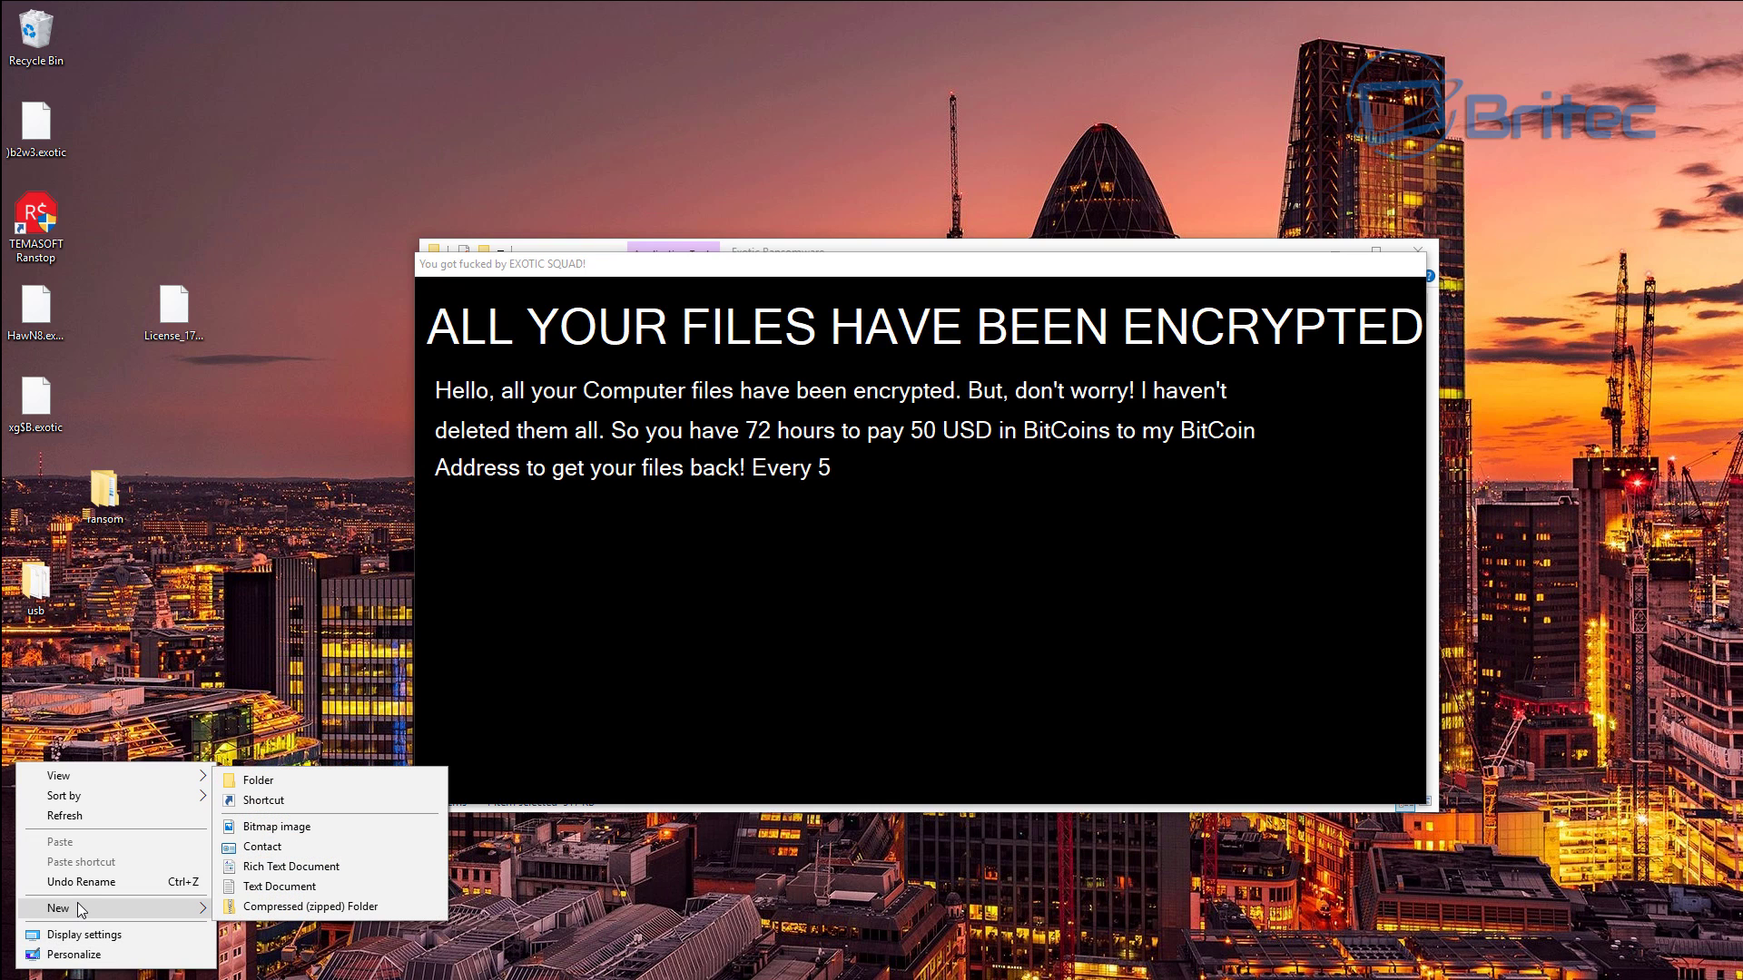
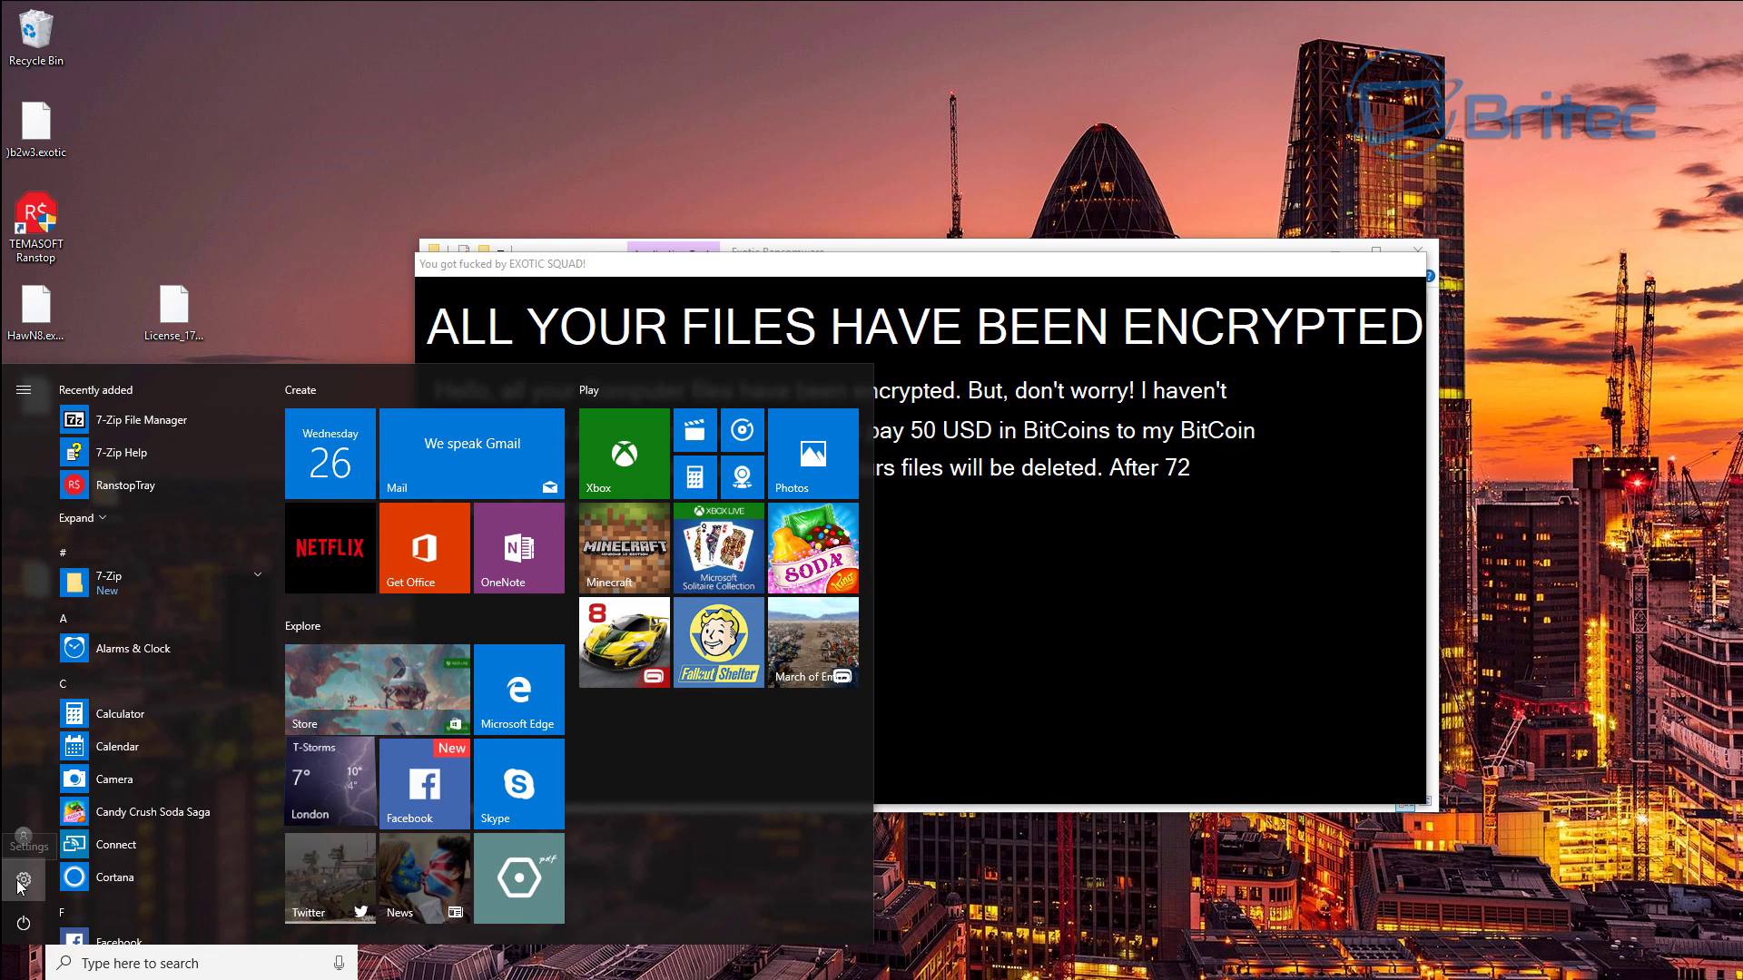
pyautogui.click(20, 880)
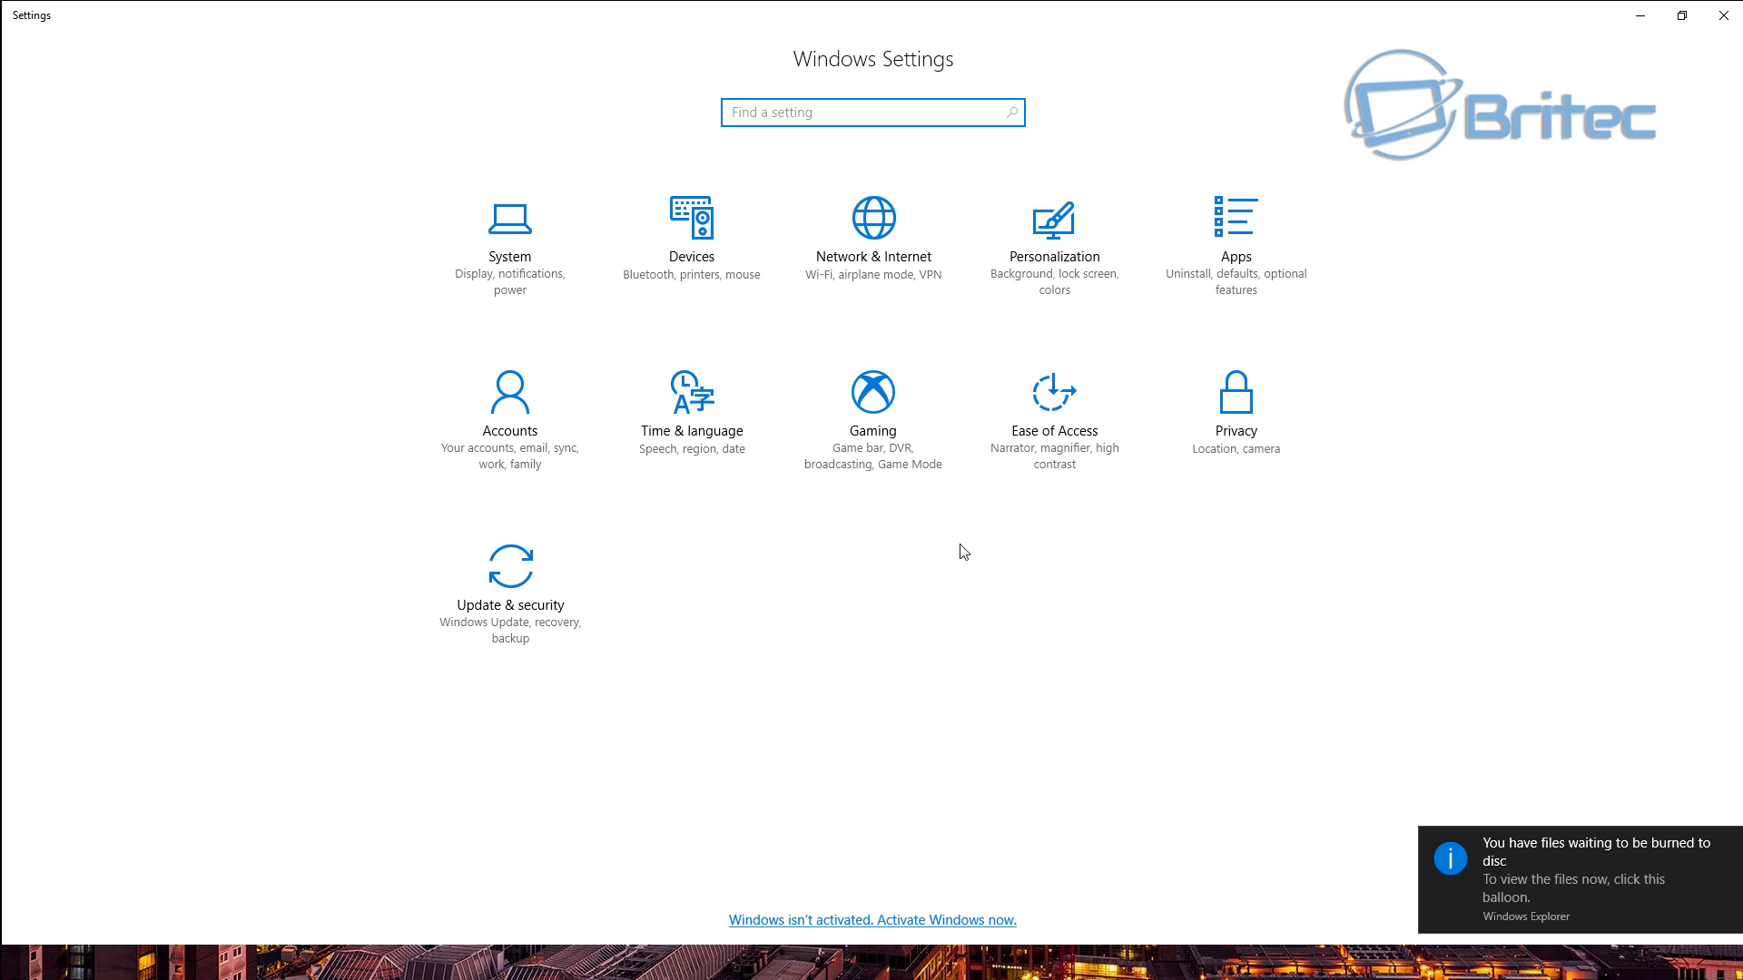
pyautogui.click(753, 251)
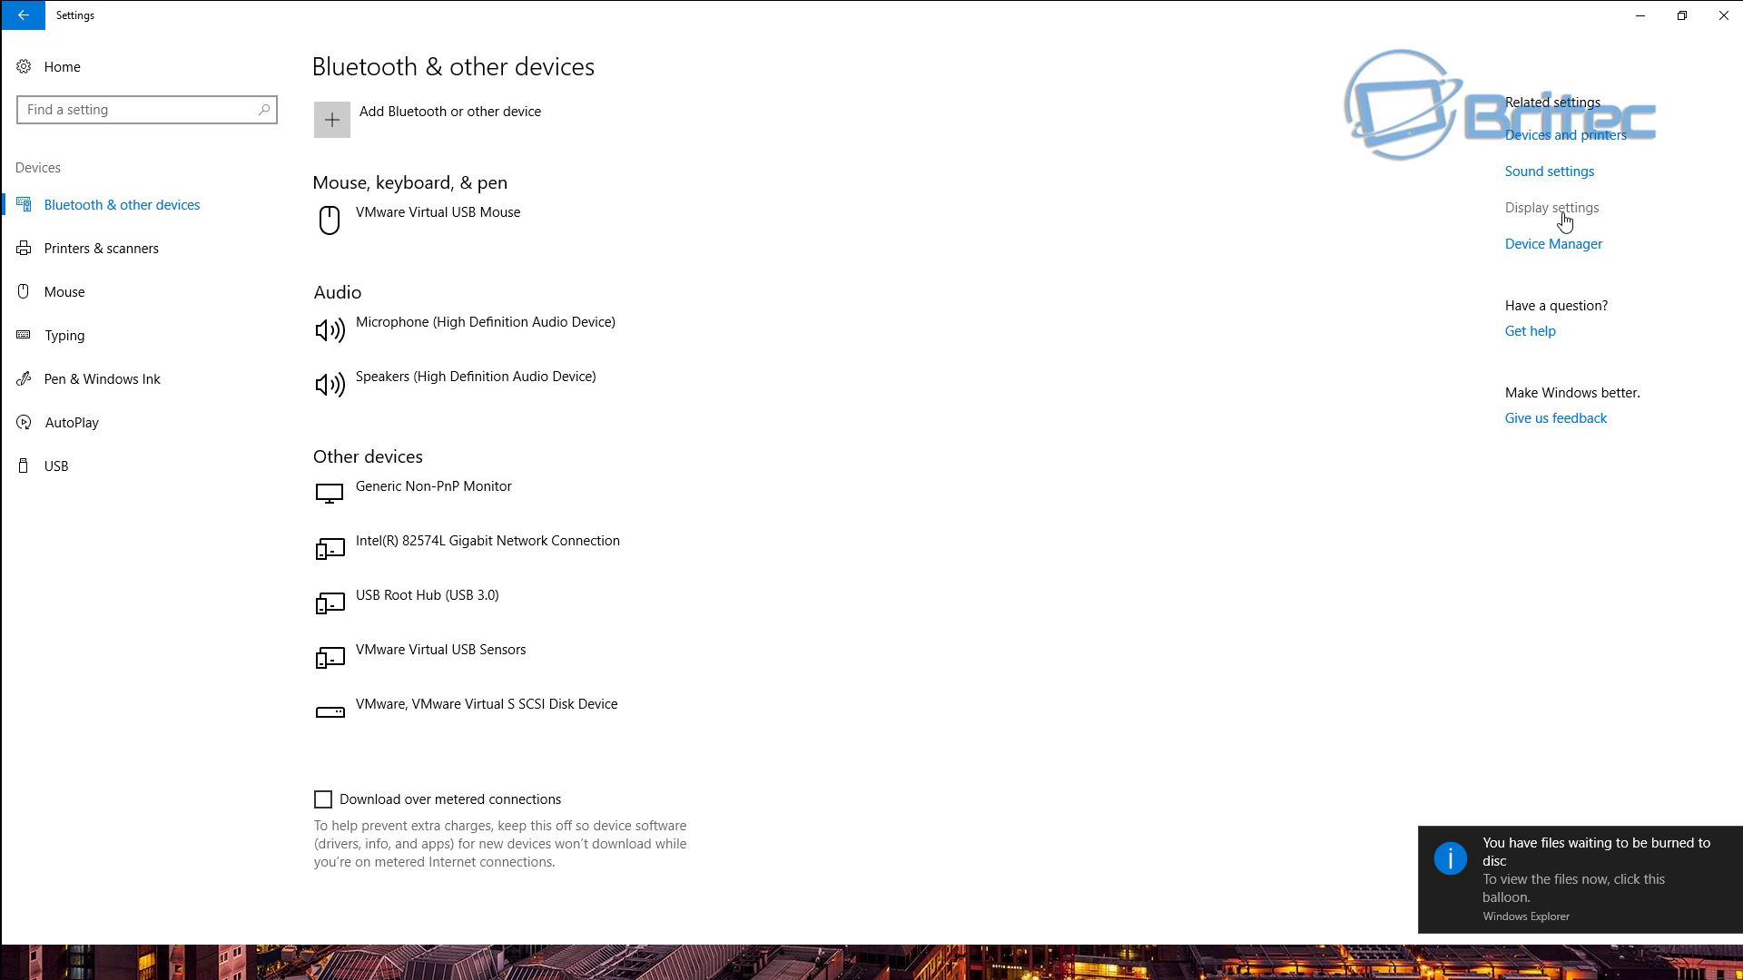
pyautogui.click(1558, 247)
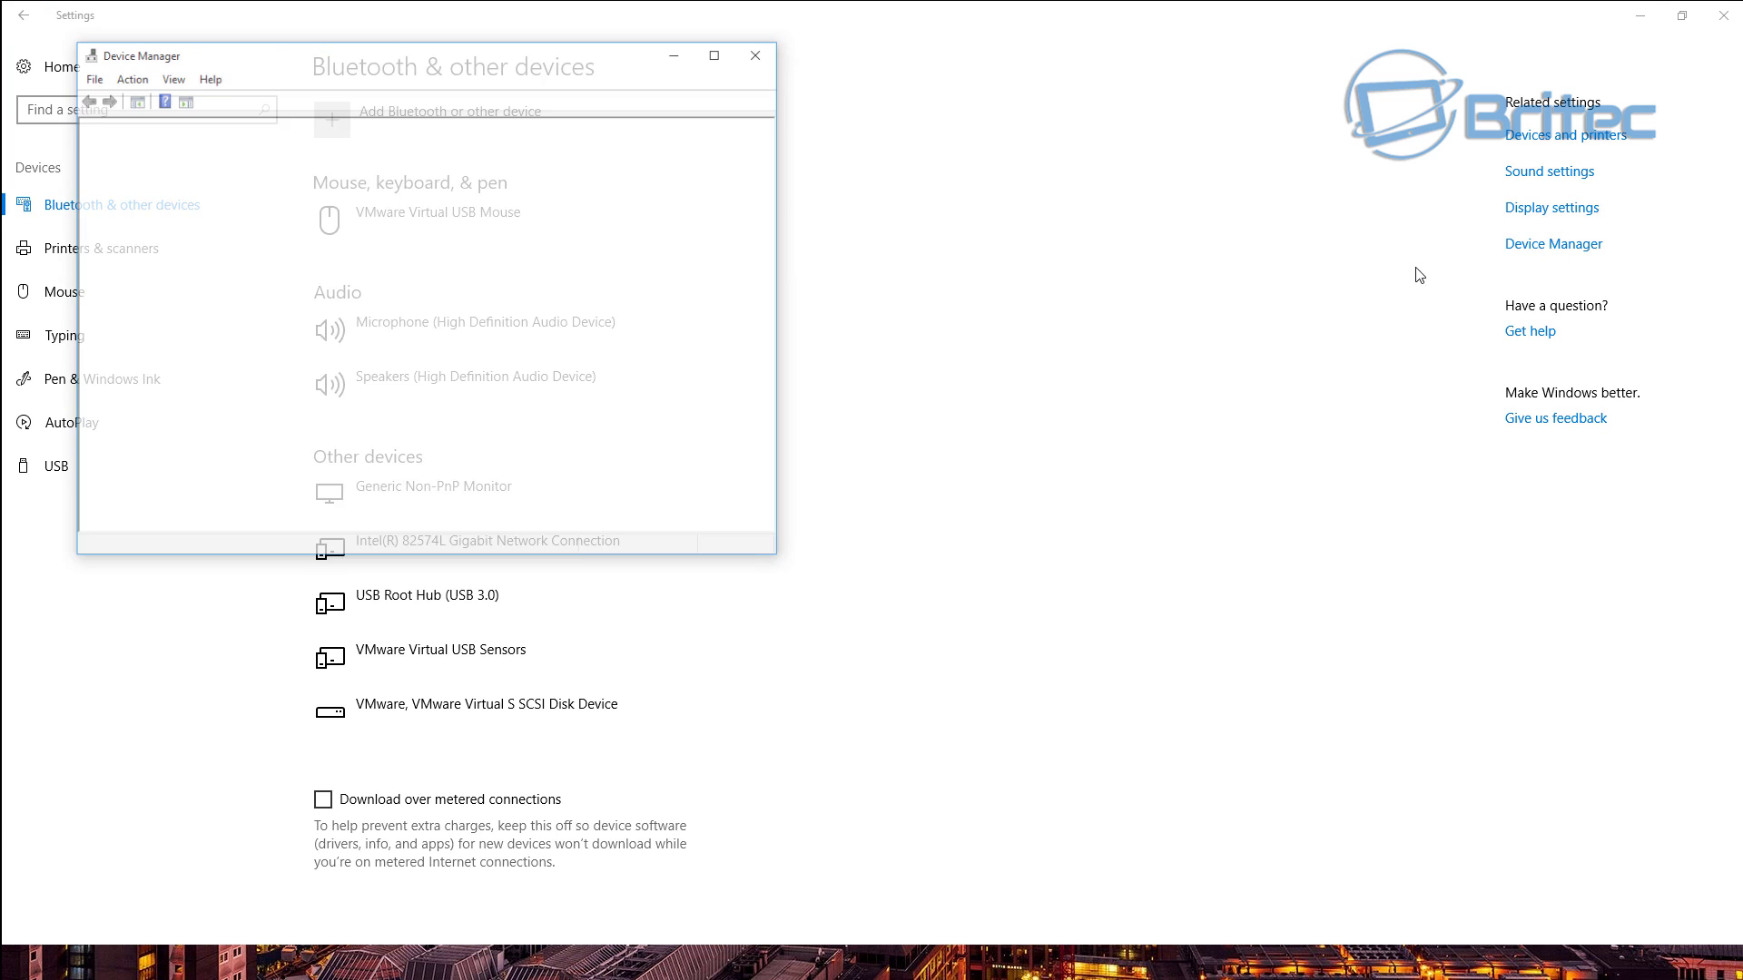
pyautogui.click(103, 322)
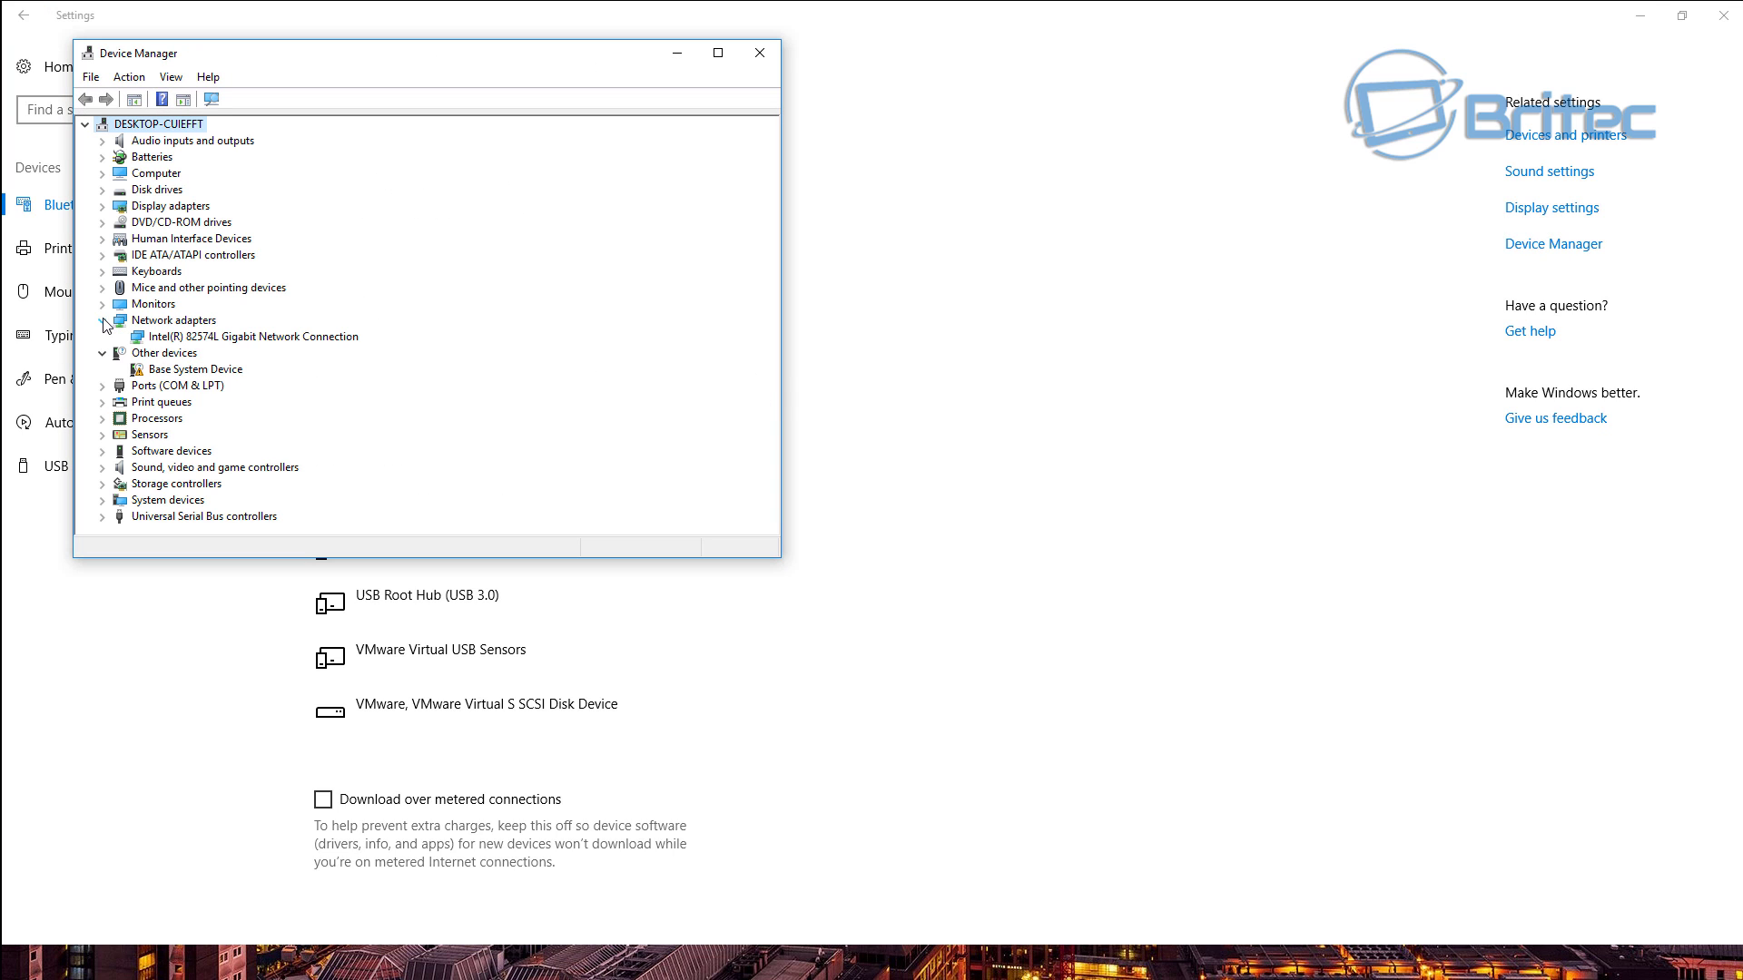
pyautogui.click(760, 52)
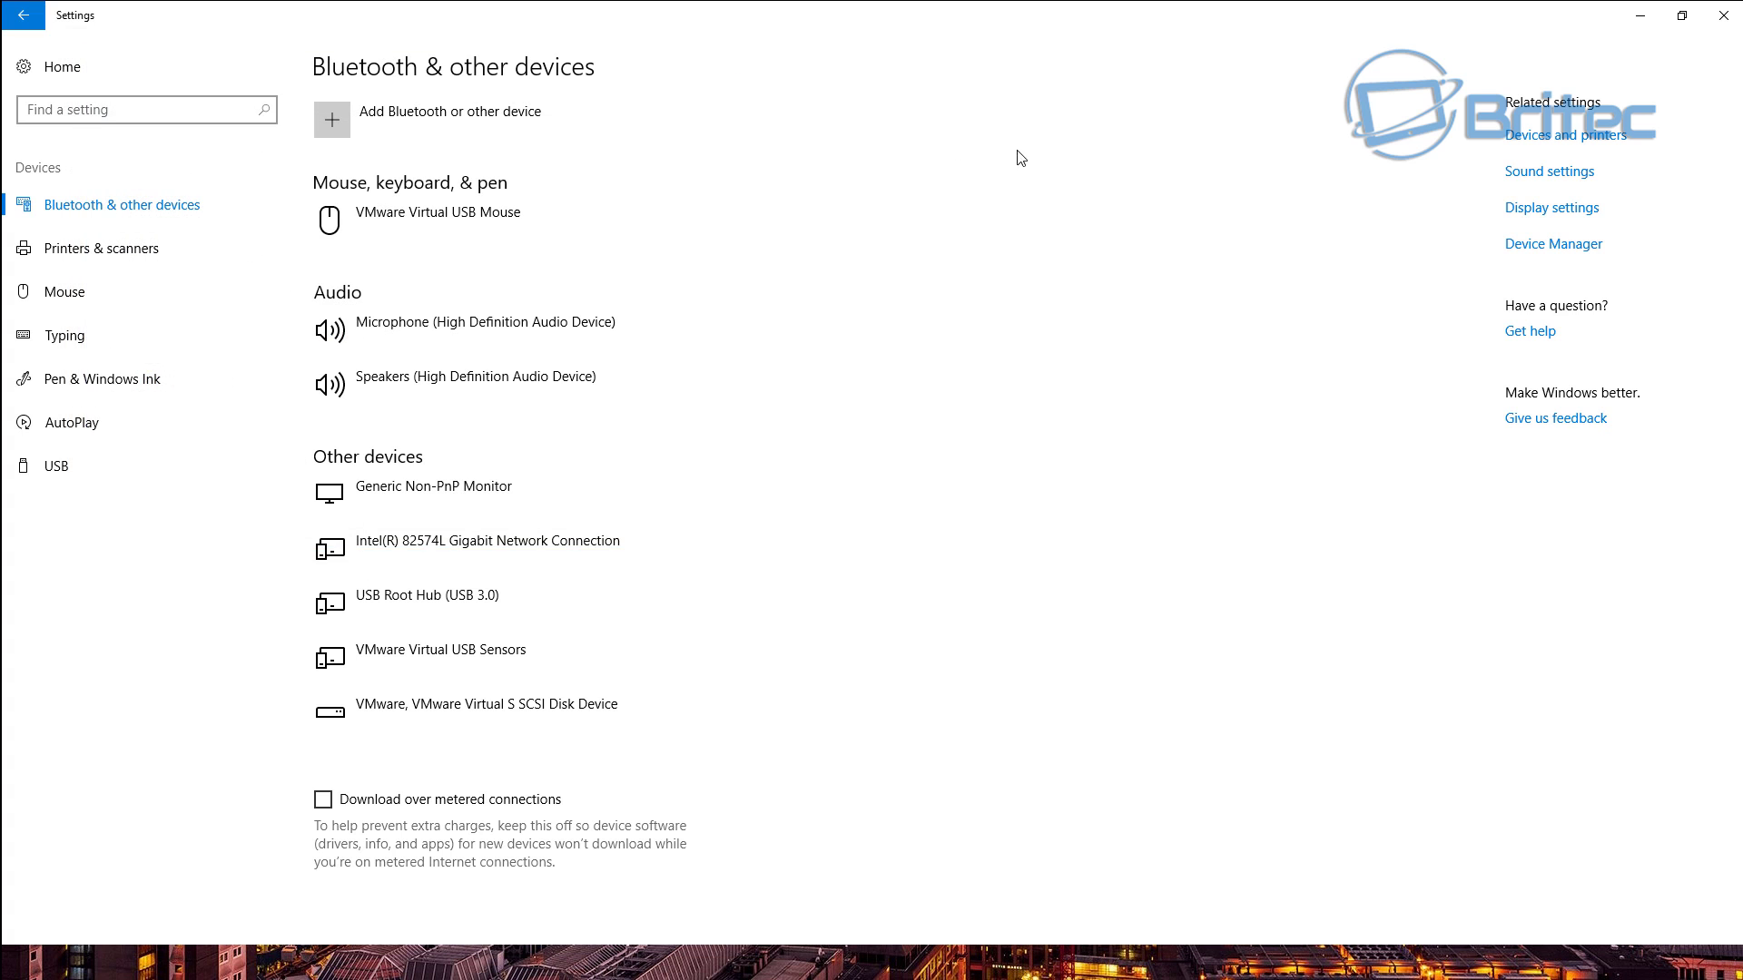
pyautogui.click(1718, 19)
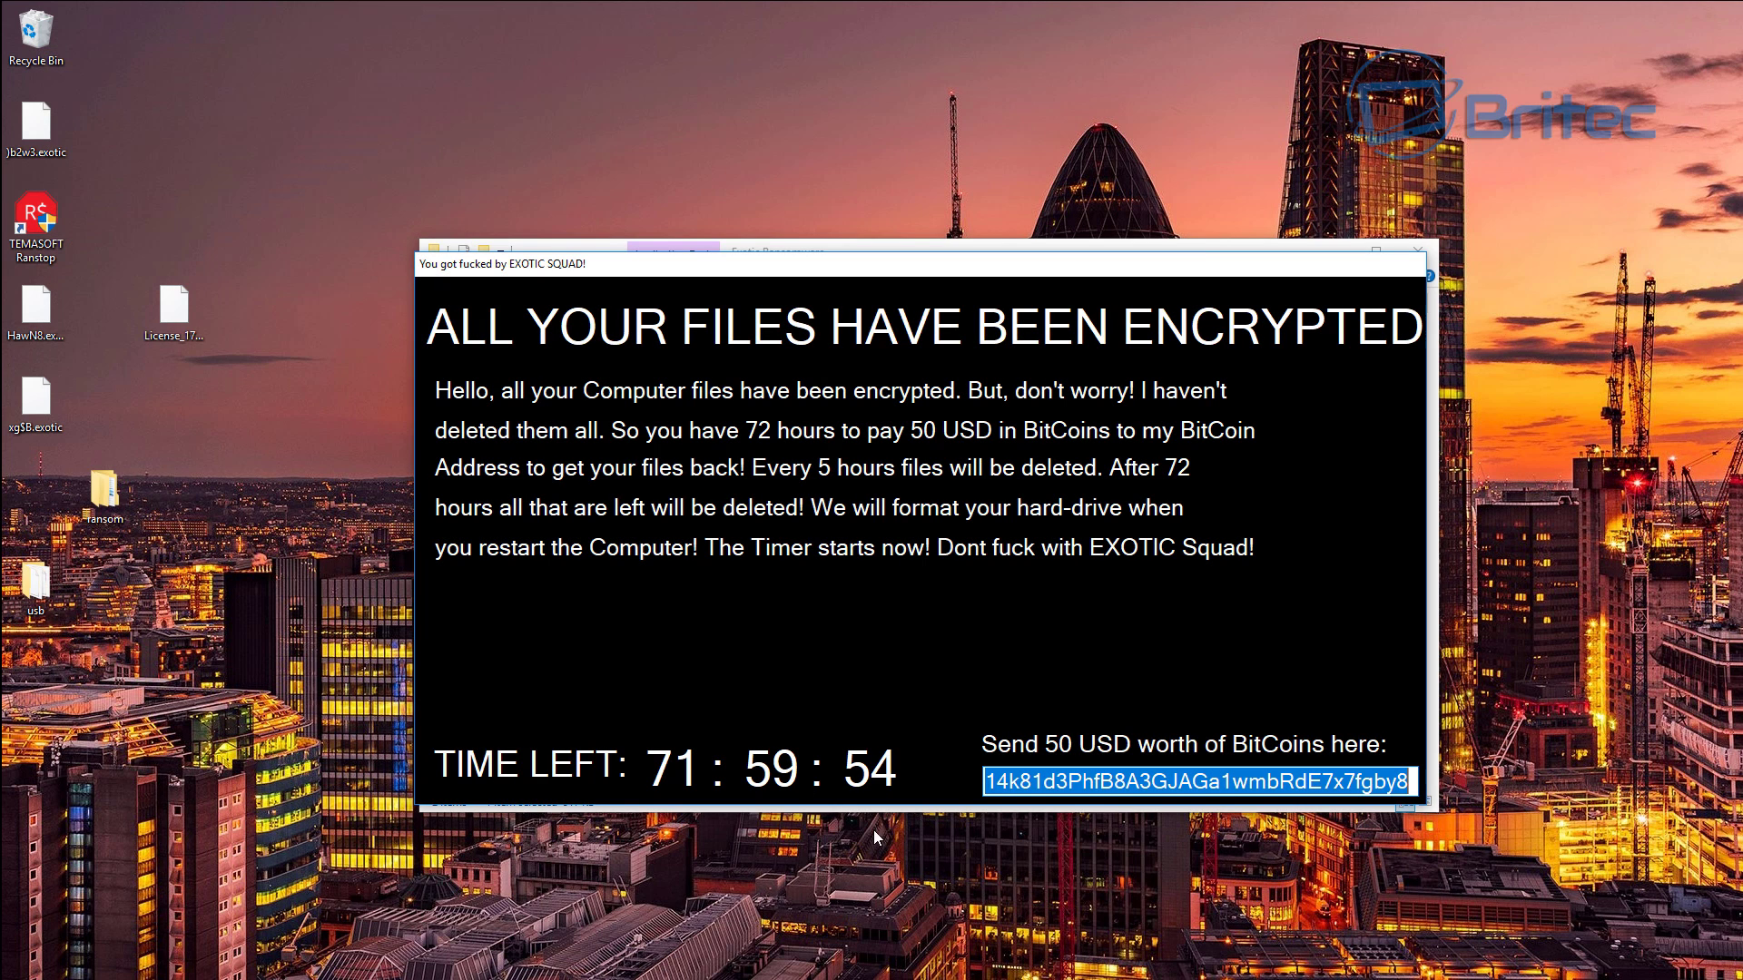
# Sign out of Windows while the Exotic ransom screen is showing, and sign back in to the same account.
pyautogui.click(771, 846)
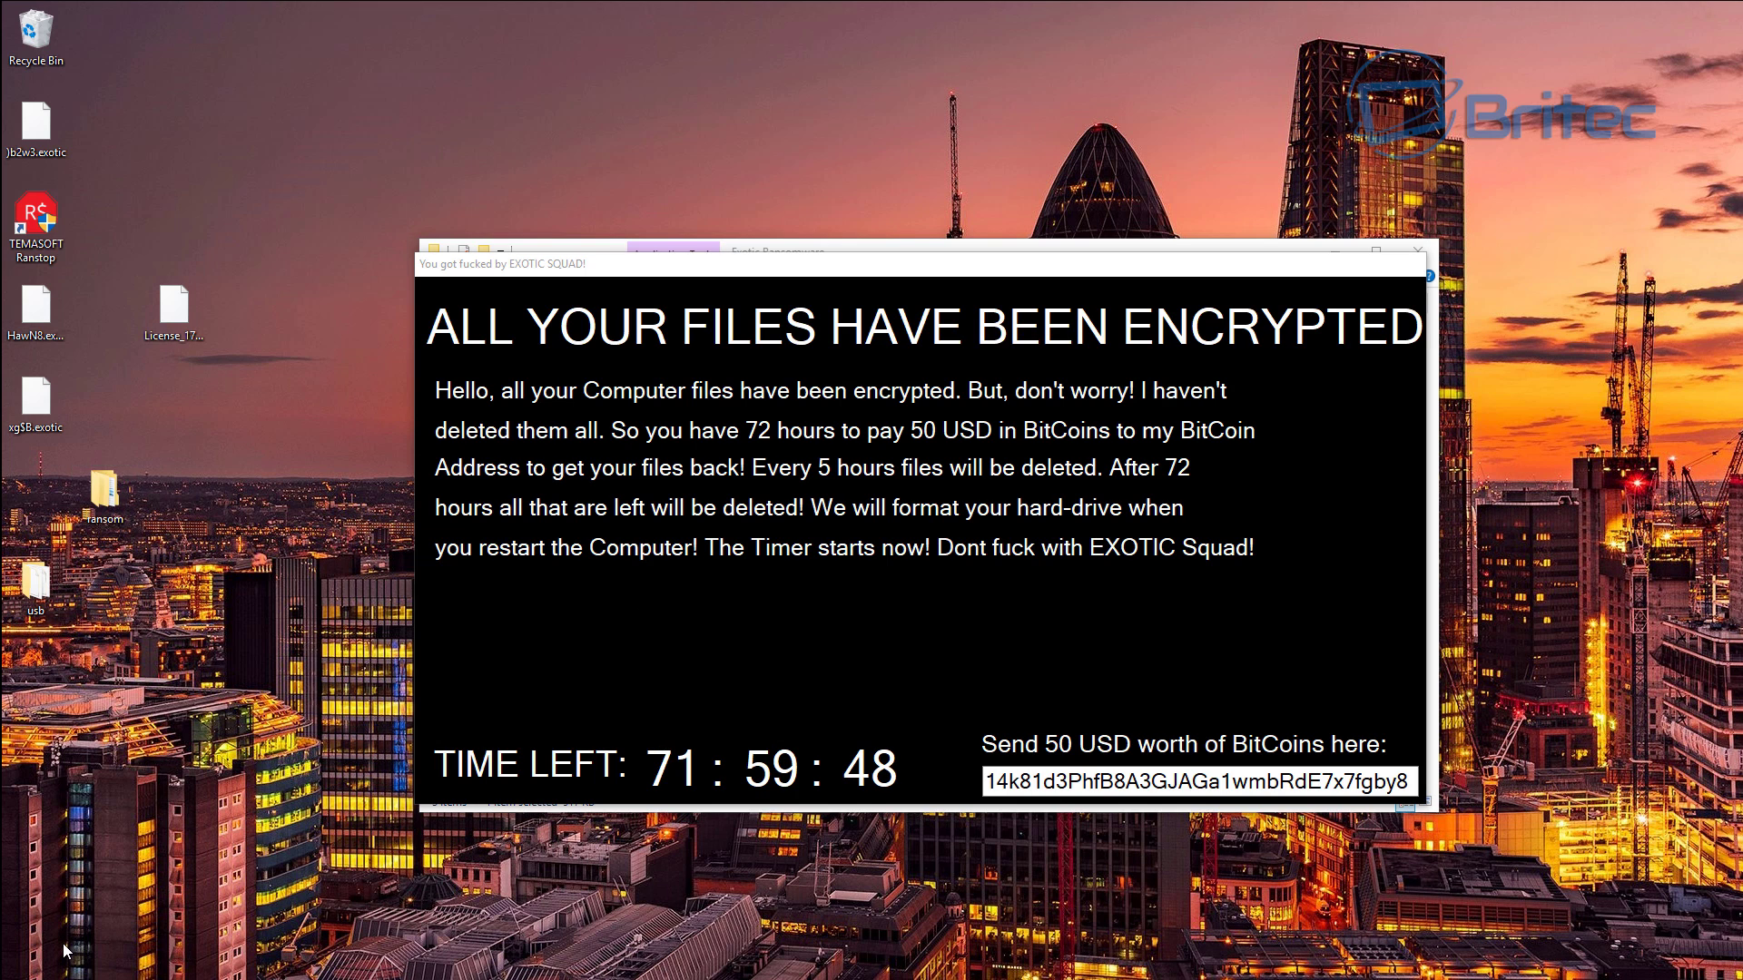
pyautogui.press('super')
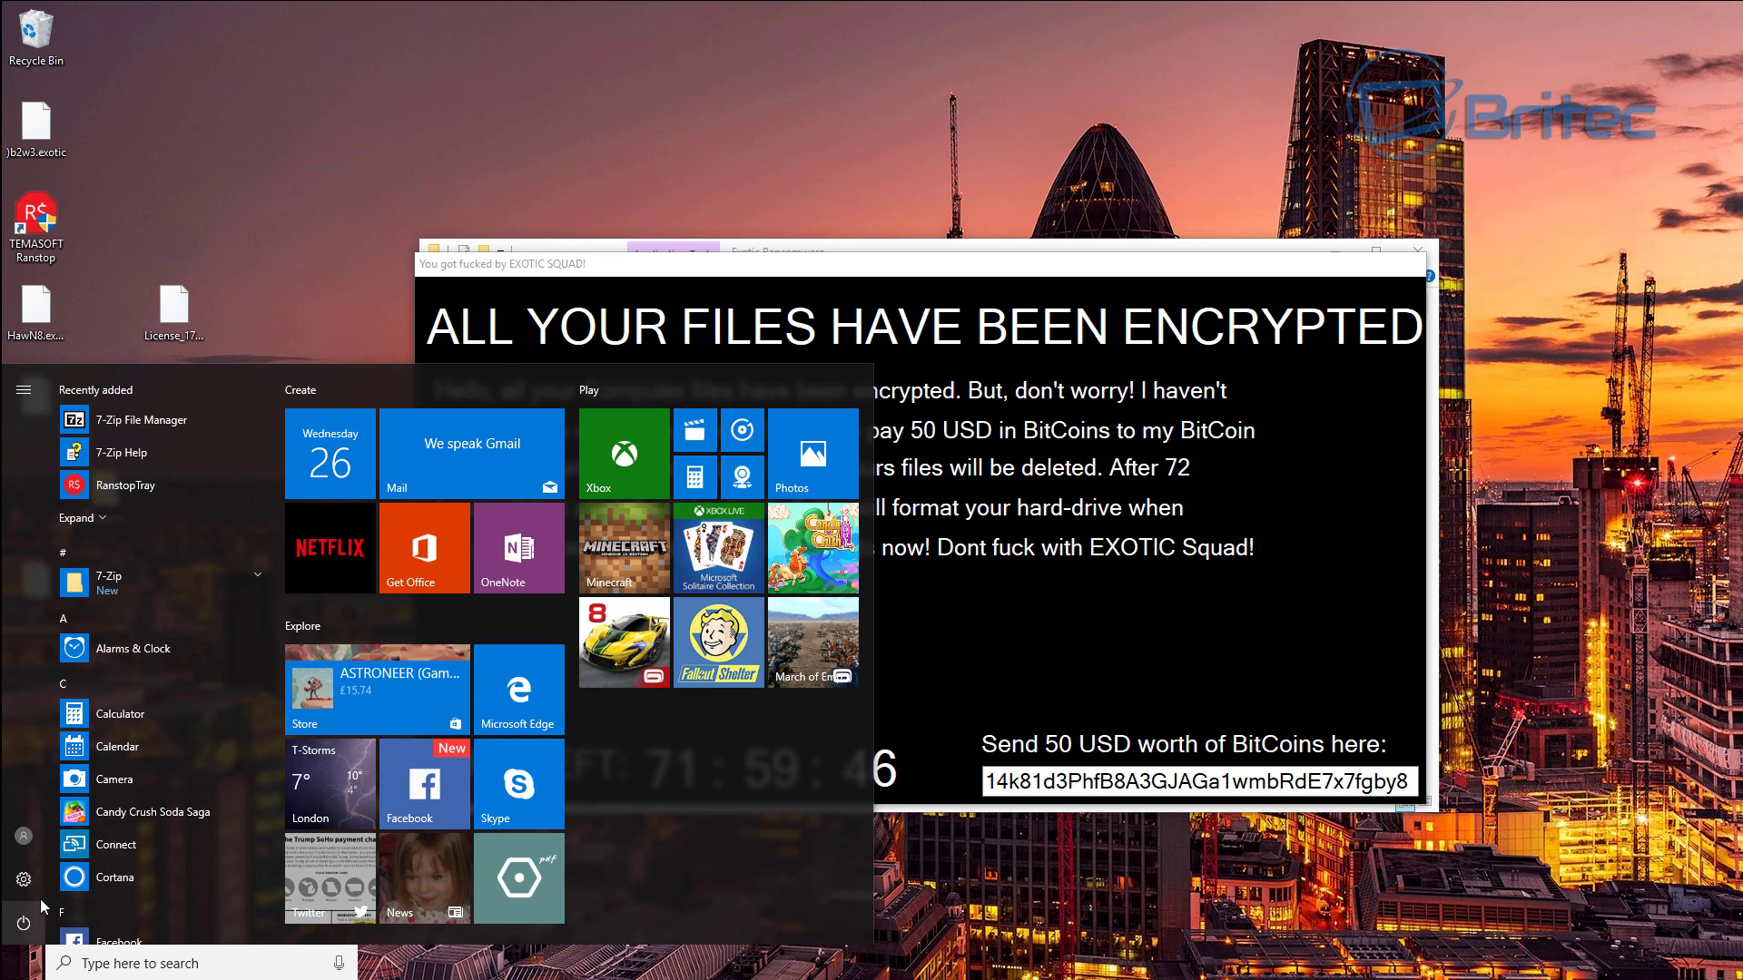
pyautogui.click(34, 843)
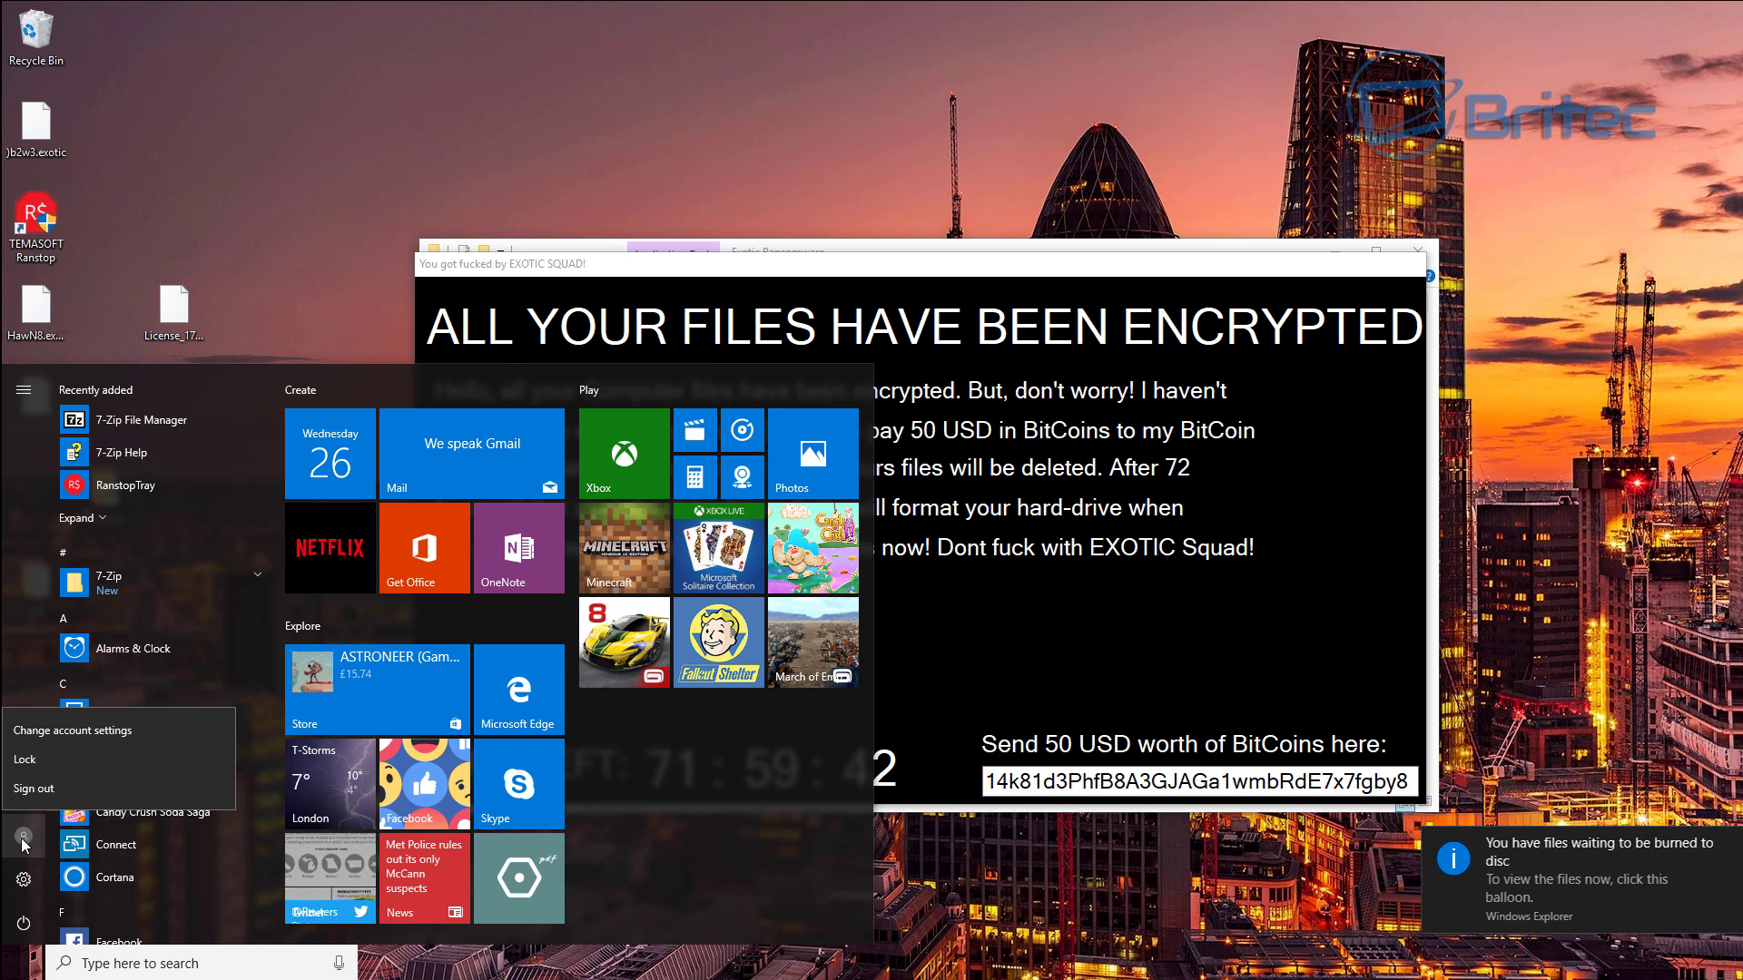
pyautogui.click(40, 792)
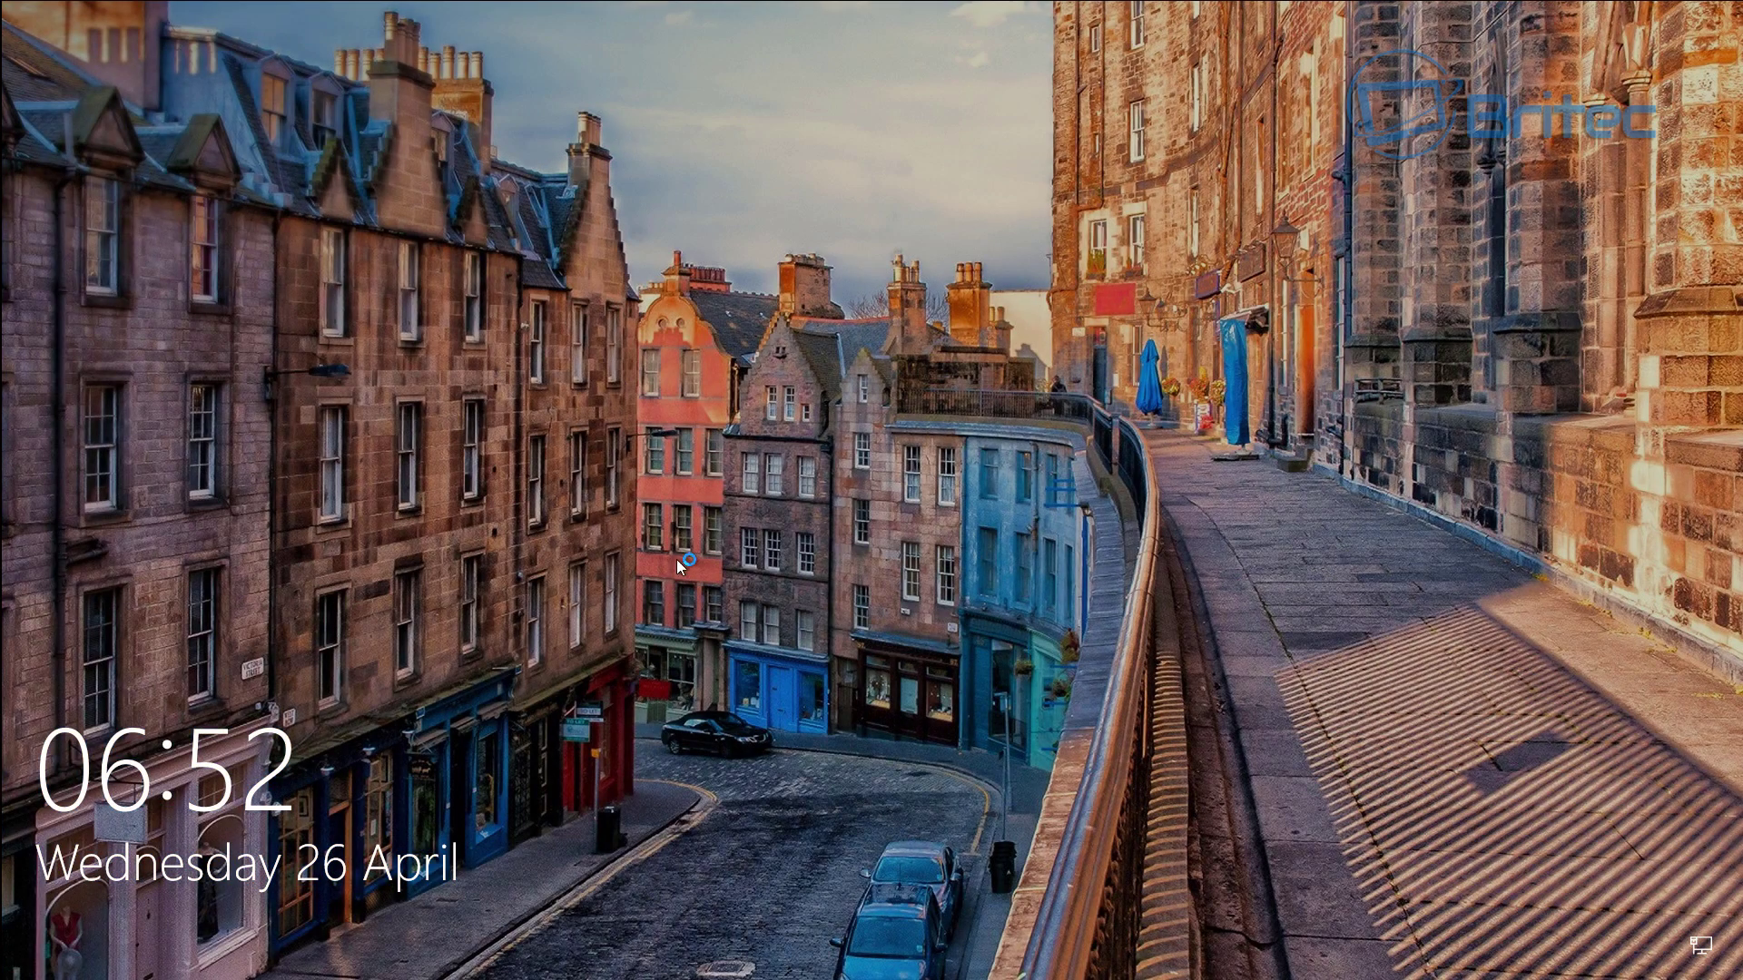
pyautogui.click(759, 523)
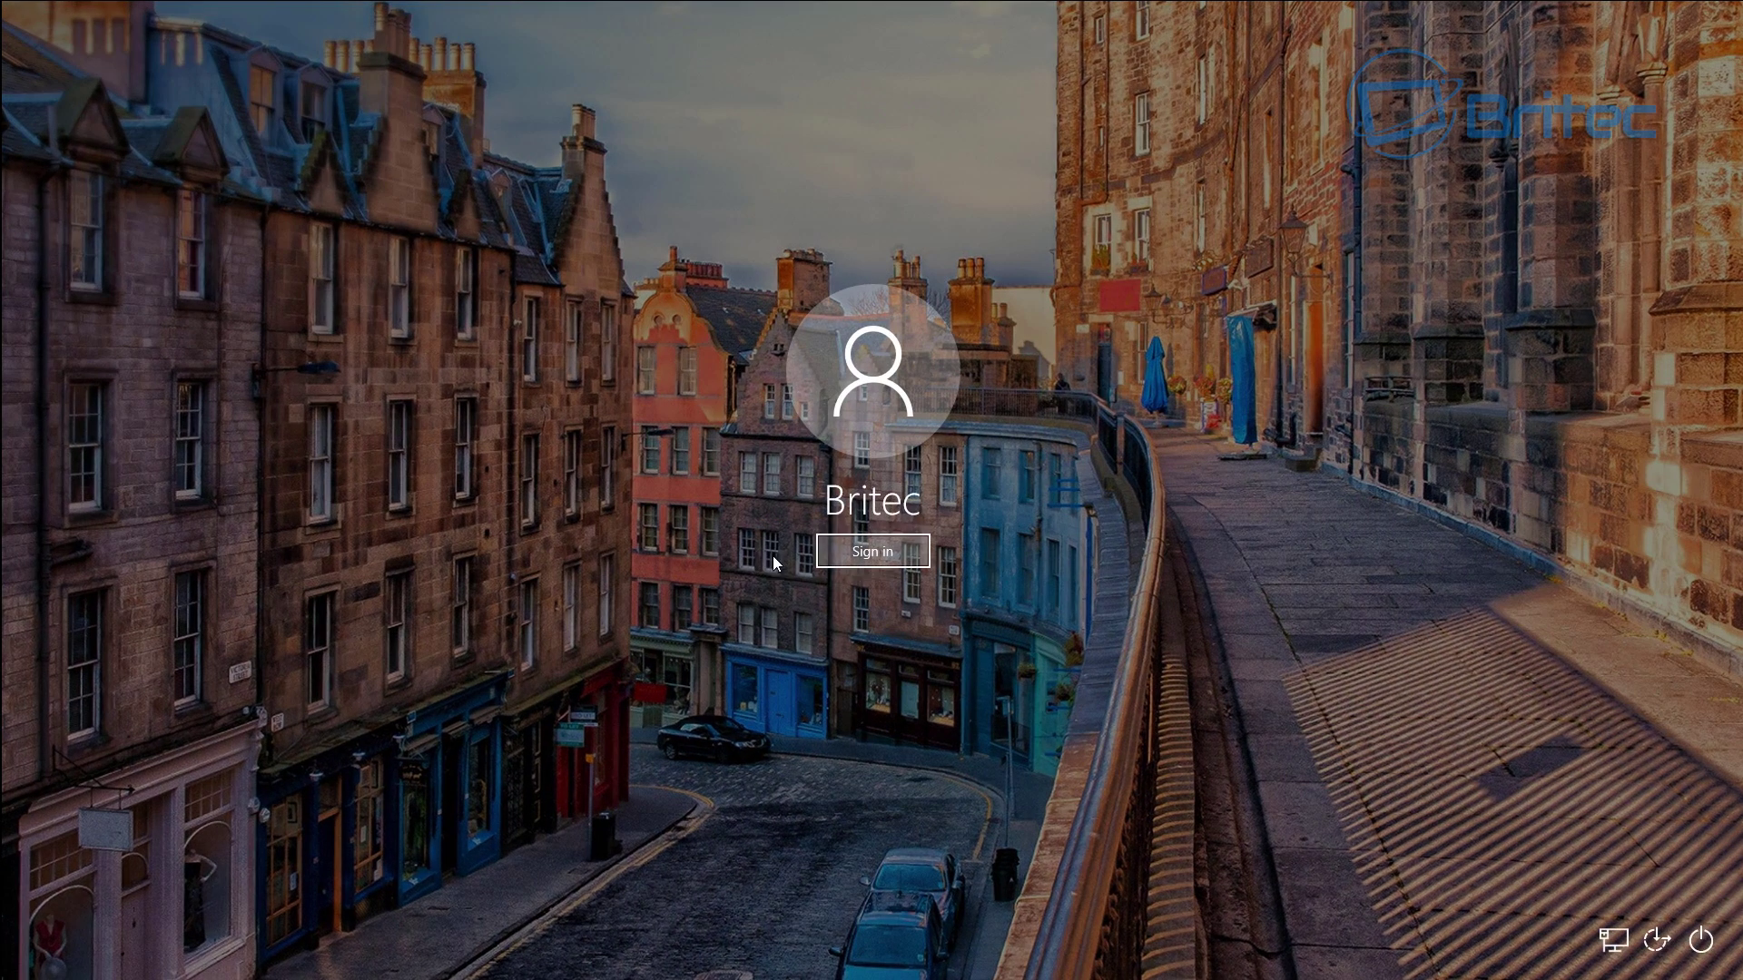
pyautogui.click(872, 553)
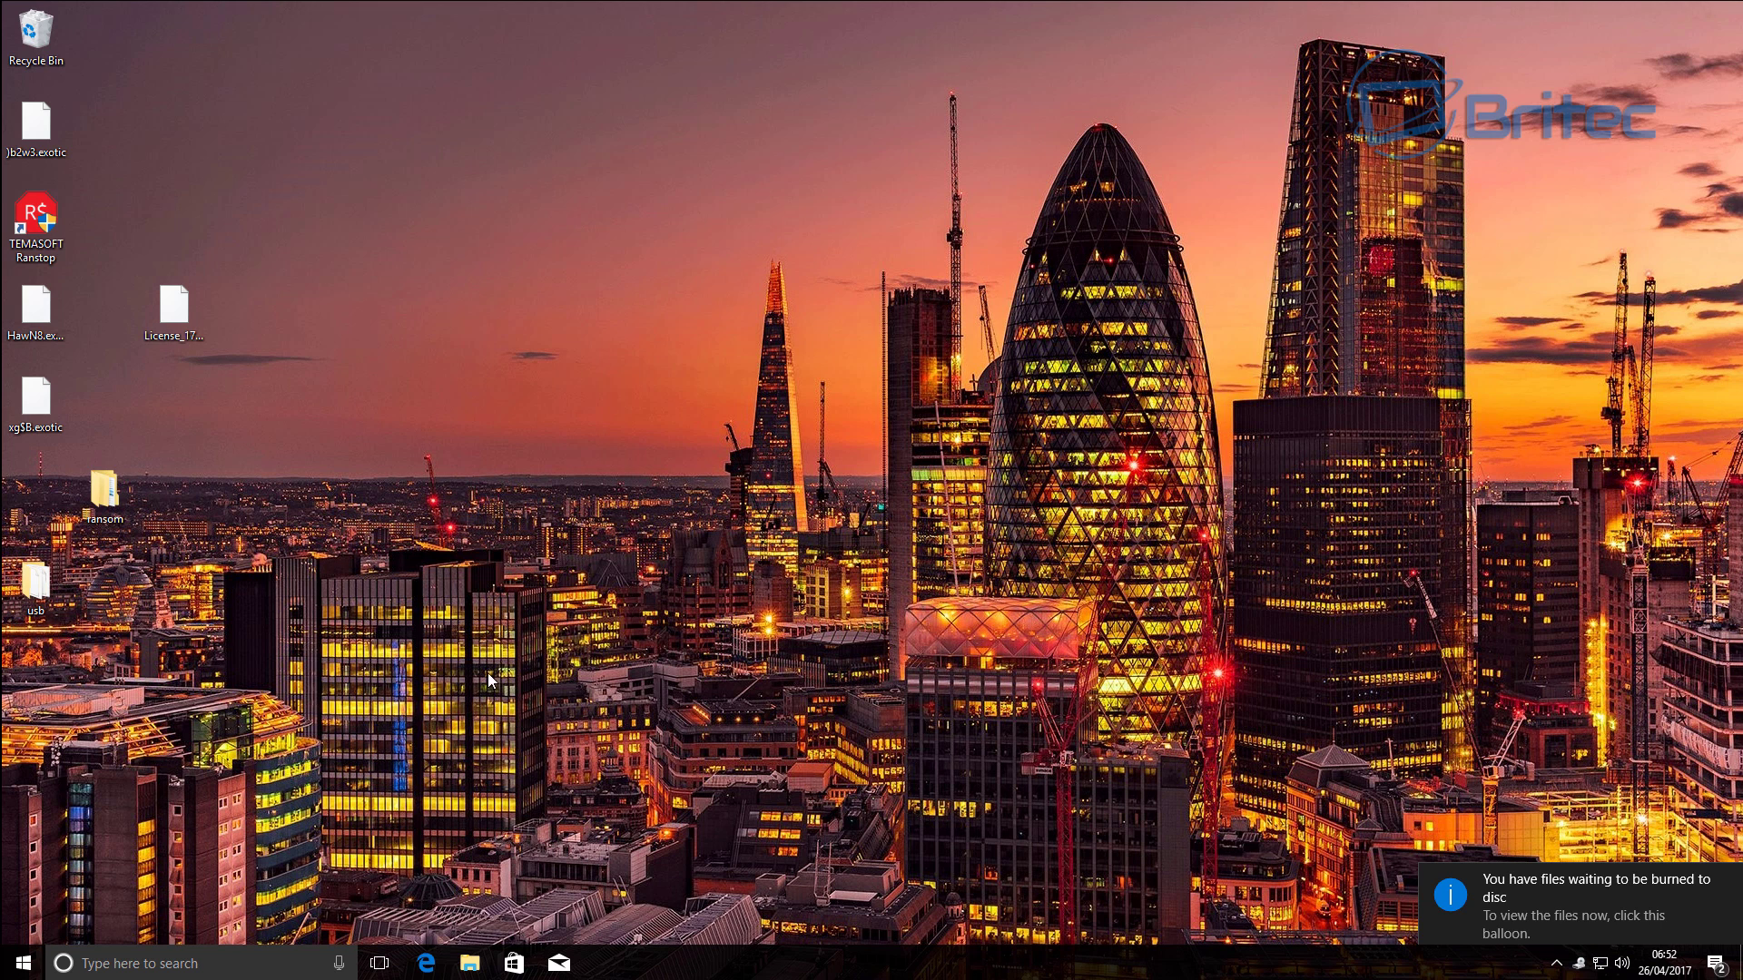
# Examine the files in Pictures and its Wallpaper folder for encryption by the Exotic sample, and close the folder.
pyautogui.click(463, 969)
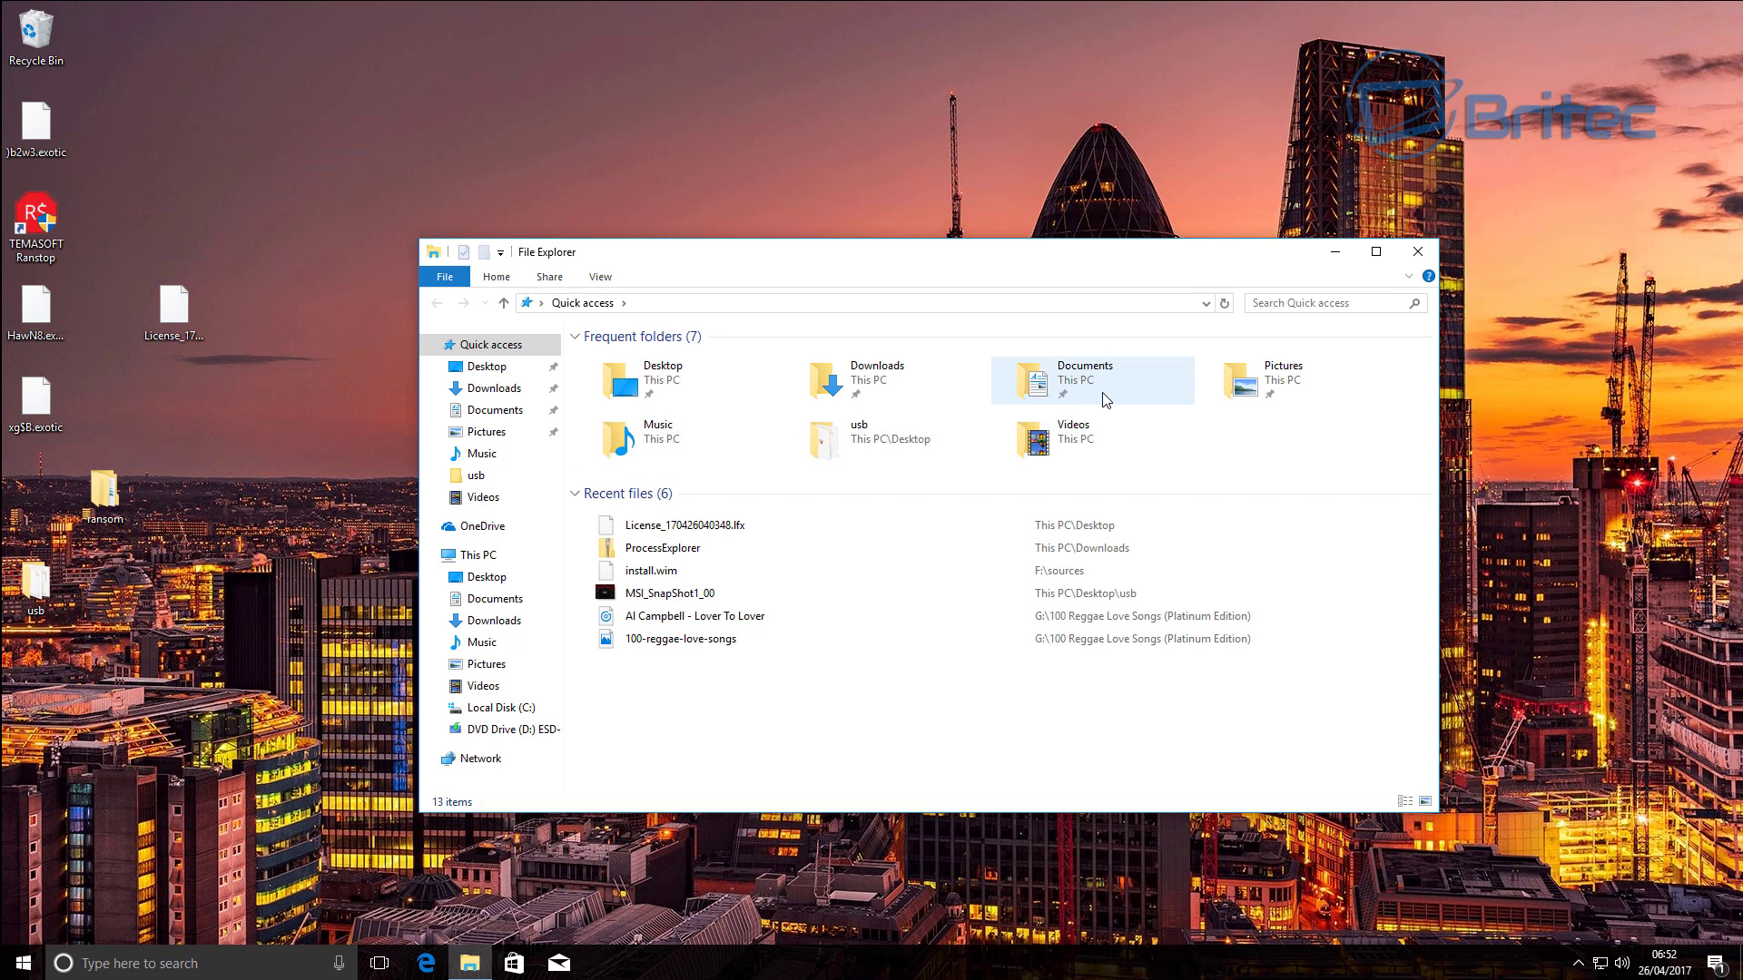
pyautogui.doubleClick(1268, 388)
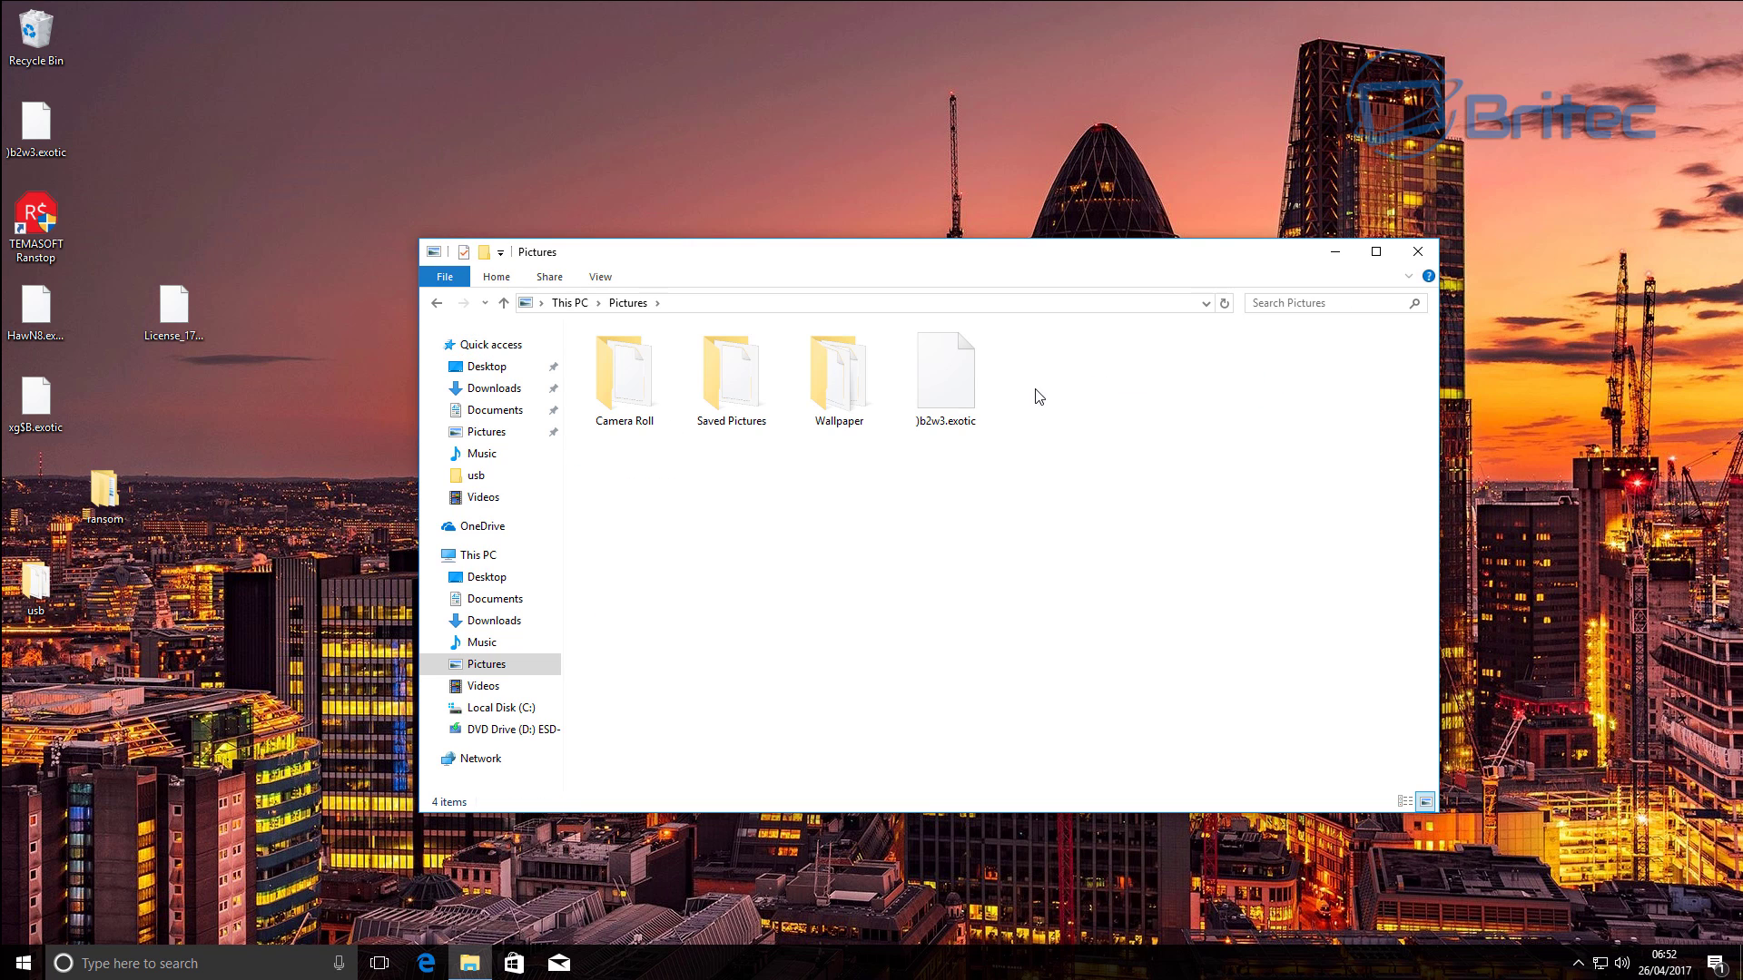
pyautogui.doubleClick(869, 395)
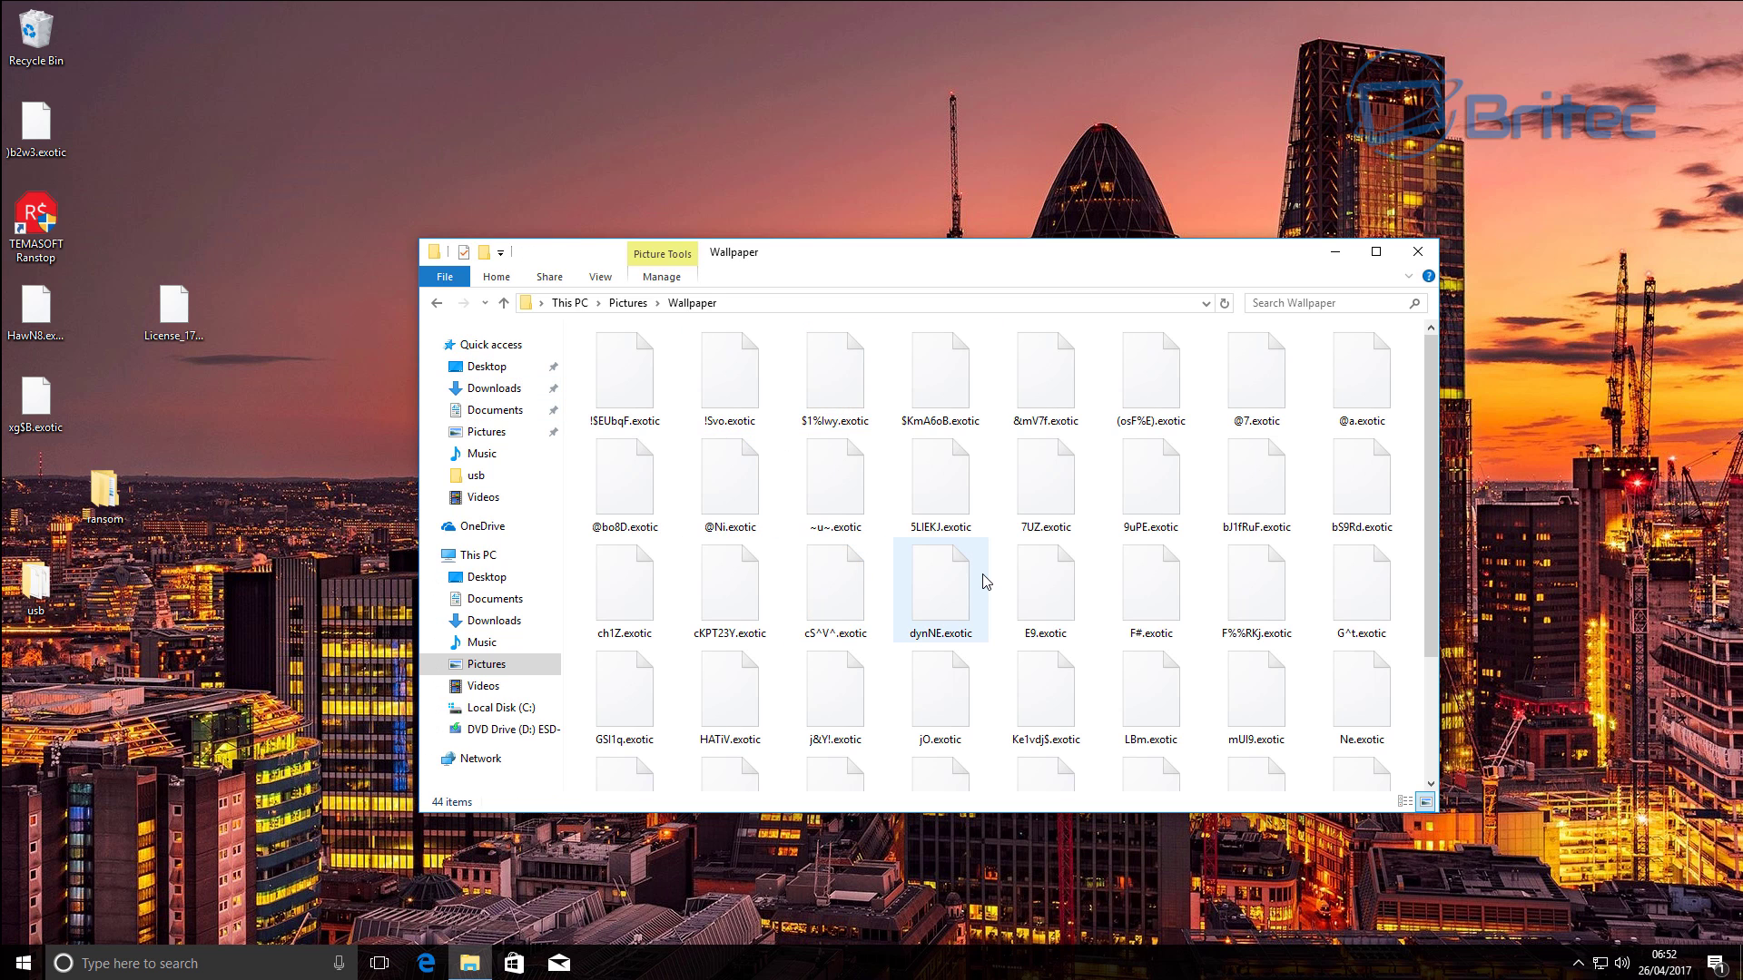
pyautogui.scroll(-2, 987, 581)
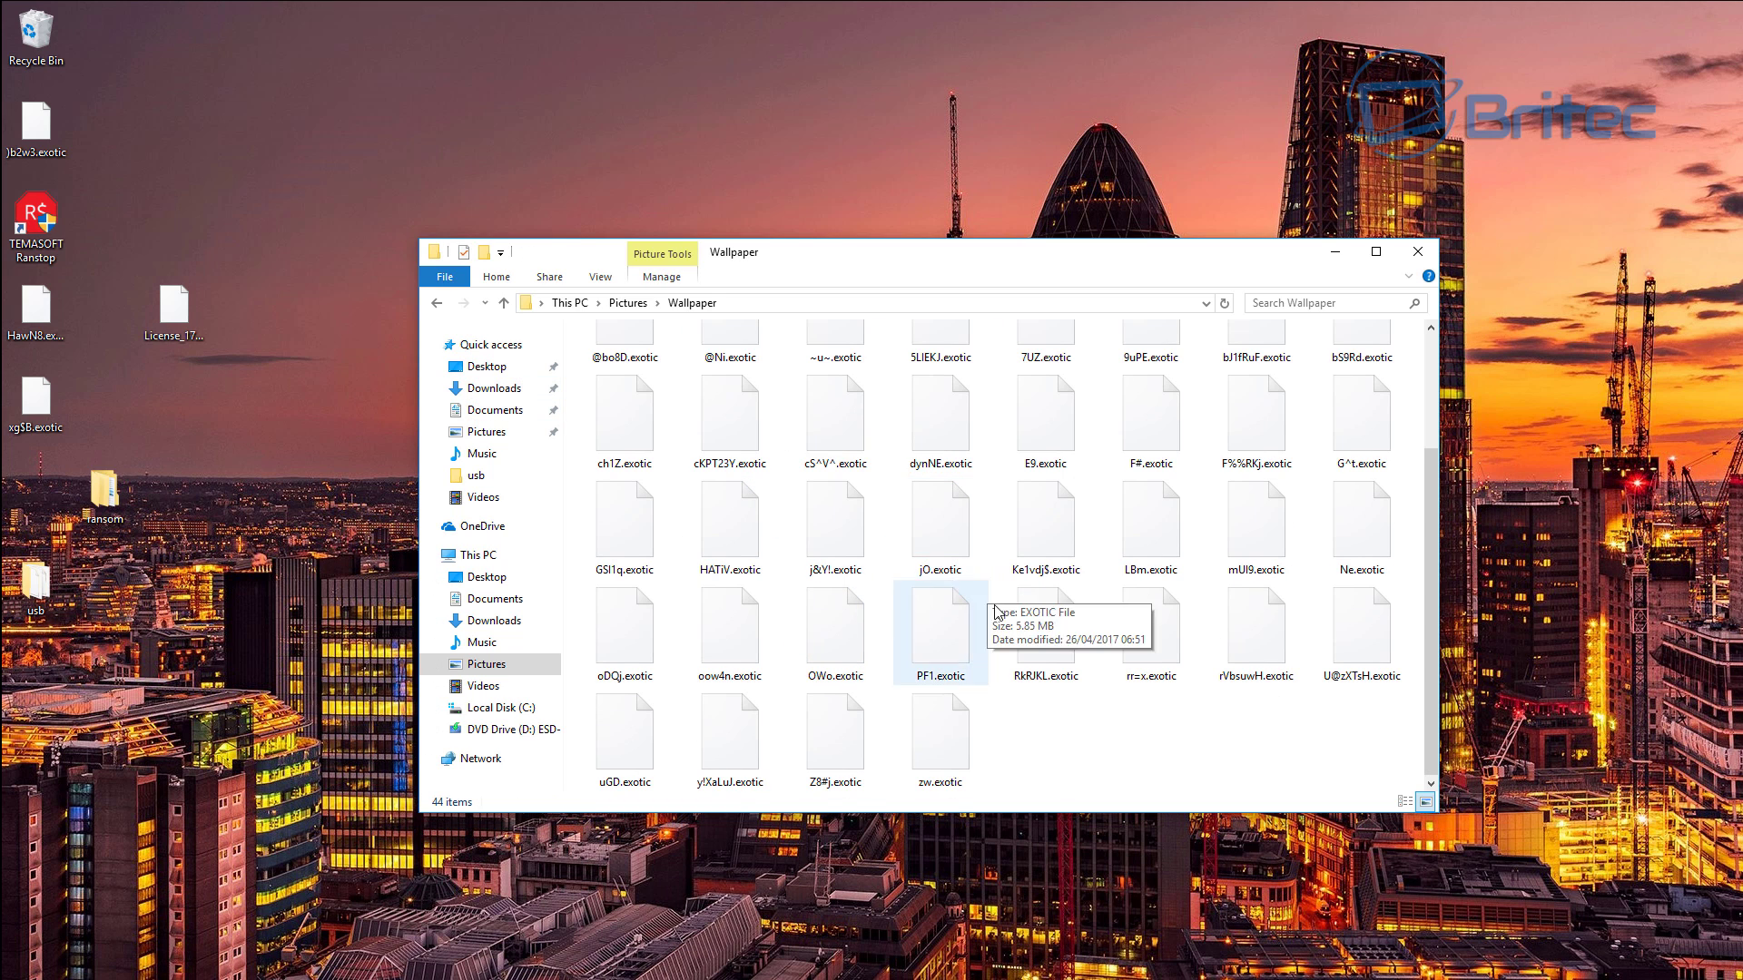
pyautogui.scroll(2, 1060, 751)
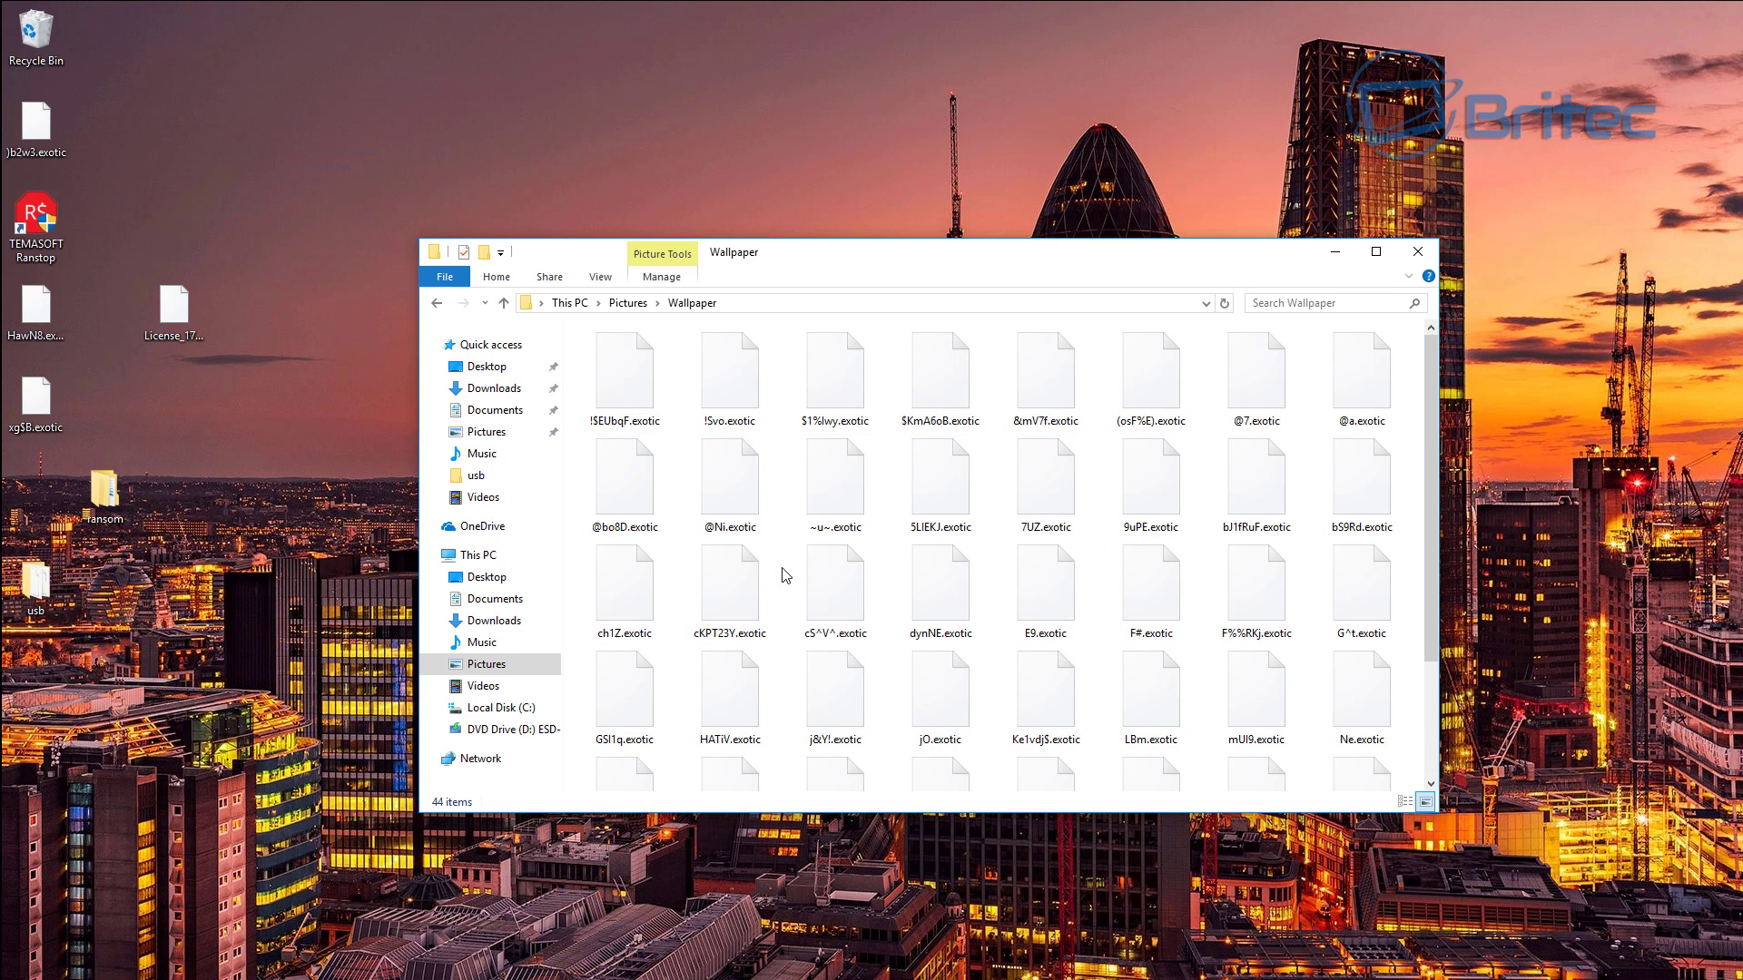
pyautogui.scroll(-2, 1017, 581)
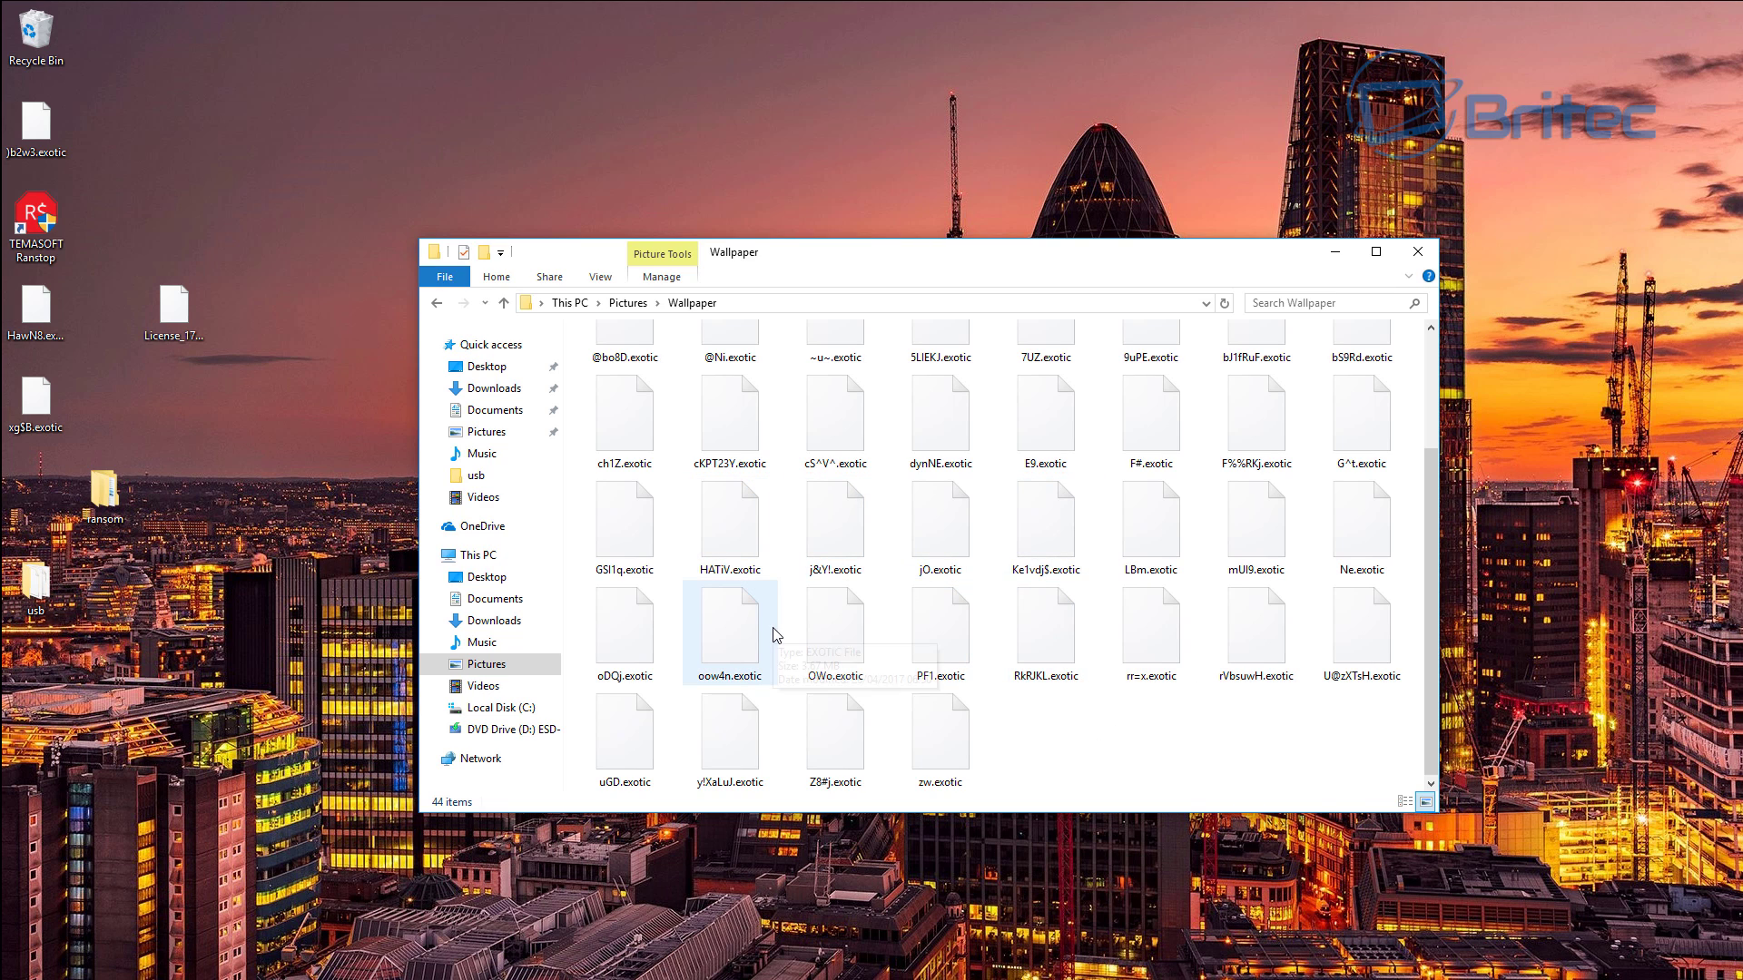
pyautogui.scroll(2, 854, 672)
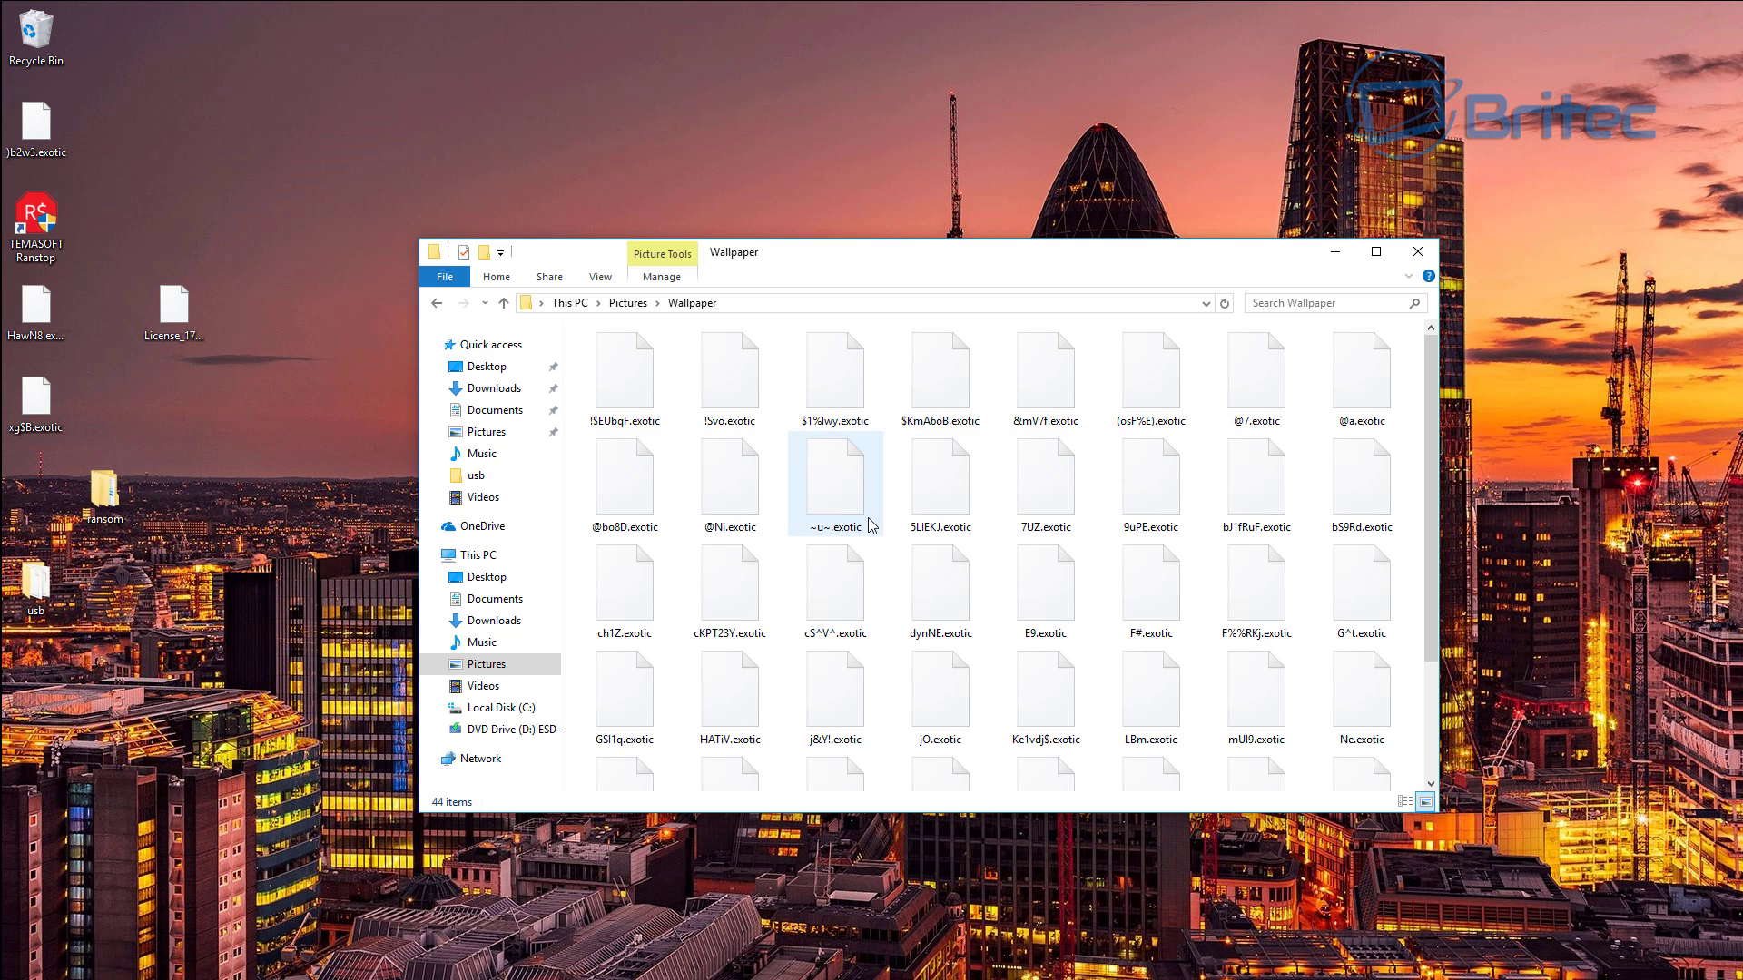
pyautogui.click(1418, 251)
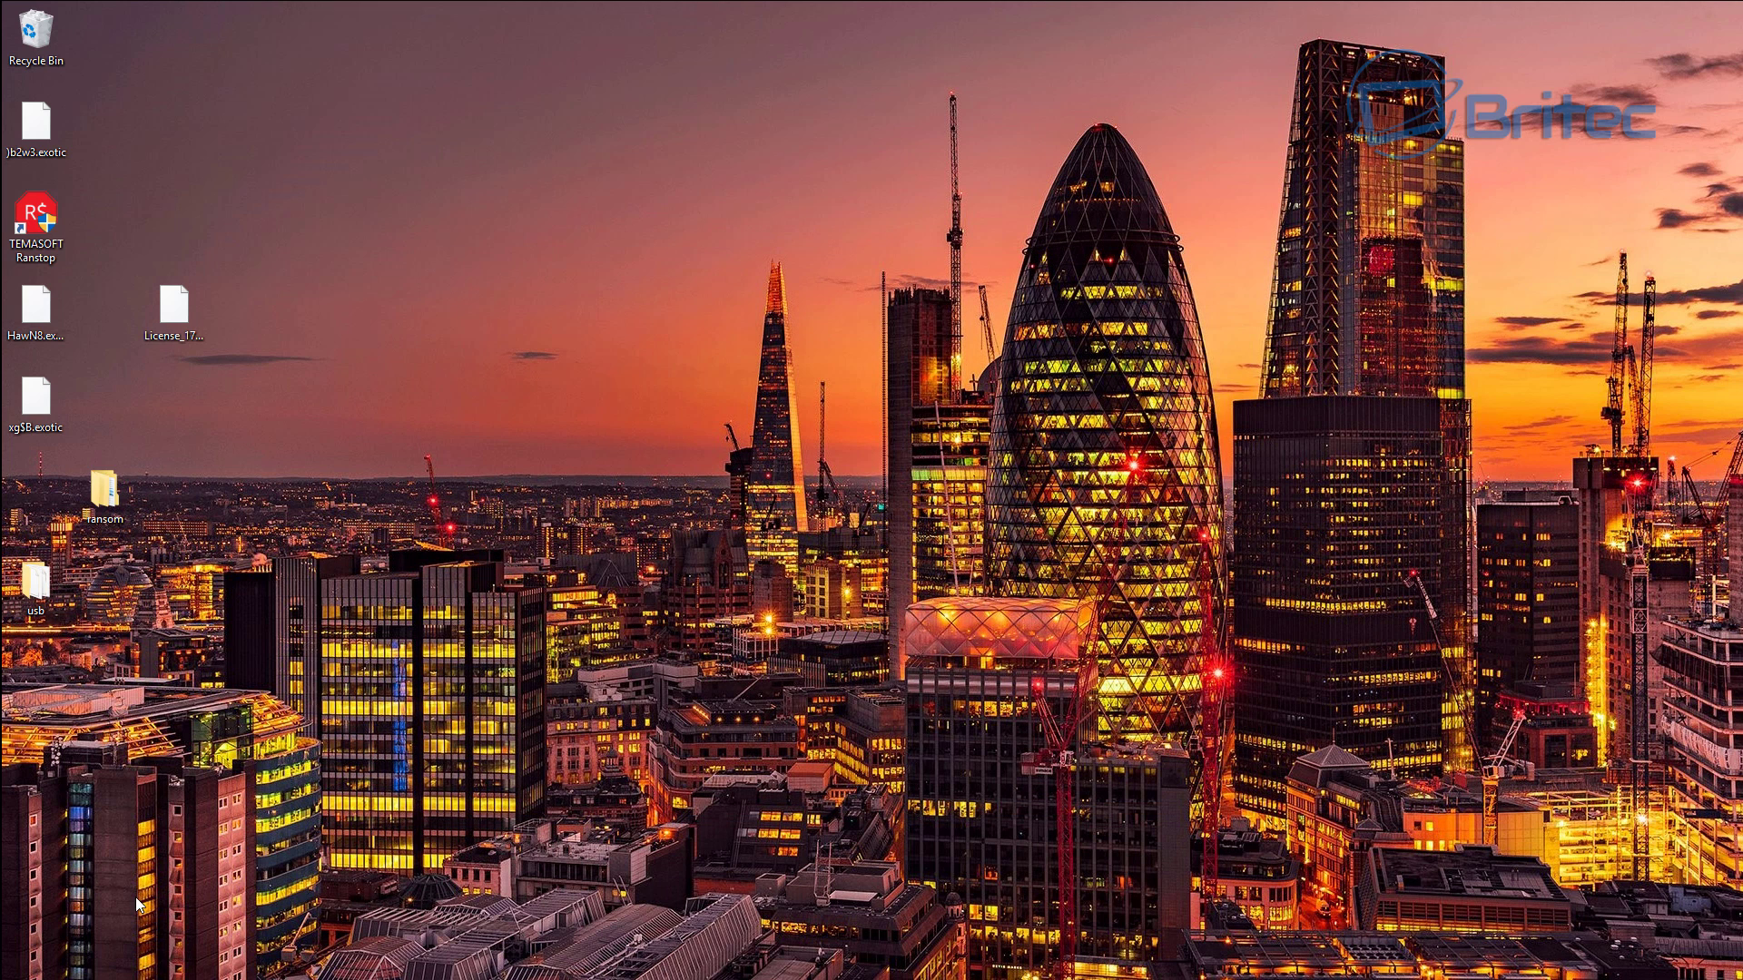
# Restart Windows so the machine comes back to the desktop after the Exotic infection.
pyautogui.click(42, 957)
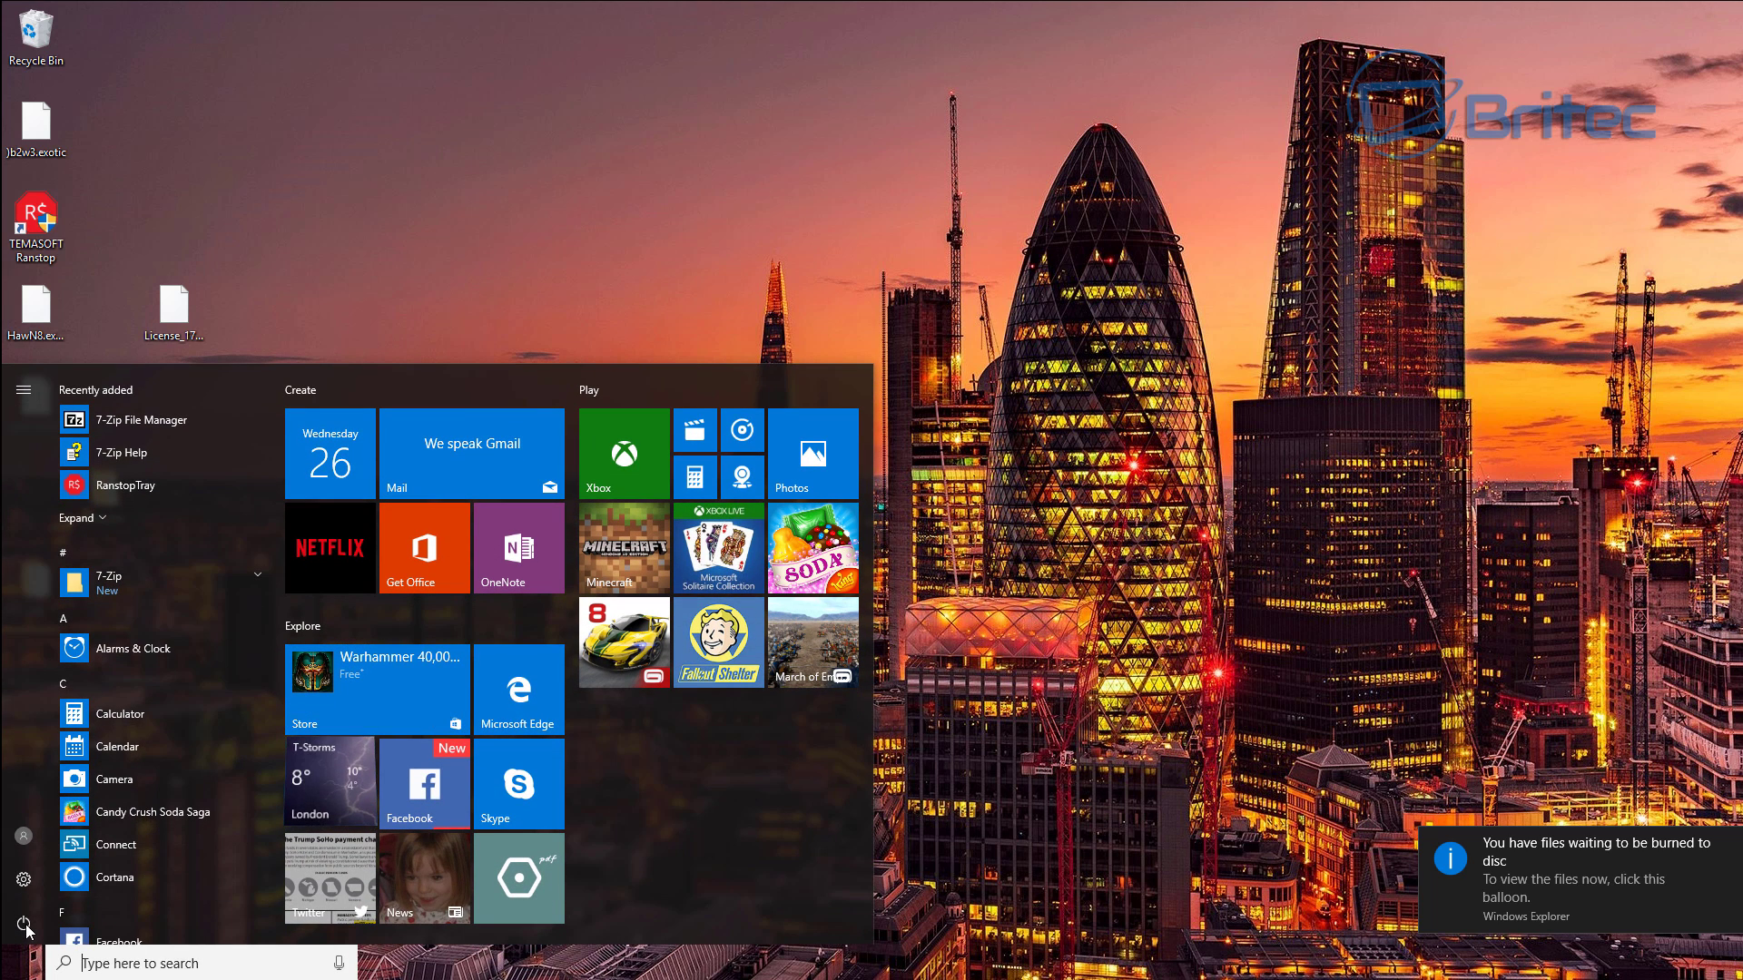
pyautogui.click(24, 925)
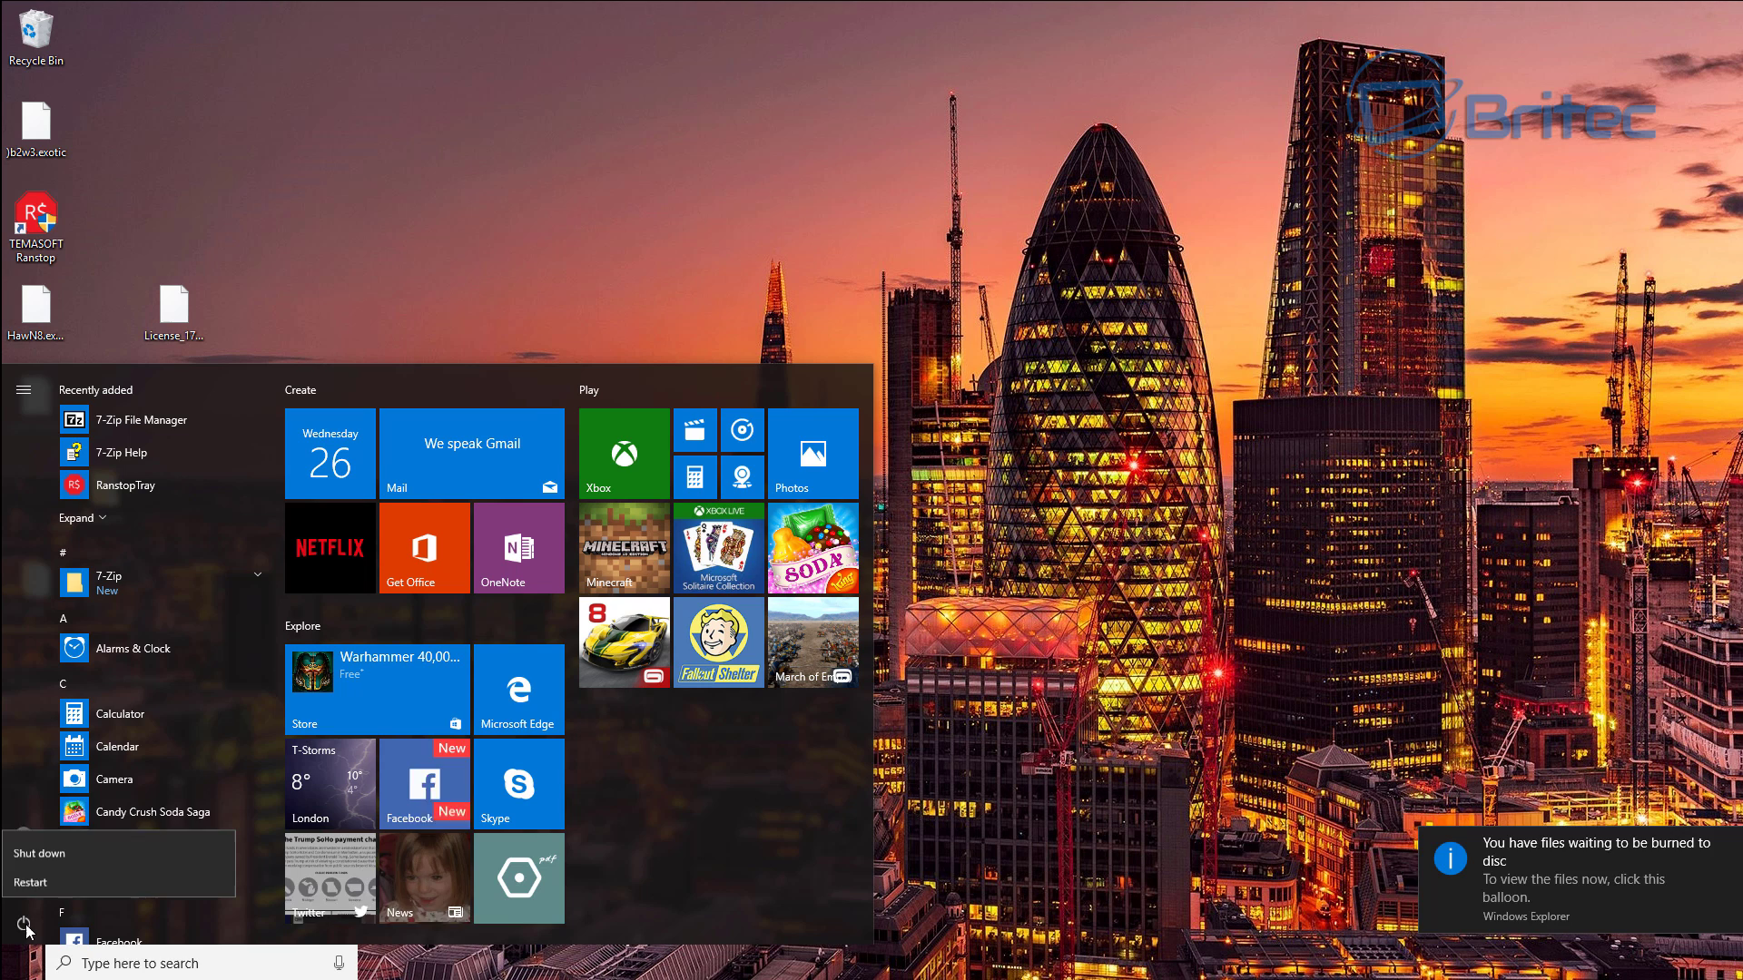
pyautogui.click(56, 876)
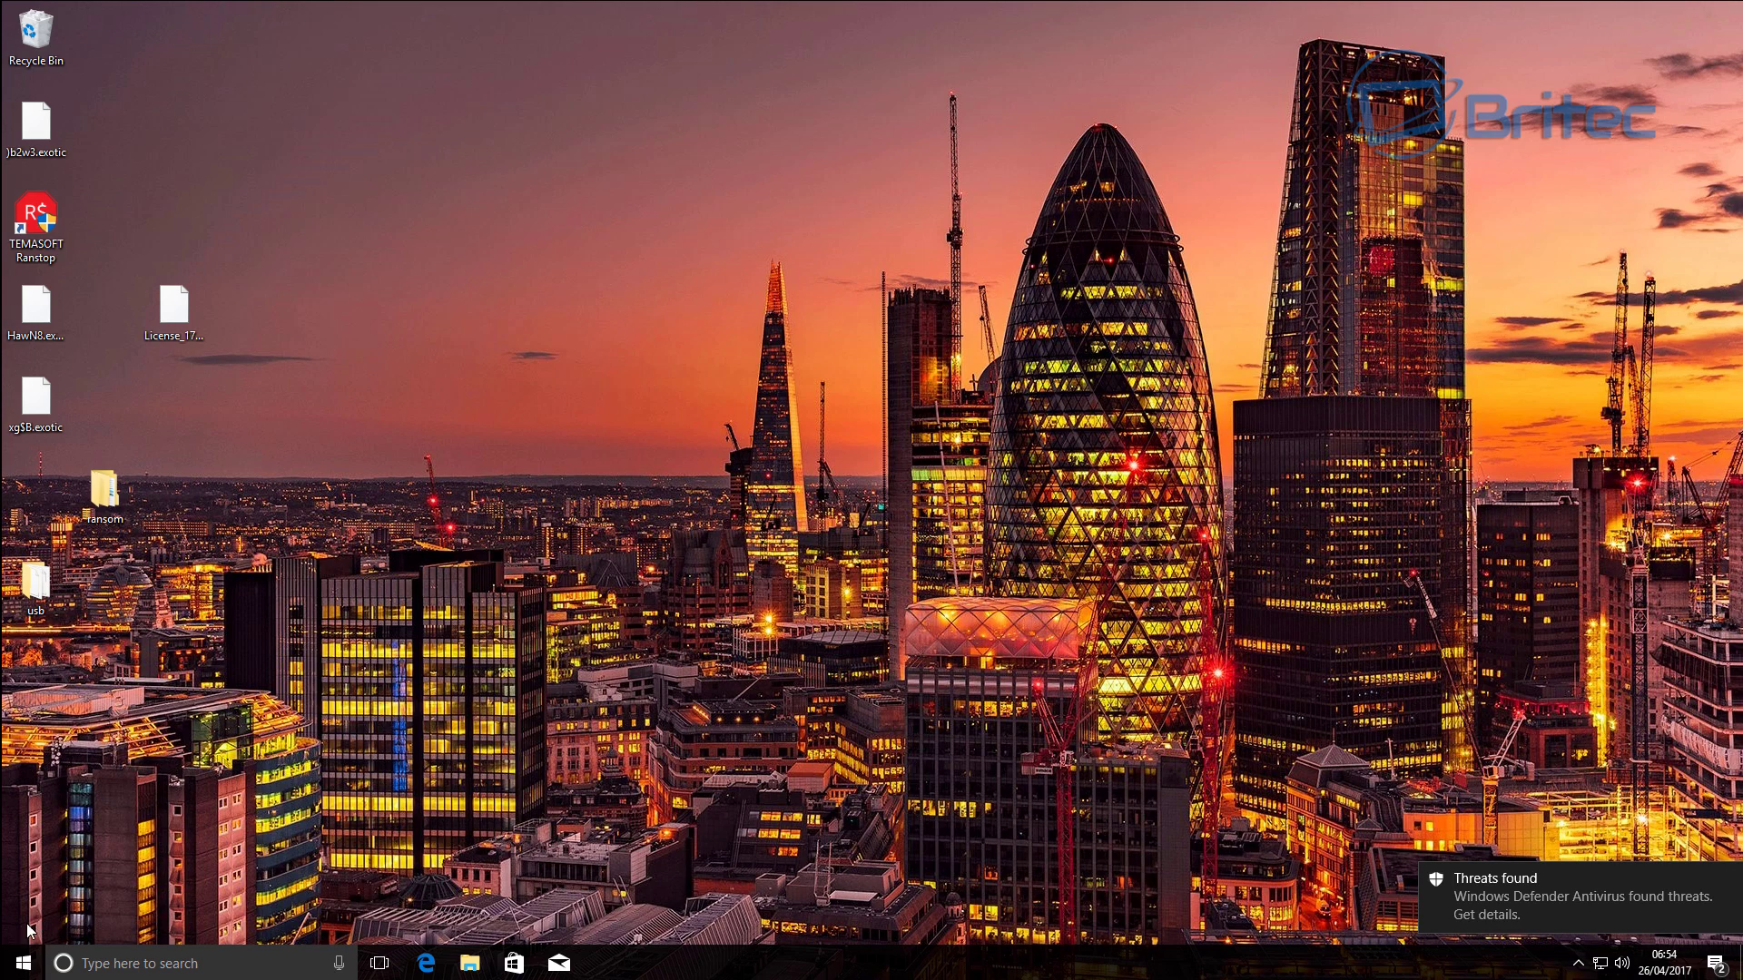
# Turn off Real-time protection in Windows Defender Security Center, allow the change, and close the Defender and Settings windows.
pyautogui.click(23, 964)
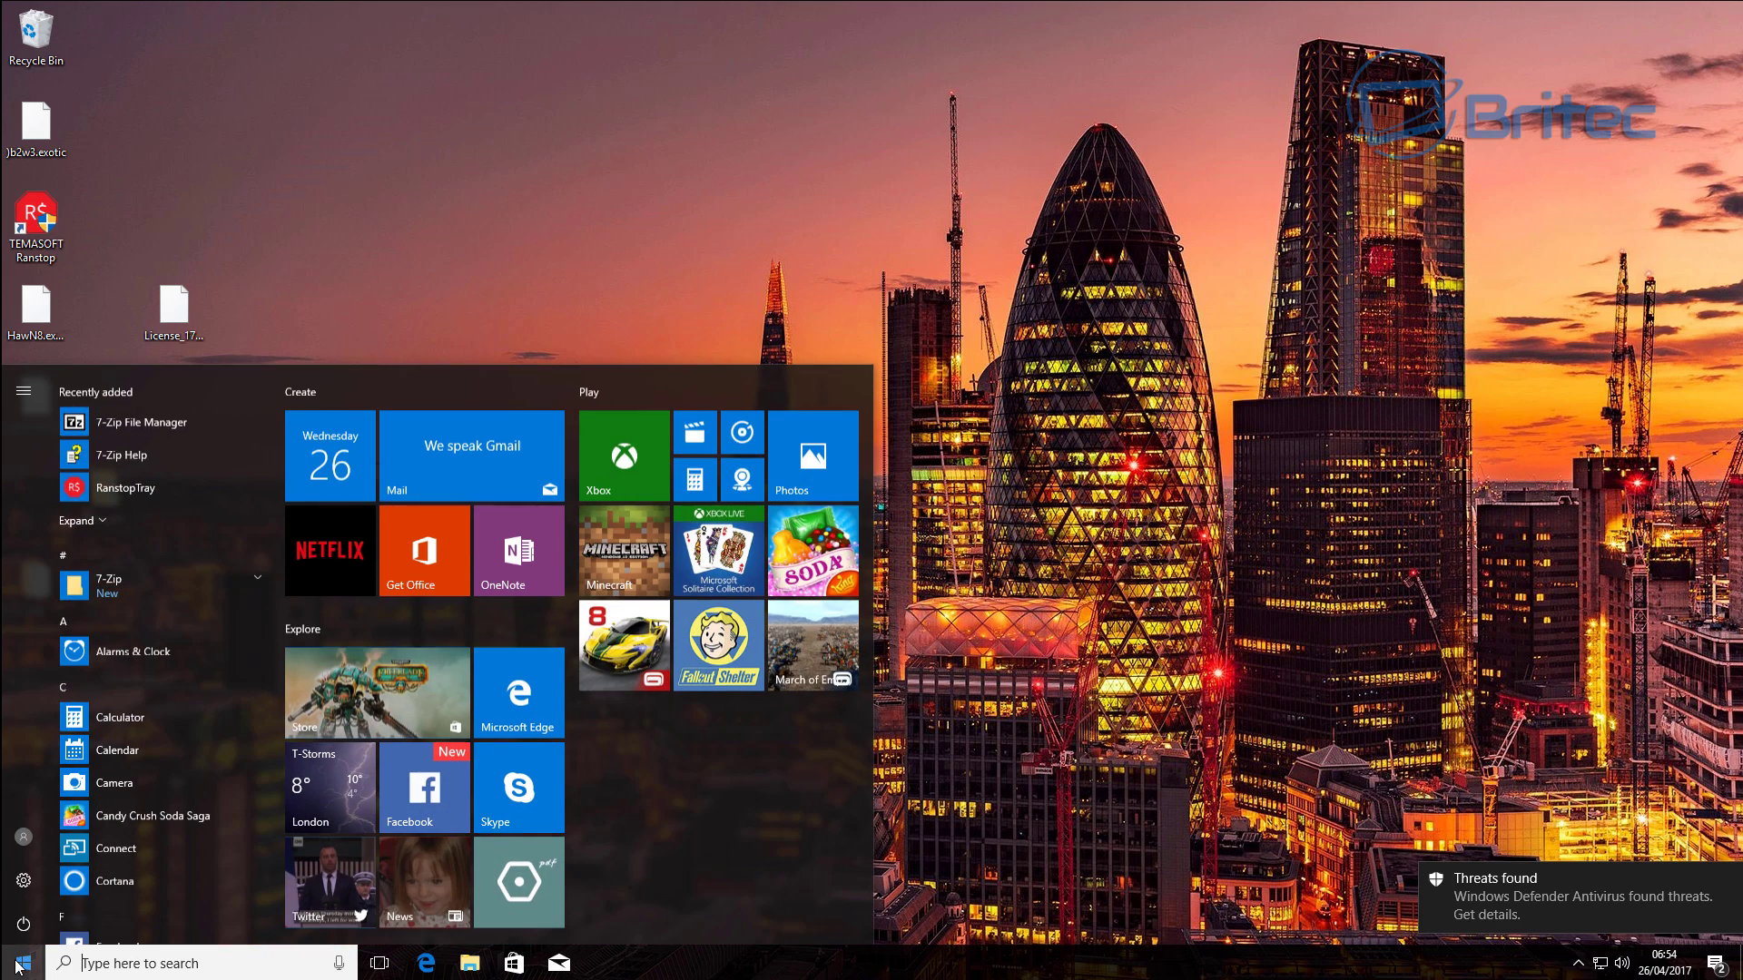
pyautogui.click(24, 880)
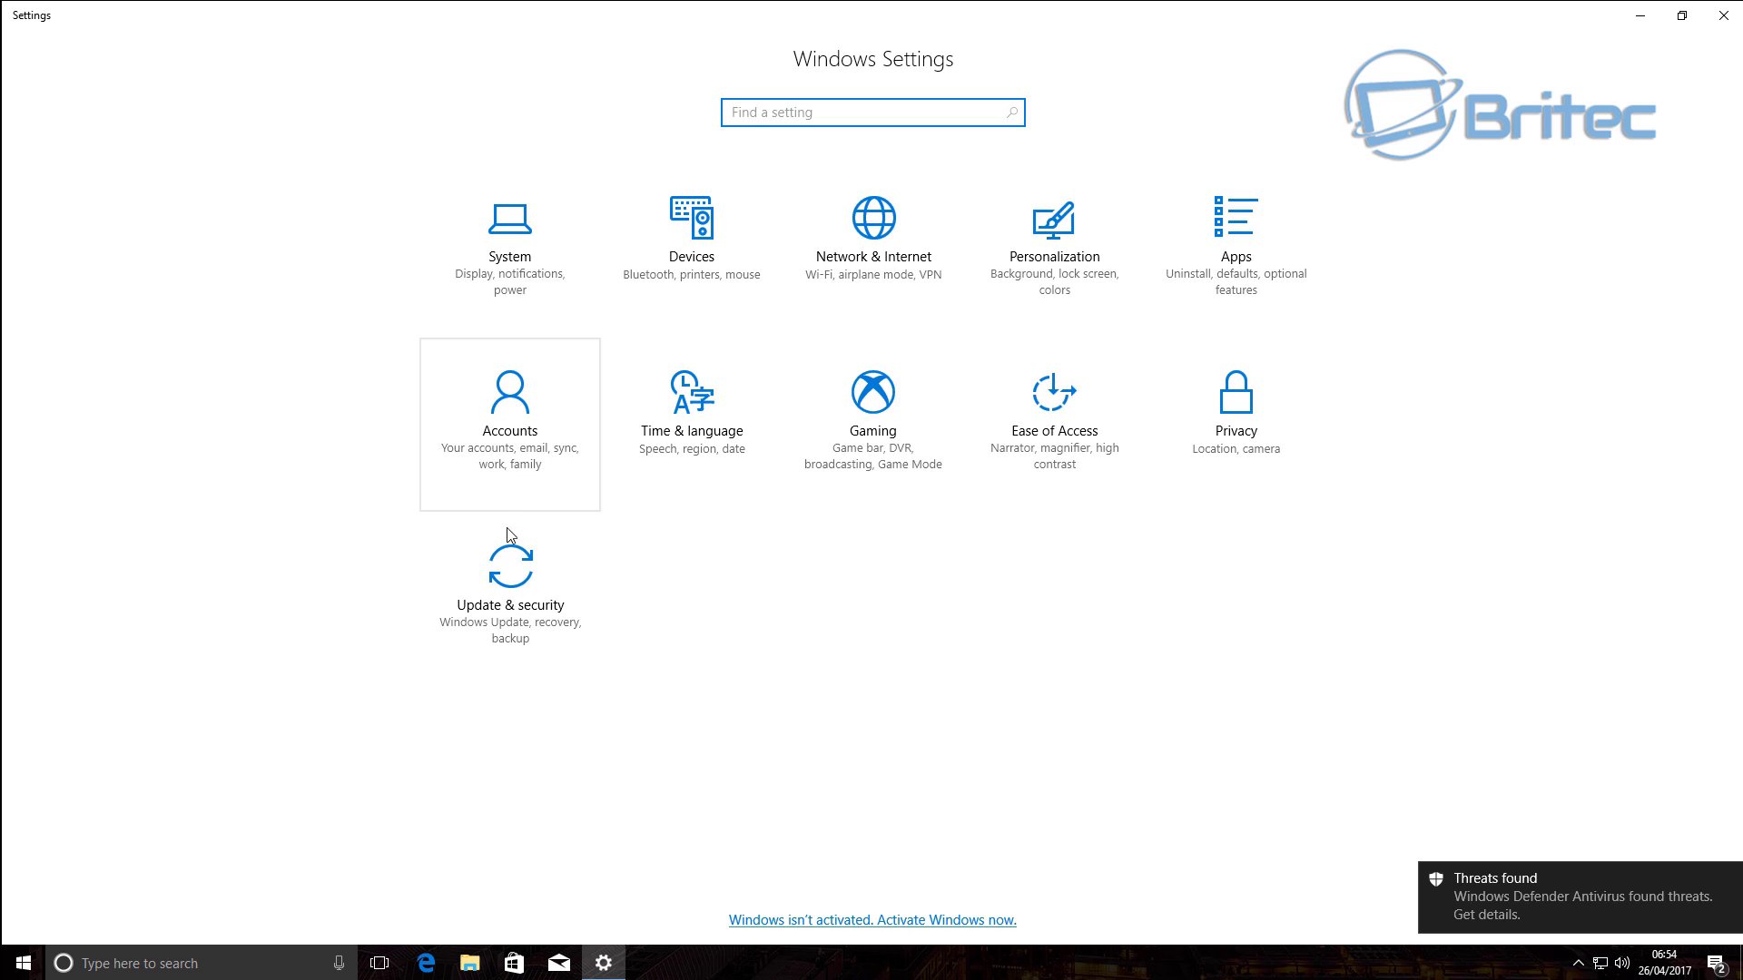
pyautogui.click(506, 611)
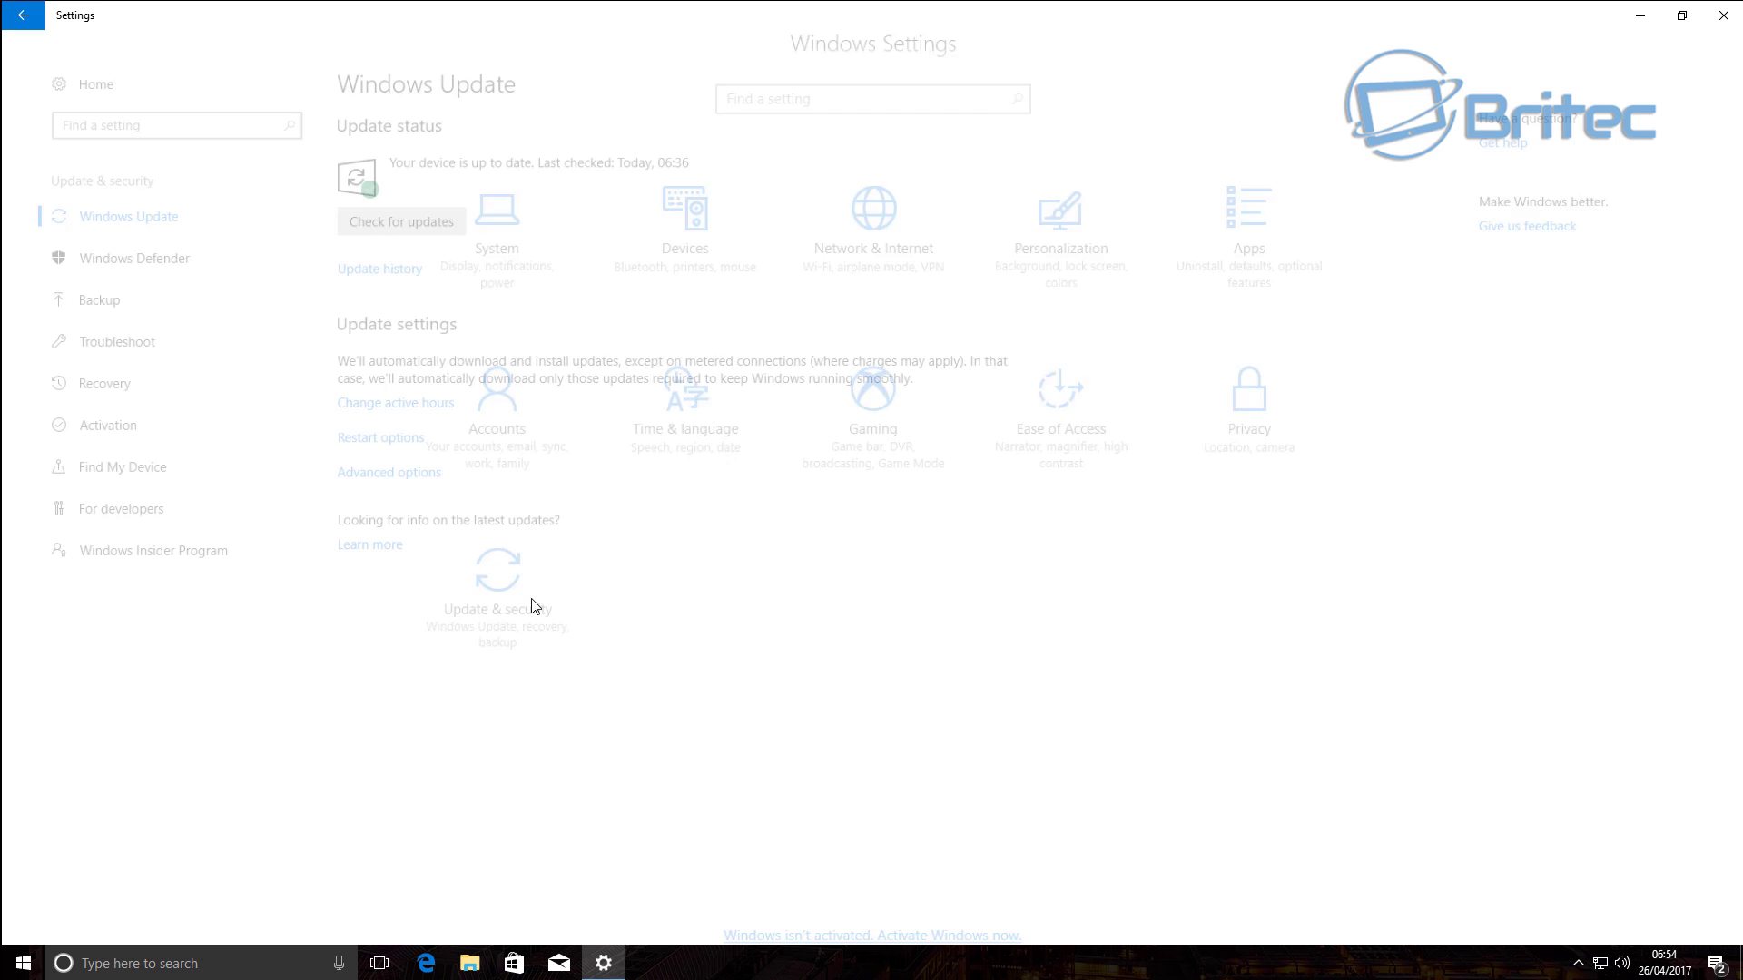
pyautogui.click(68, 256)
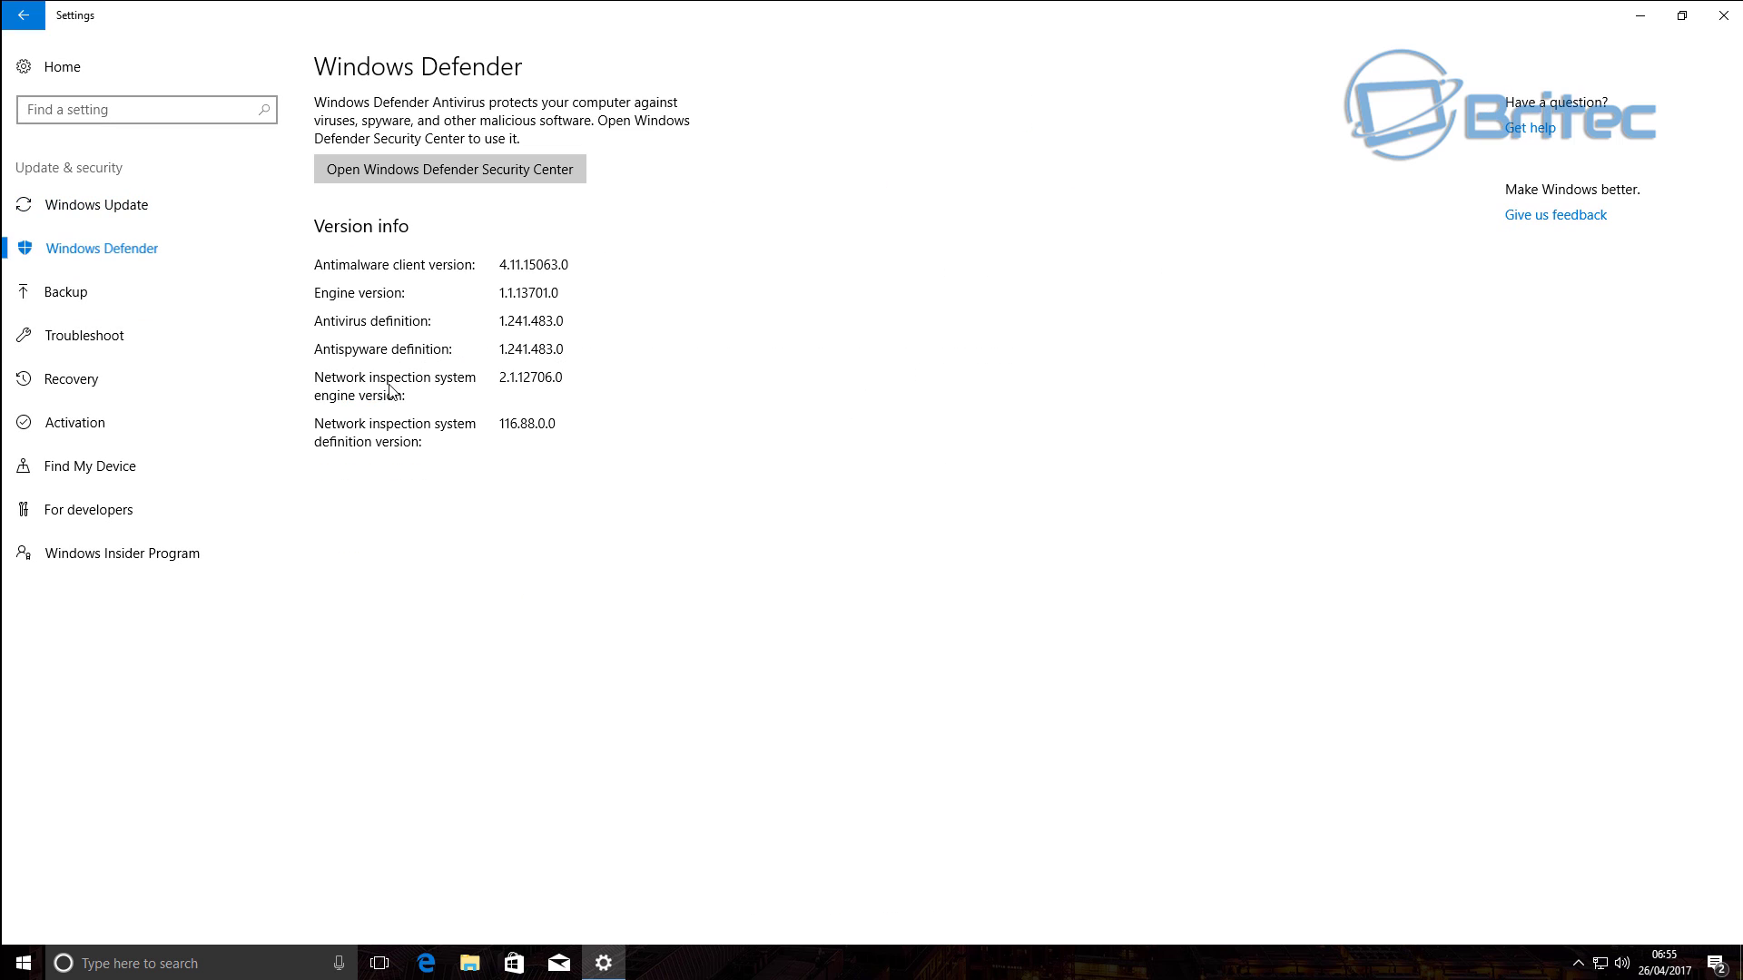
pyautogui.click(400, 178)
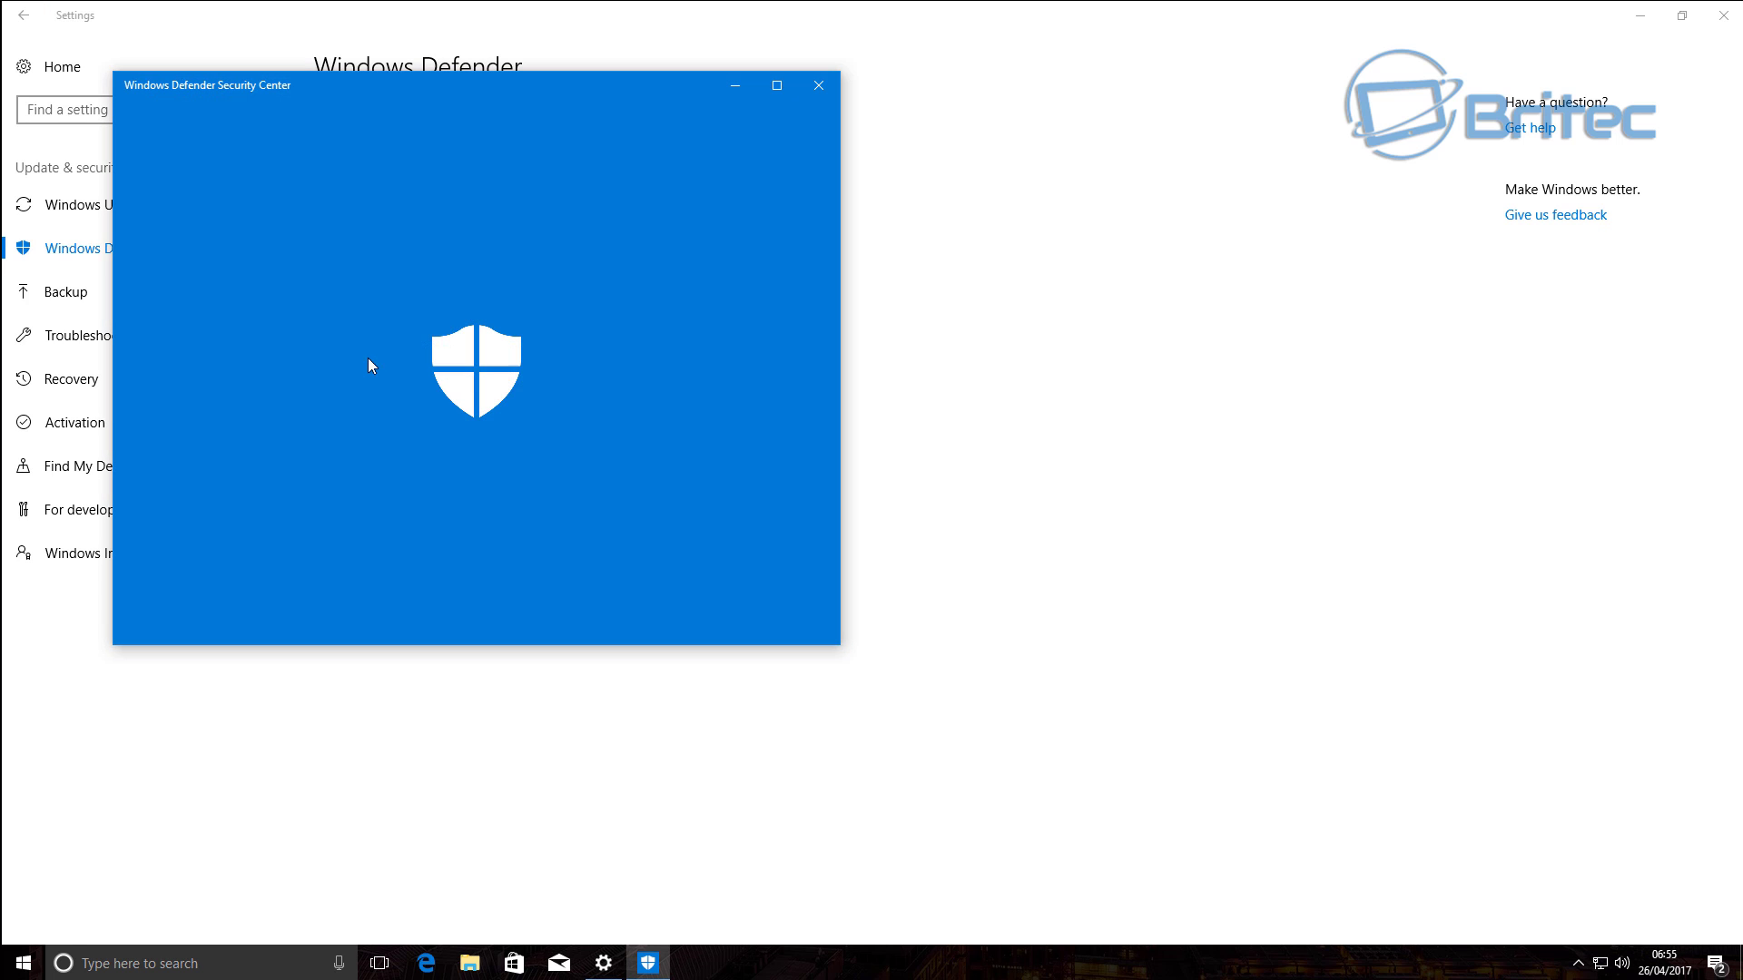
pyautogui.click(239, 504)
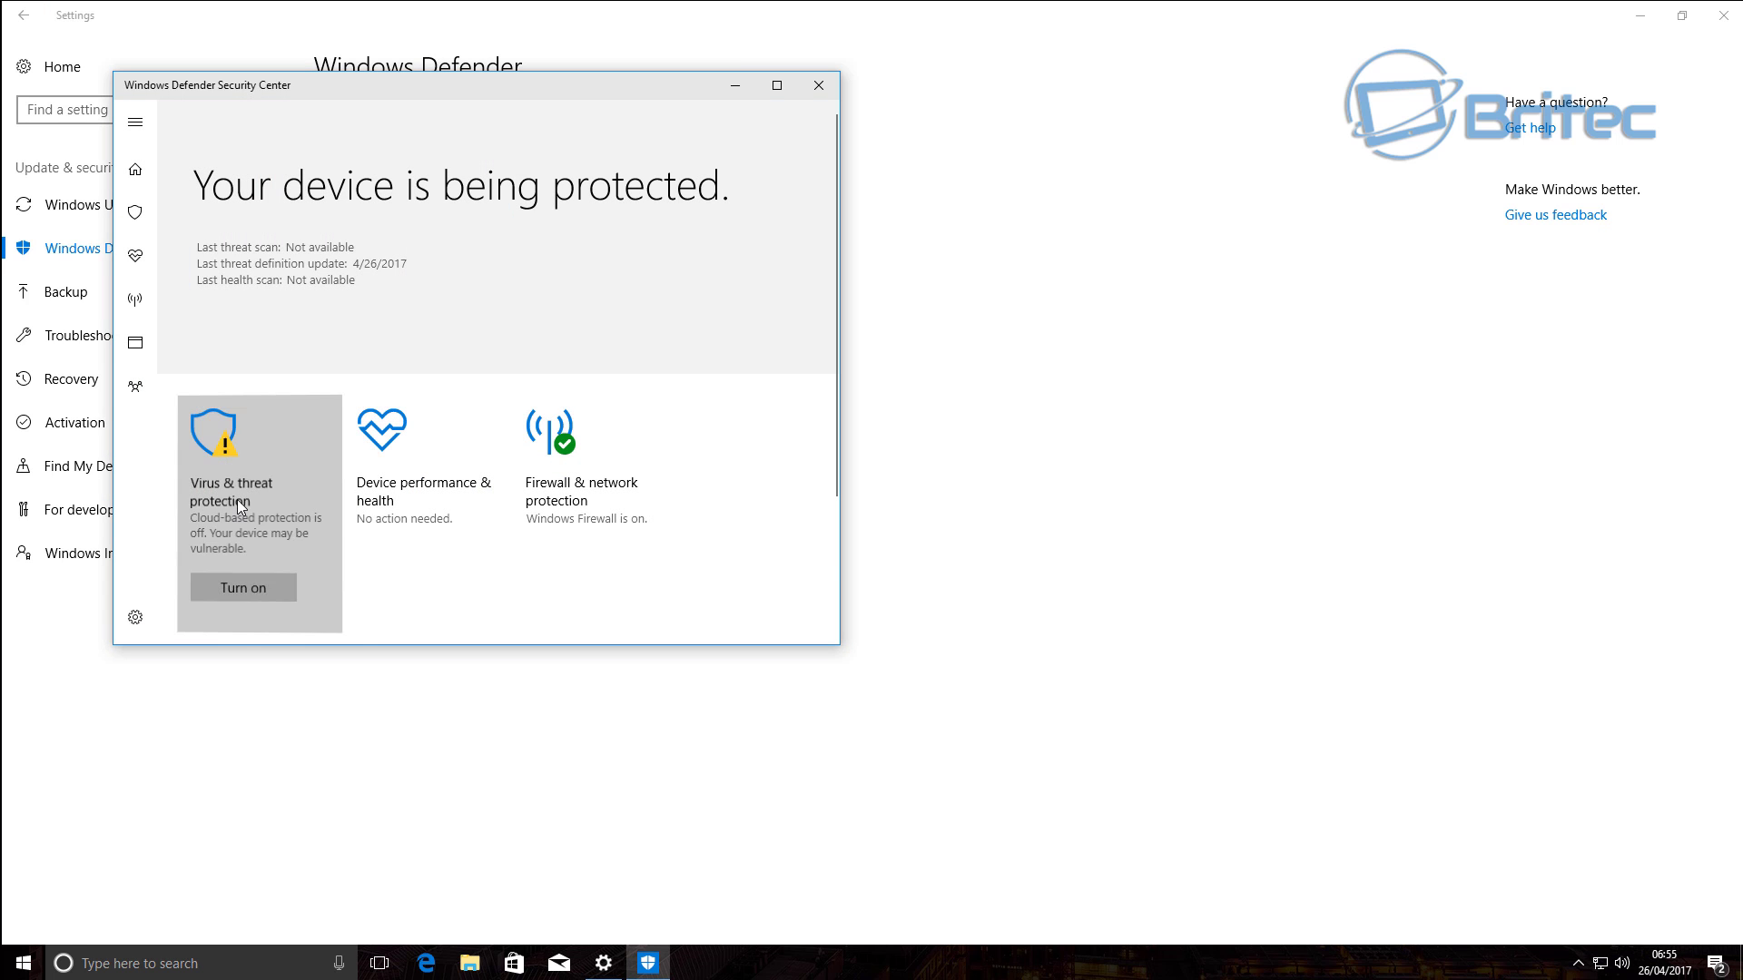
pyautogui.click(254, 547)
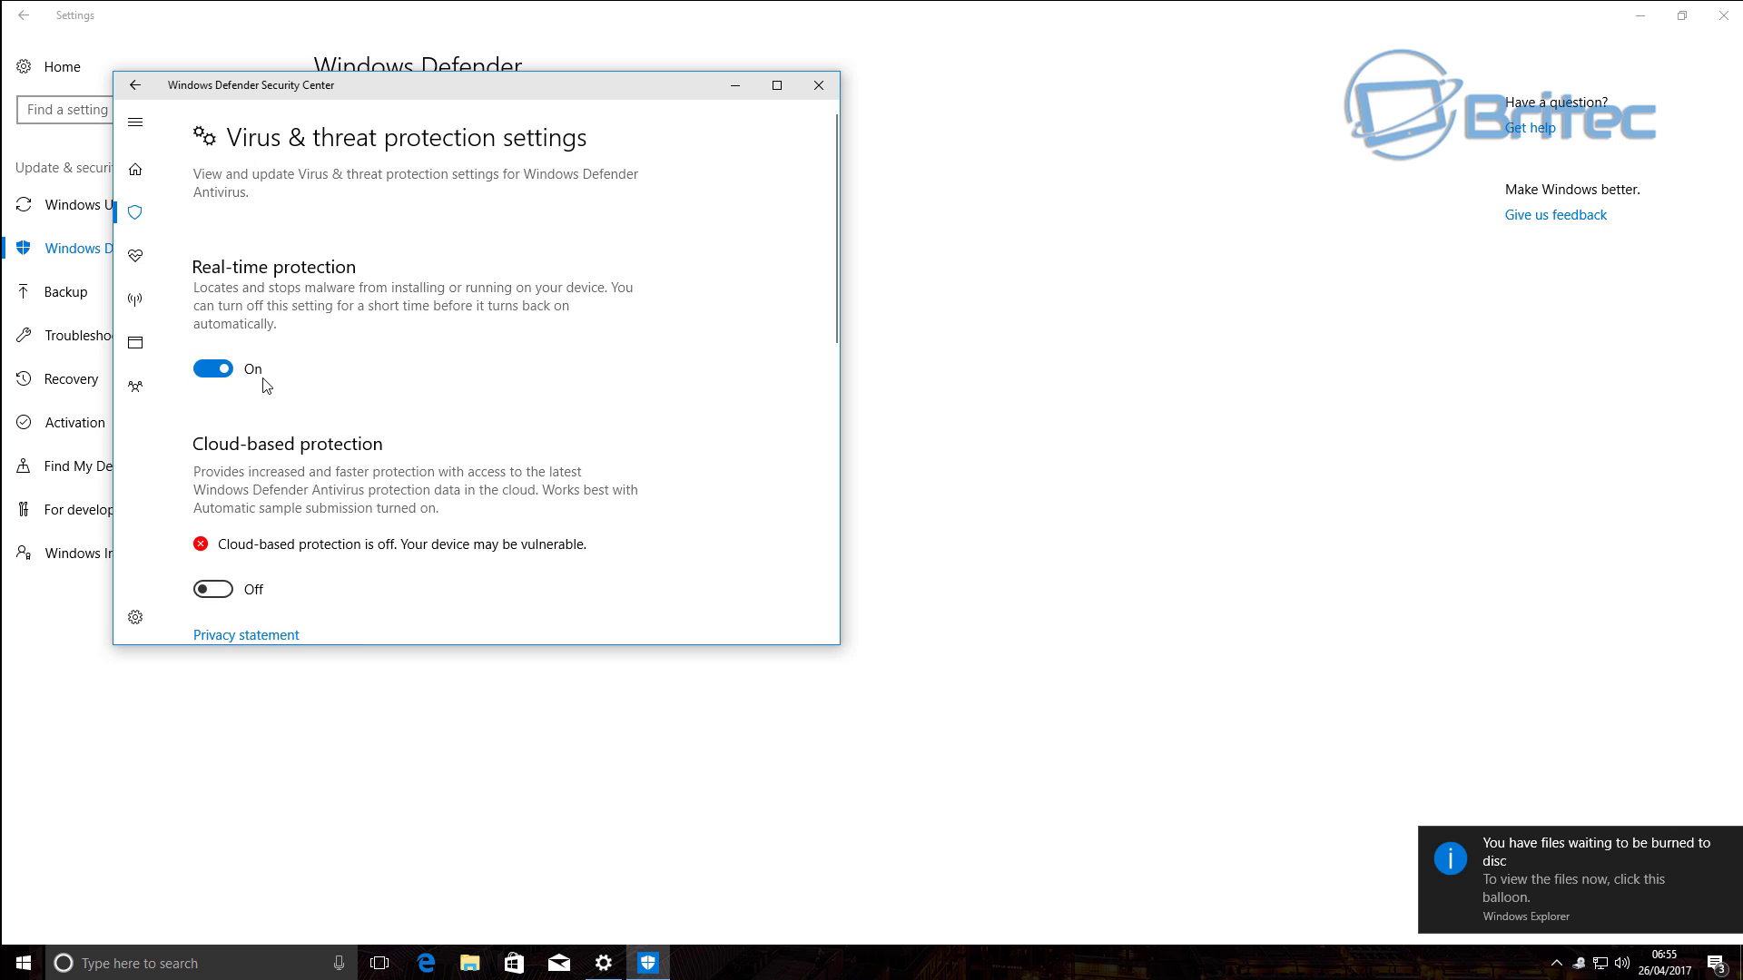
pyautogui.click(227, 375)
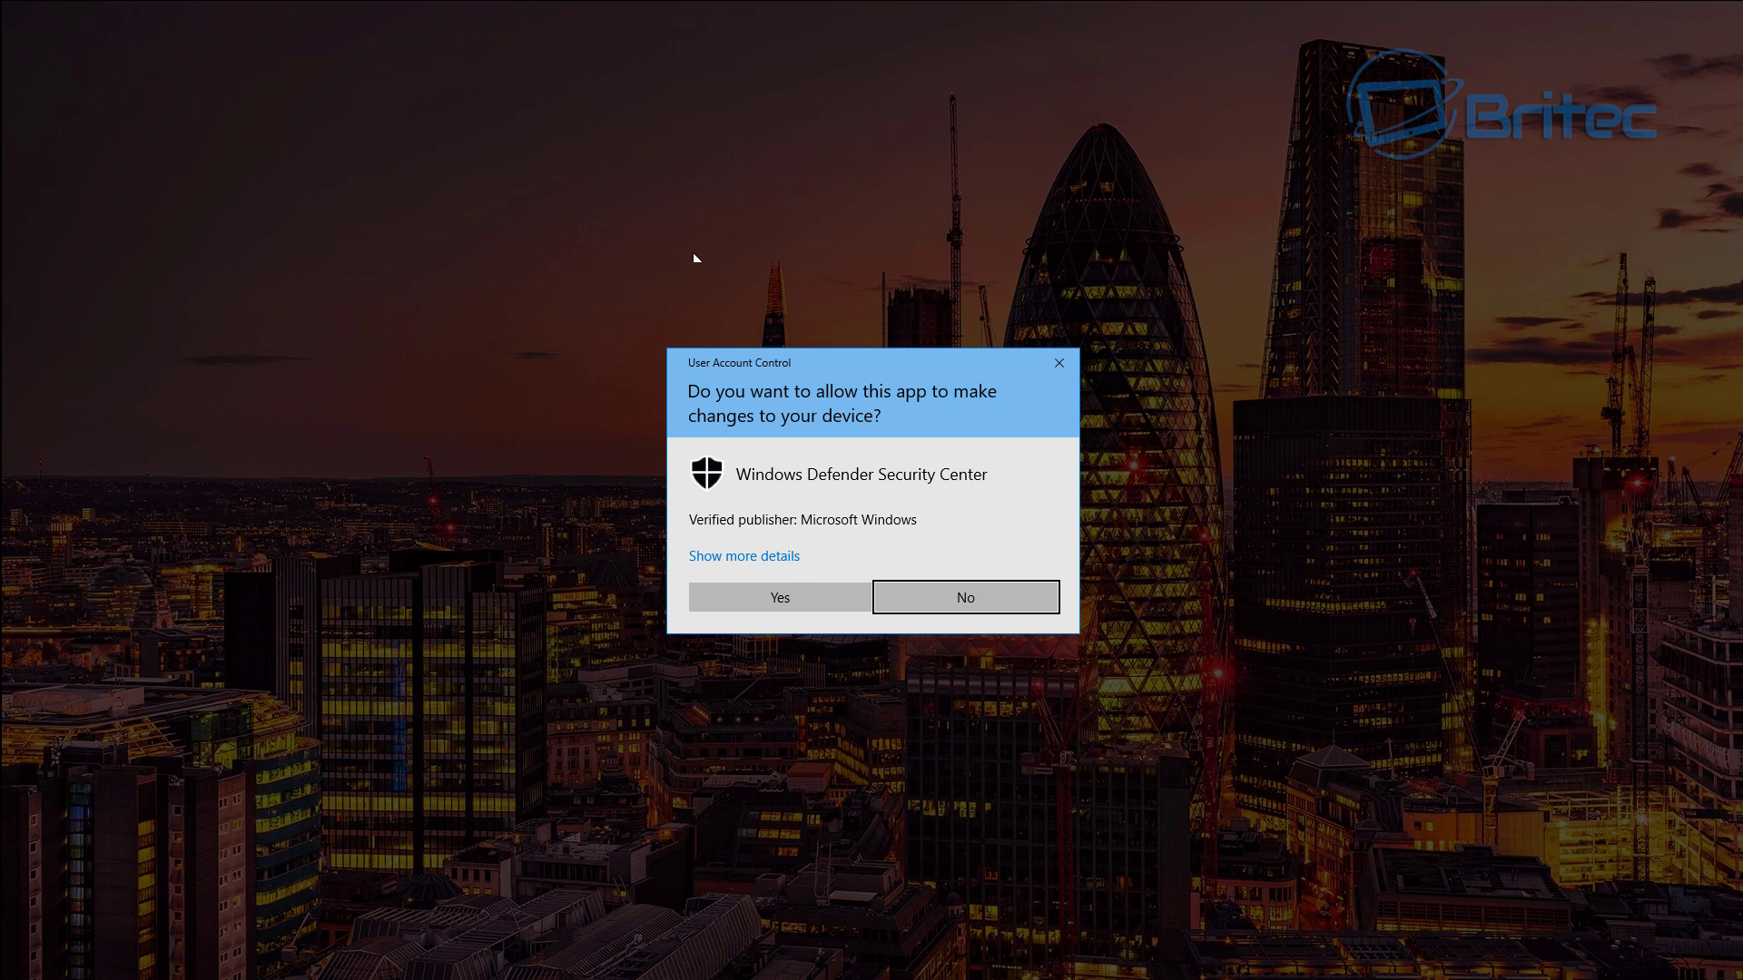
pyautogui.click(790, 596)
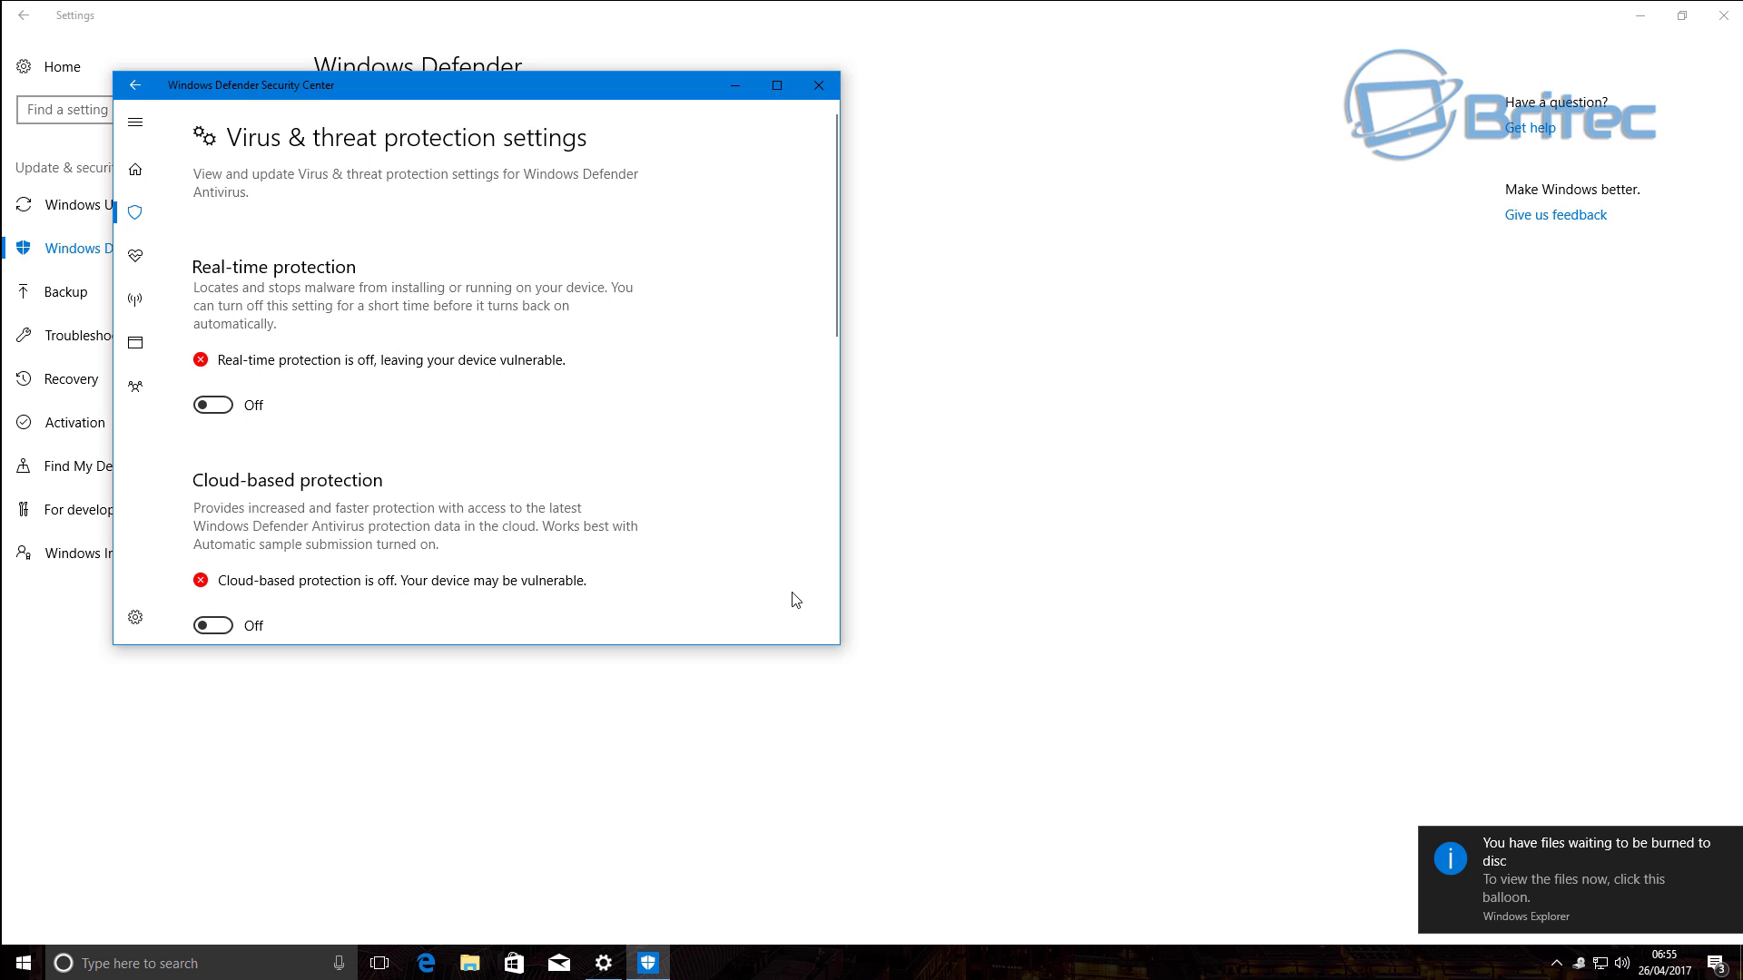
pyautogui.click(818, 85)
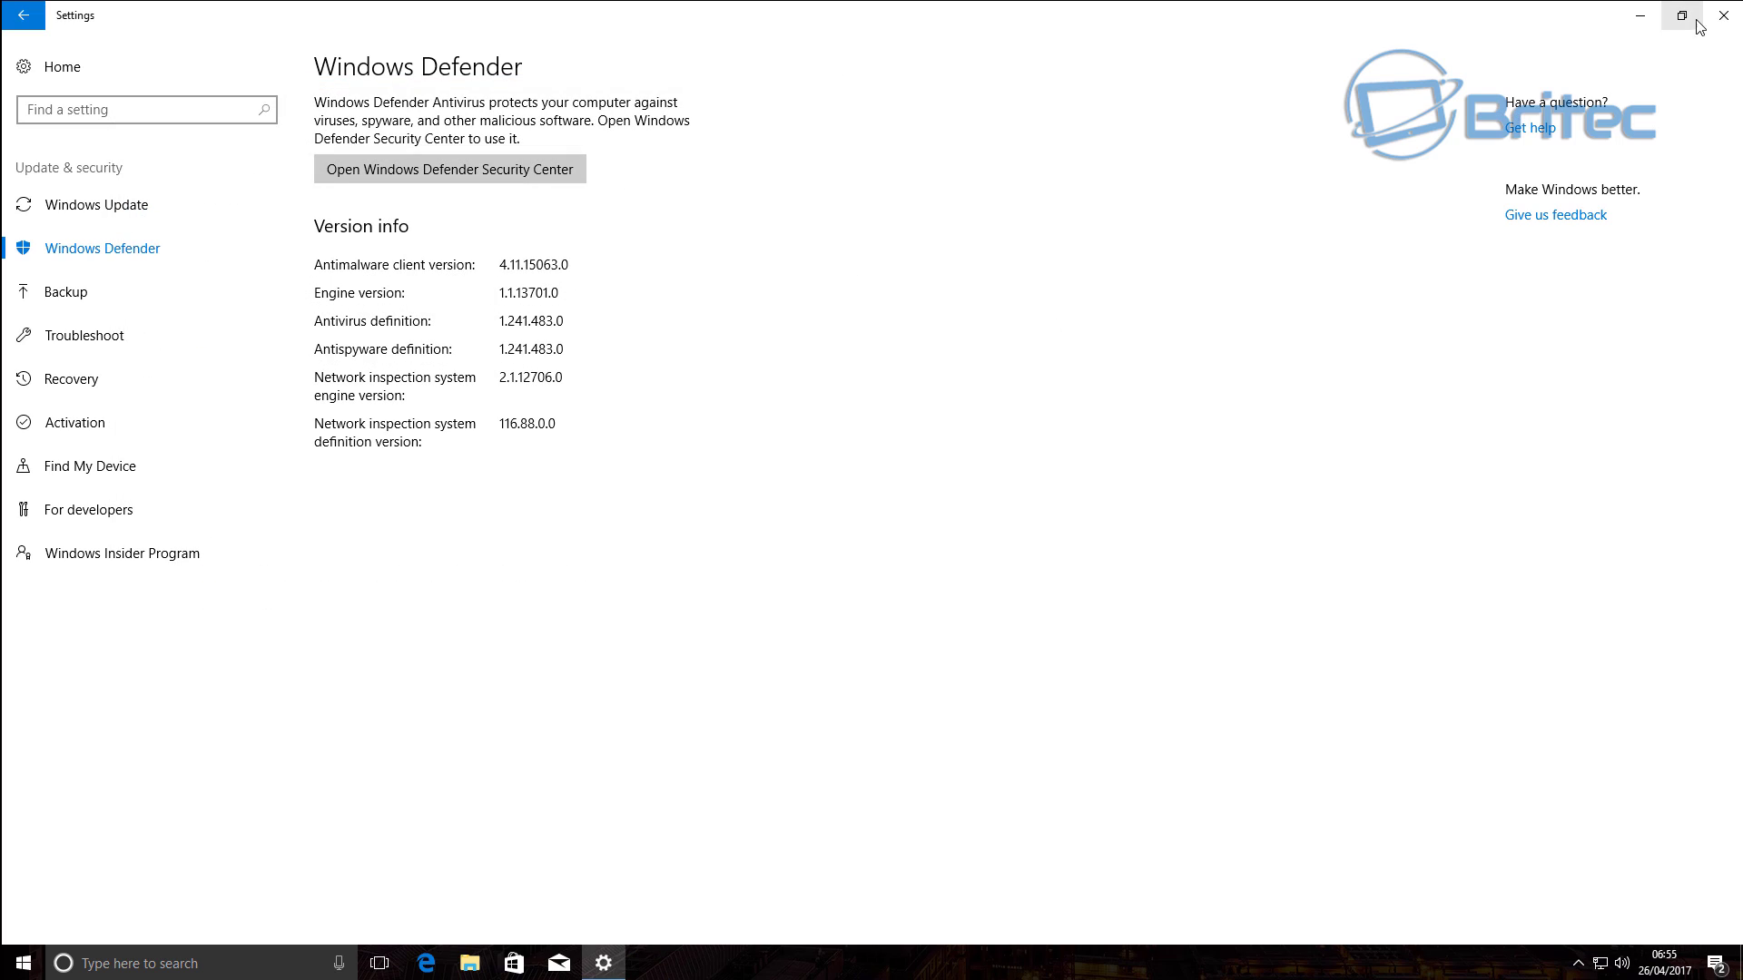
pyautogui.click(1724, 15)
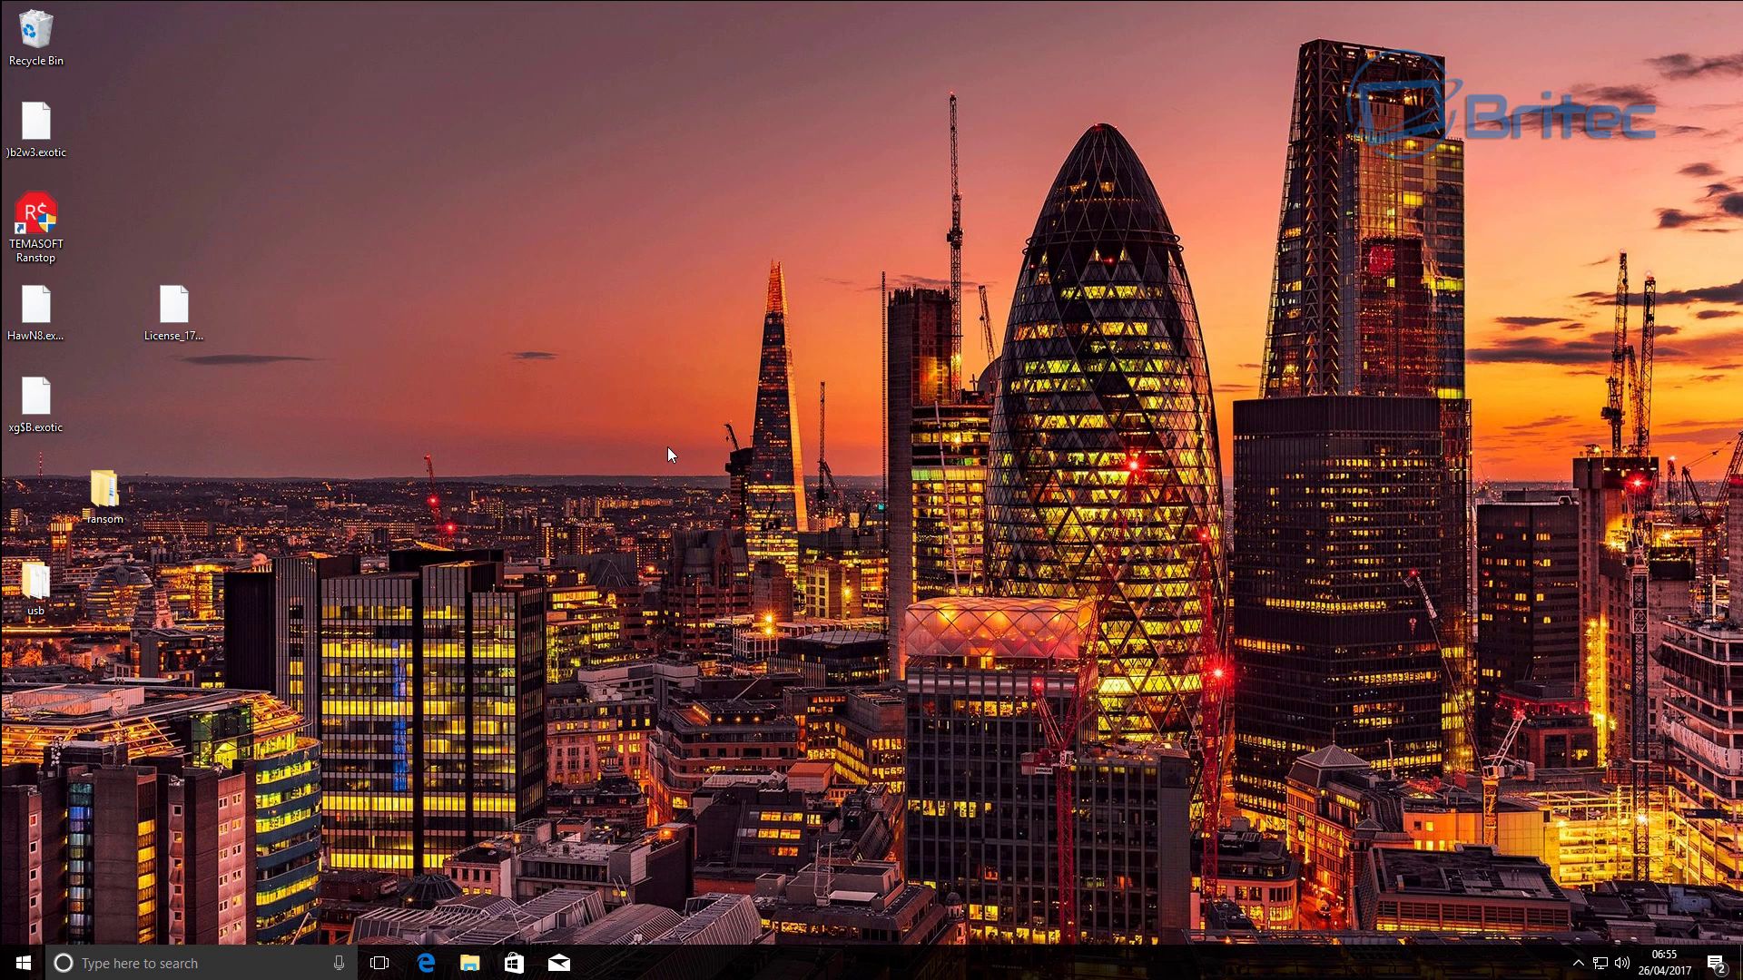
# Open TEMASOFT Ranstop with administrator permission, review its detected threats and alerts, and check its icon among the hidden notification icons.
pyautogui.doubleClick(35, 218)
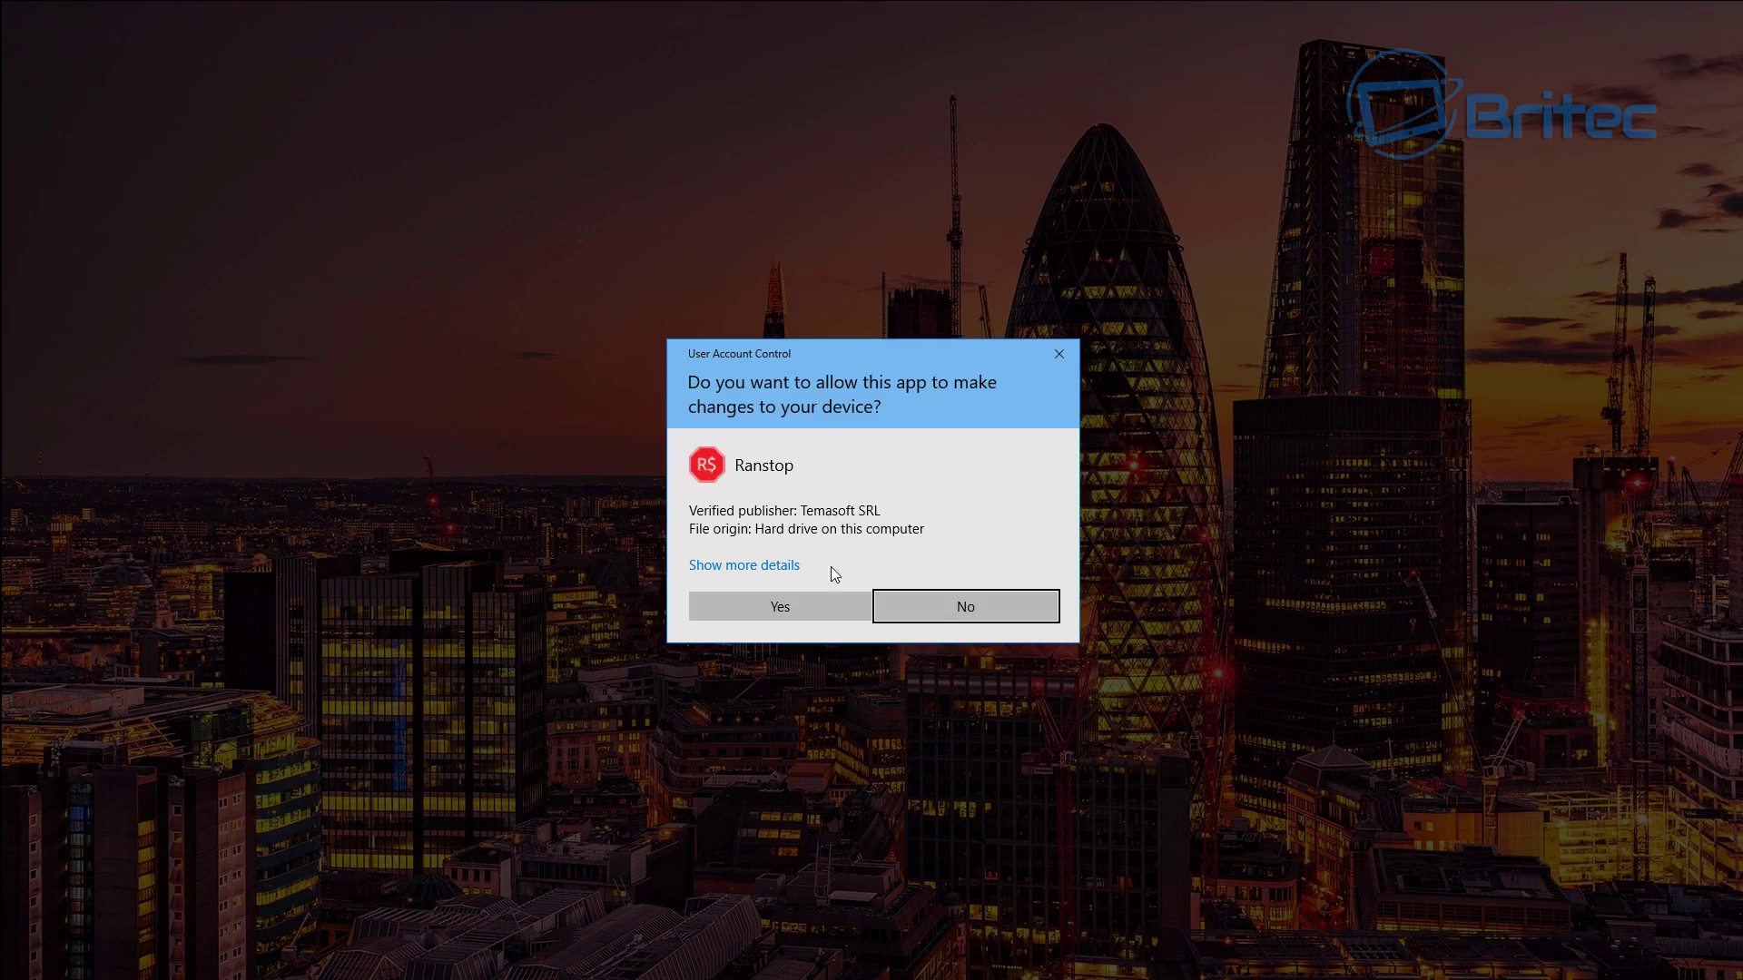
pyautogui.click(815, 610)
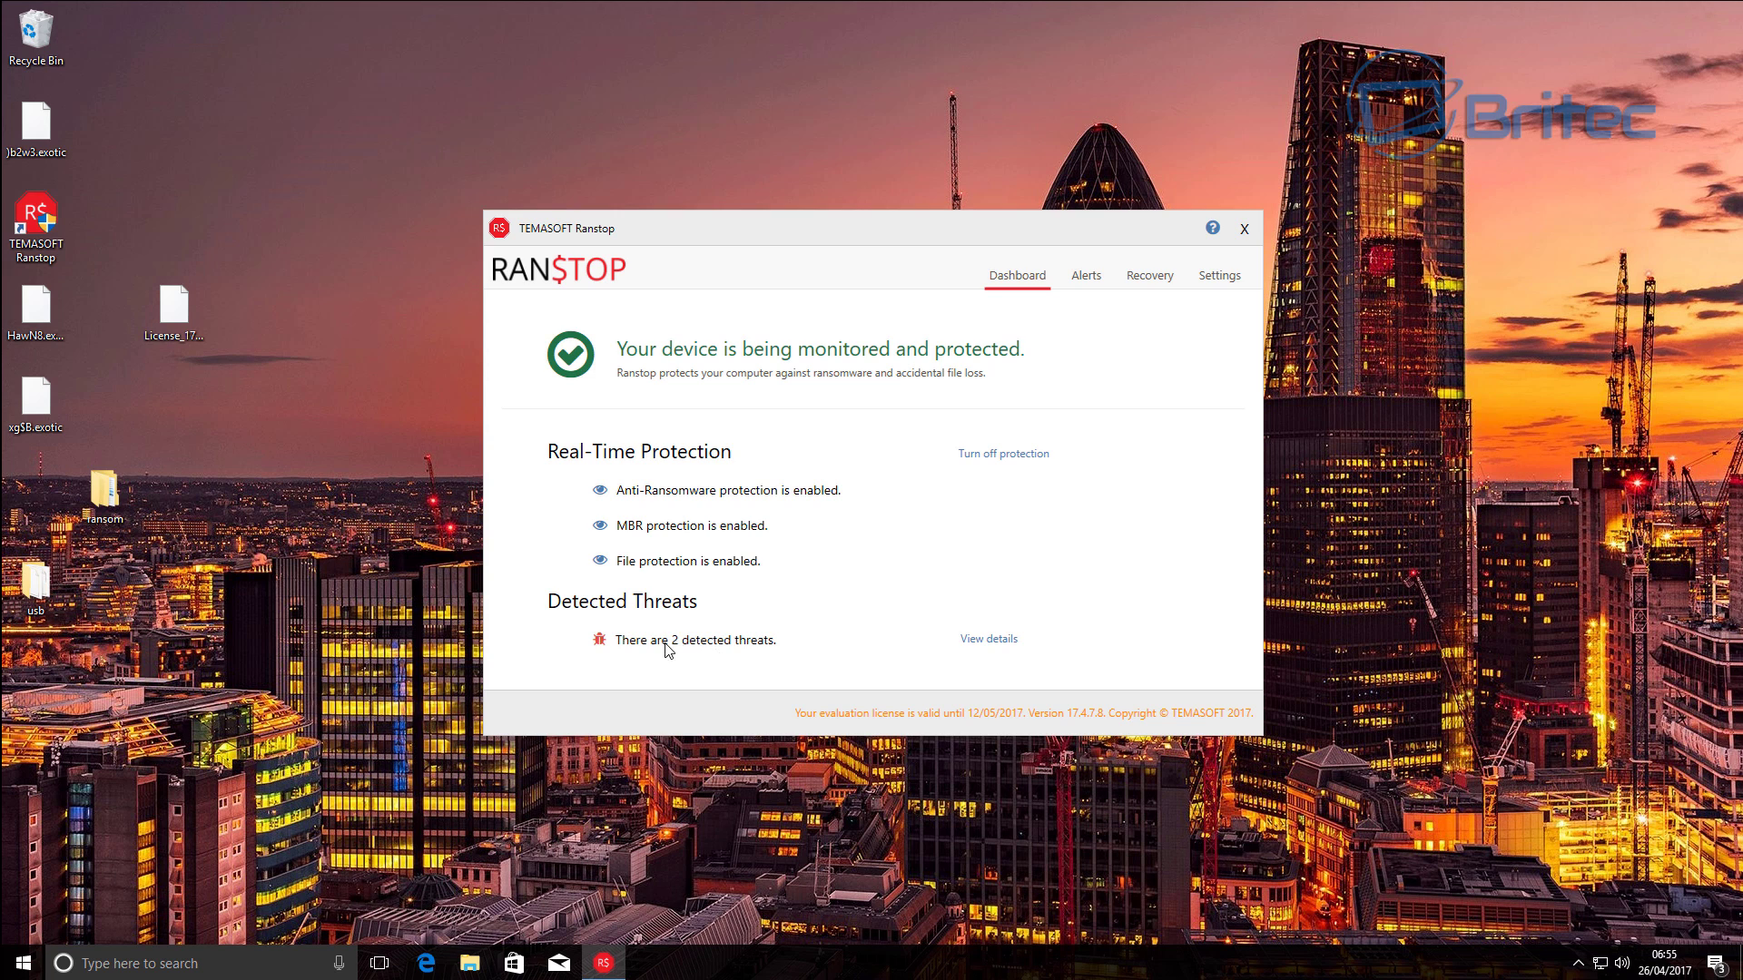
pyautogui.click(1098, 289)
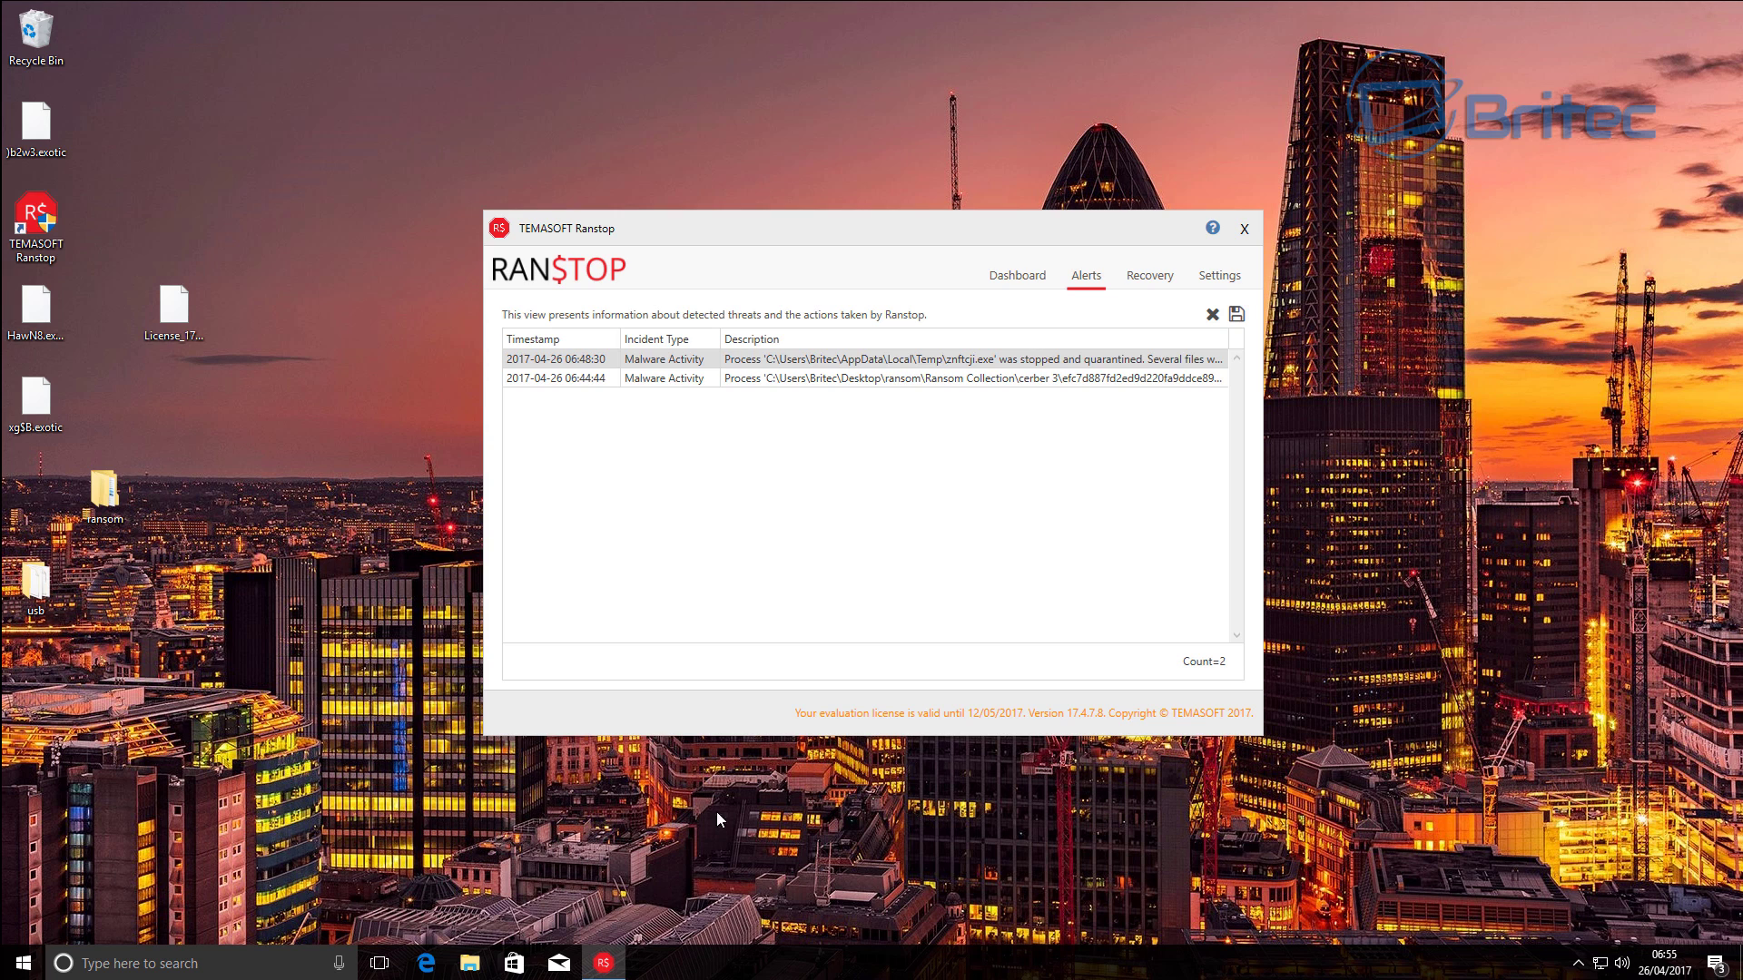
pyautogui.click(1578, 963)
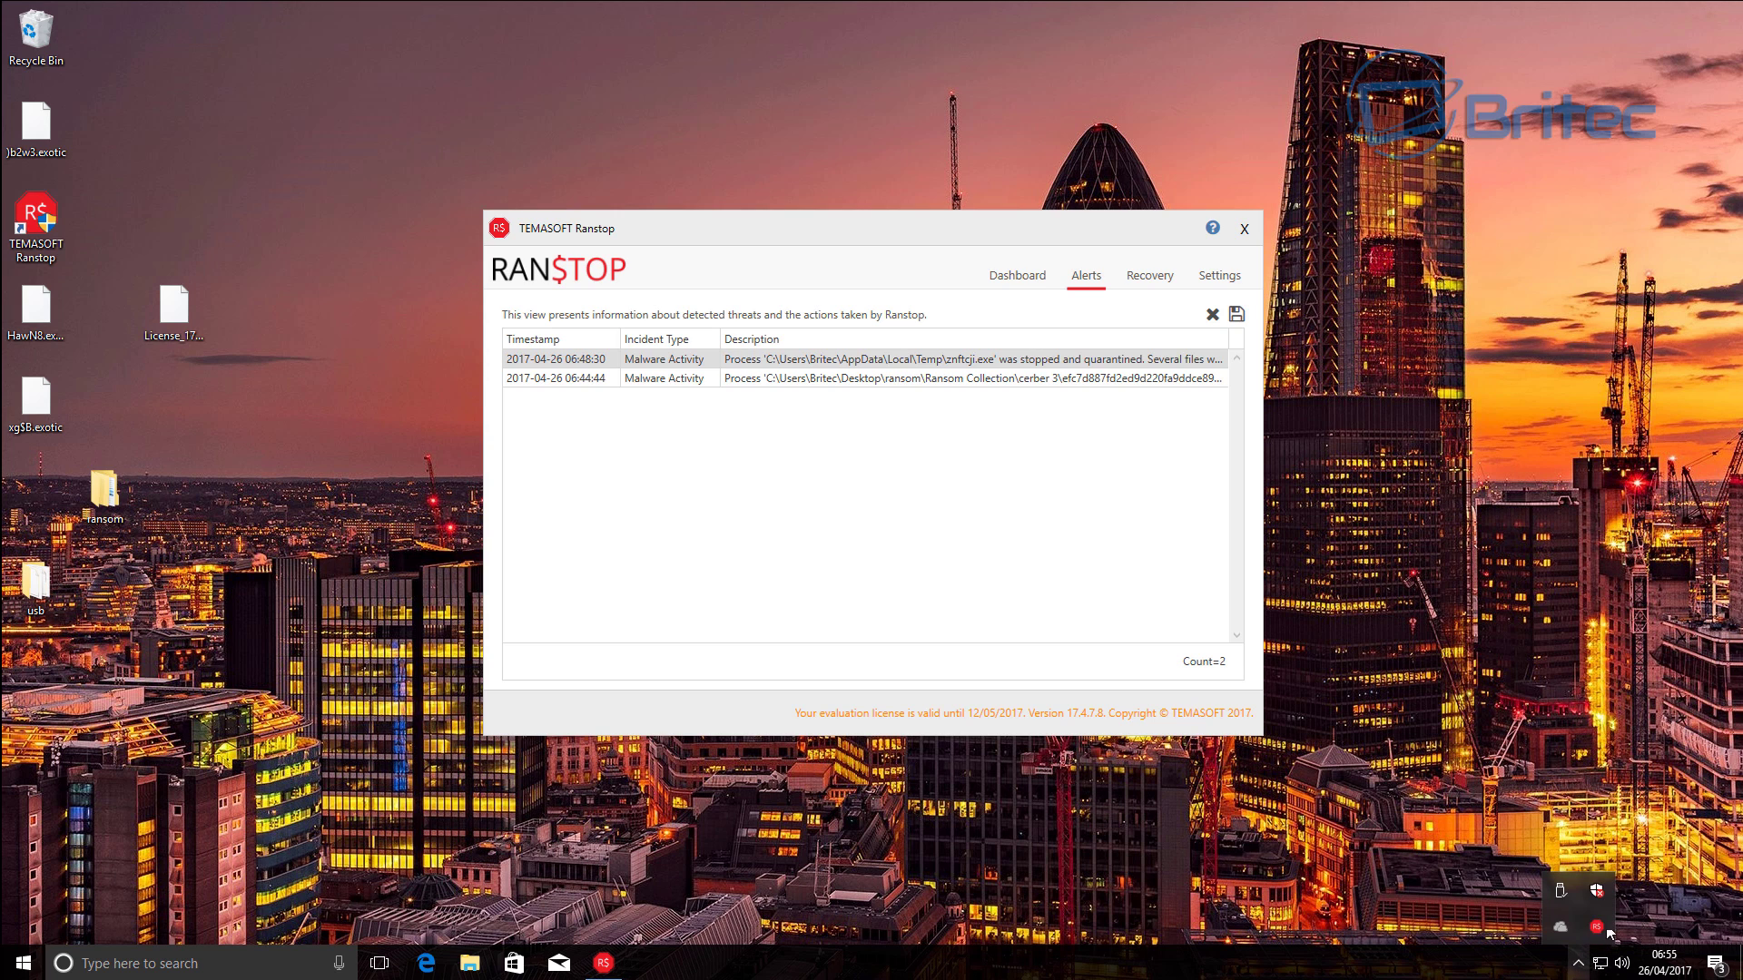
pyautogui.click(1543, 859)
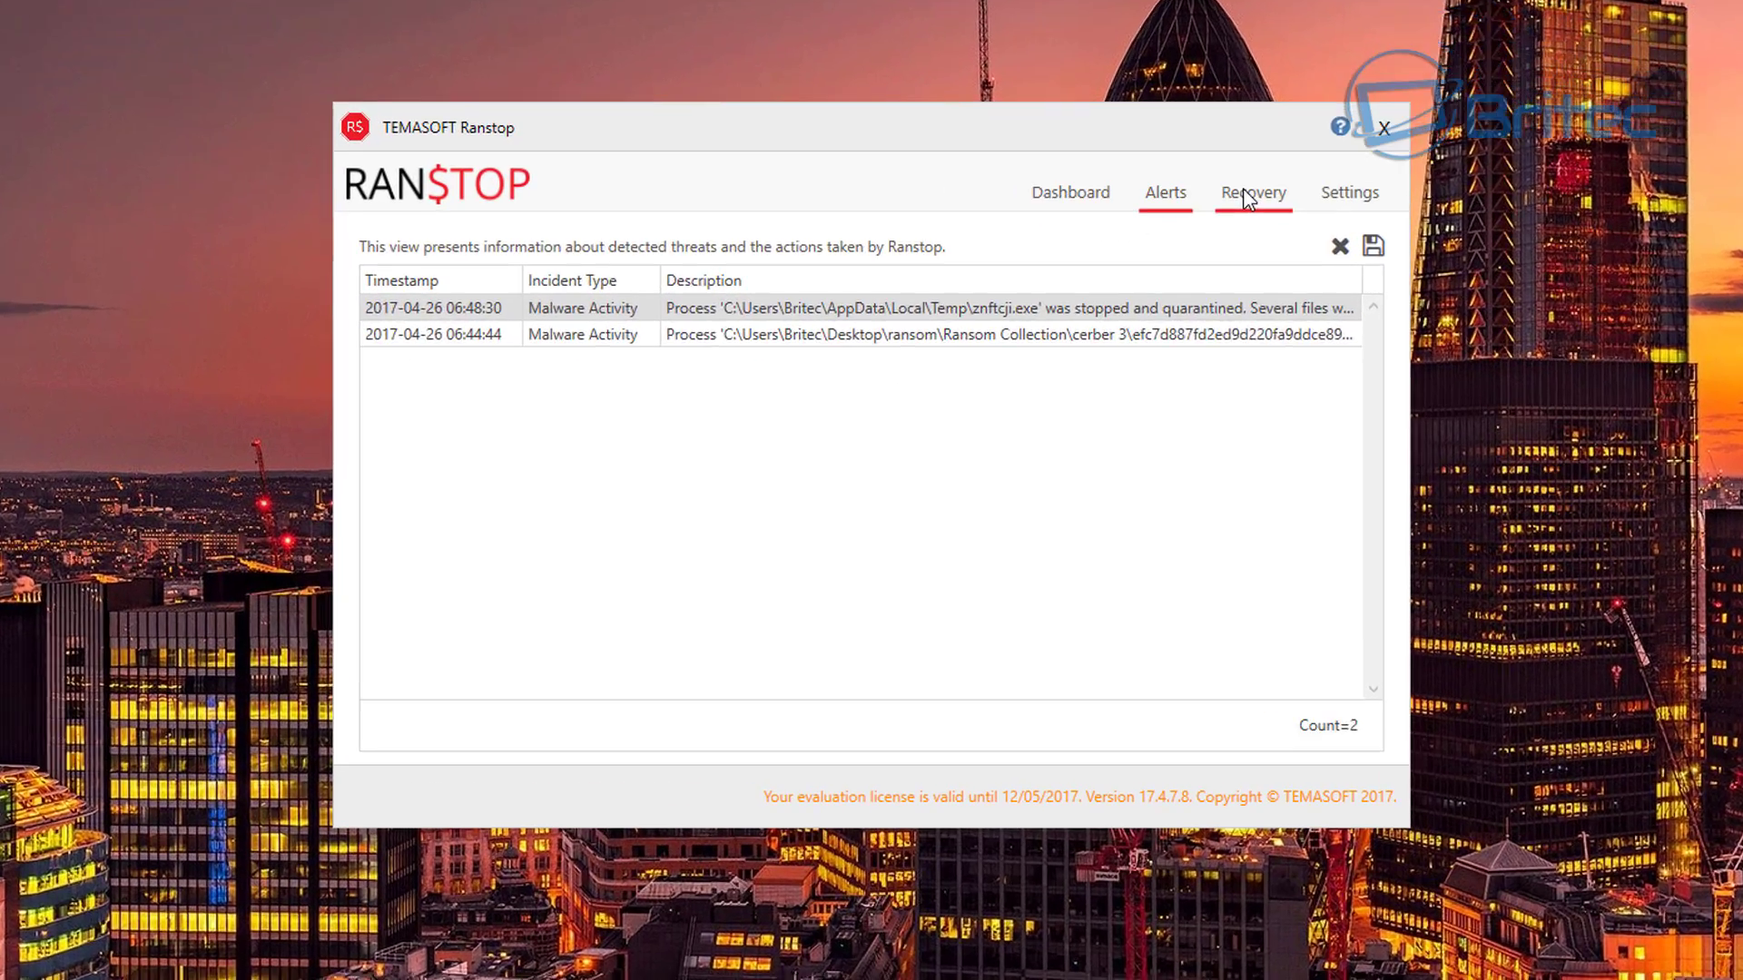
# Expand C:\Users in Ranstop's Recovery view and select the whole Britec folder, including Desktop and Pictures, for recovery.
pyautogui.click(1245, 192)
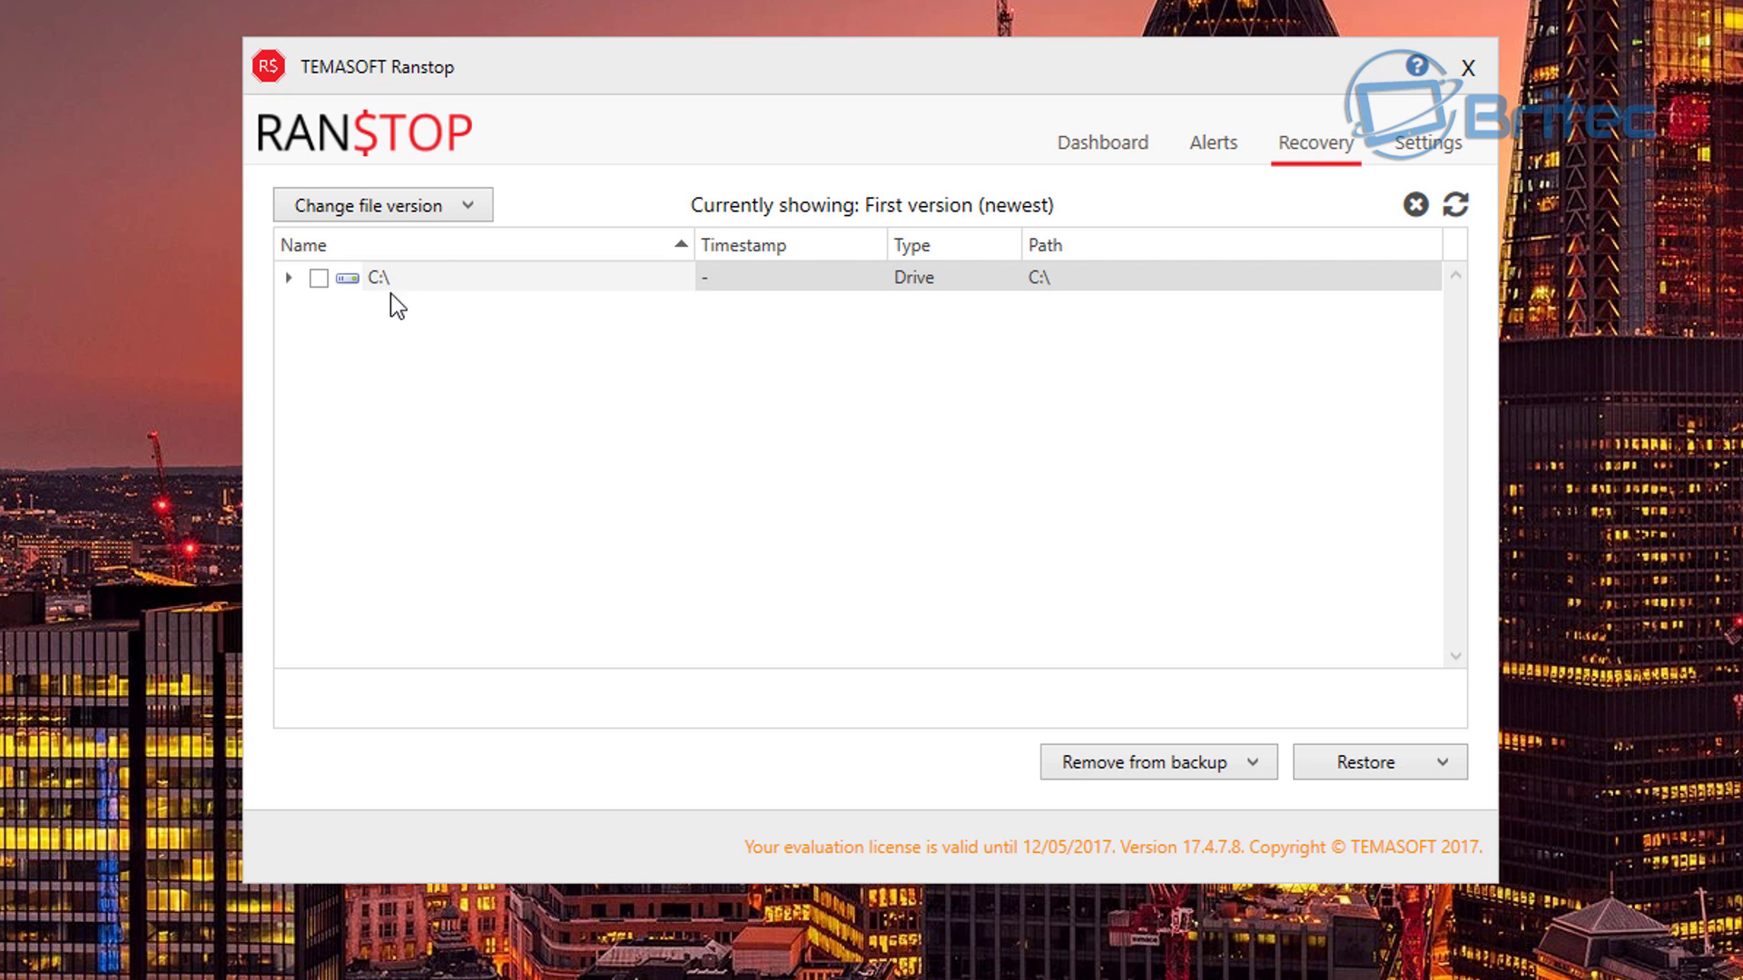
pyautogui.click(291, 278)
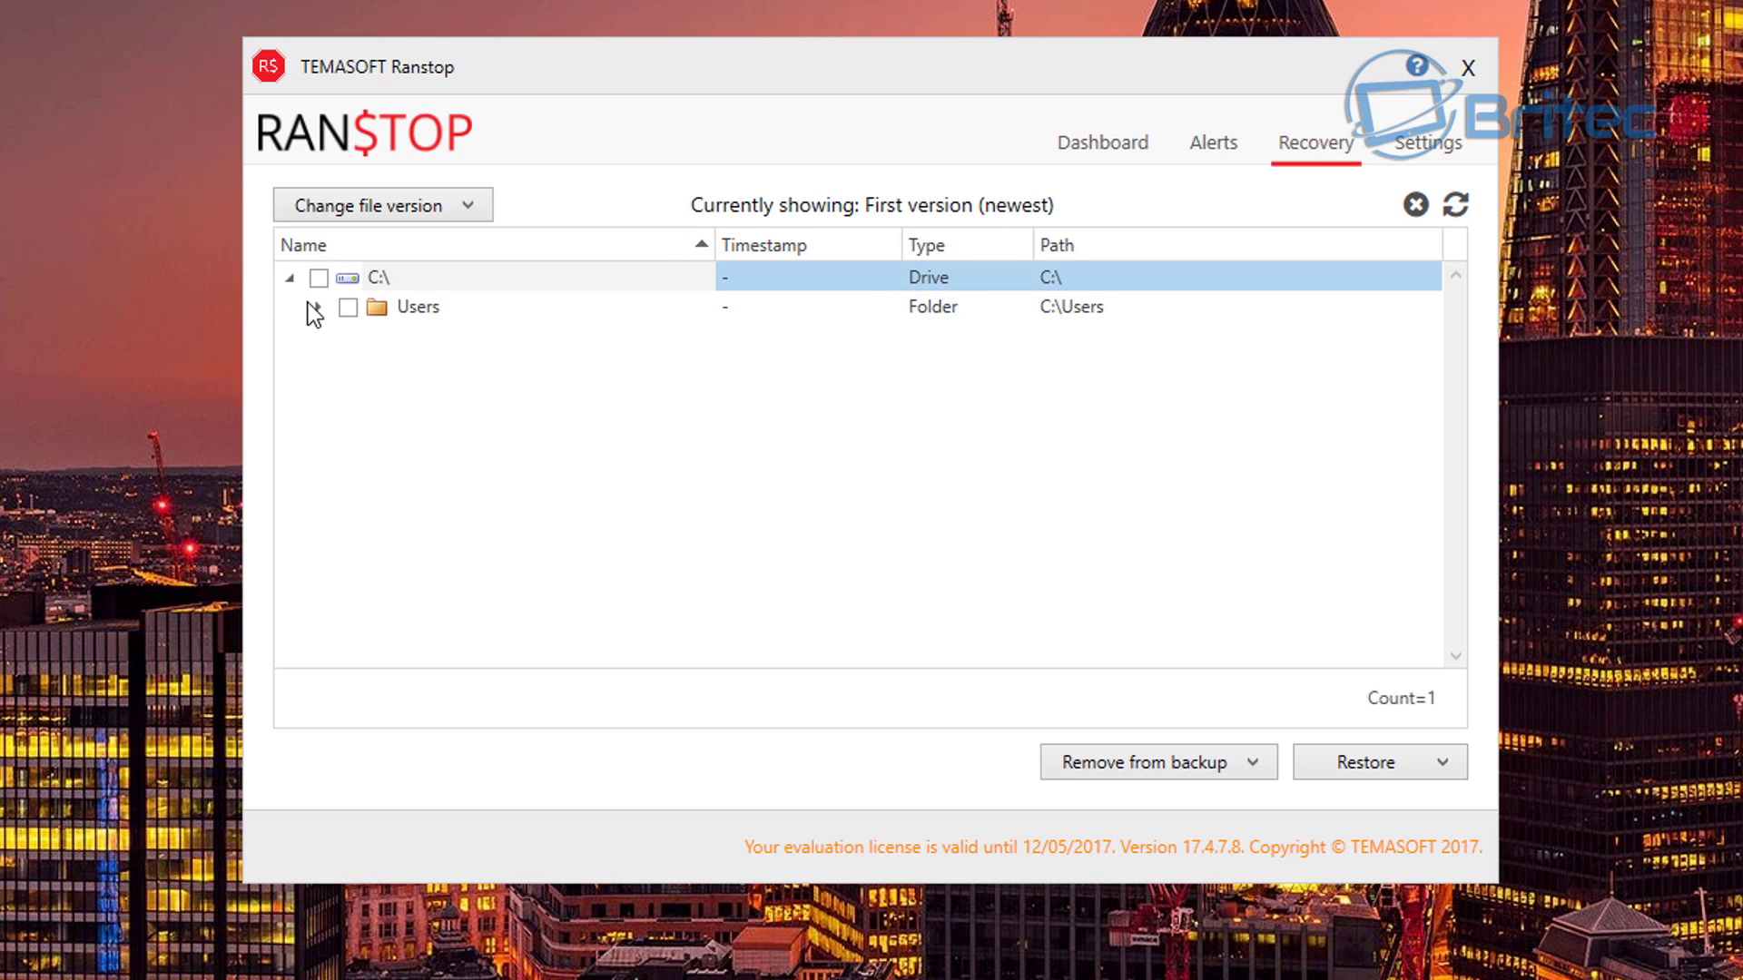
pyautogui.click(319, 308)
pyautogui.click(346, 337)
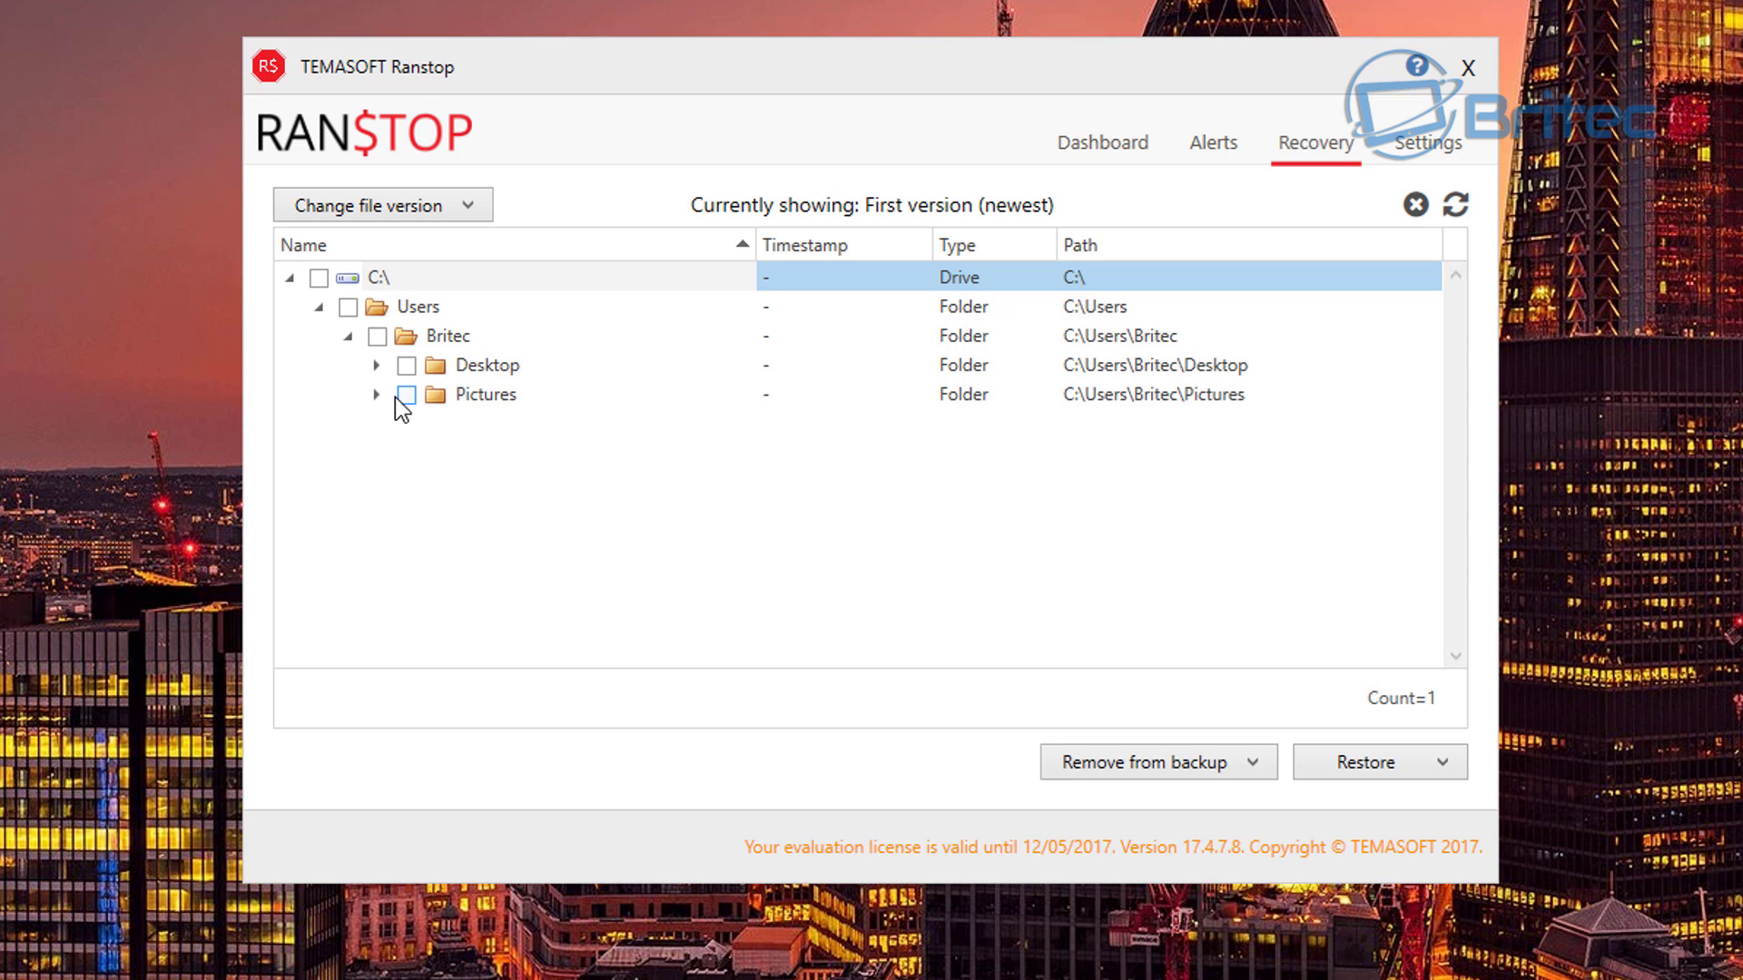
pyautogui.click(378, 339)
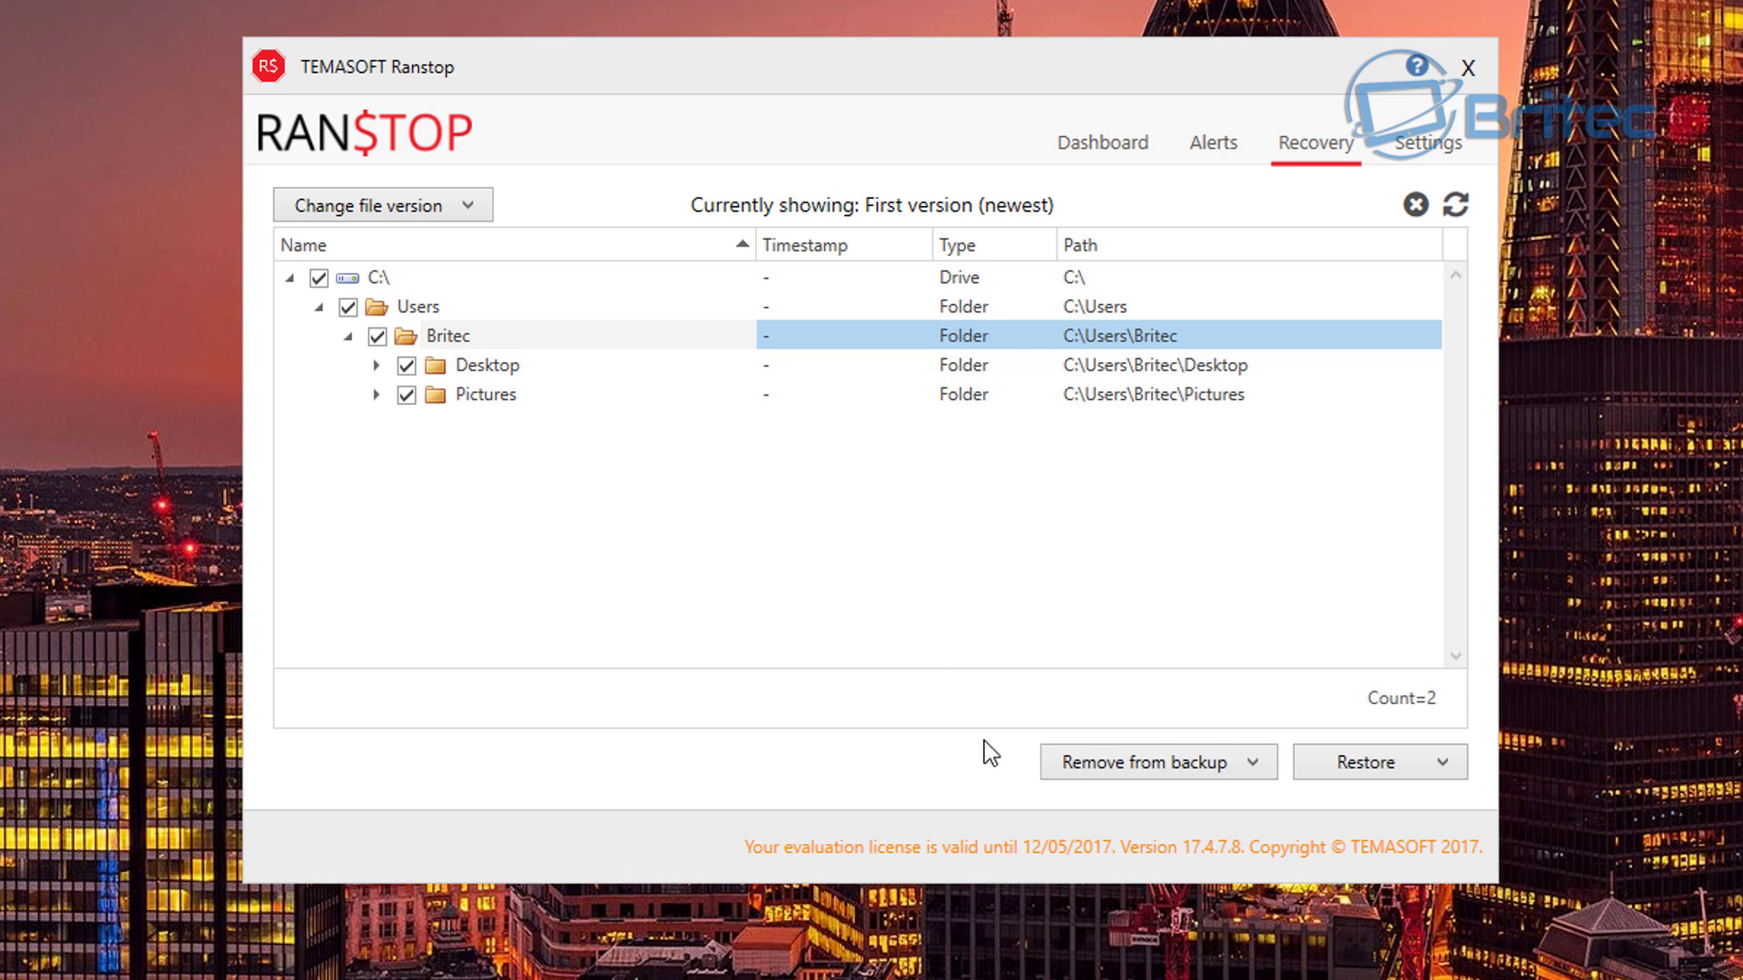
# Restore the selected backup folders to a chosen location, the Documents folder inside the Documents library.
pyautogui.click(1447, 768)
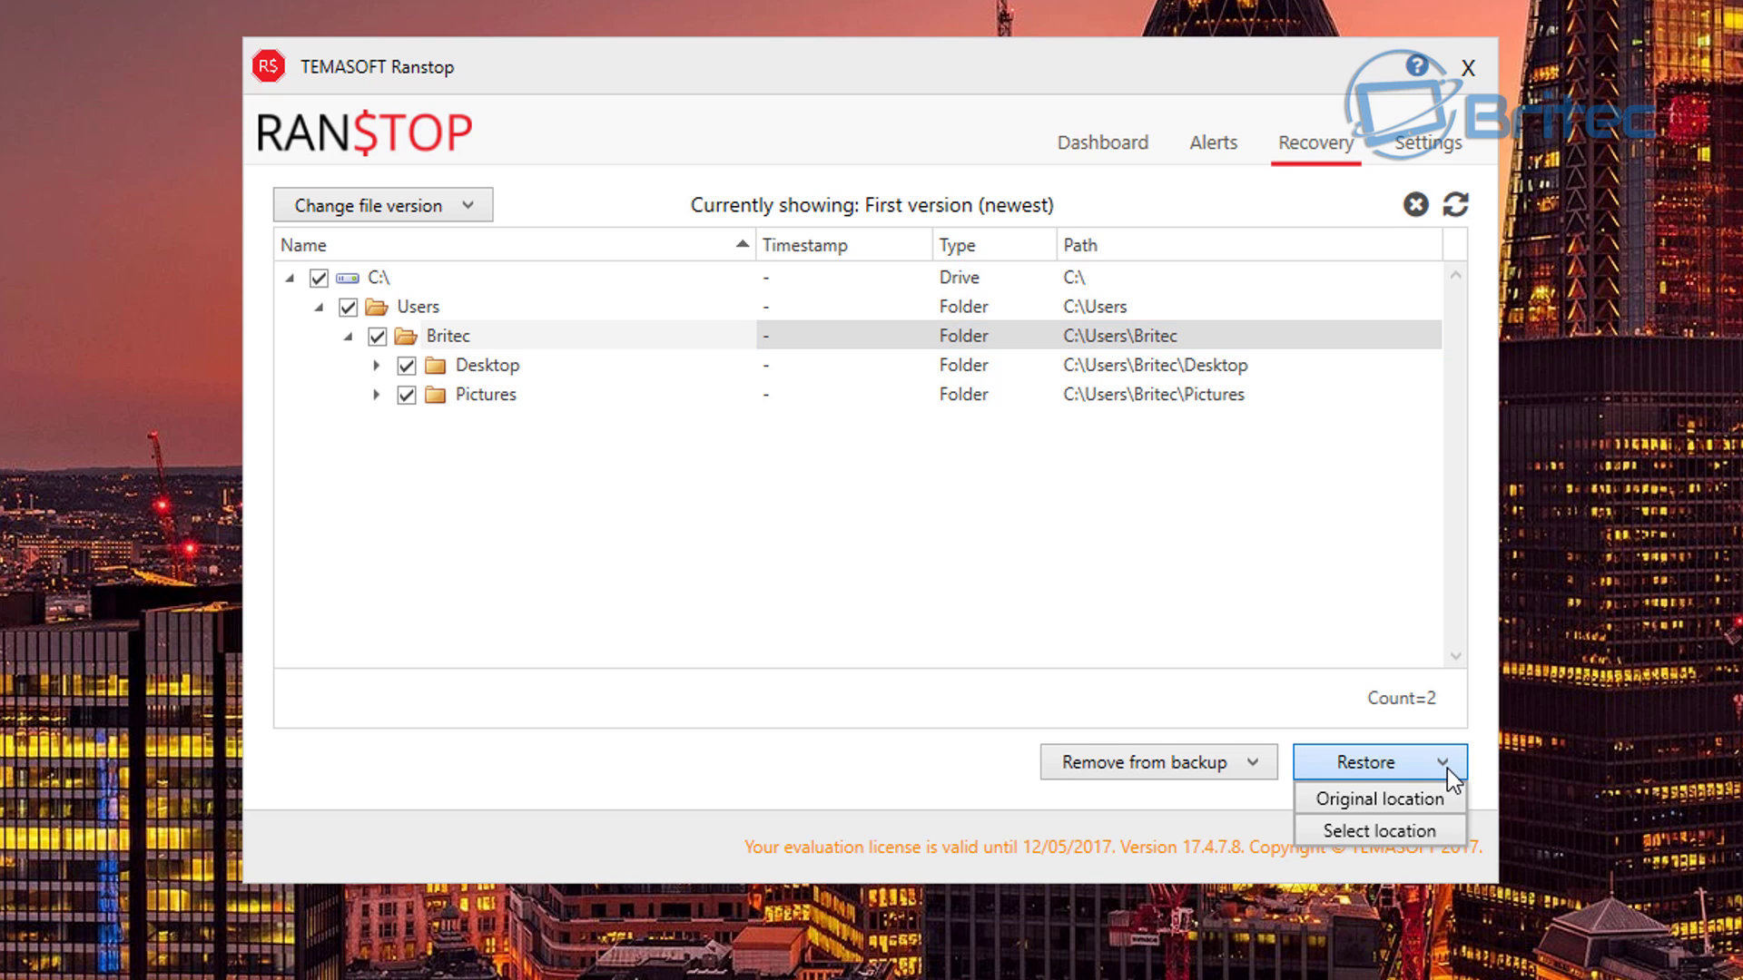
pyautogui.click(1397, 830)
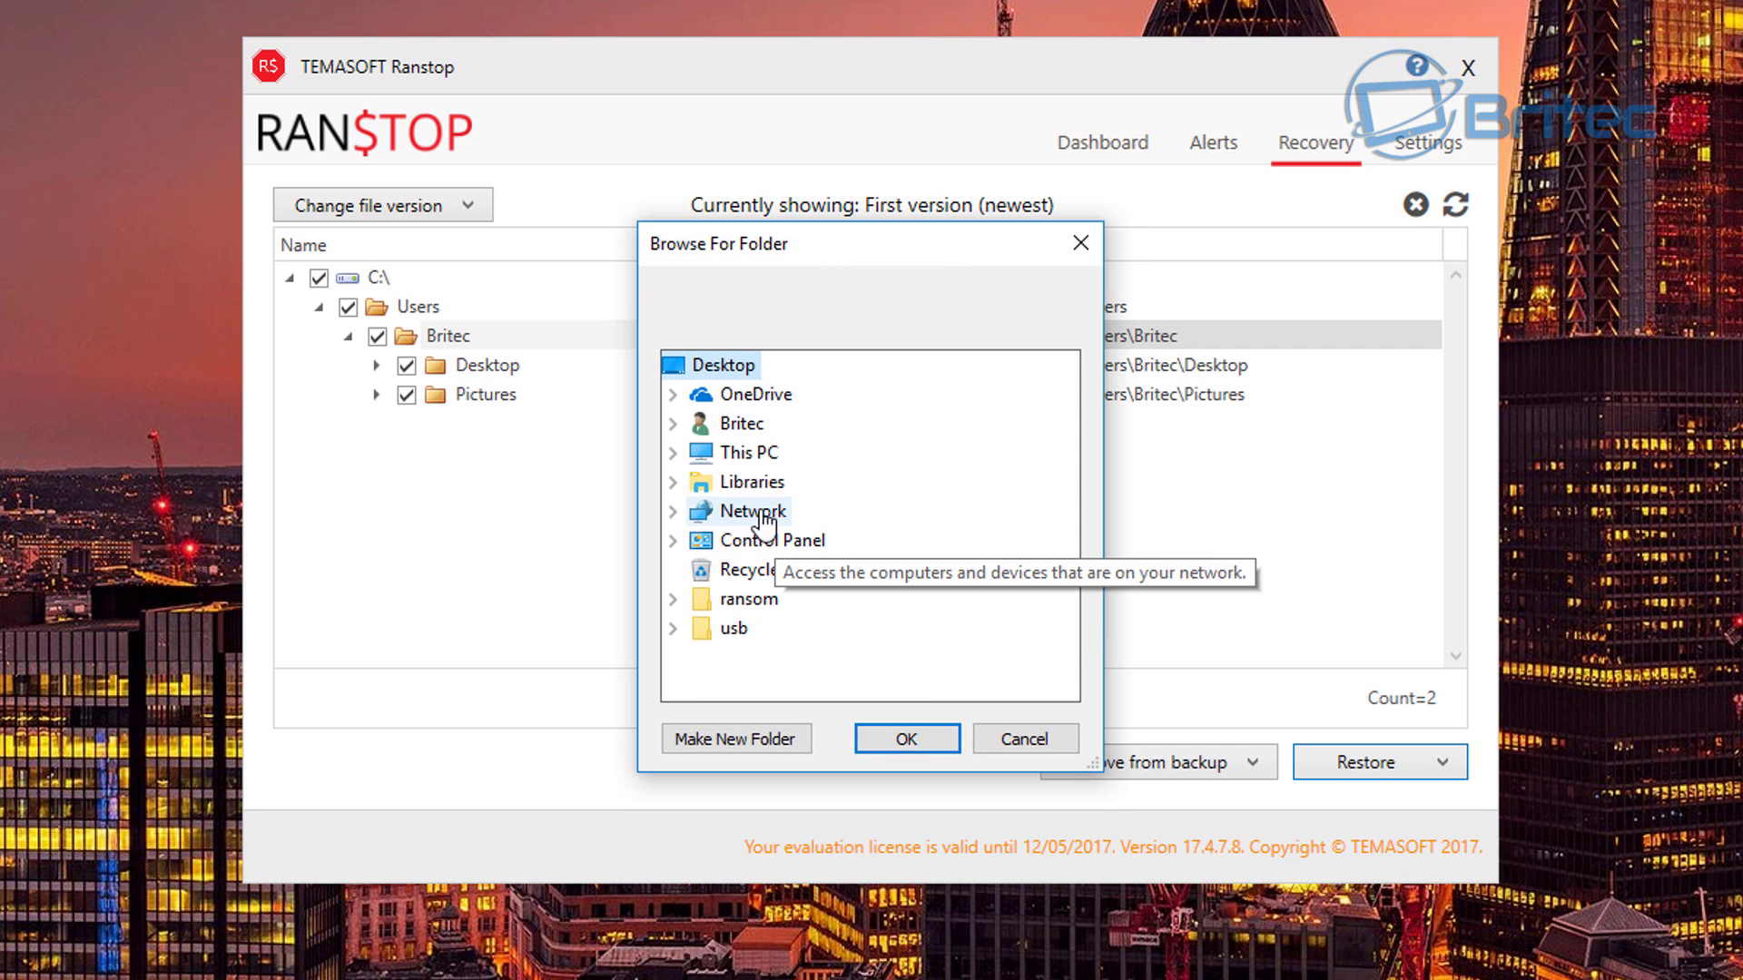
pyautogui.click(677, 482)
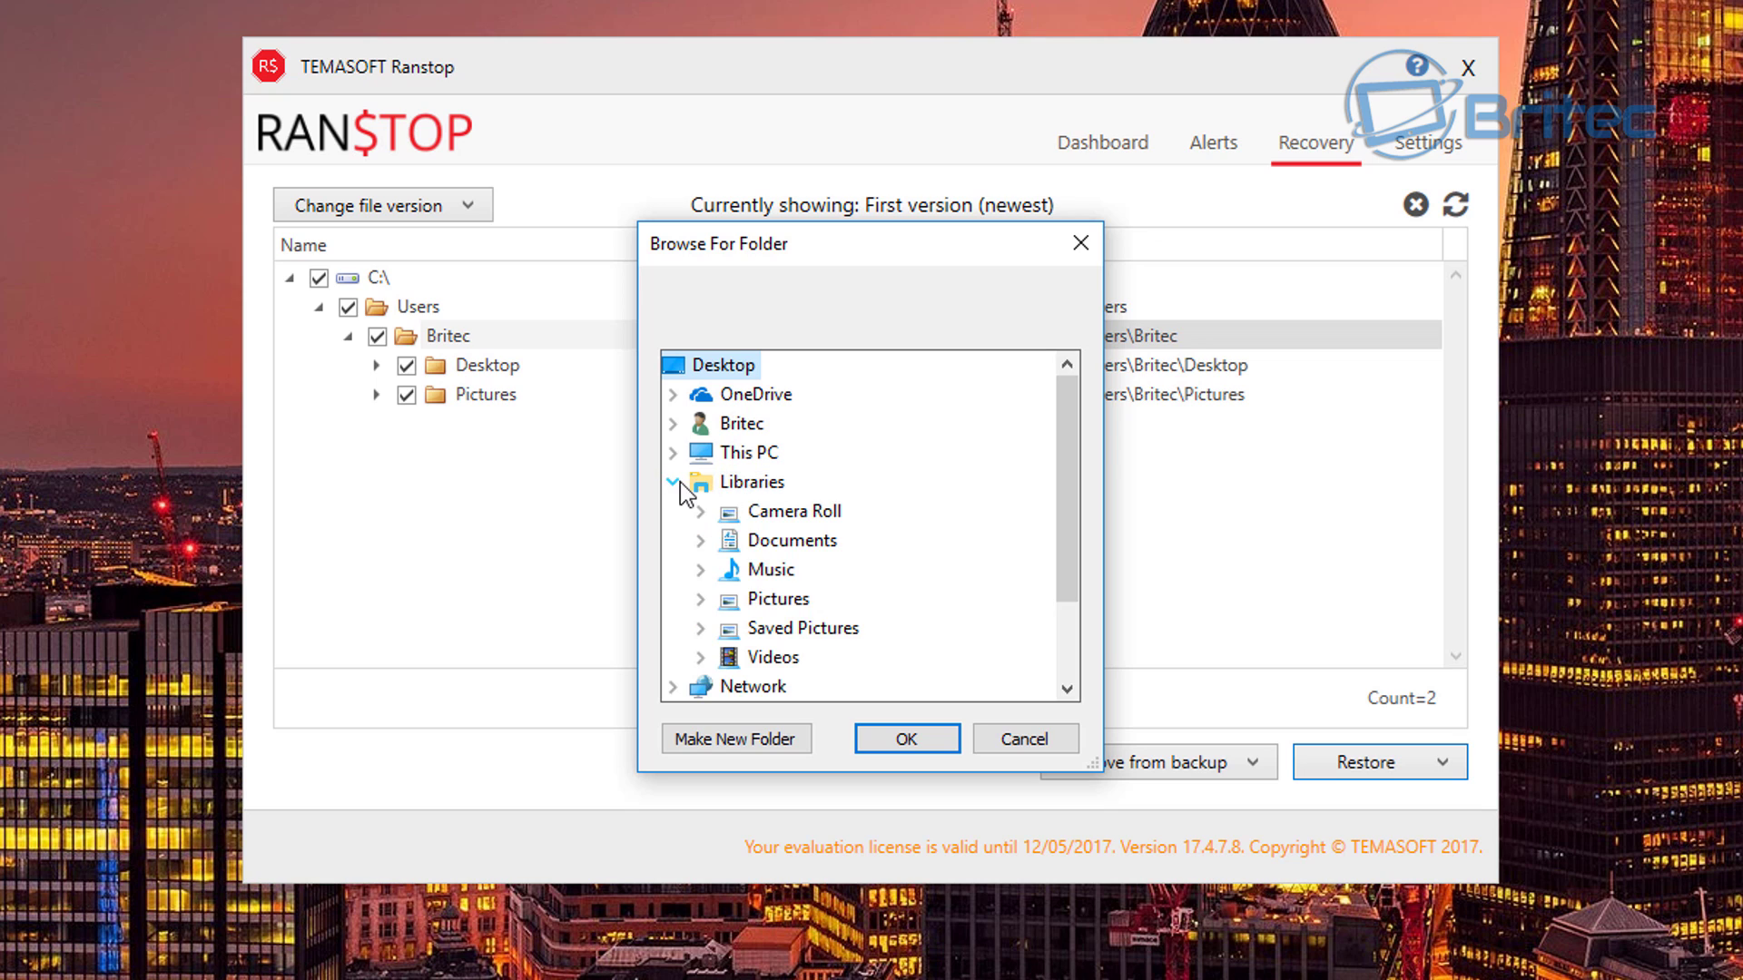
pyautogui.doubleClick(816, 543)
pyautogui.click(820, 572)
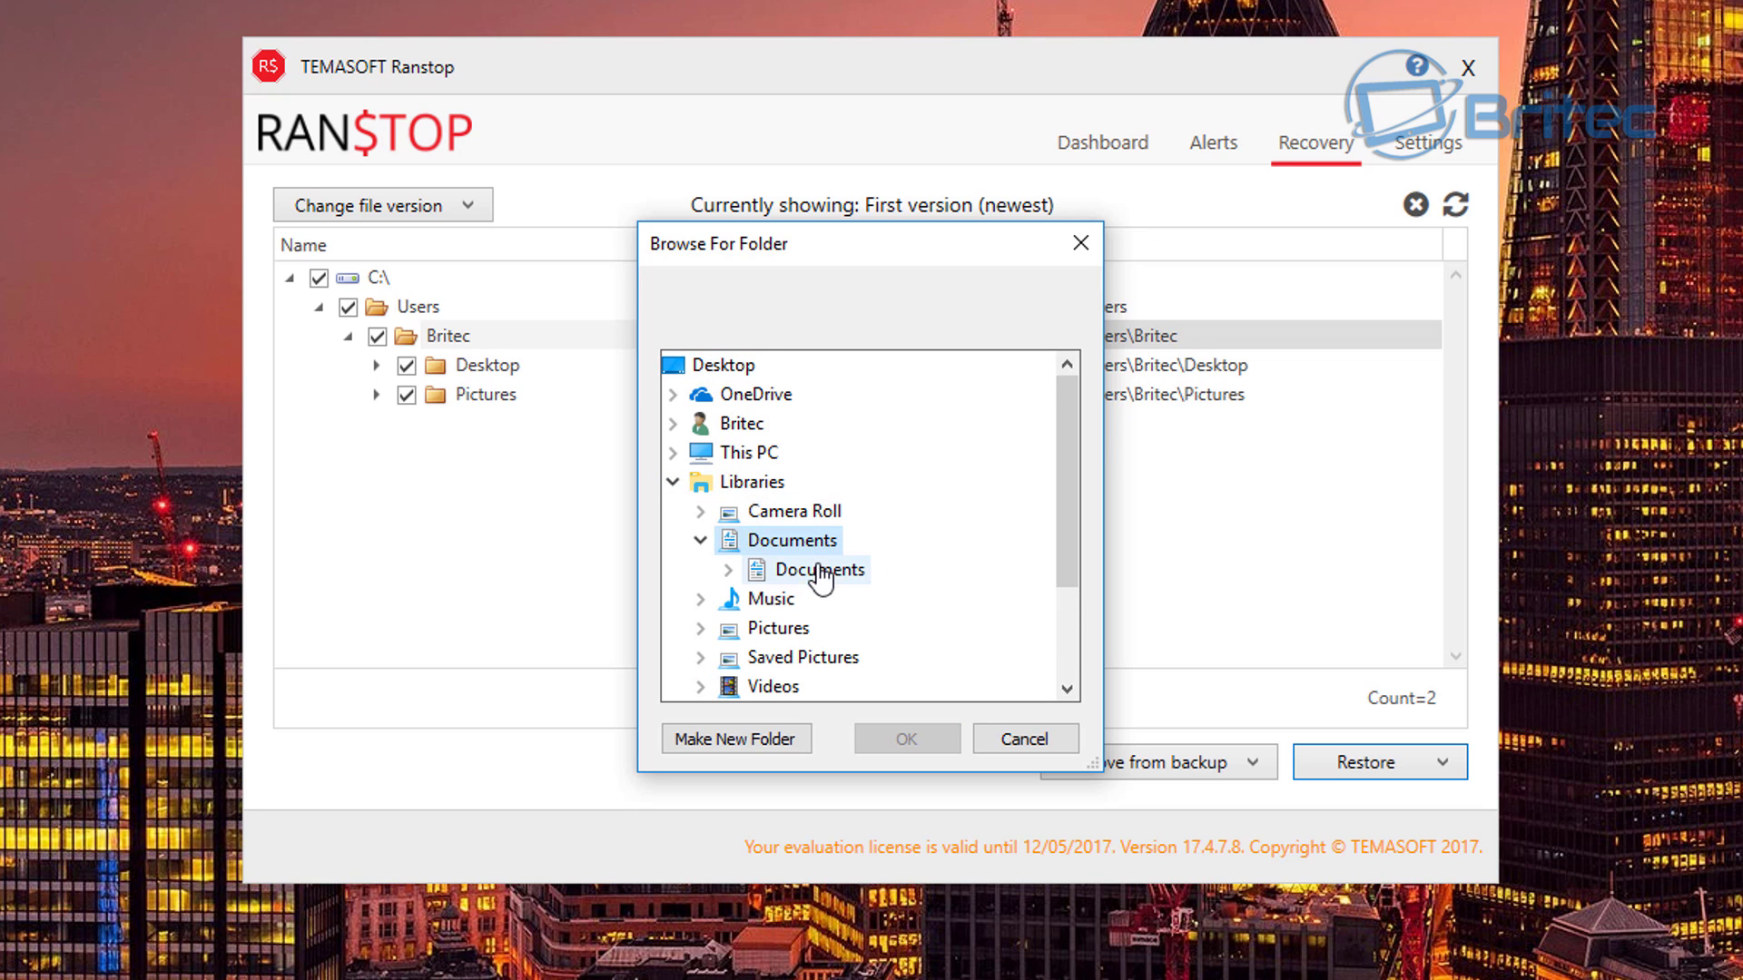
pyautogui.click(907, 741)
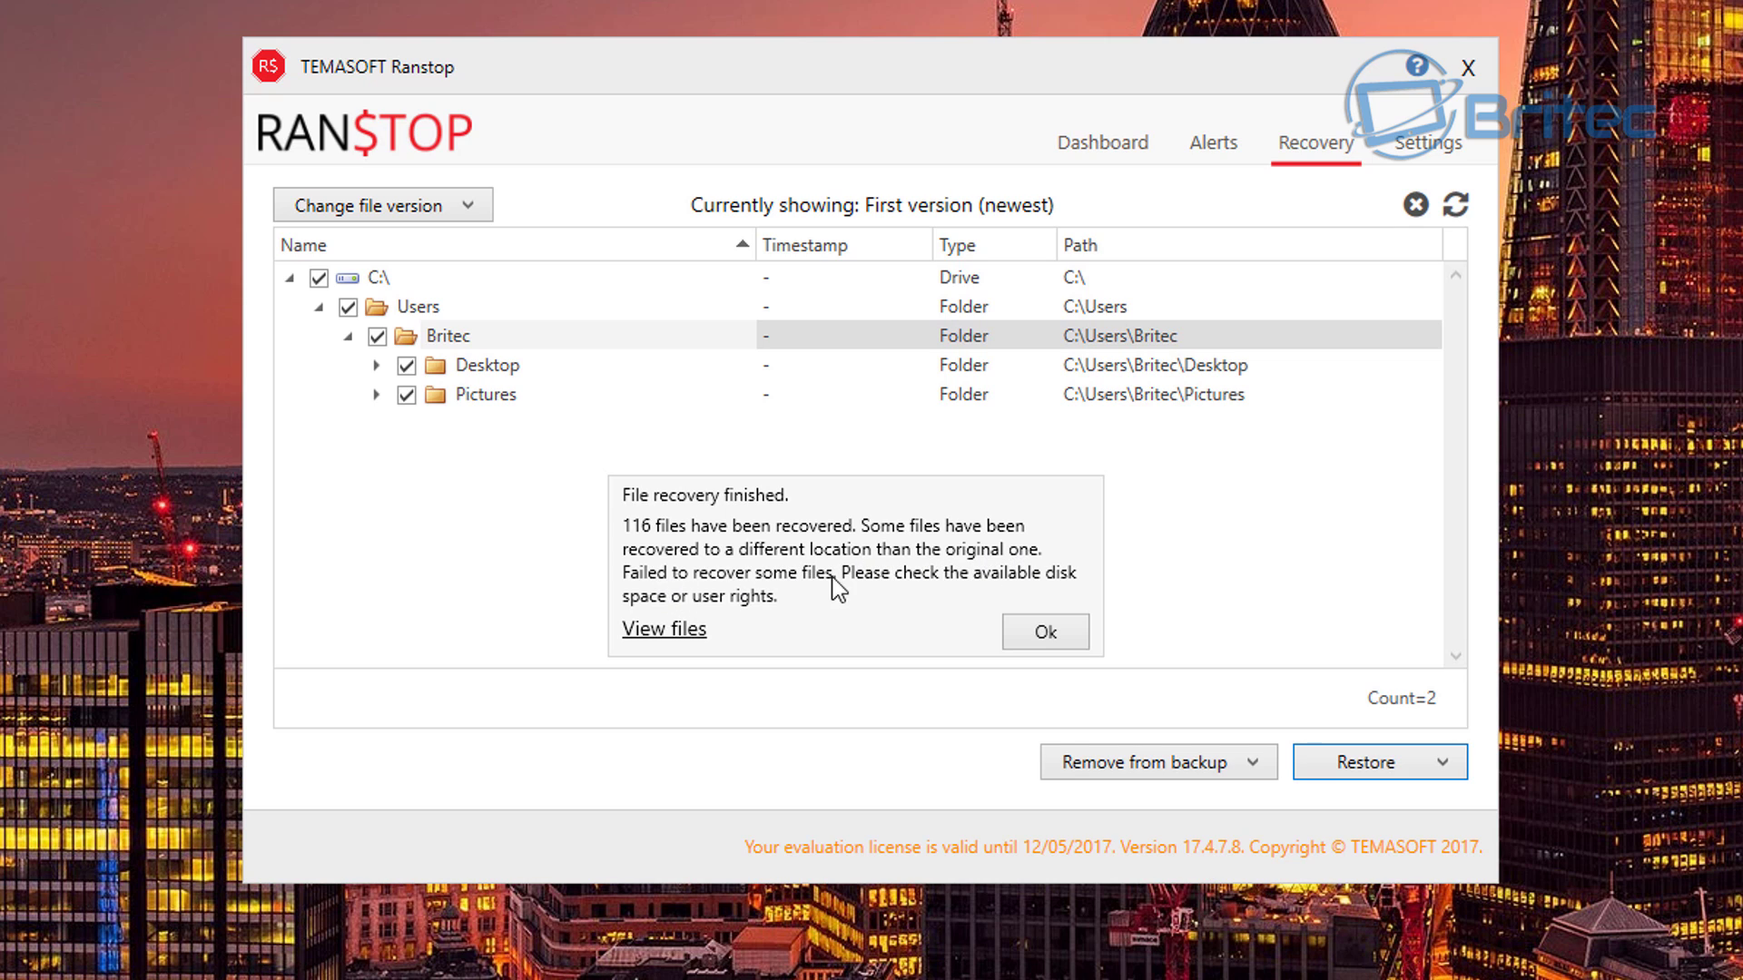
# Examine the original and restored locations in the list of restored files, and dismiss the list and the recovery message.
pyautogui.click(676, 641)
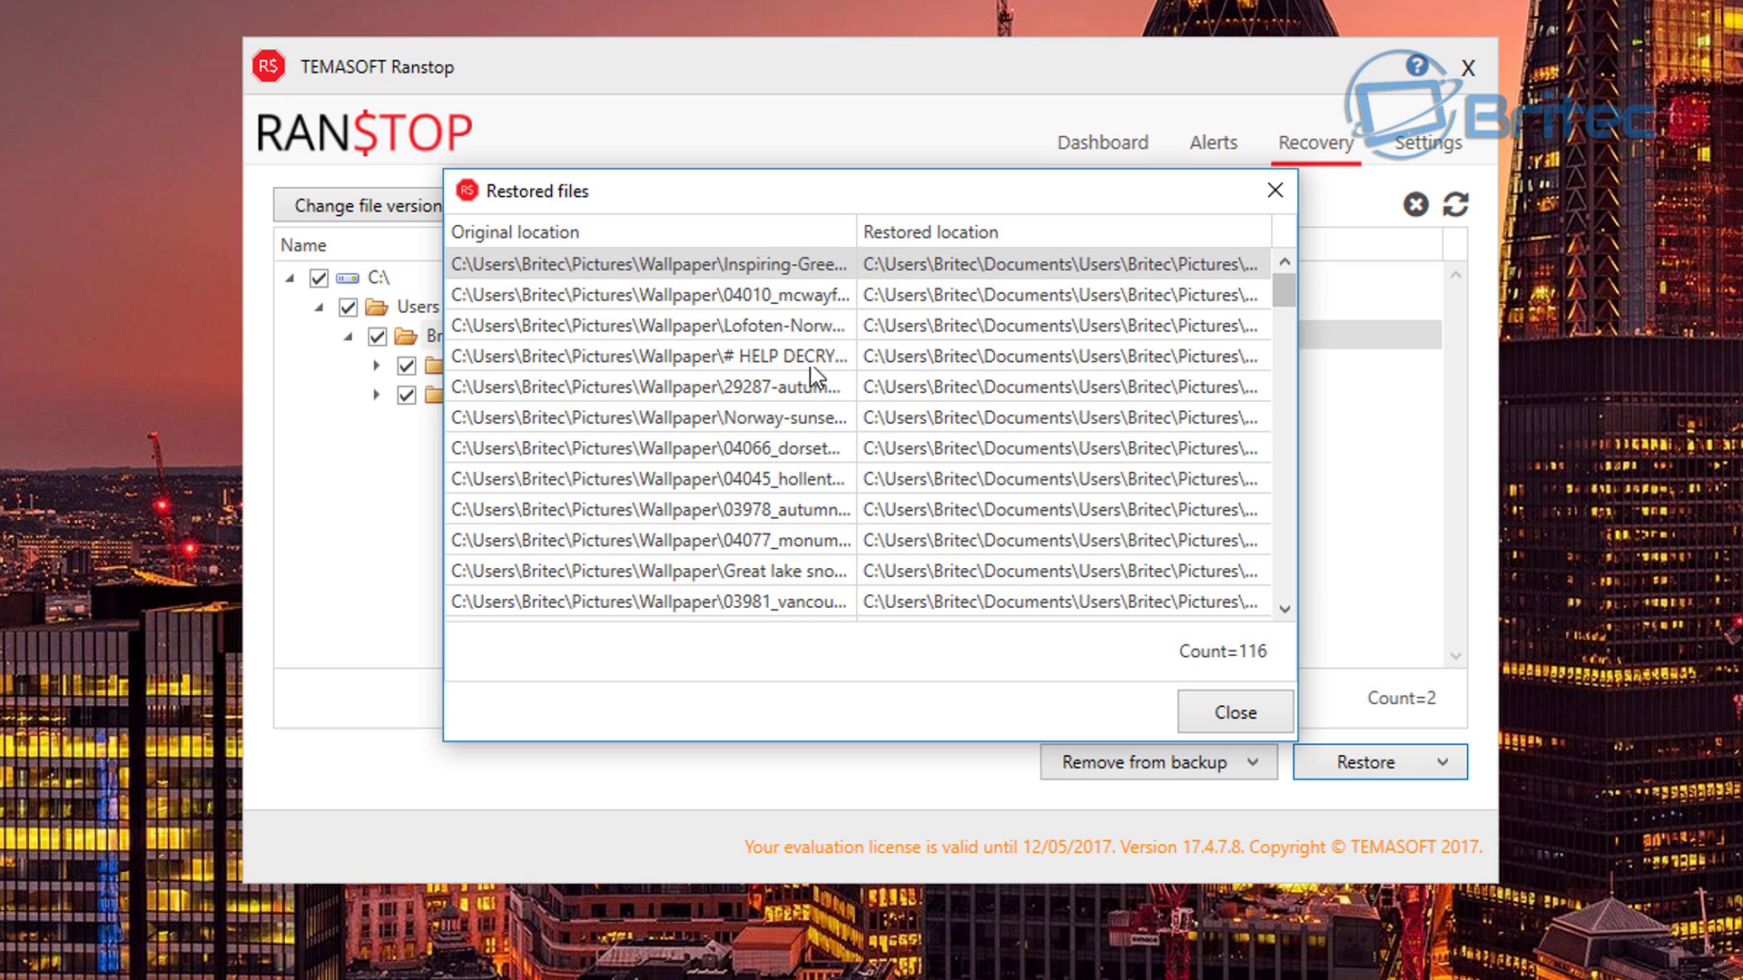
pyautogui.scroll(-3, 819, 612)
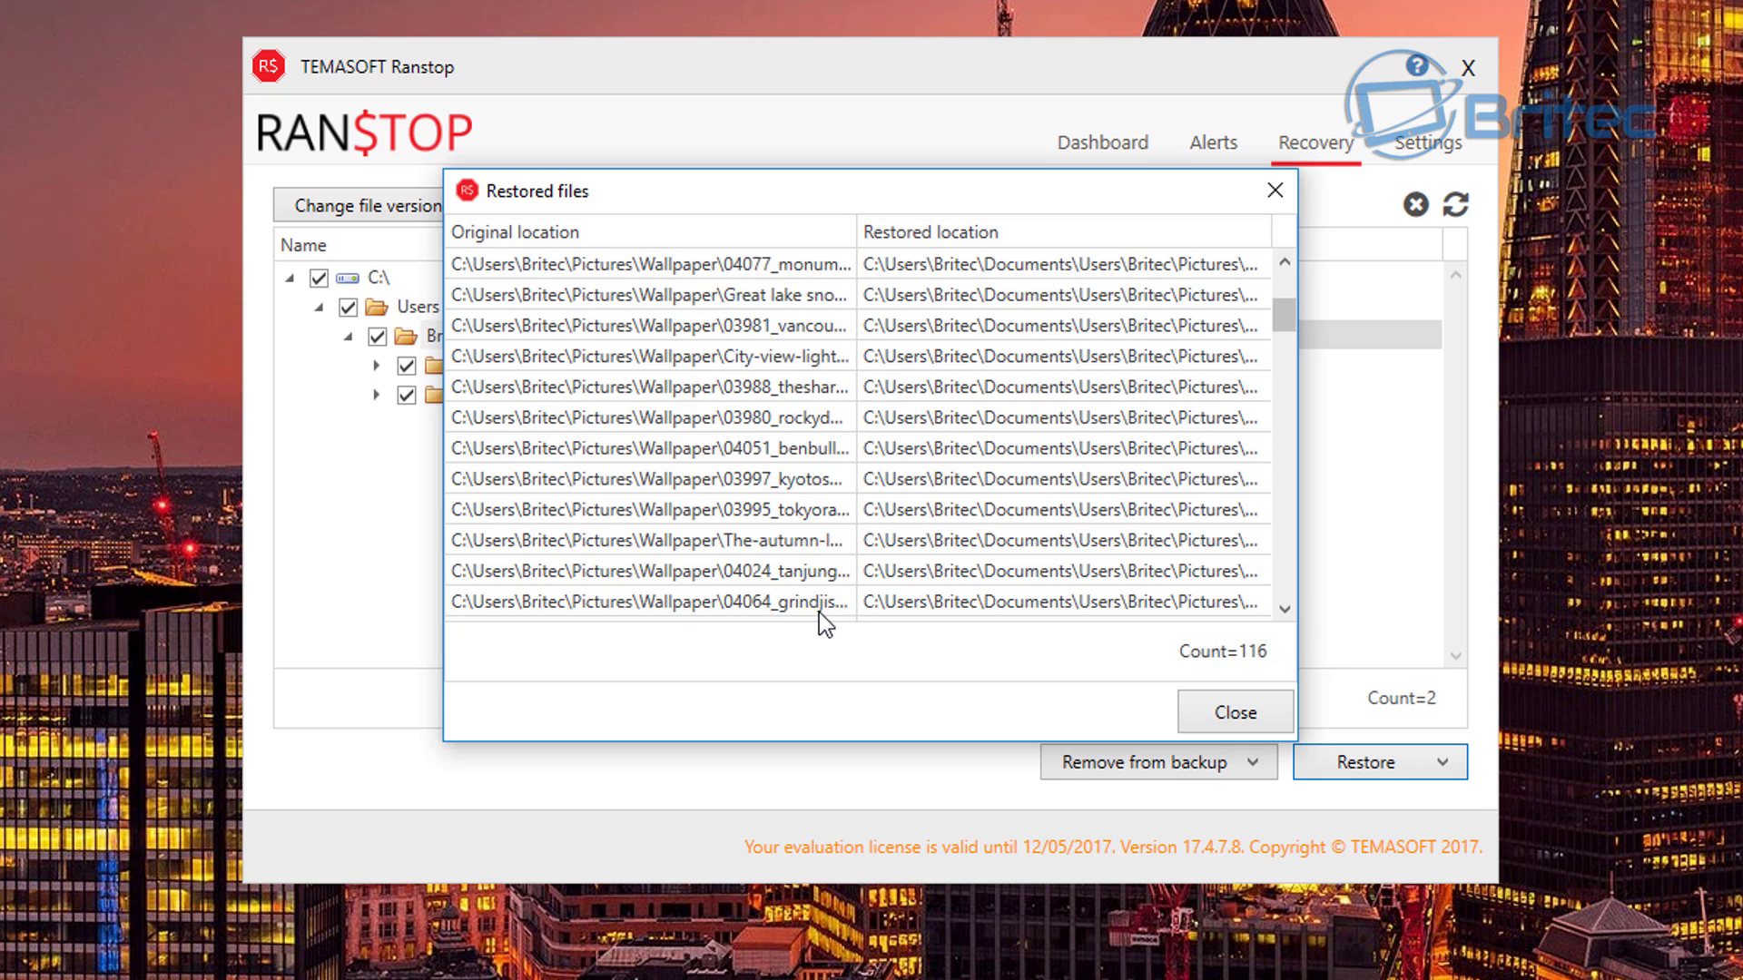
pyautogui.scroll(-15, 819, 612)
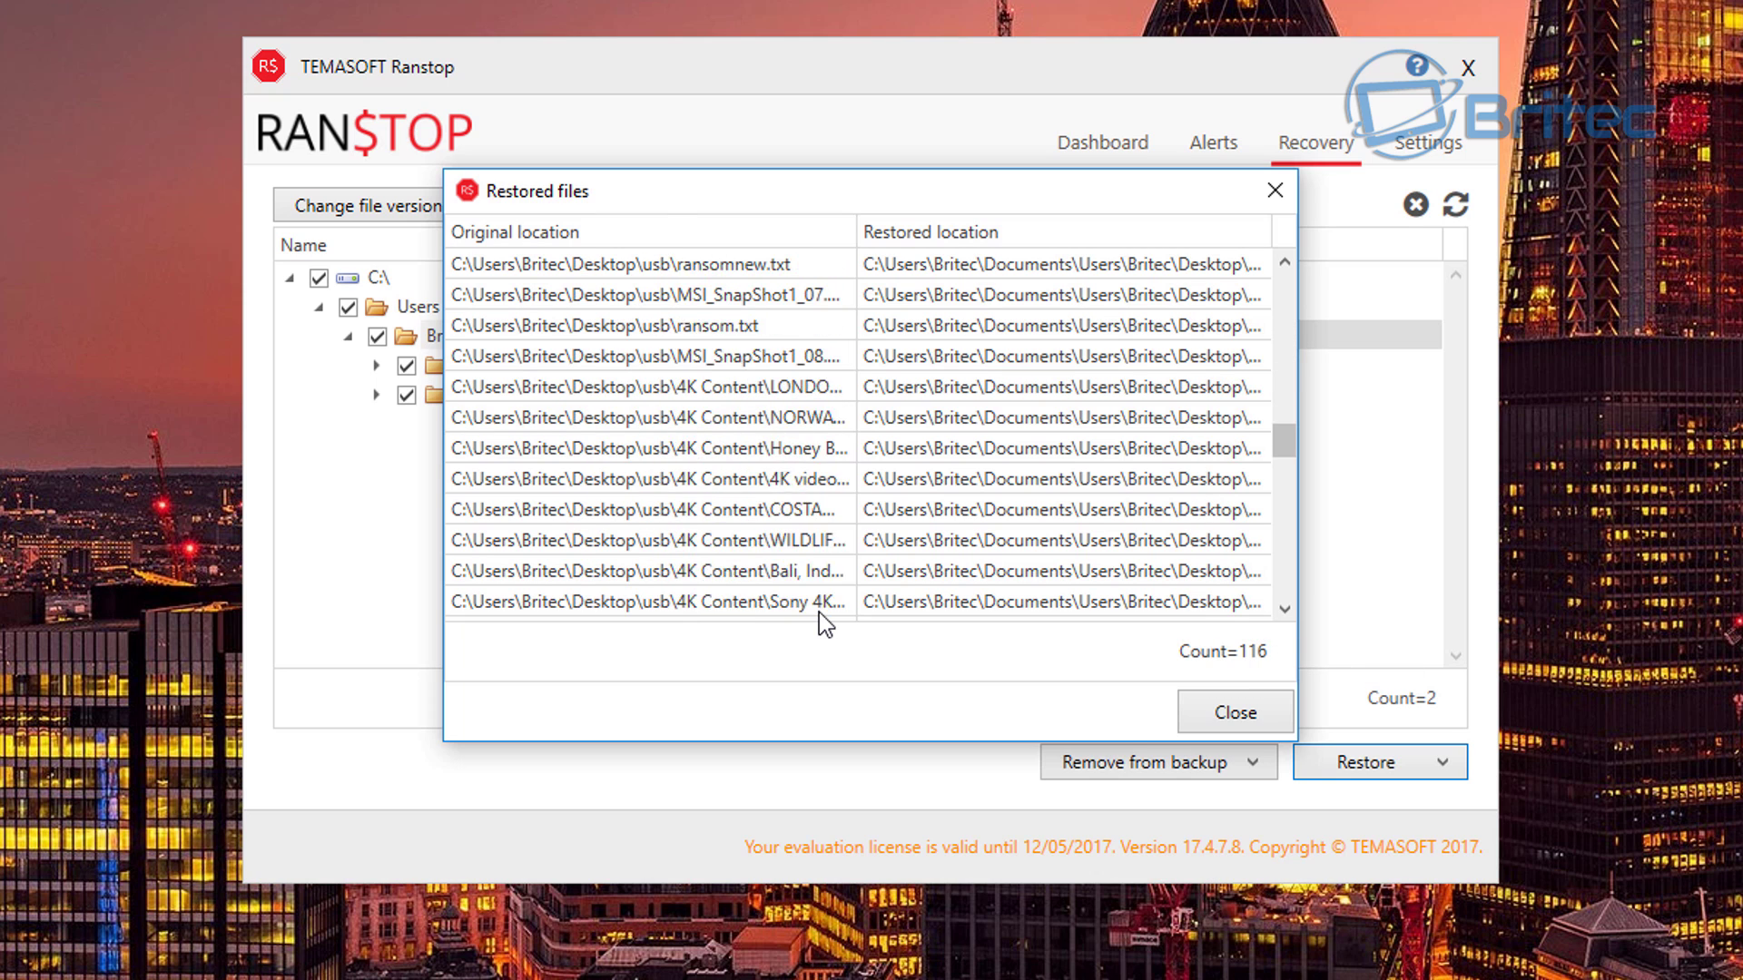
pyautogui.scroll(-14, 819, 612)
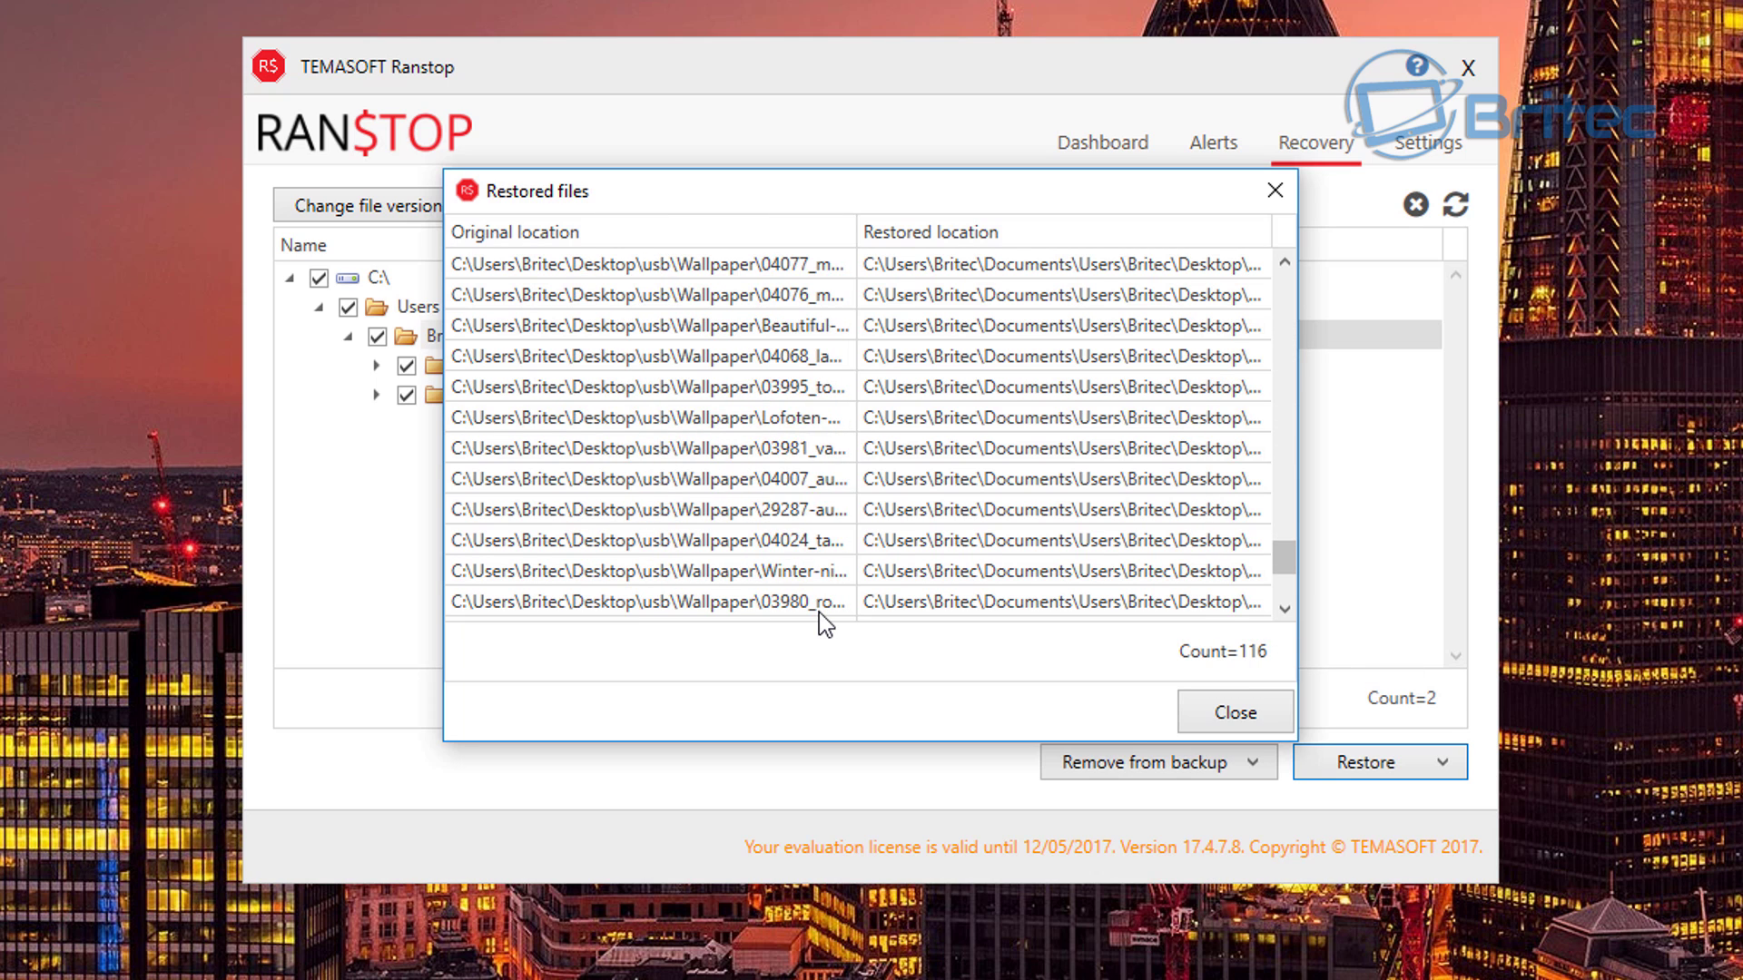
pyautogui.scroll(-3, 819, 612)
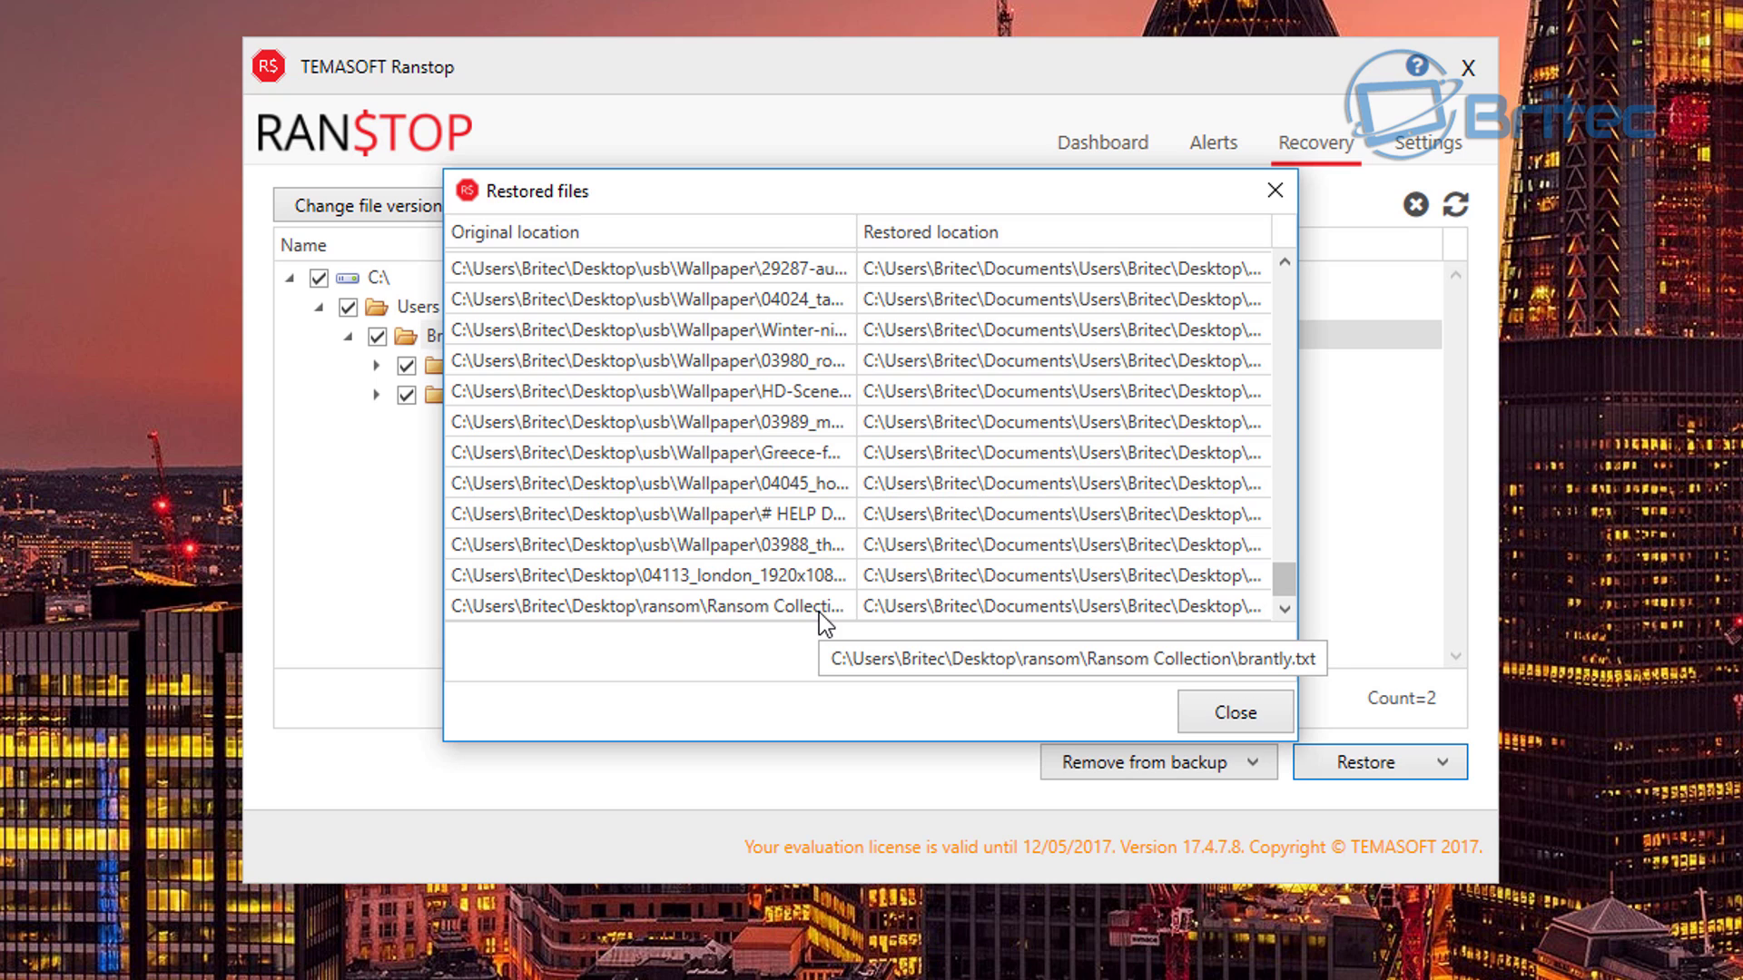
pyautogui.click(1222, 711)
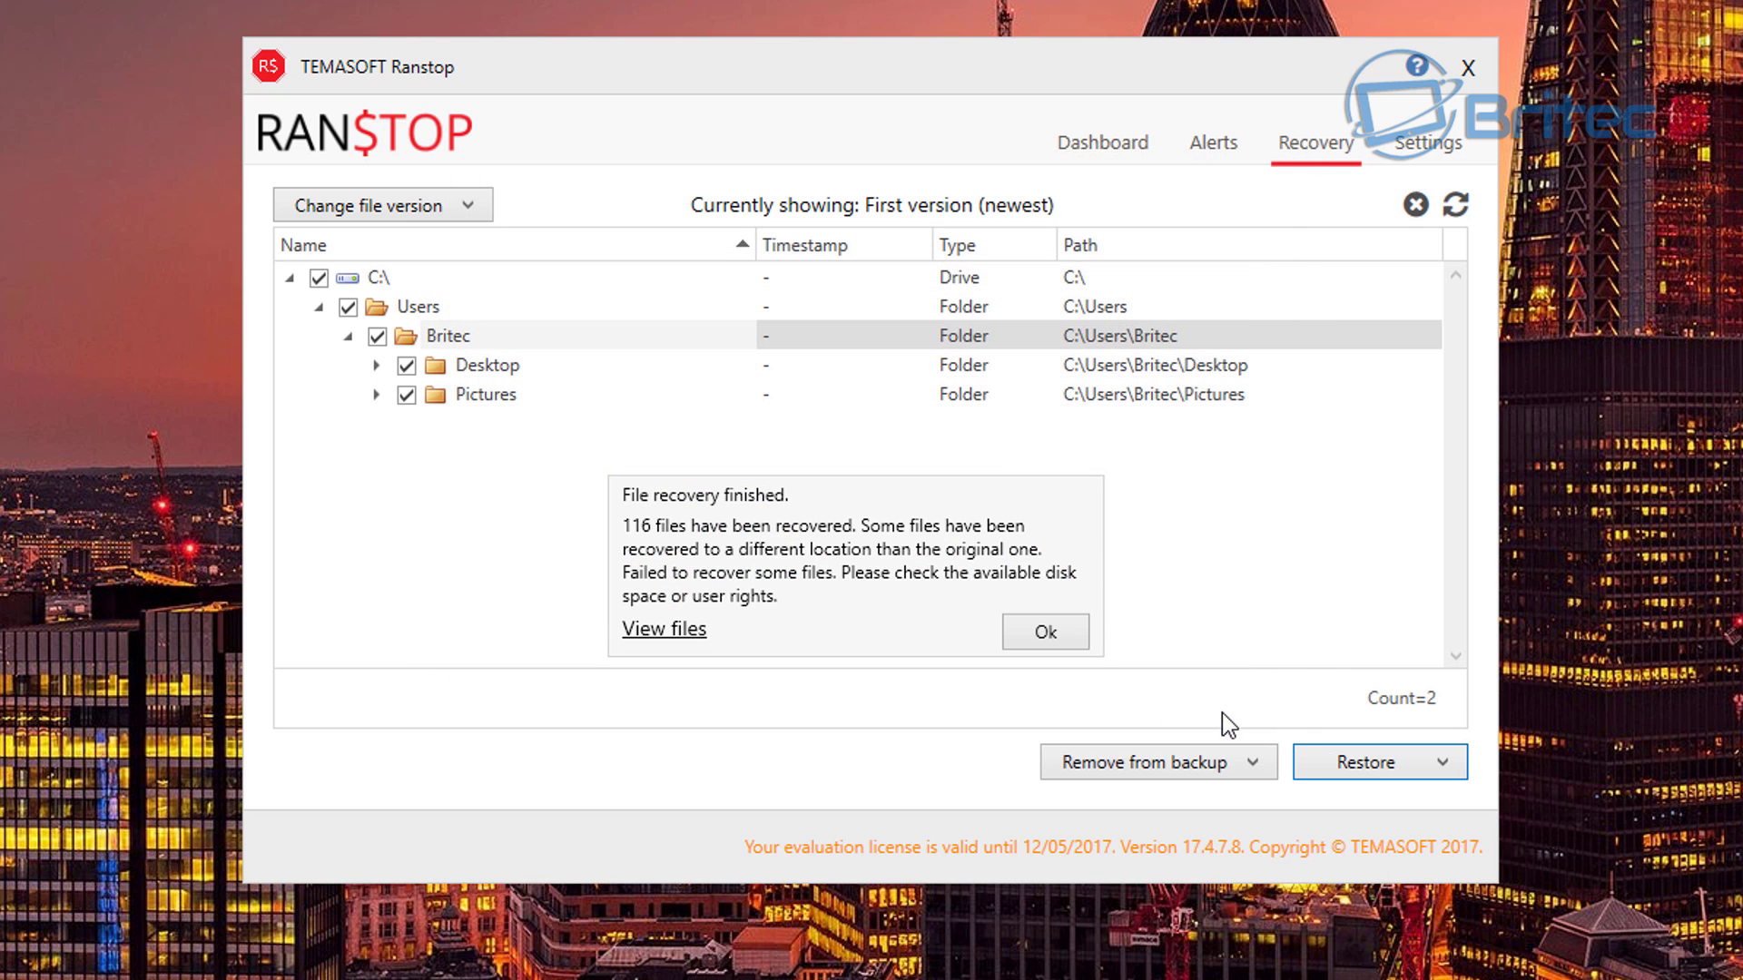
pyautogui.click(1022, 637)
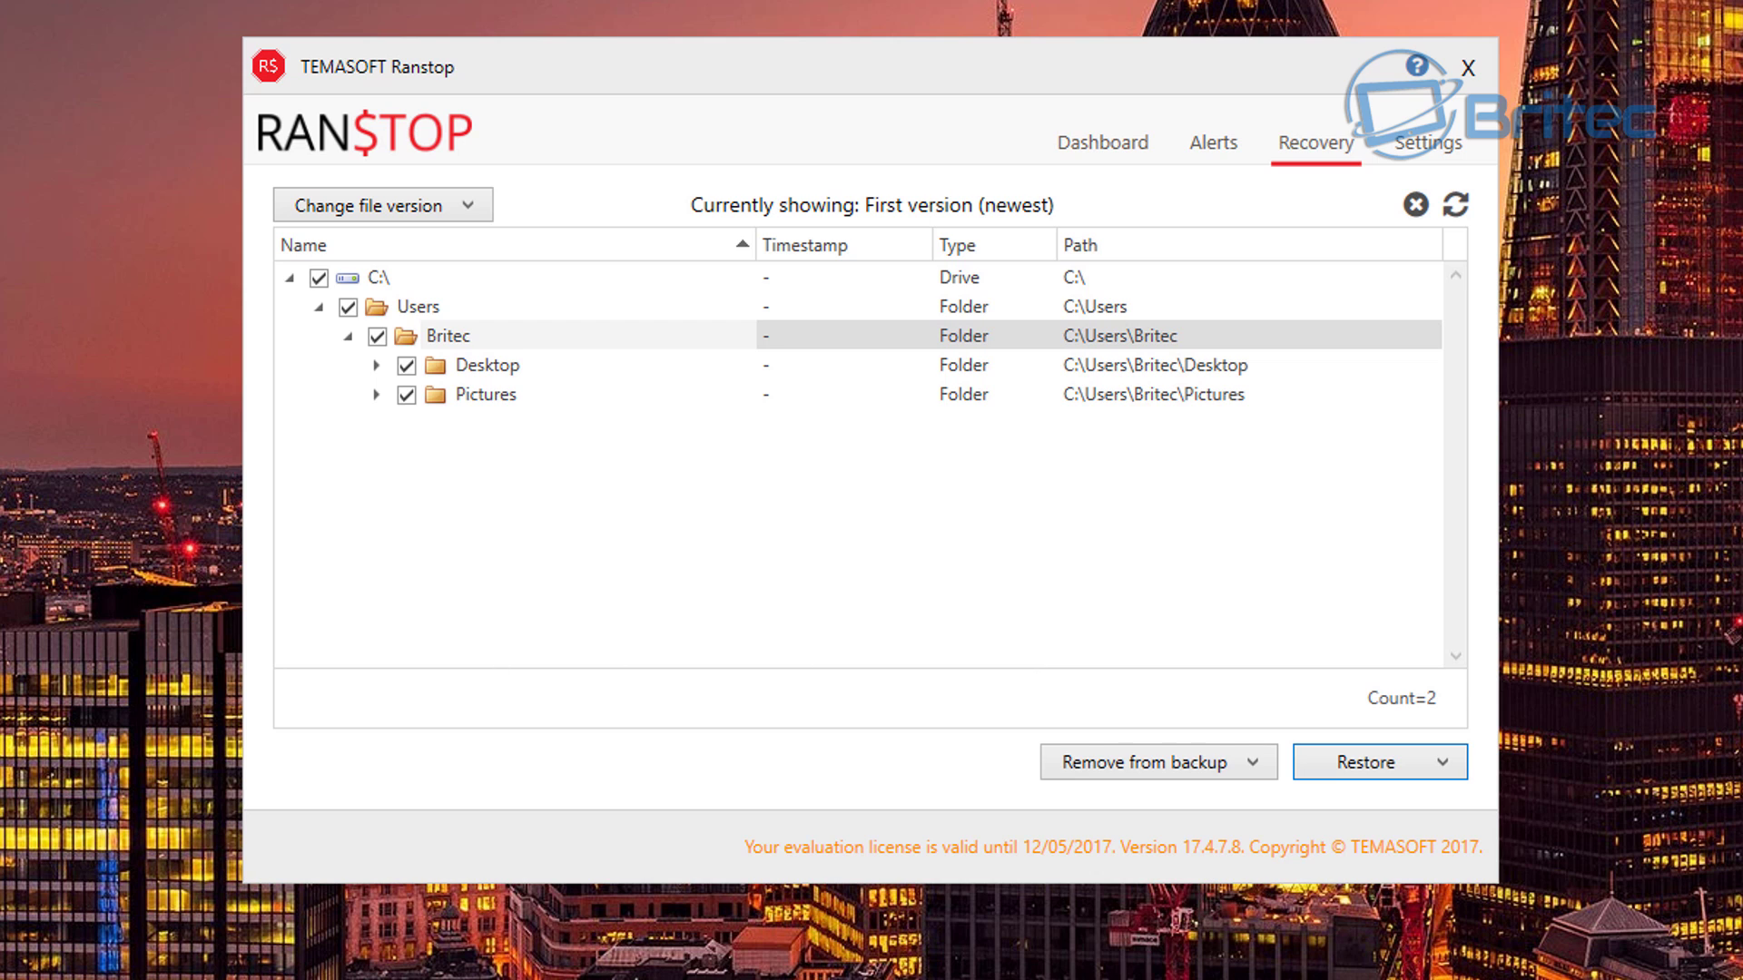
# Open the restored Users\Britec folder inside Documents in File Explorer and check its Pictures folder details.
pyautogui.press('super+e')
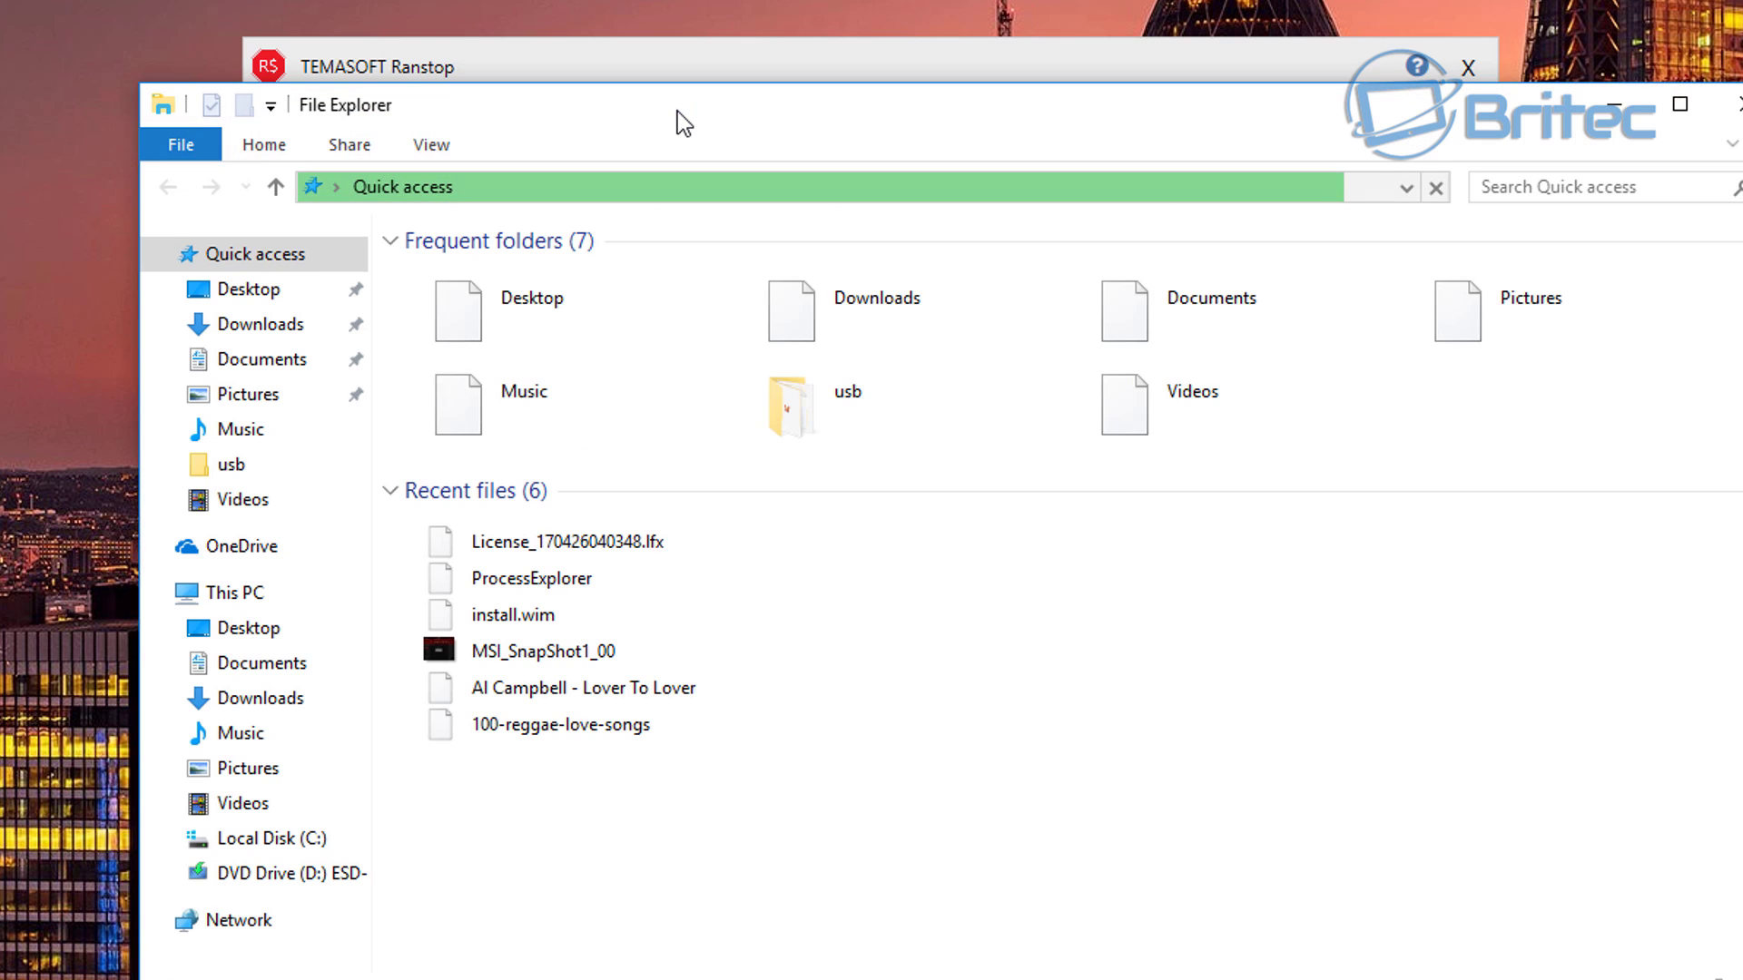
pyautogui.moveTo(924, 122); pyautogui.dragTo(857, 58)
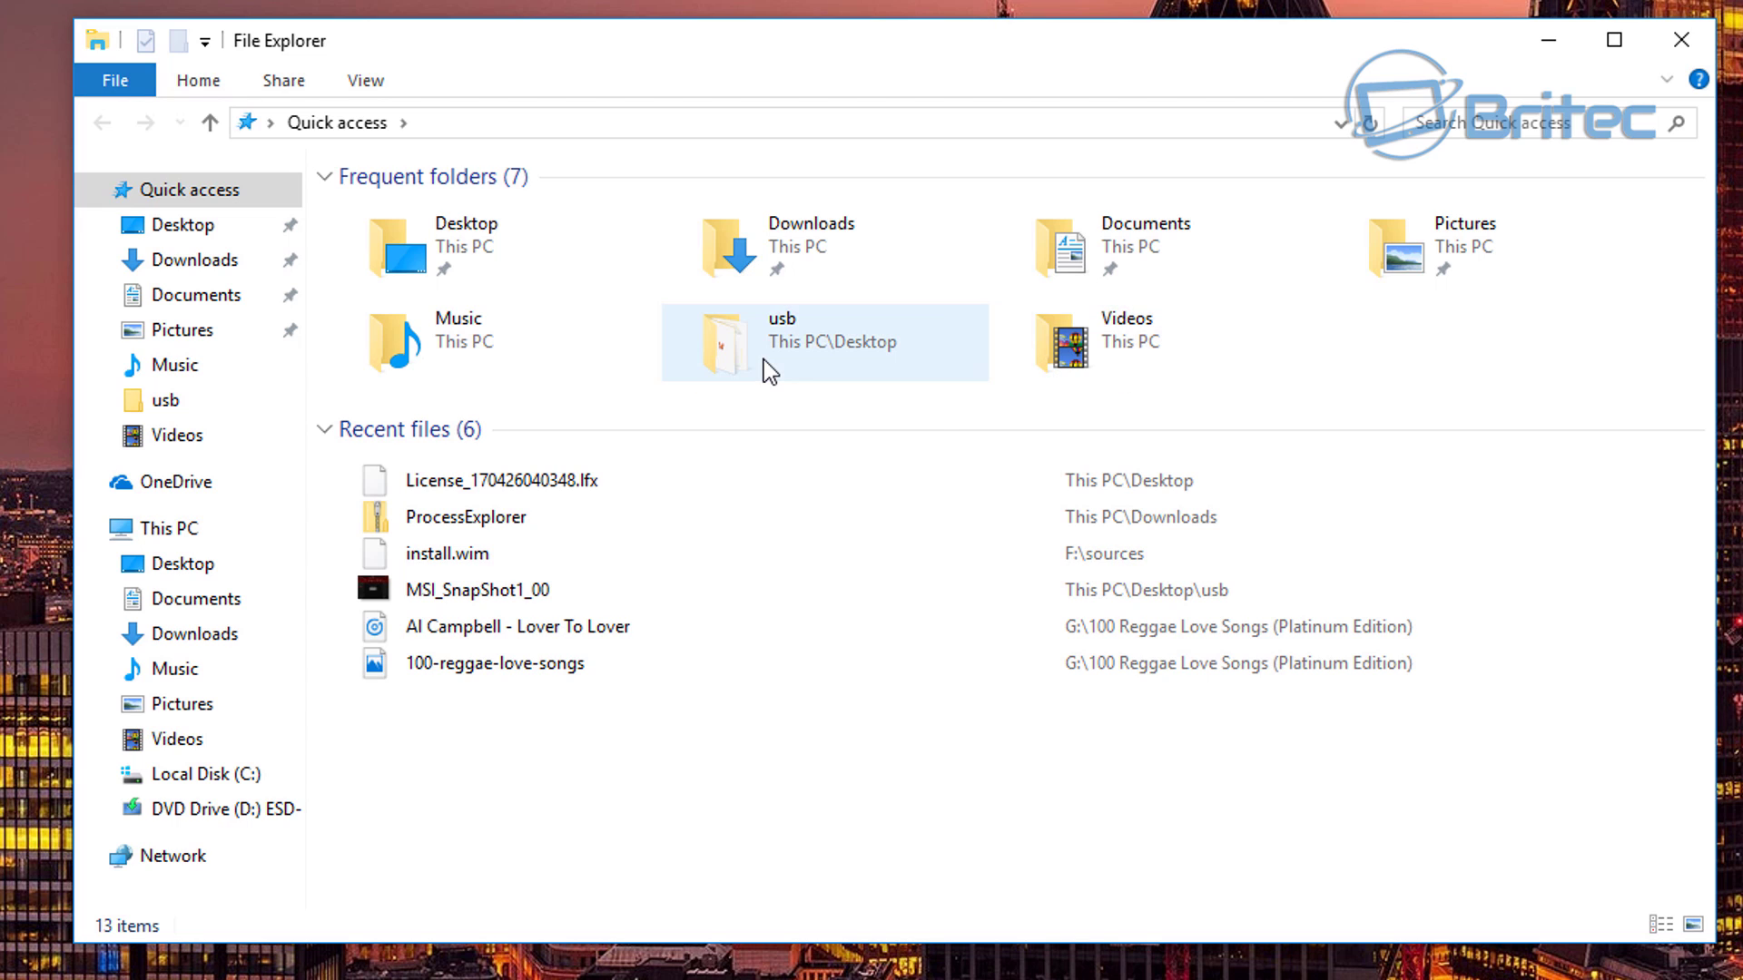
pyautogui.doubleClick(1082, 248)
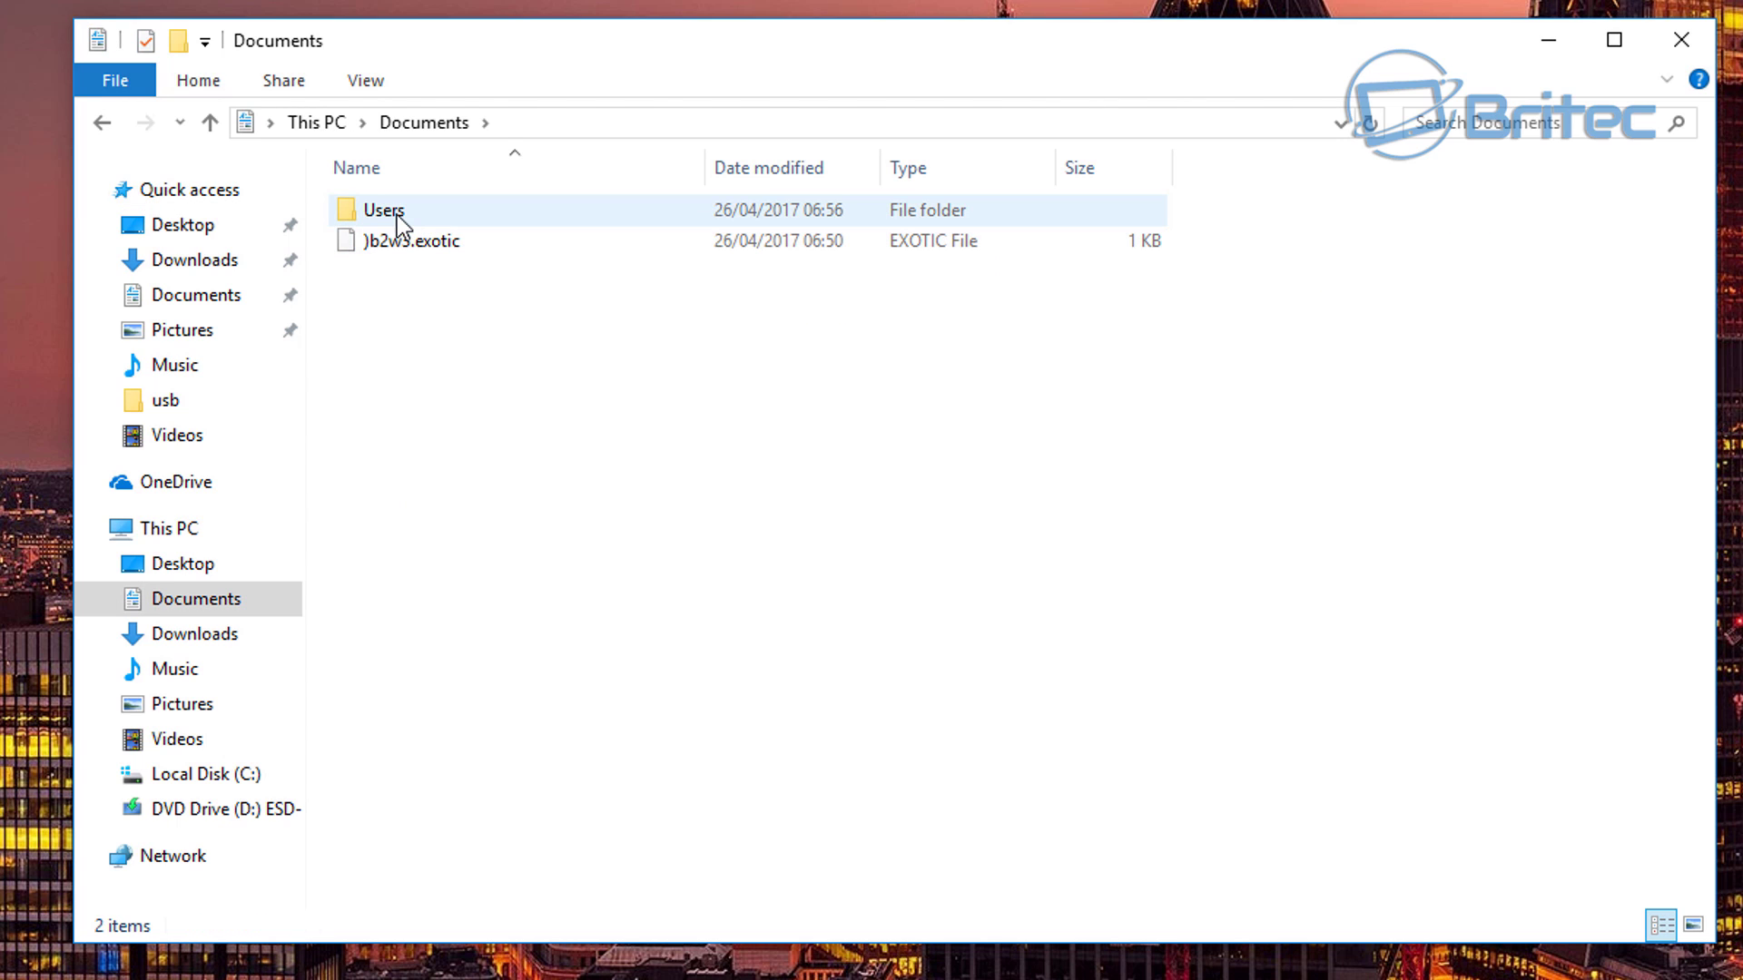
pyautogui.moveTo(395, 221)
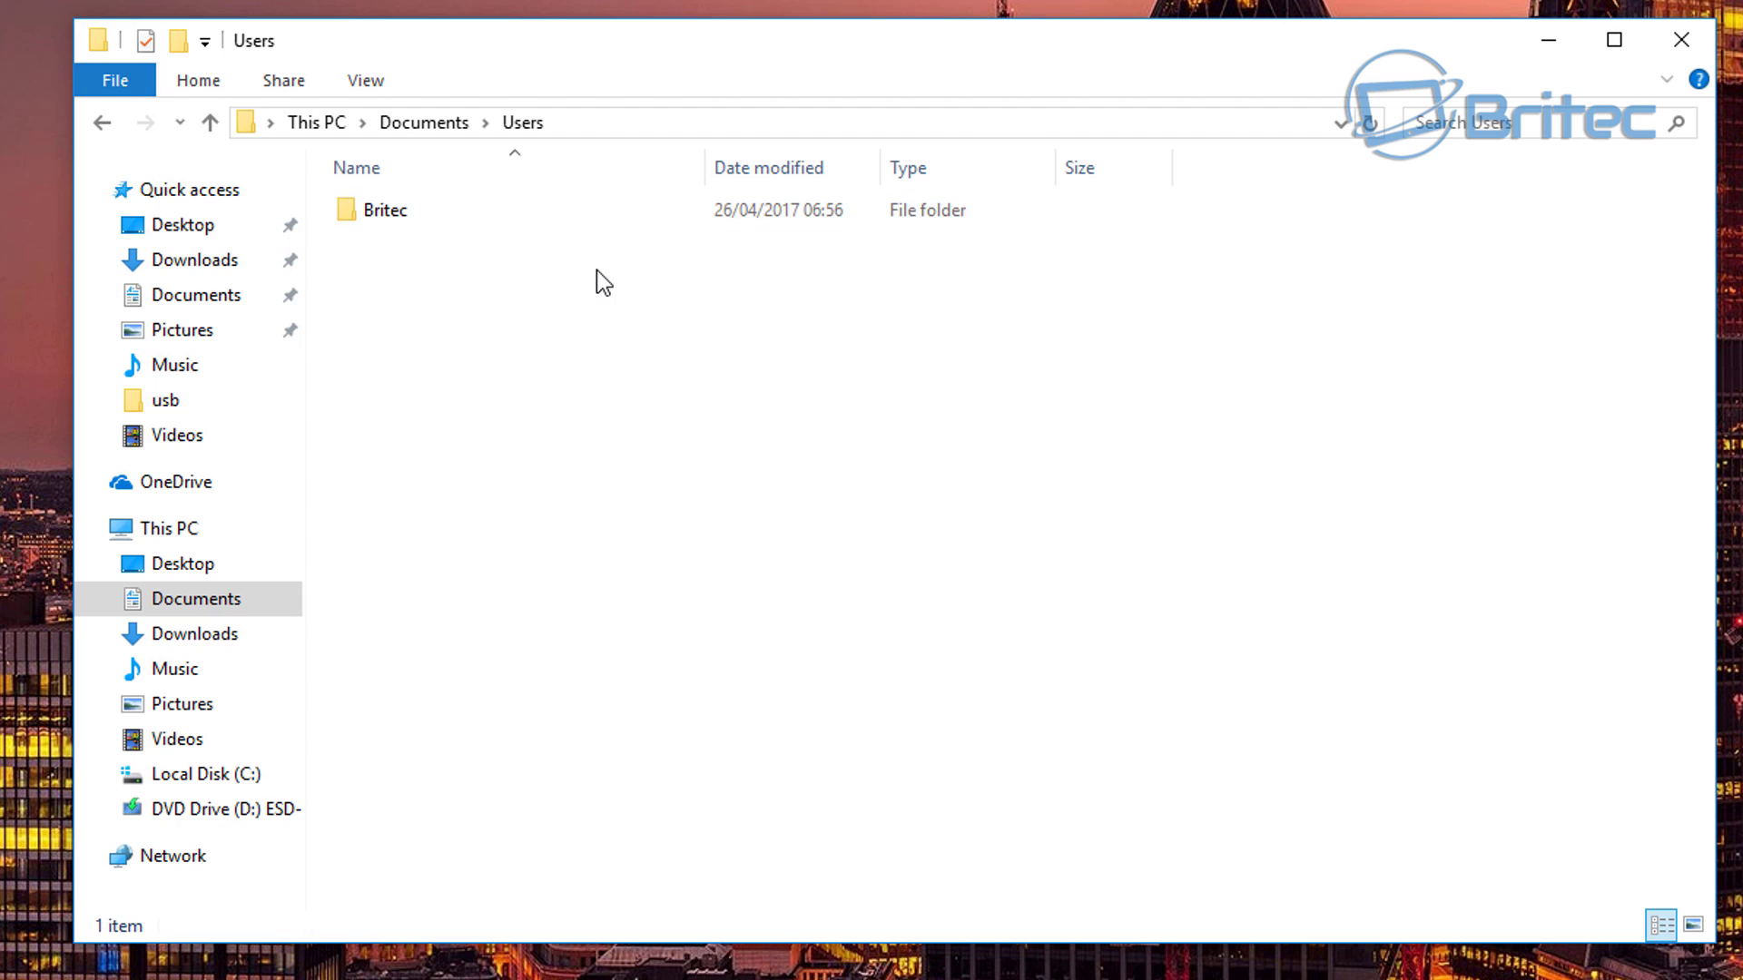
pyautogui.doubleClick(401, 222)
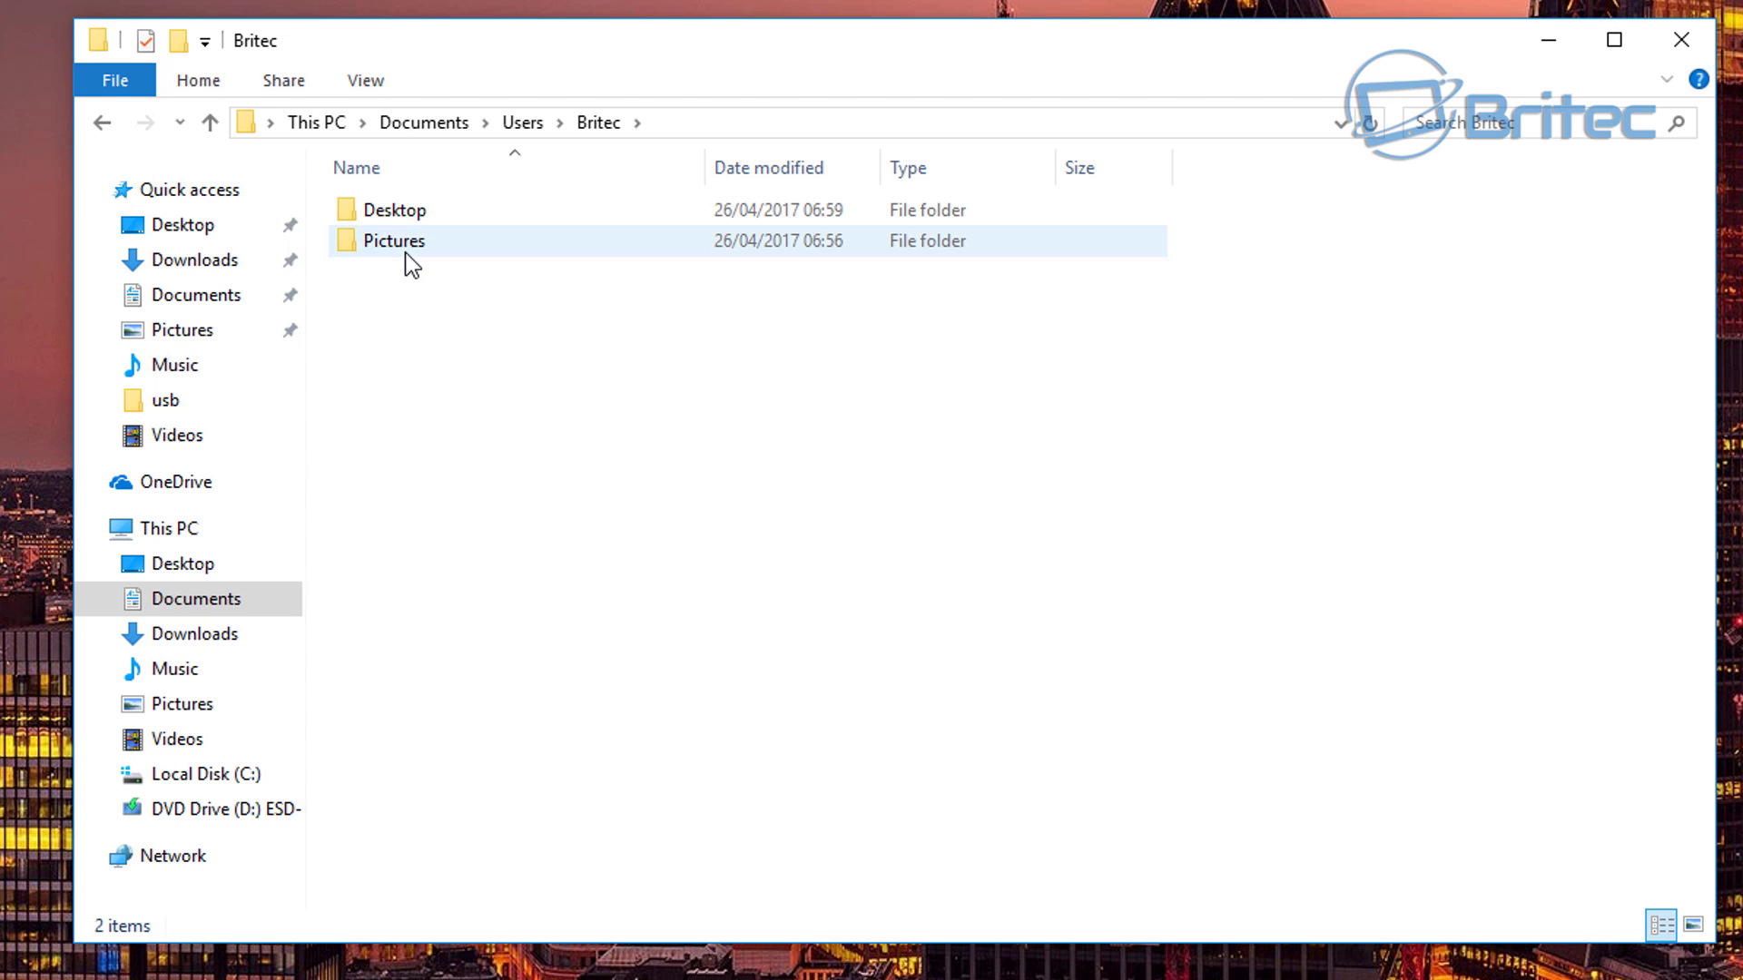
pyautogui.moveTo(412, 264)
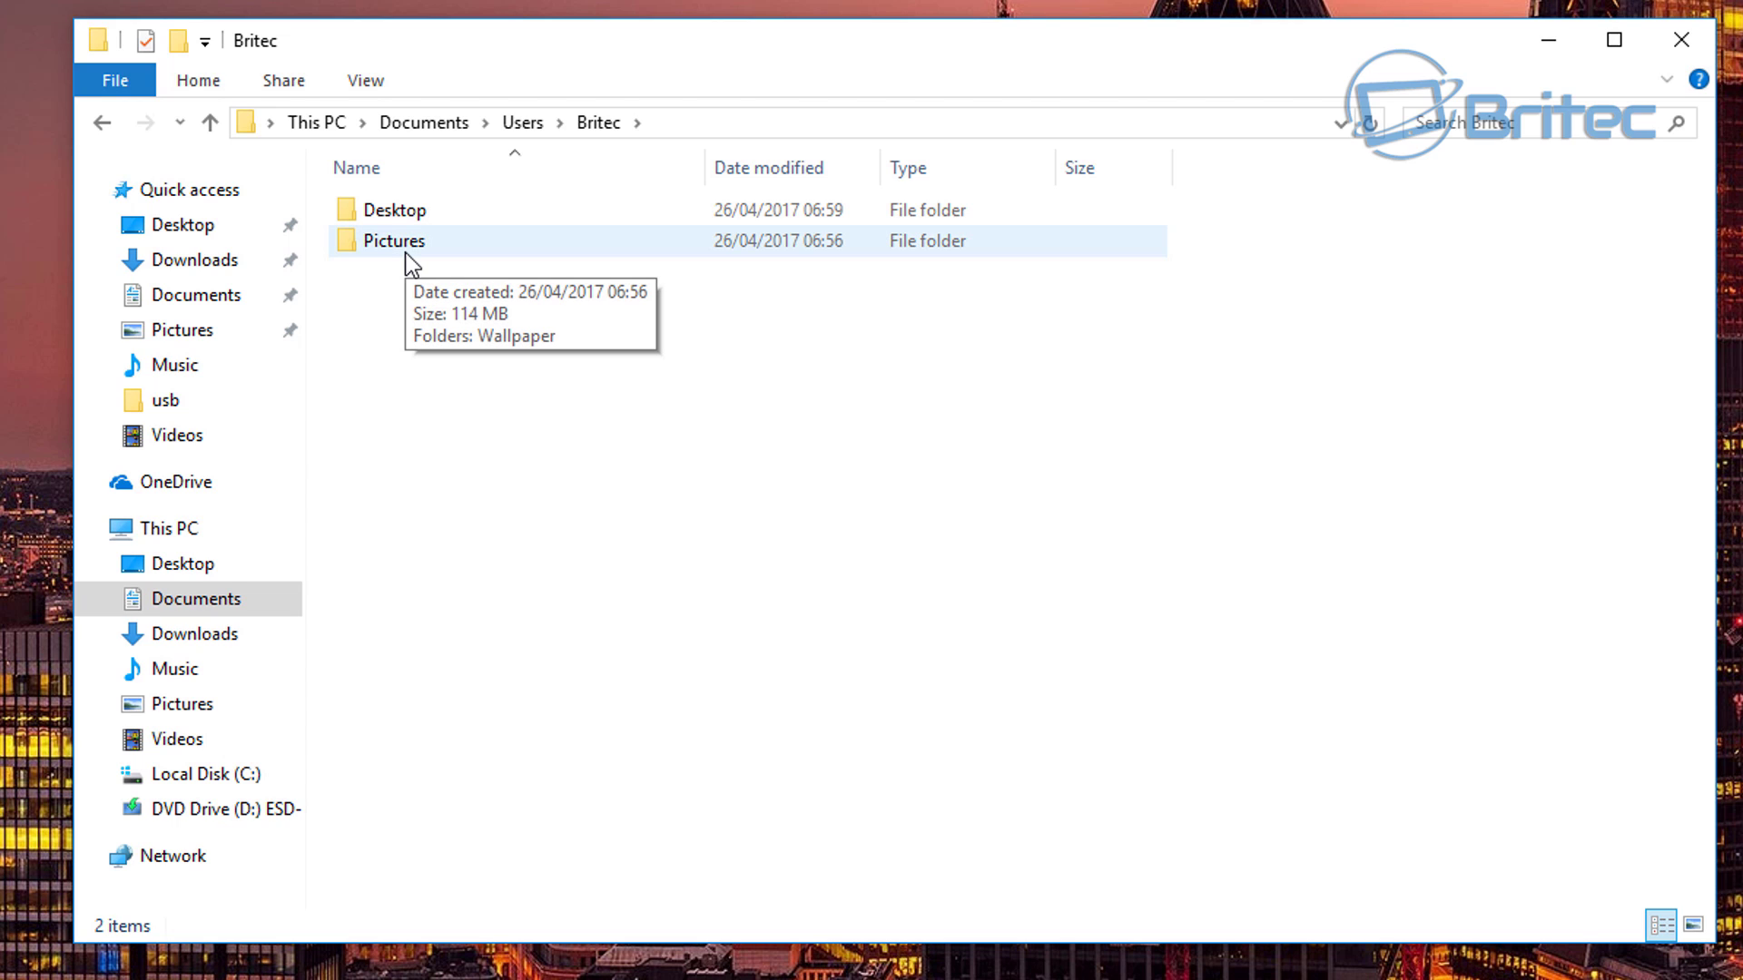
# Open the Wallpaper folder inside the restored Pictures folder and examine the recovered image thumbnails.
pyautogui.doubleClick(409, 242)
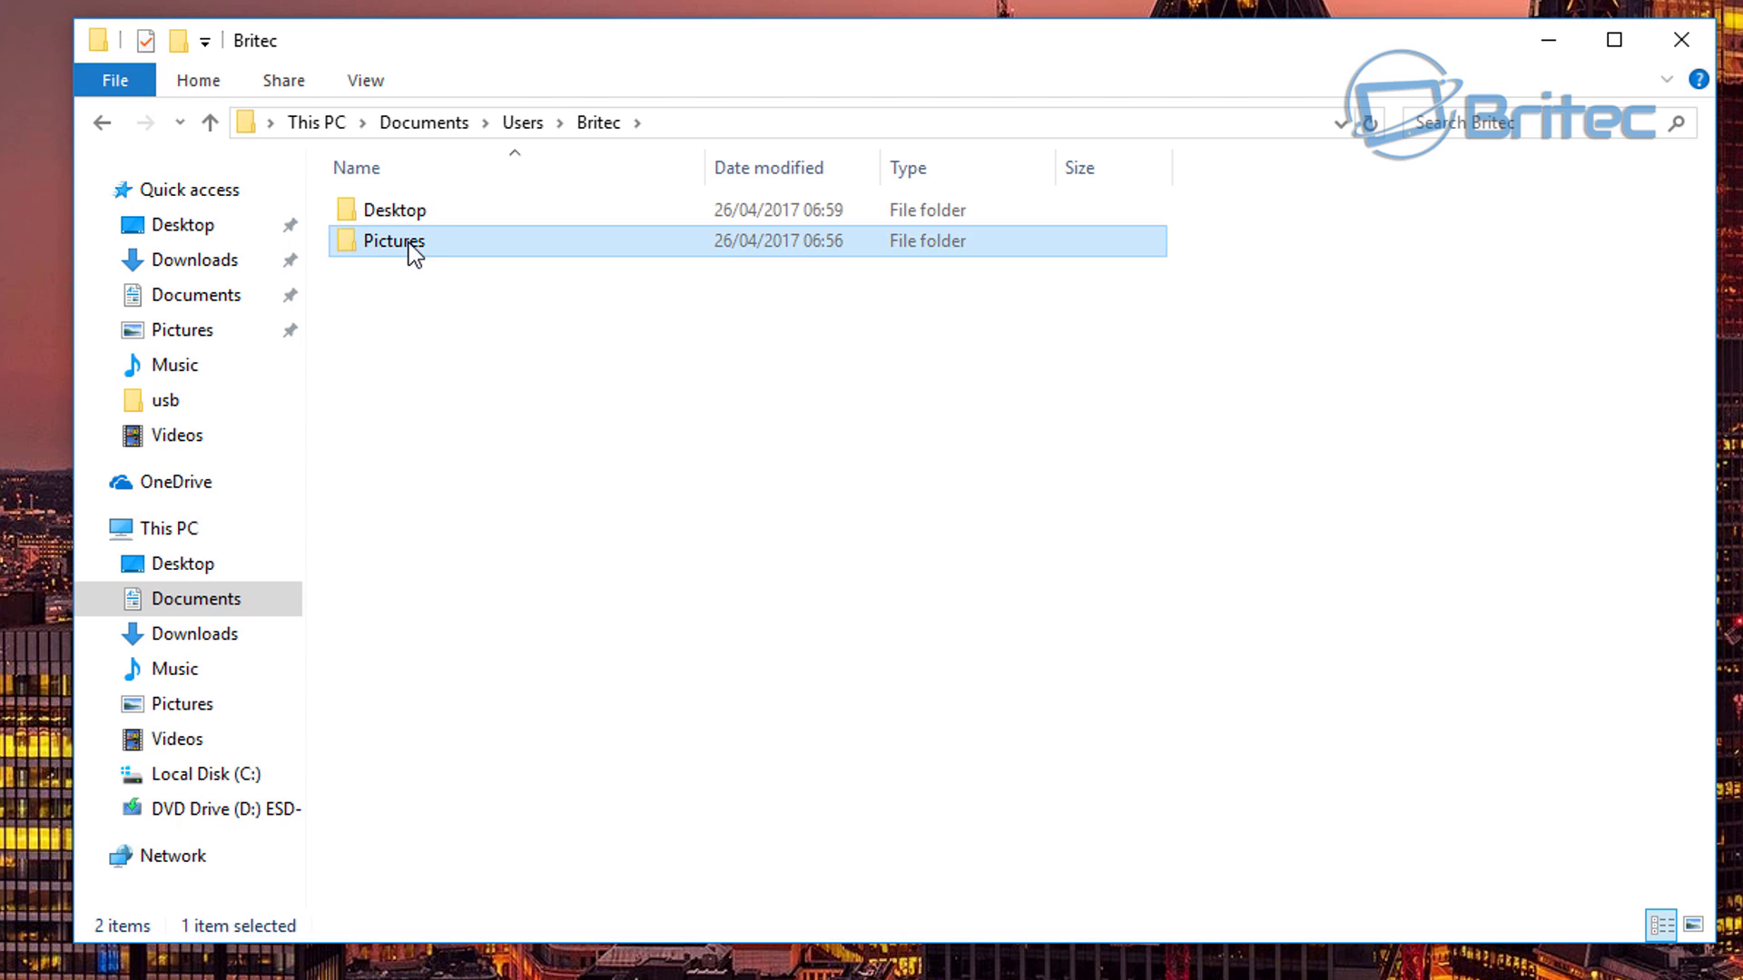
pyautogui.click(421, 222)
pyautogui.doubleClick(421, 221)
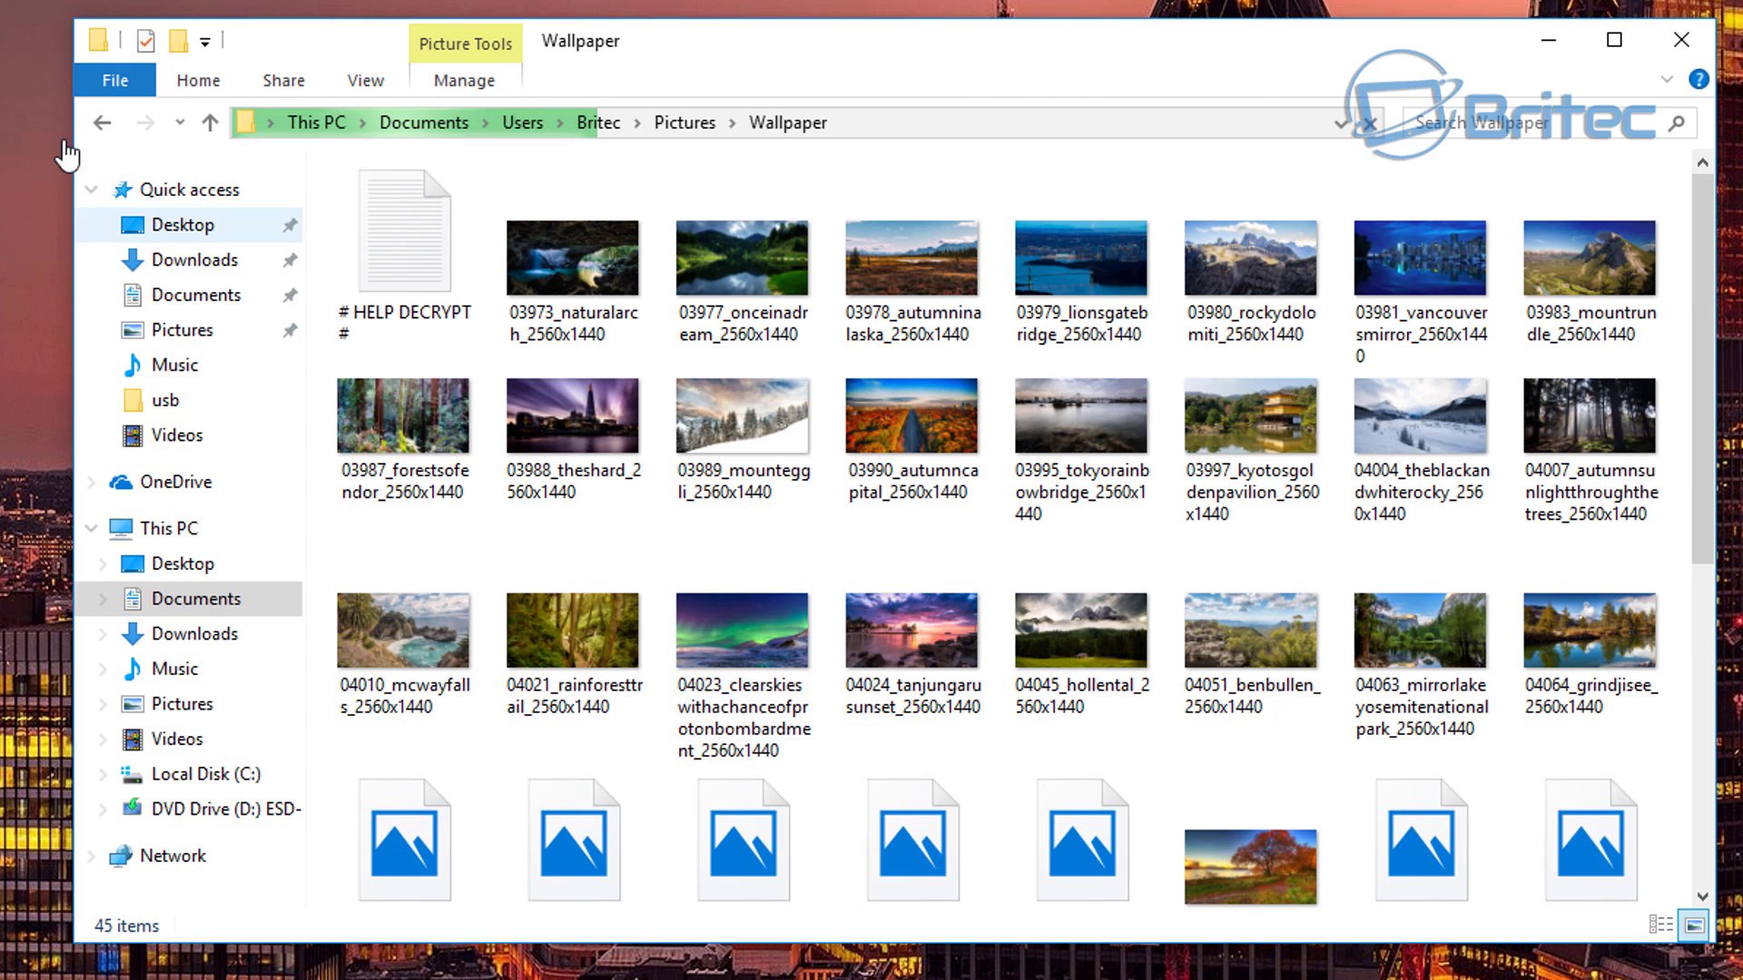
pyautogui.click(104, 124)
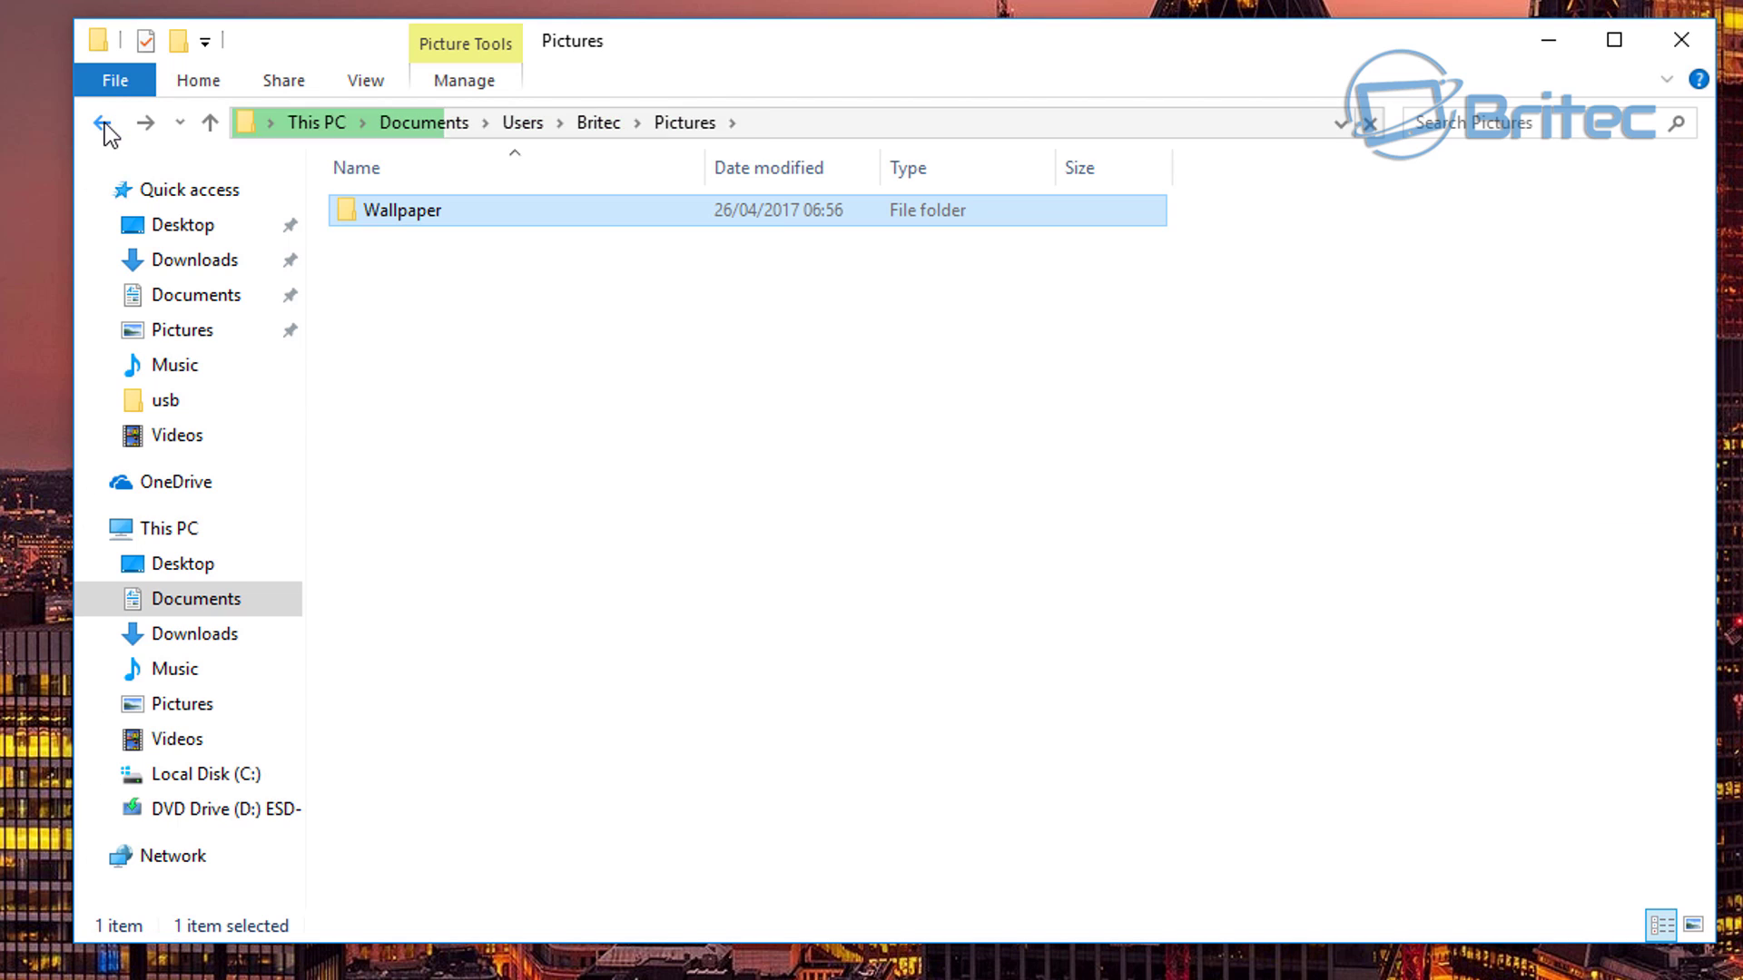
pyautogui.click(146, 125)
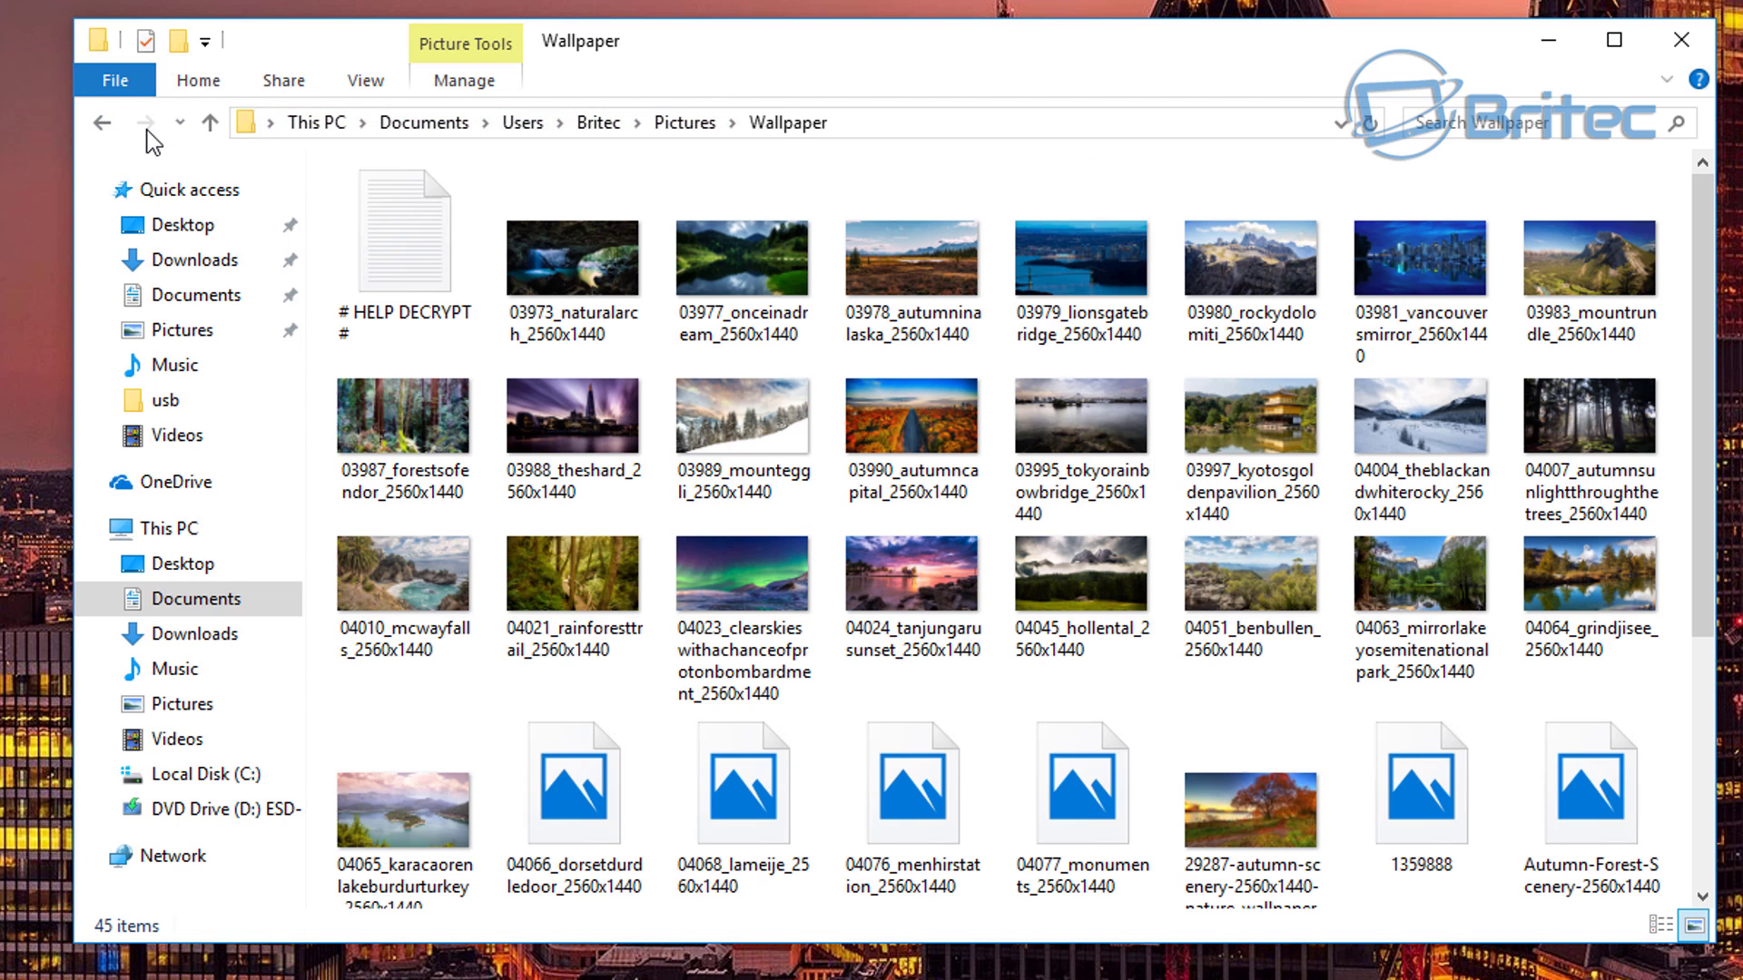
# Open the recovered 03973_naturalarch_2560x1440 image in Paint, inspect the whole picture, and close Paint.
pyautogui.click(581, 292)
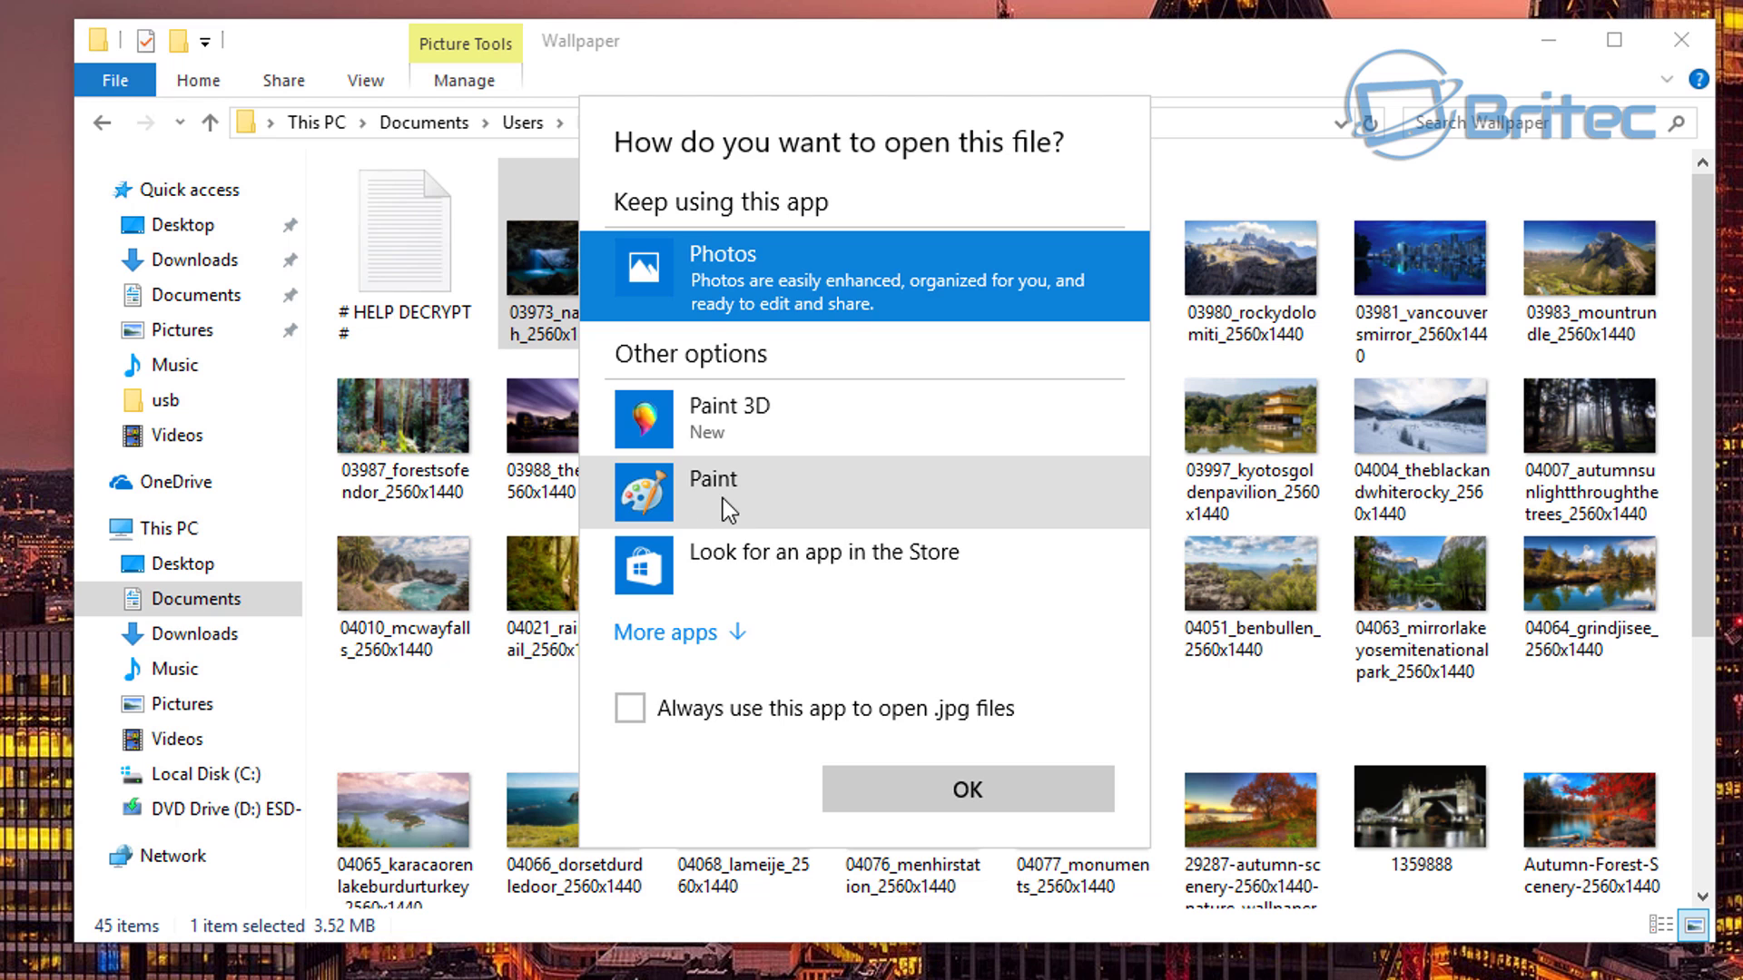
pyautogui.click(723, 498)
pyautogui.click(928, 773)
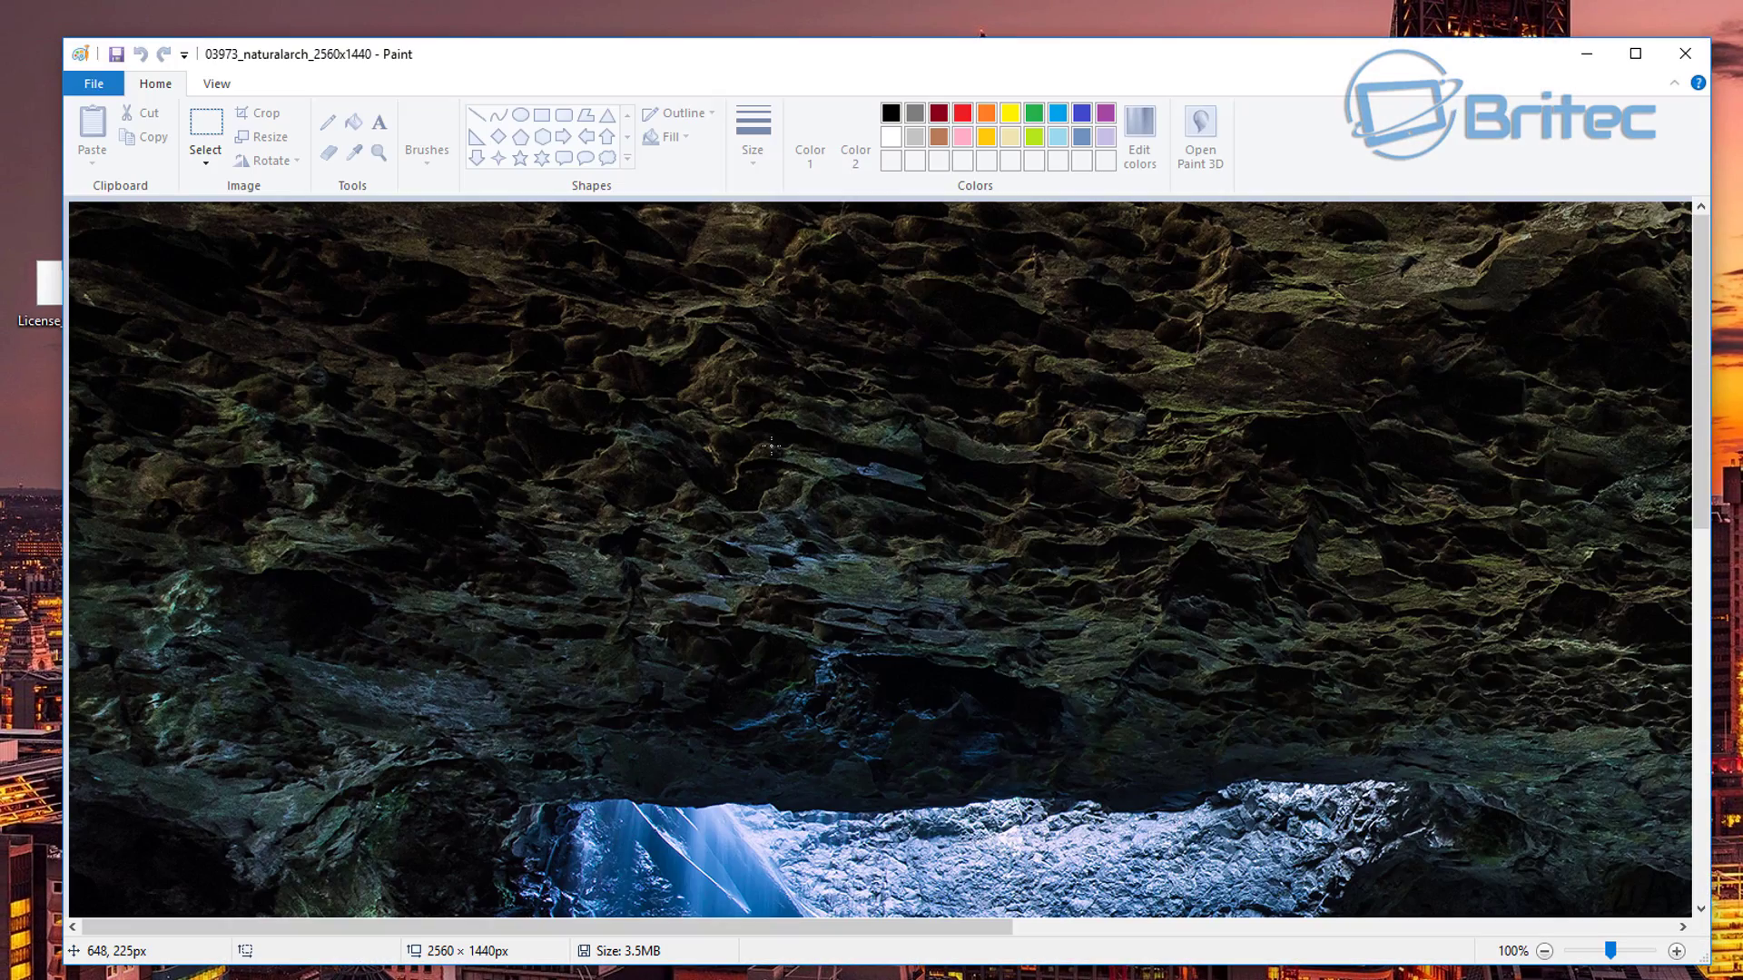
pyautogui.scroll(-5, 954, 609)
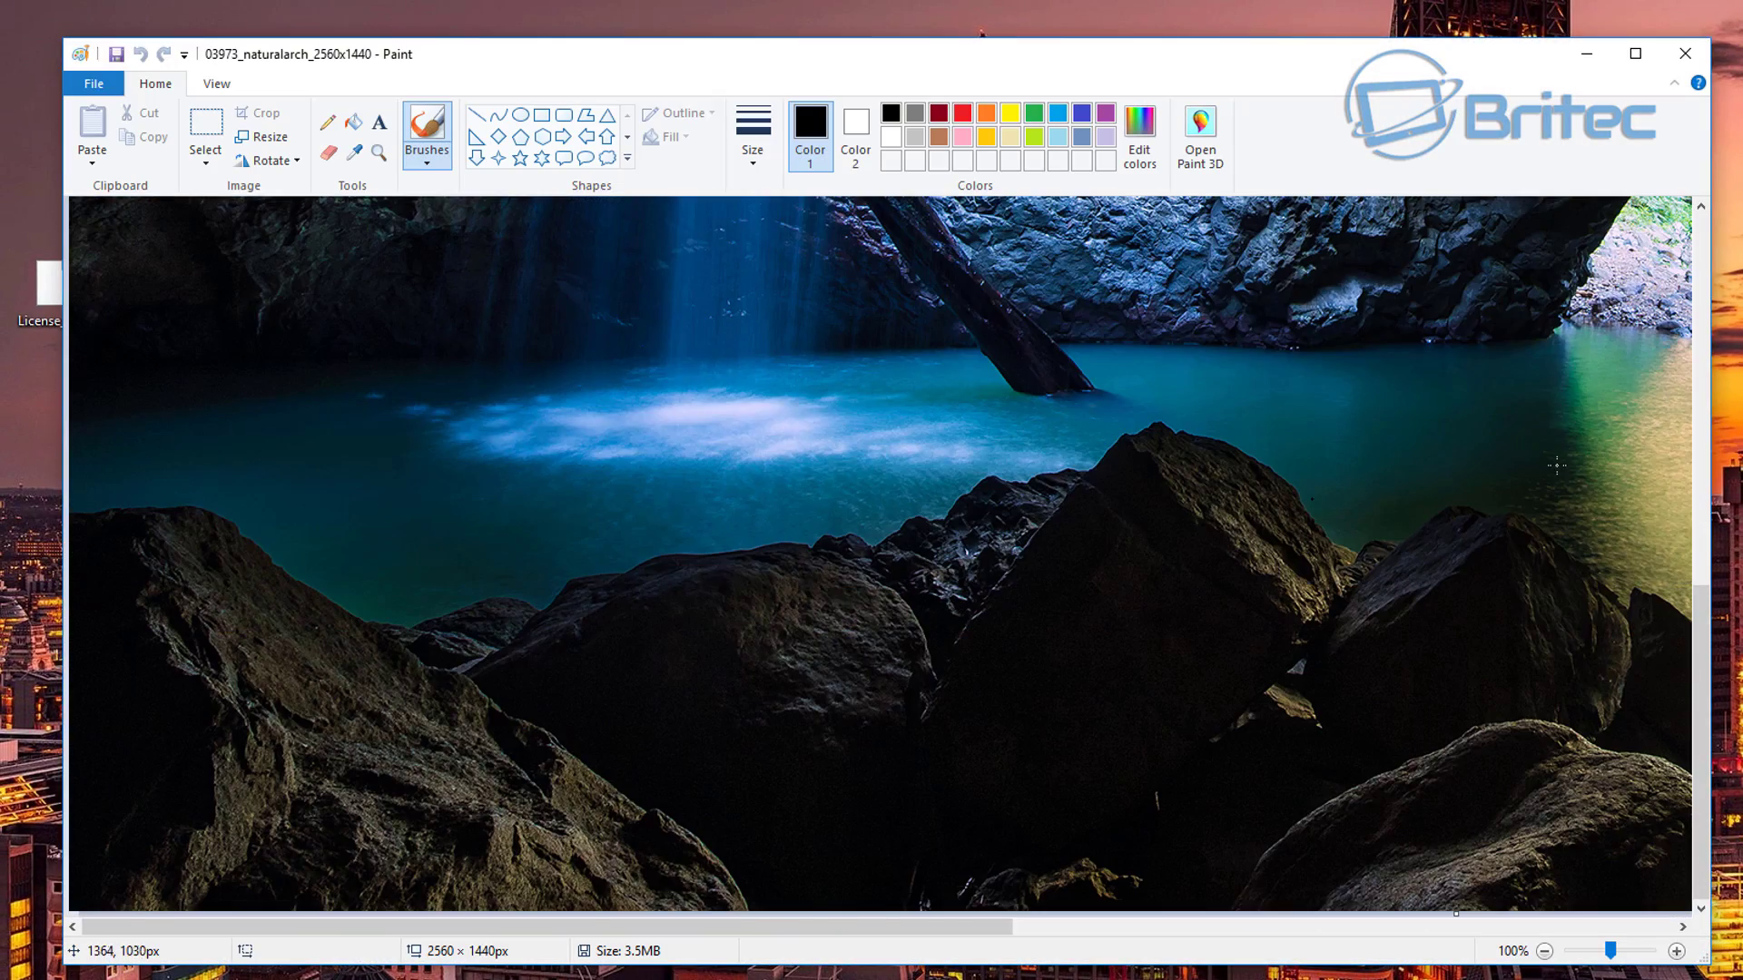
pyautogui.scroll(5, 1329, 544)
pyautogui.click(1692, 58)
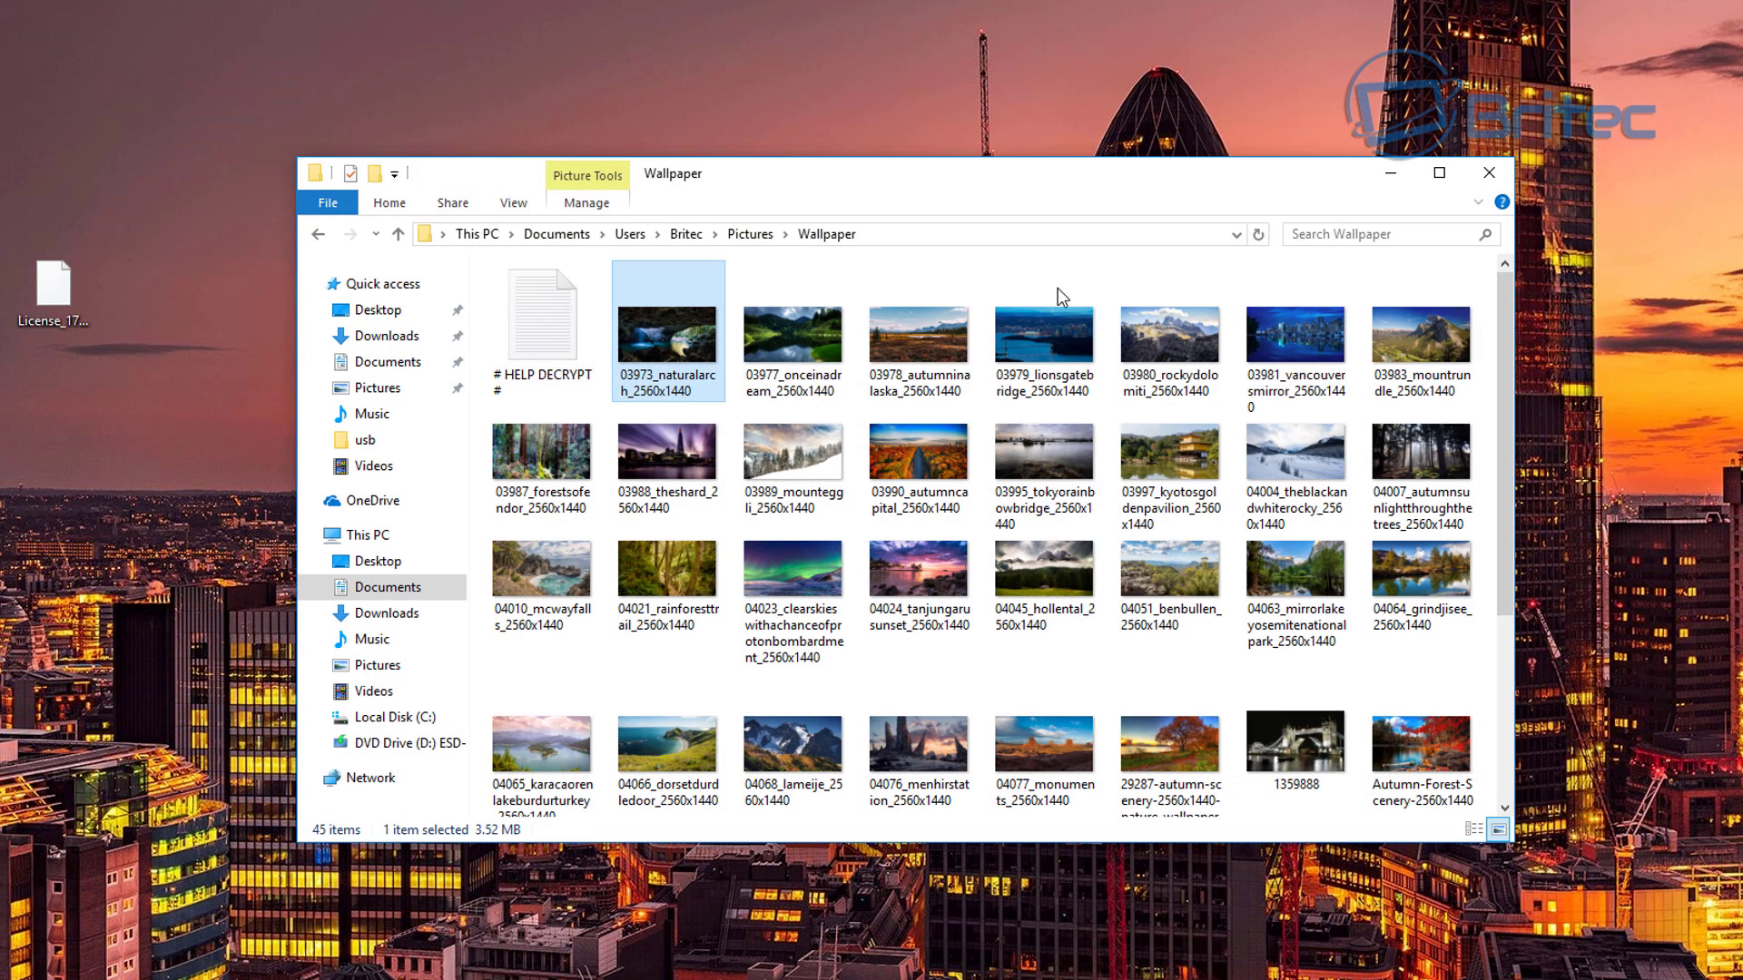
# Open the restored Desktop\usb\4K Content folder, play the 4K video to verify its recovery, and close the player.
pyautogui.click(319, 235)
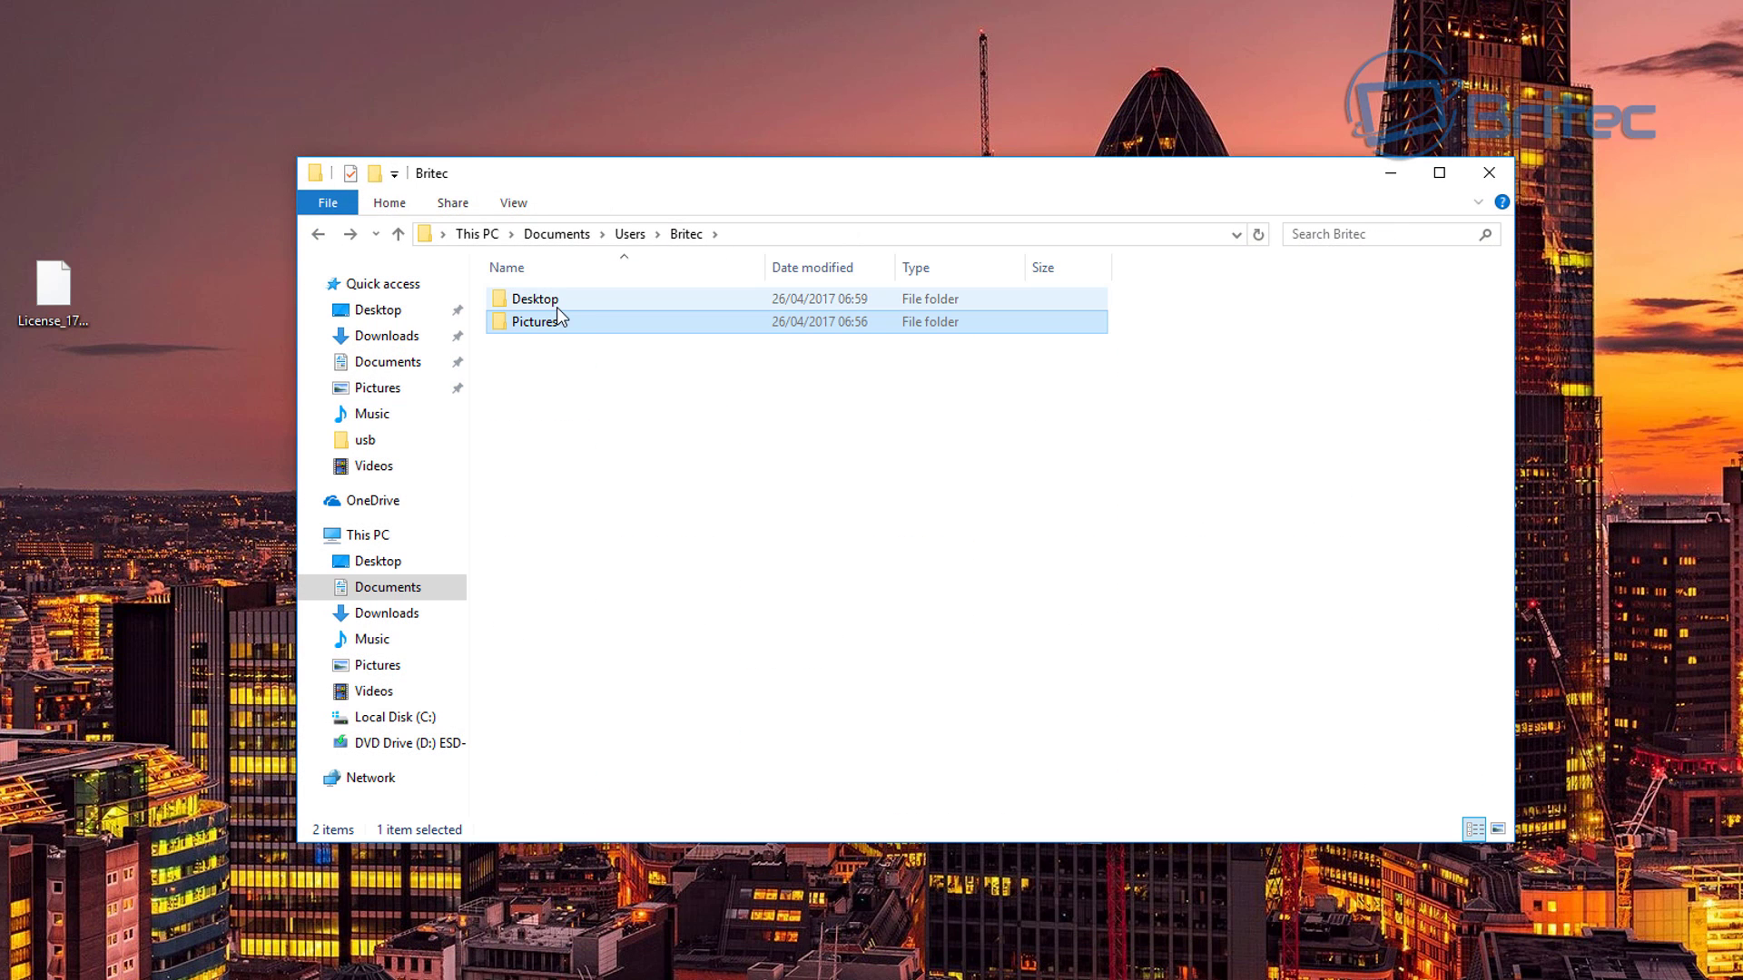
pyautogui.doubleClick(557, 305)
pyautogui.click(560, 308)
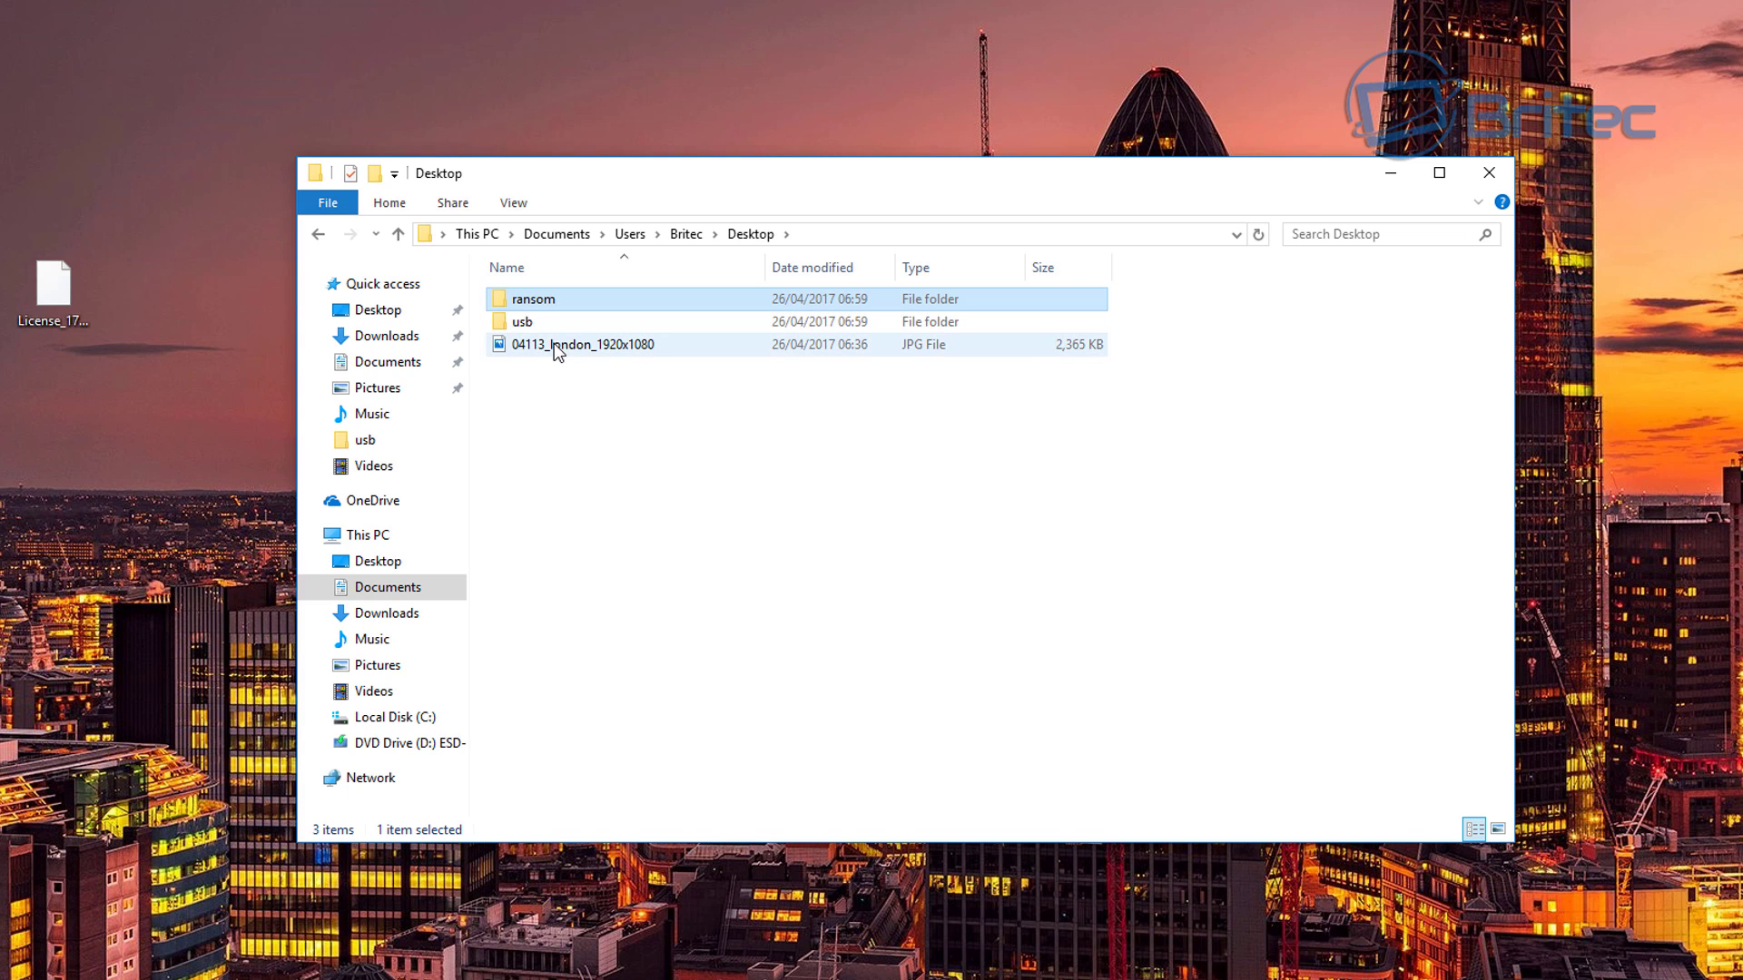
pyautogui.doubleClick(523, 324)
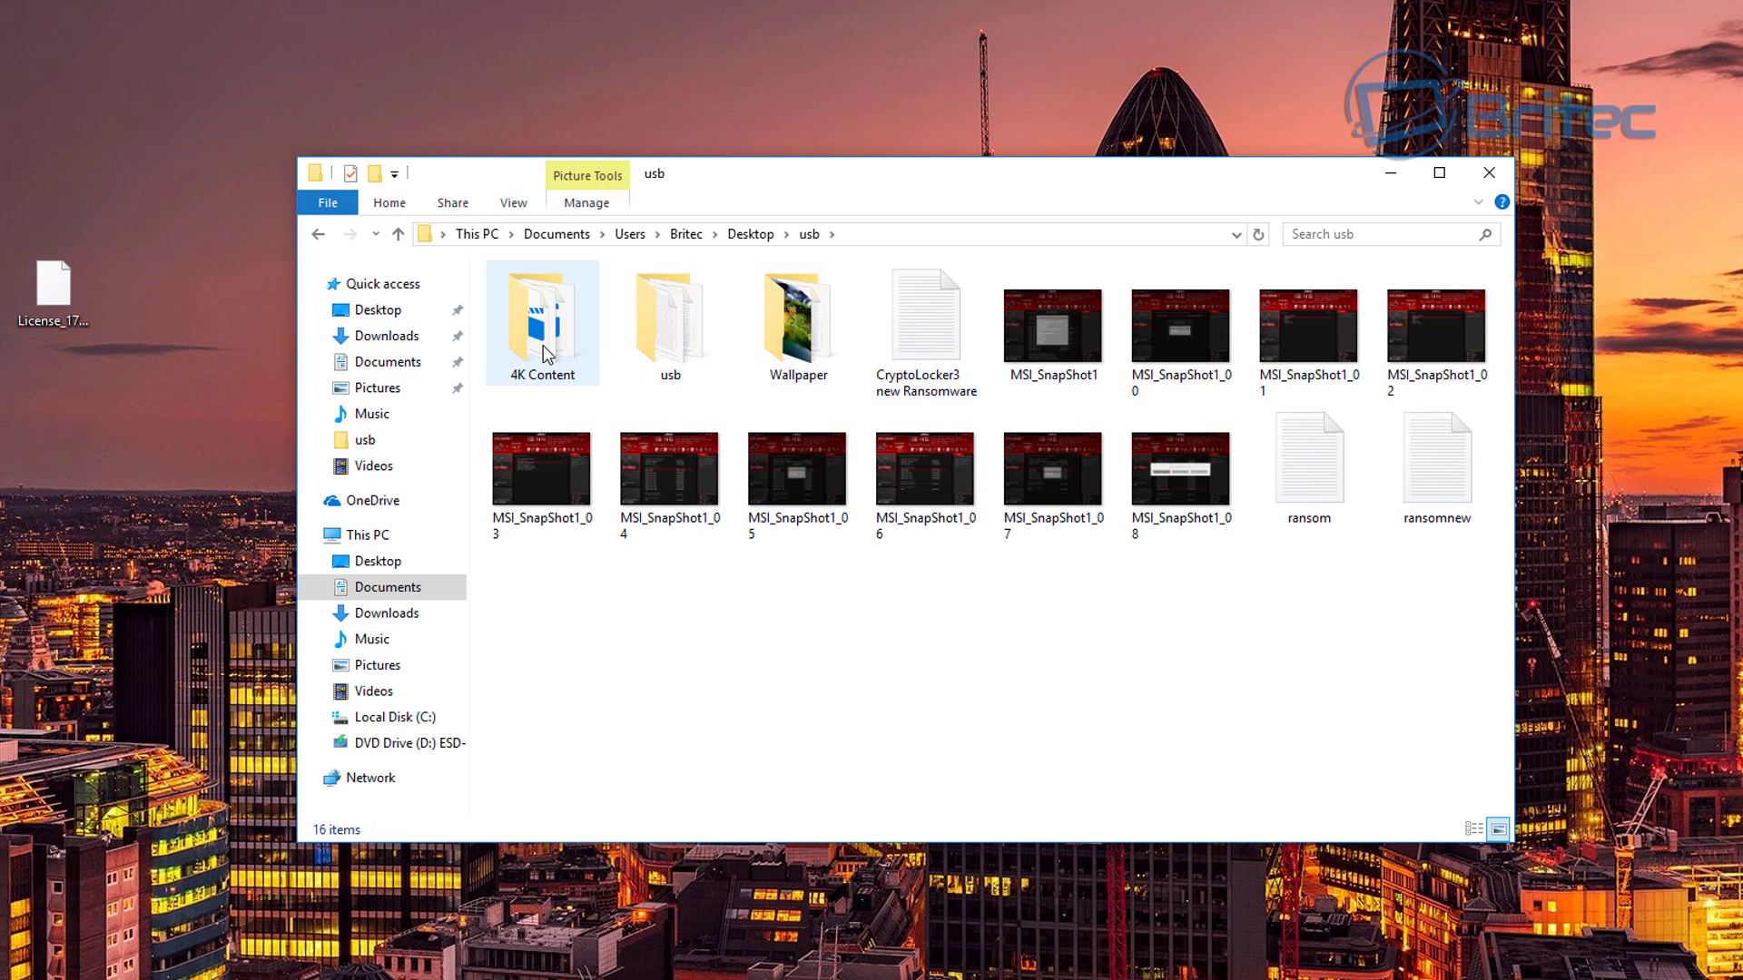
pyautogui.doubleClick(543, 354)
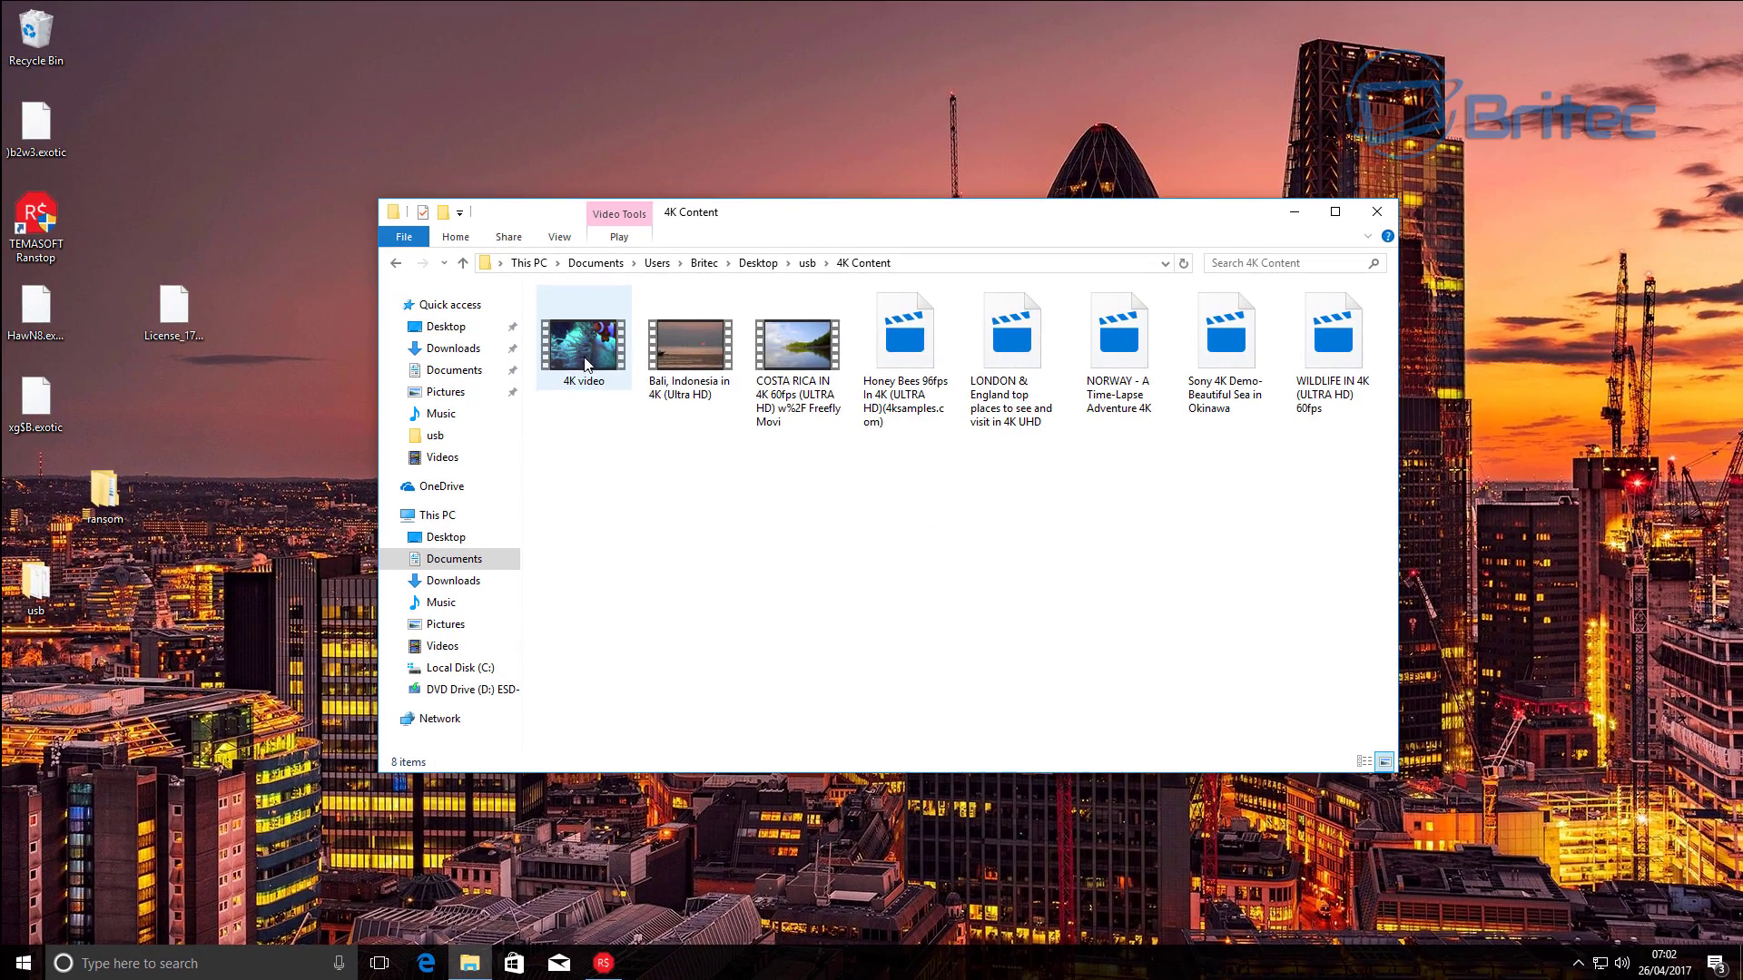
pyautogui.doubleClick(590, 363)
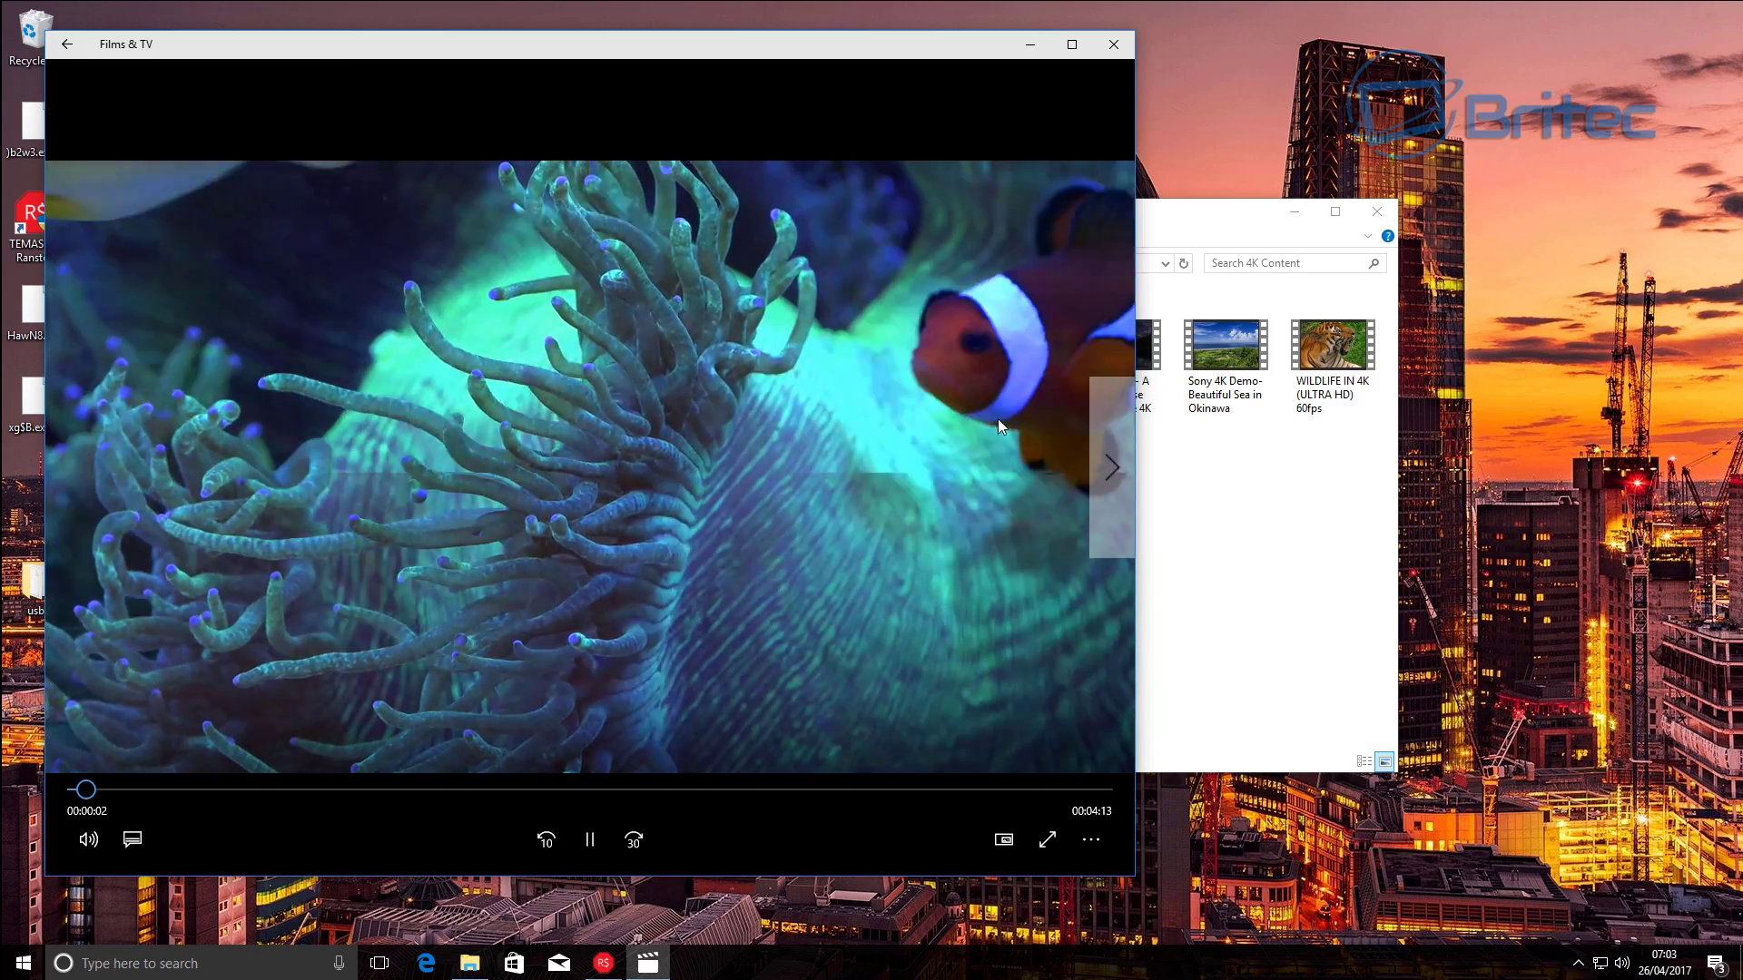
pyautogui.click(1113, 43)
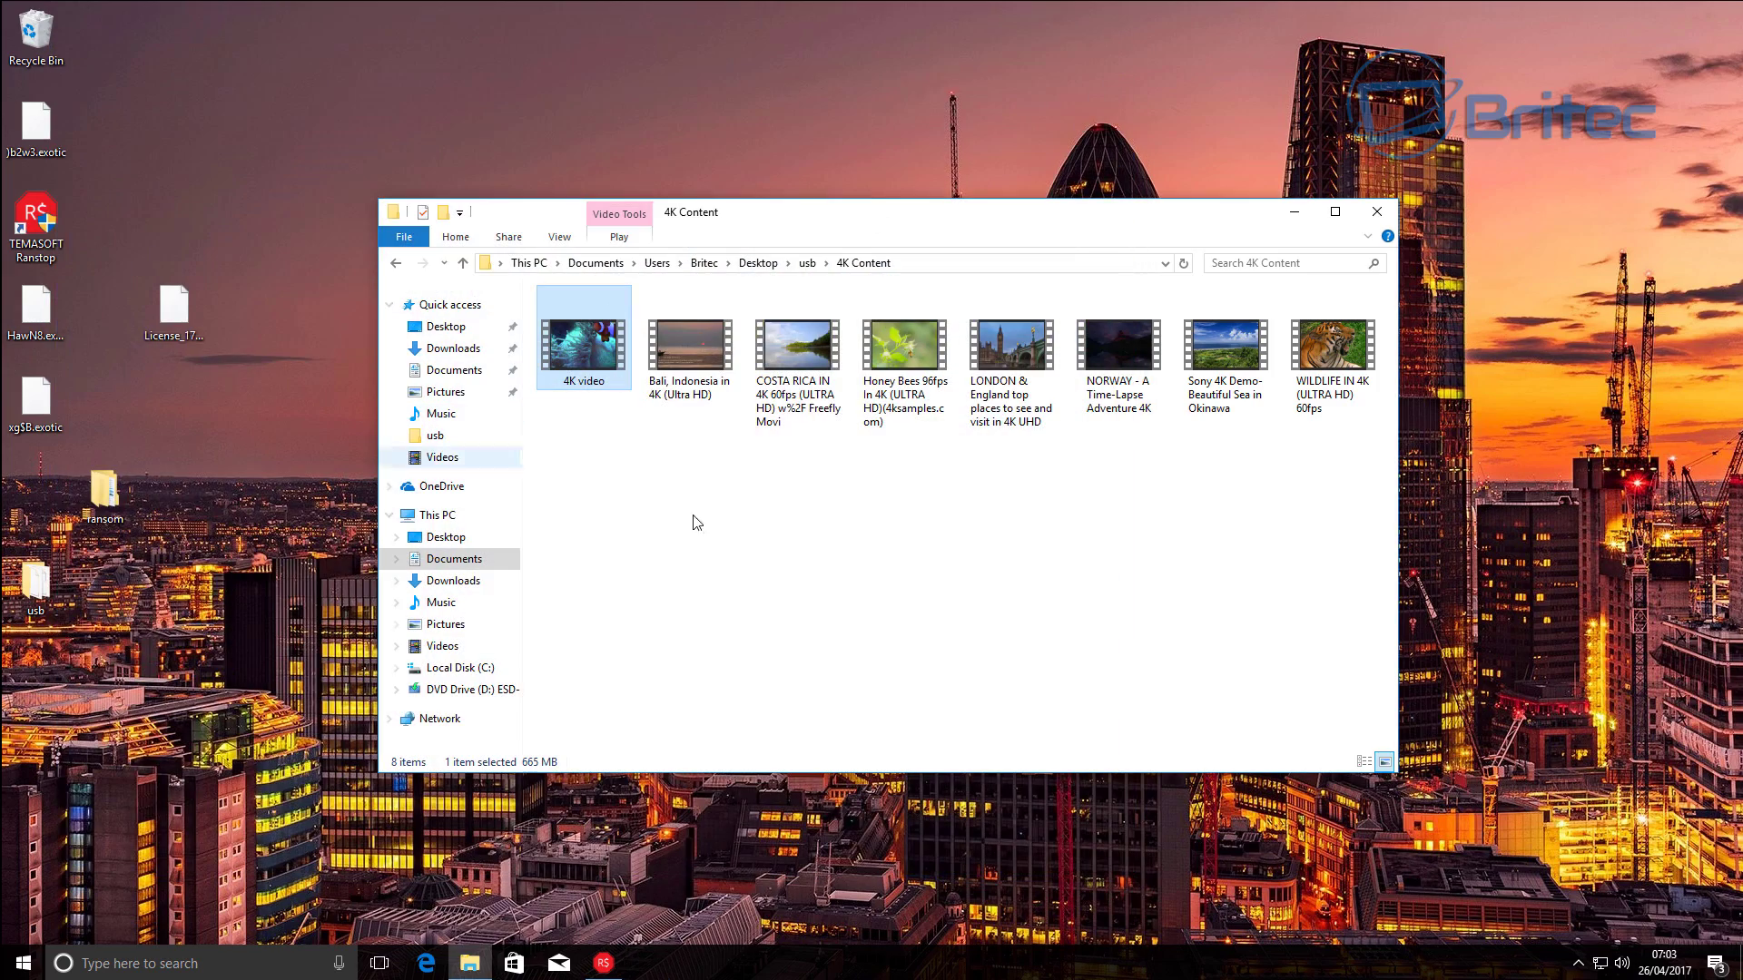
# Close the restored folder window, view Ranstop's application whitelist settings, and close Ranstop.
pyautogui.click(1377, 211)
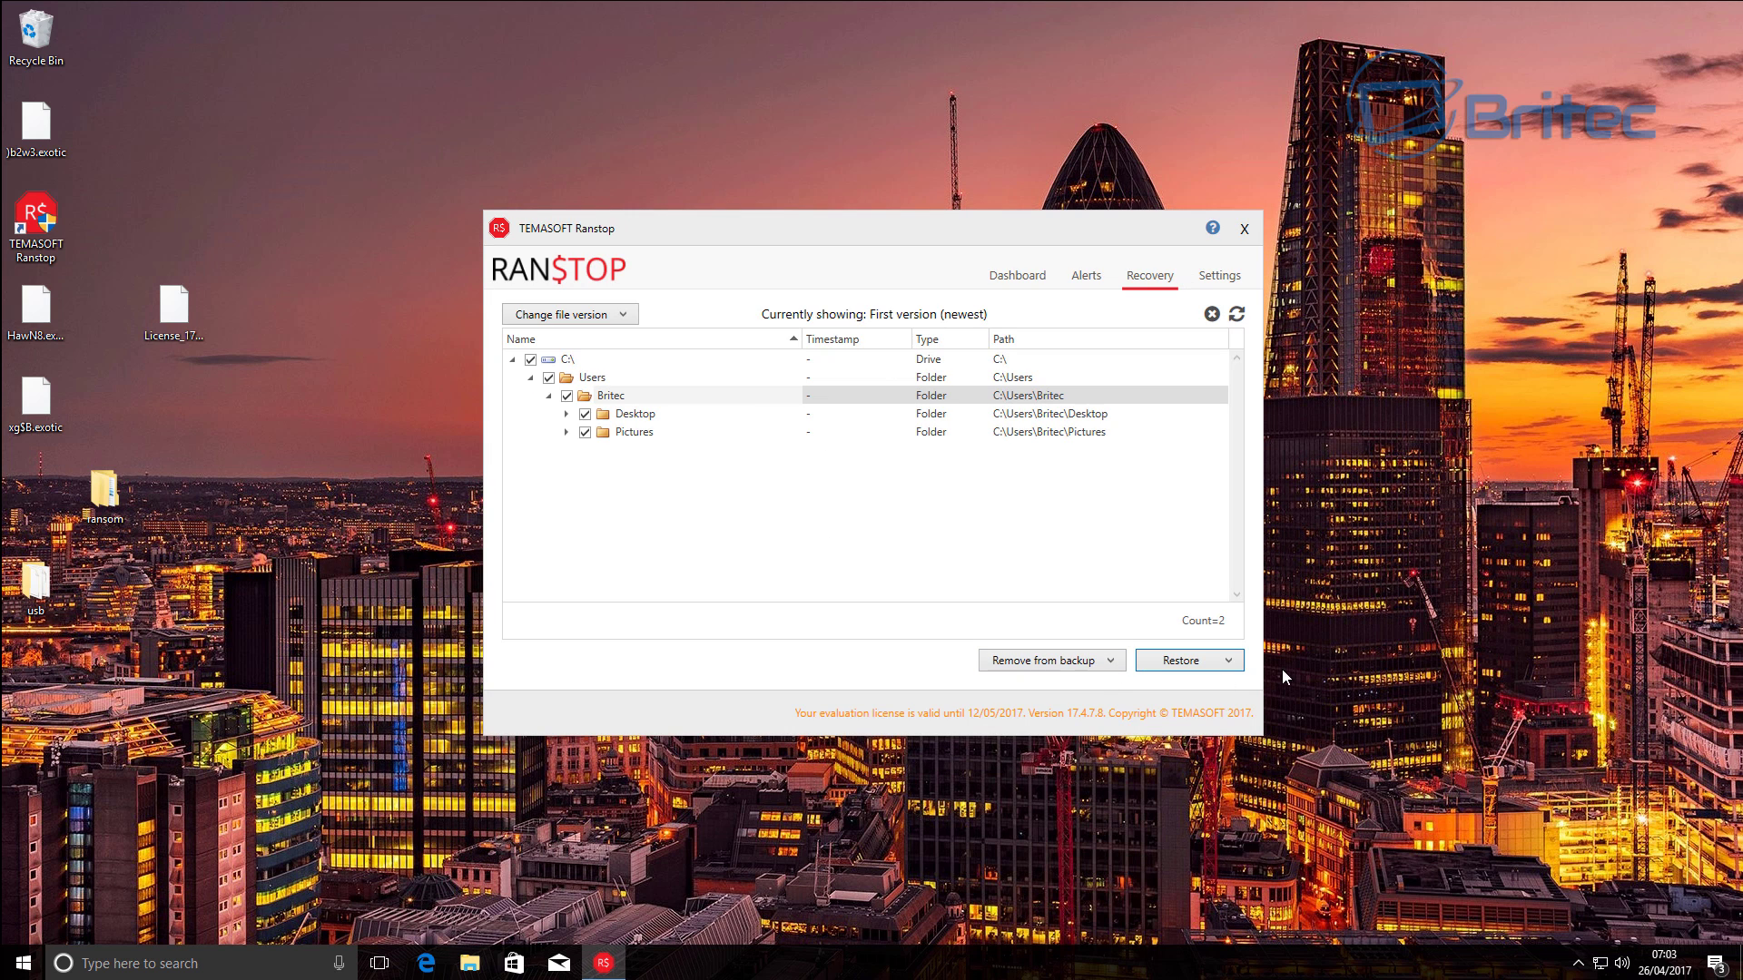
pyautogui.click(1219, 277)
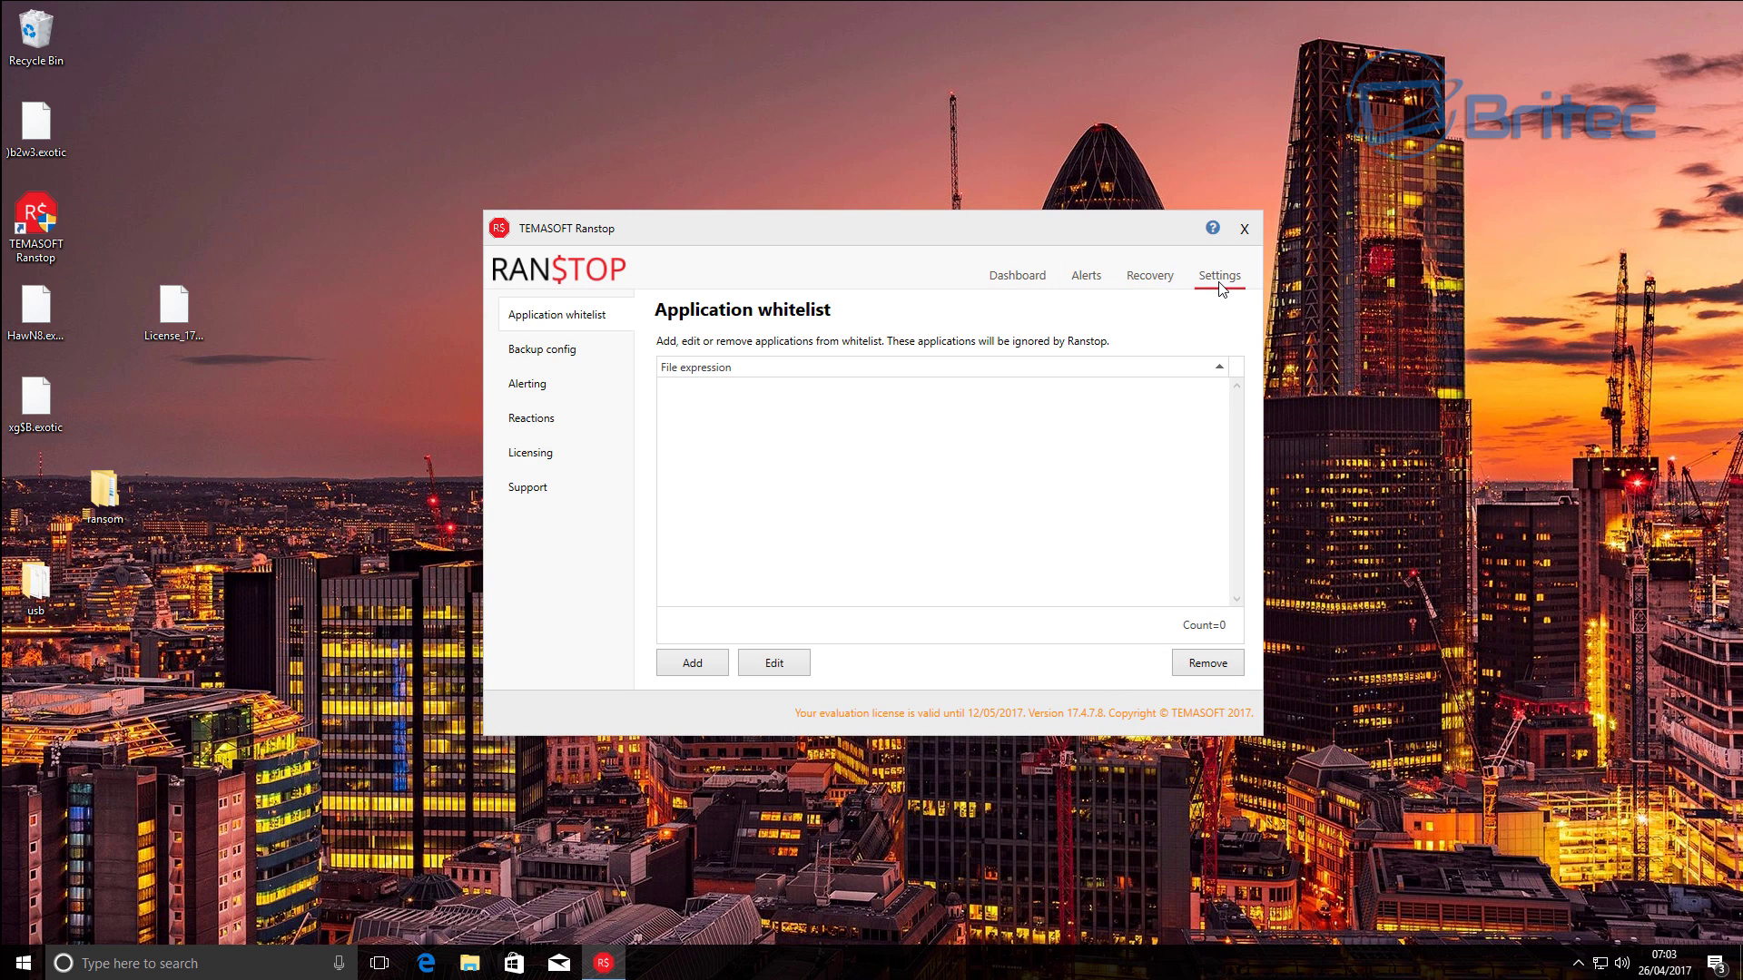
pyautogui.click(1245, 229)
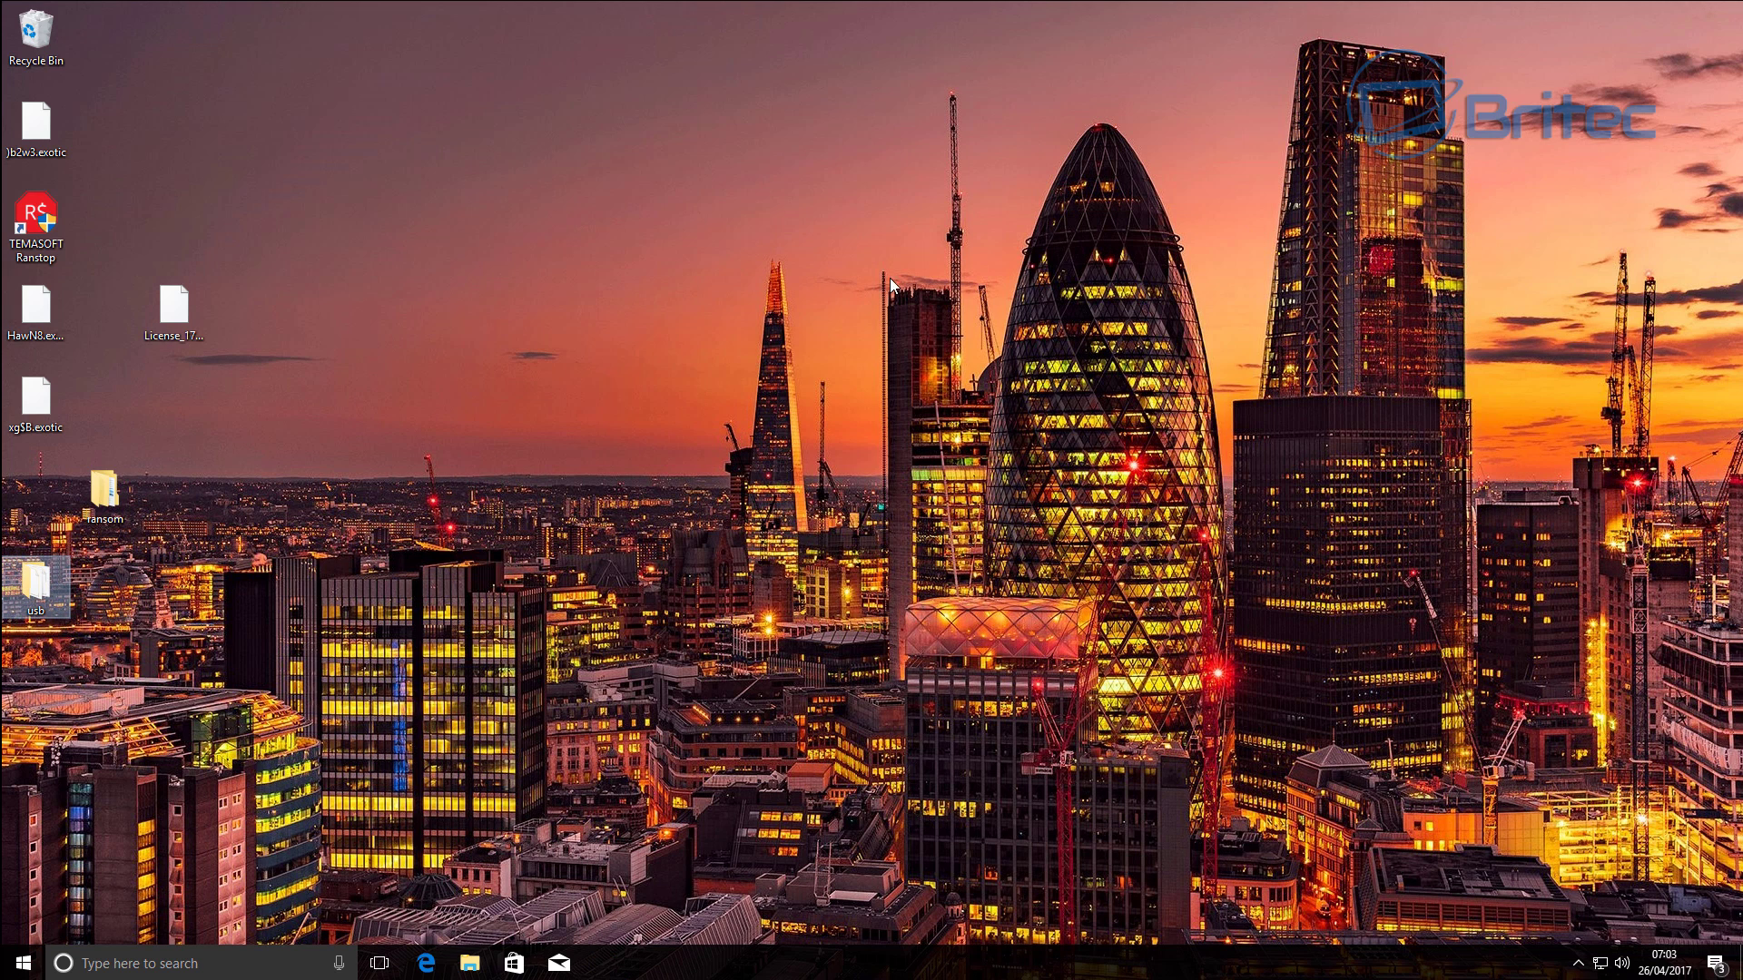
# Examine the Pictures, Documents and C:\Users\Britec folders in File Explorer for leftover .exotic files, and close the window.
pyautogui.click(469, 963)
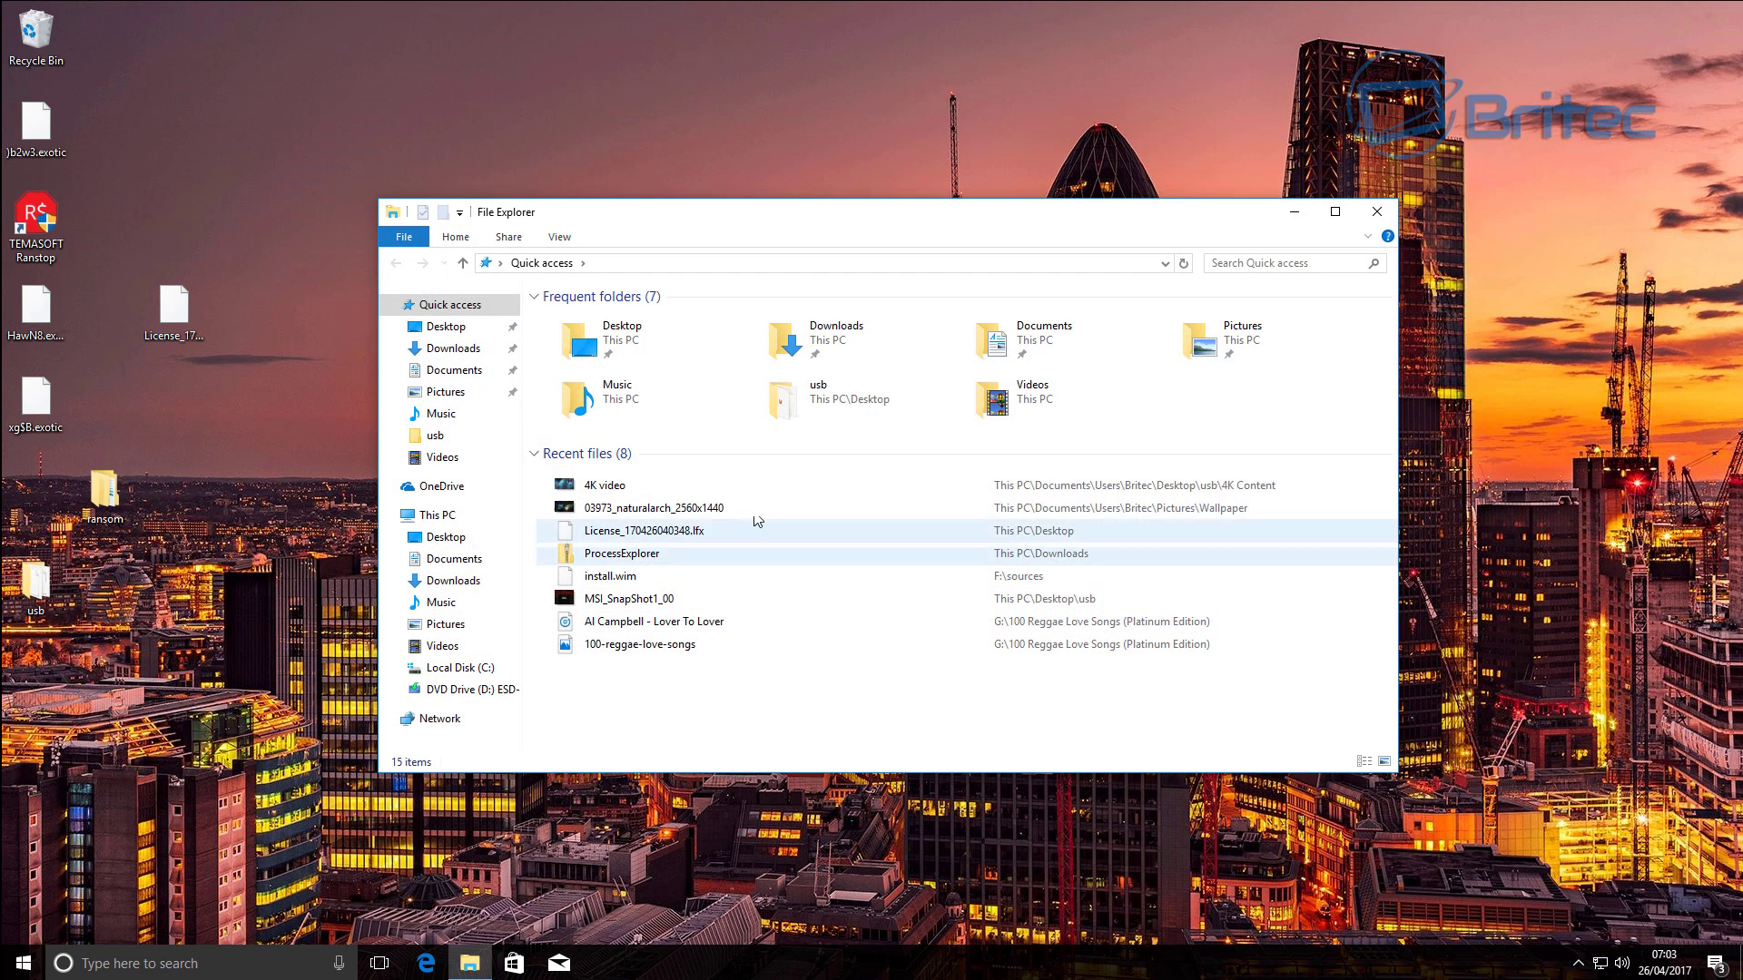
pyautogui.doubleClick(1230, 345)
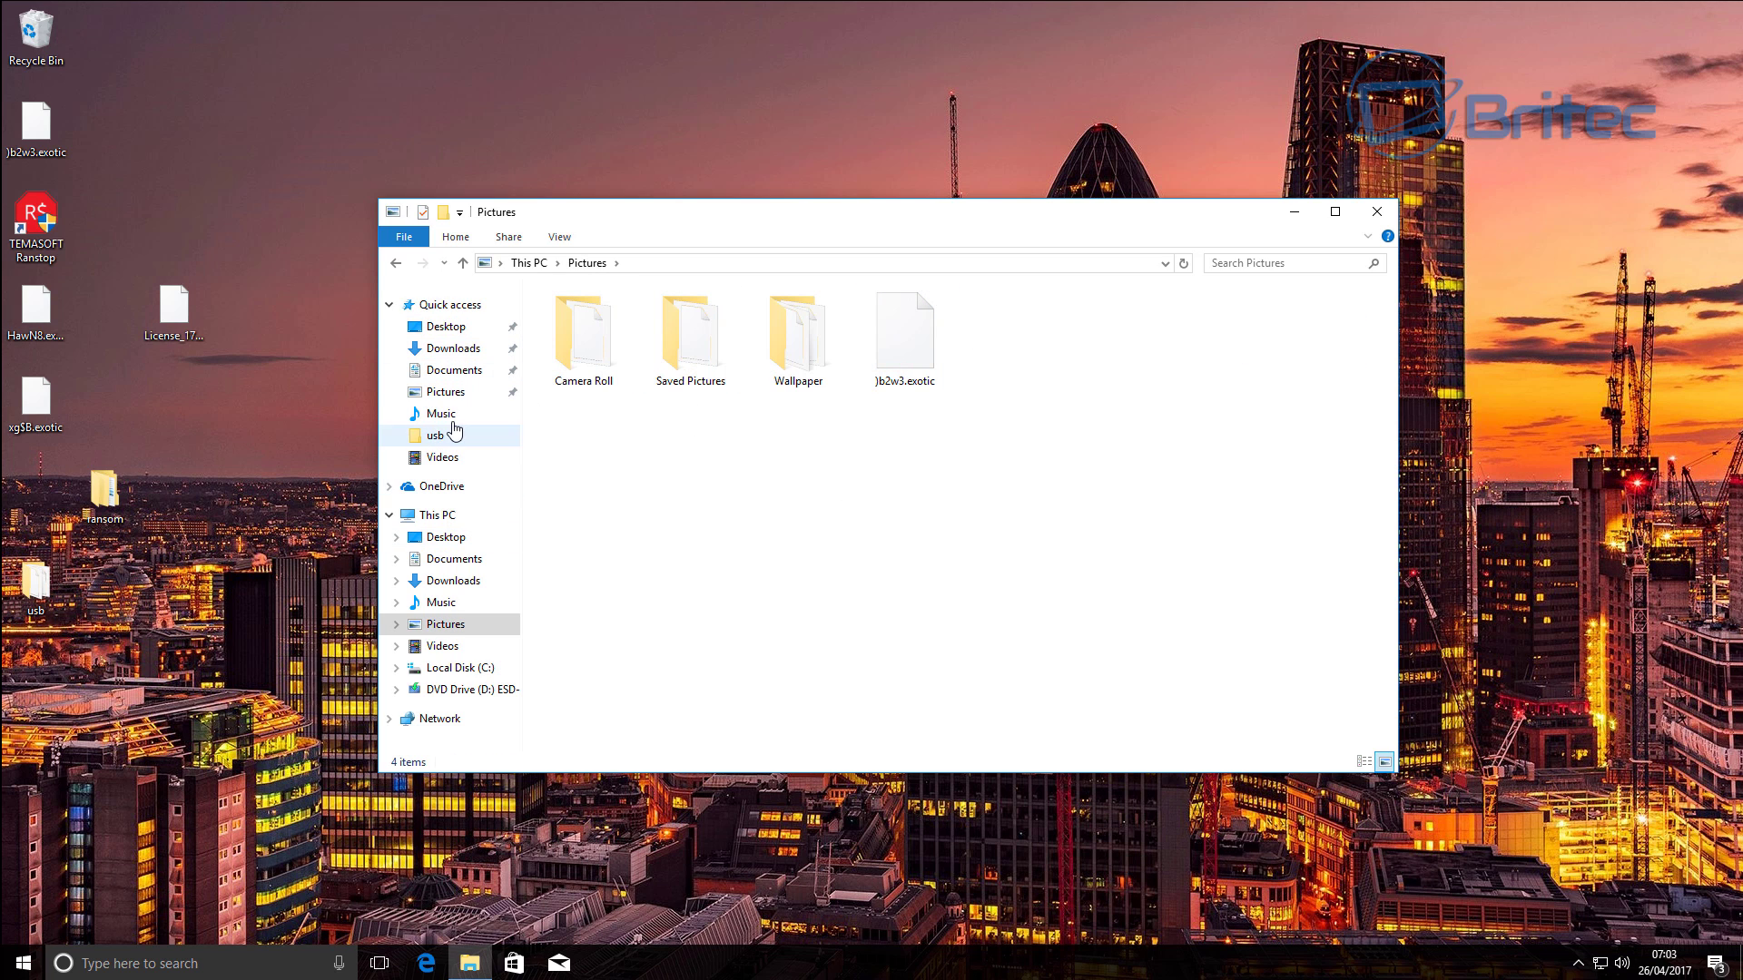
pyautogui.click(458, 558)
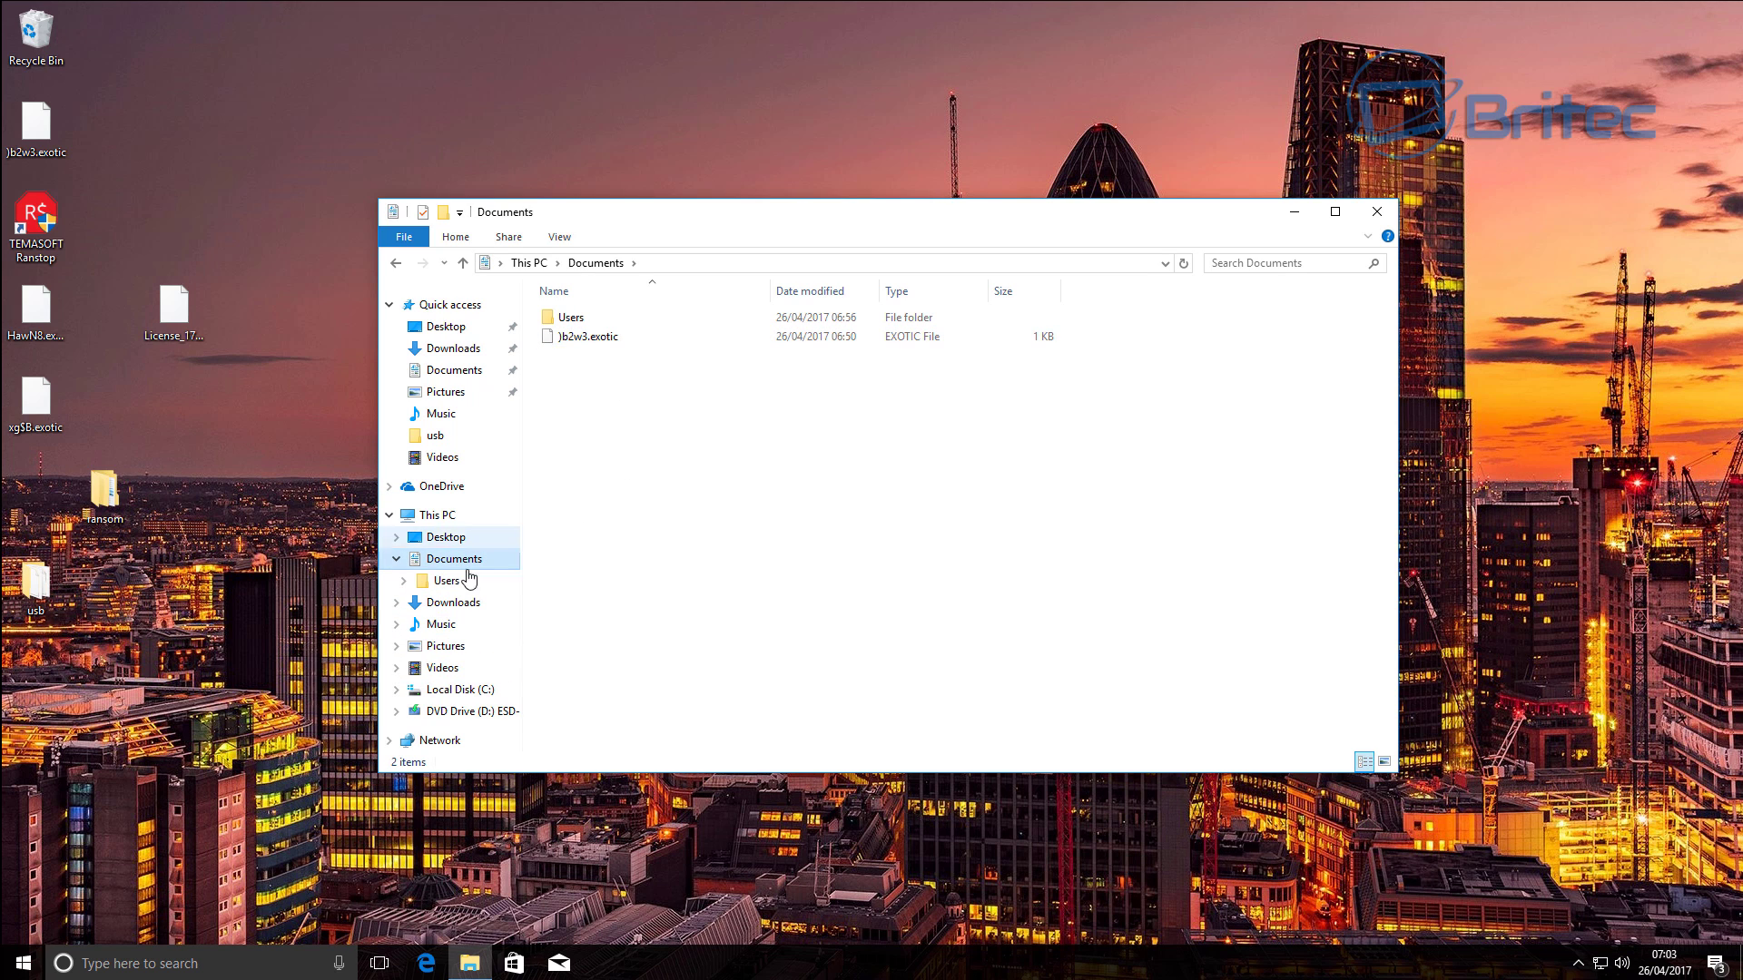
pyautogui.click(463, 689)
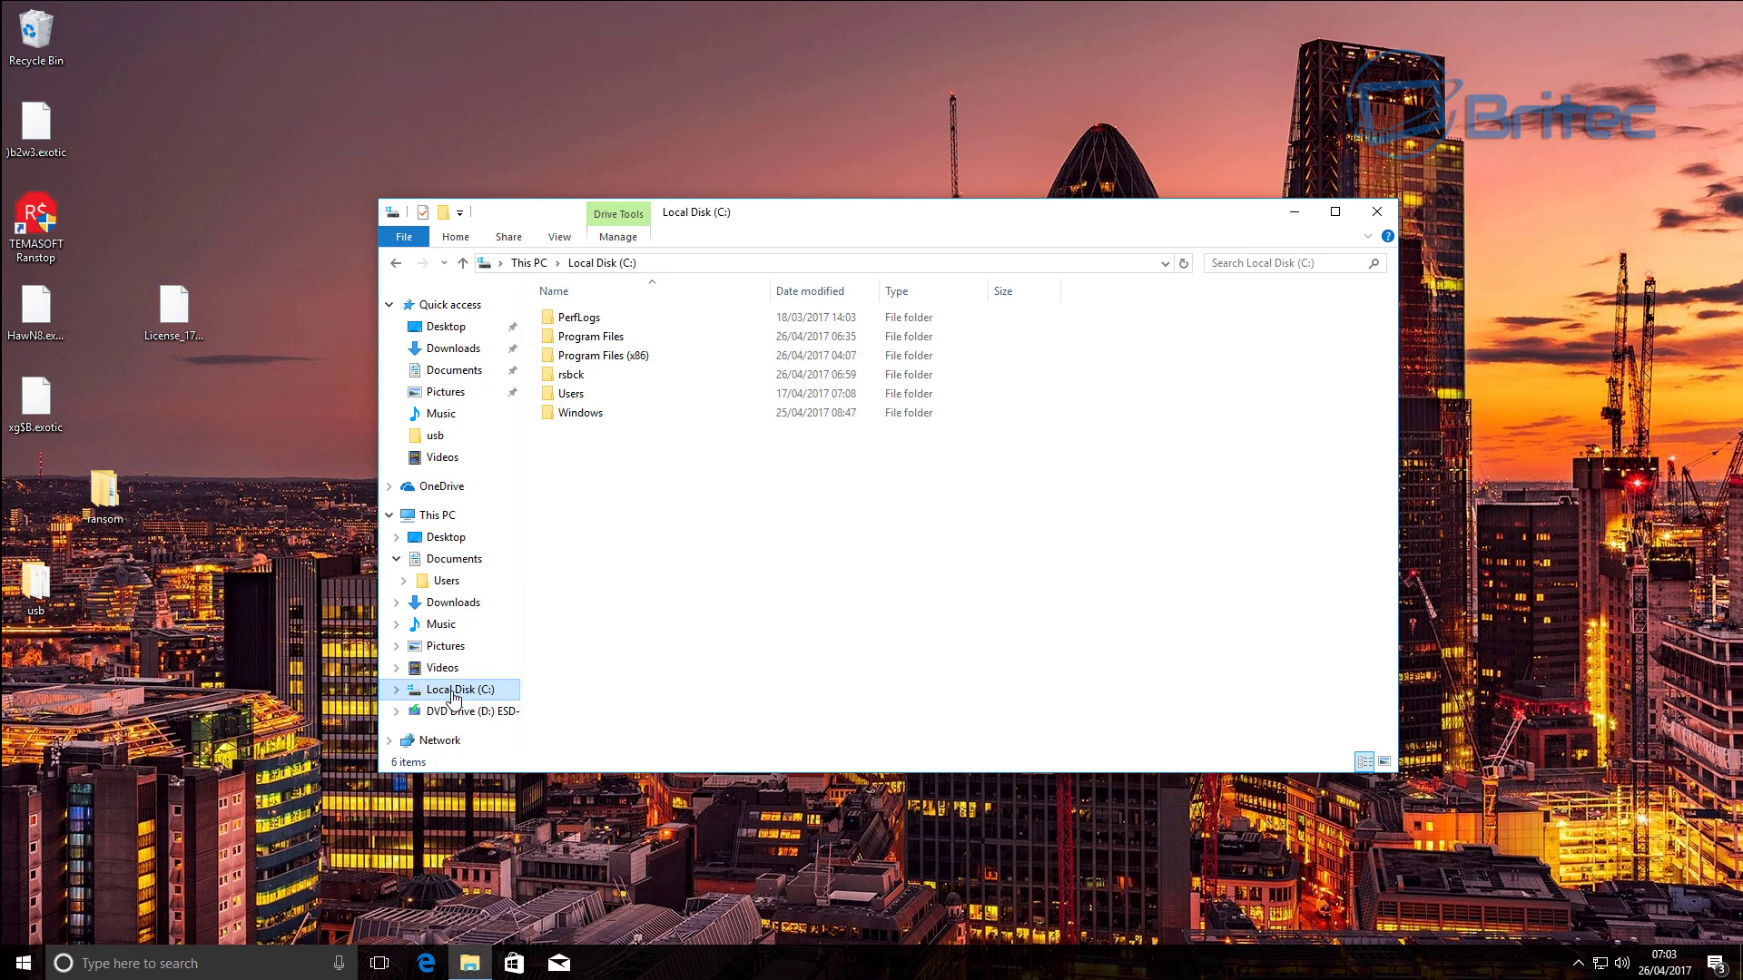
pyautogui.click(572, 400)
pyautogui.doubleClick(572, 397)
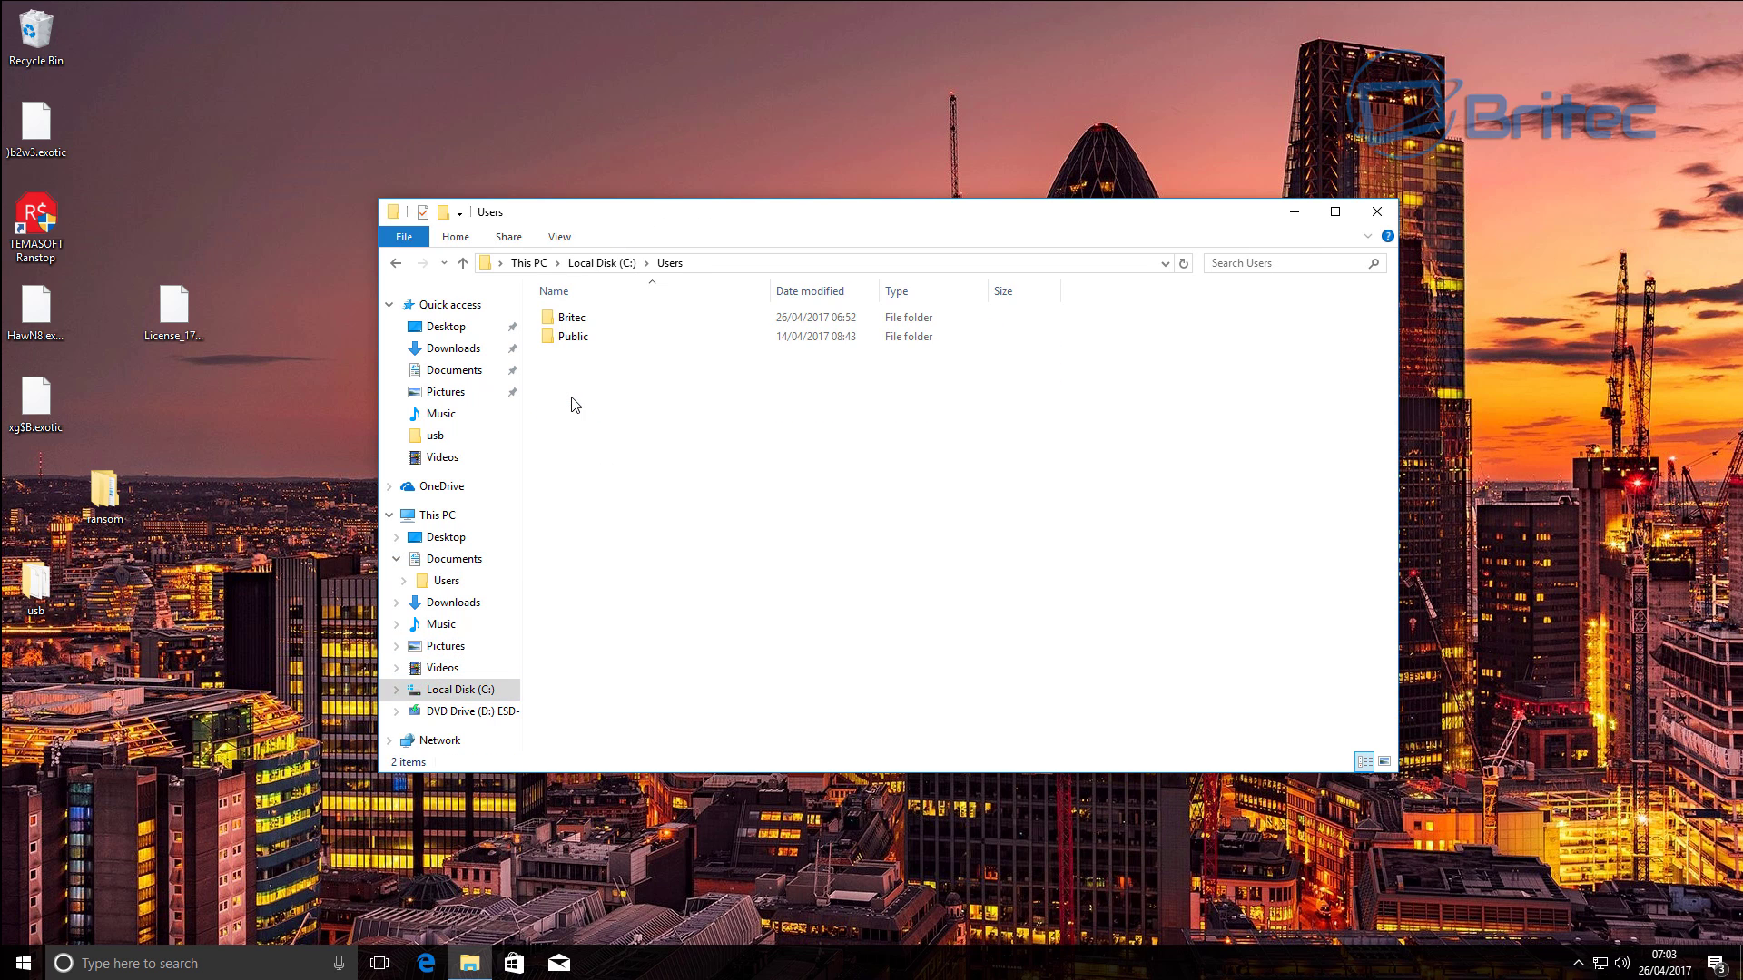
pyautogui.doubleClick(578, 319)
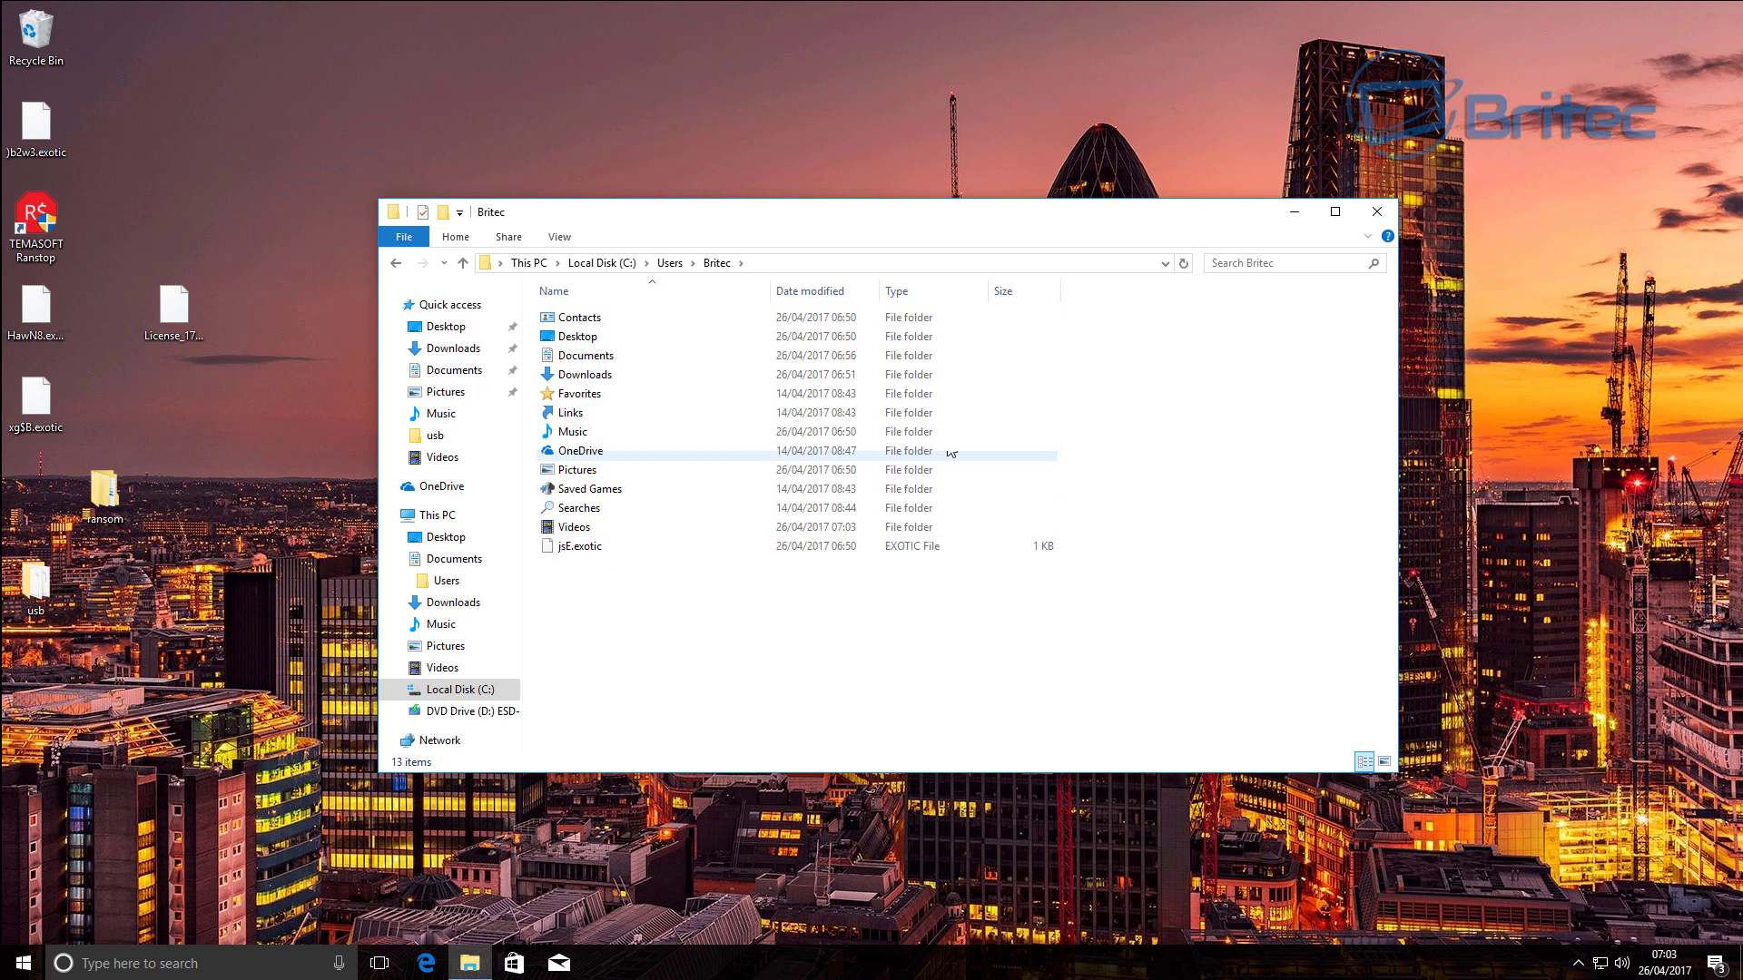
pyautogui.click(1378, 216)
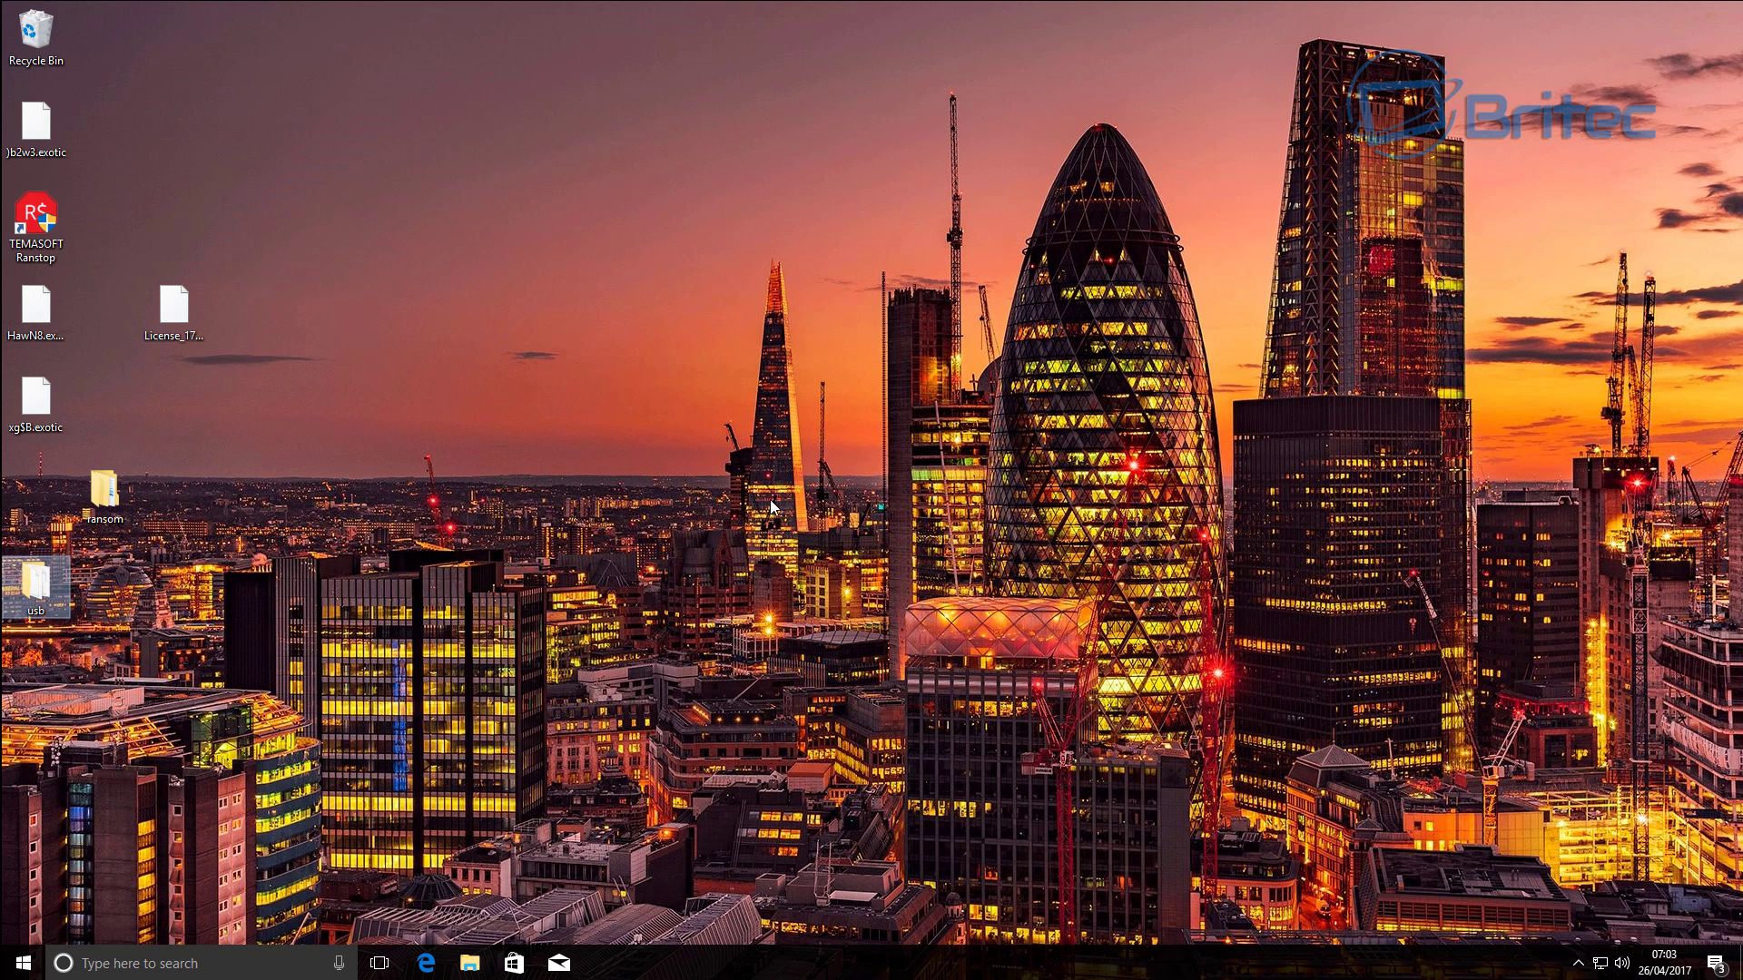